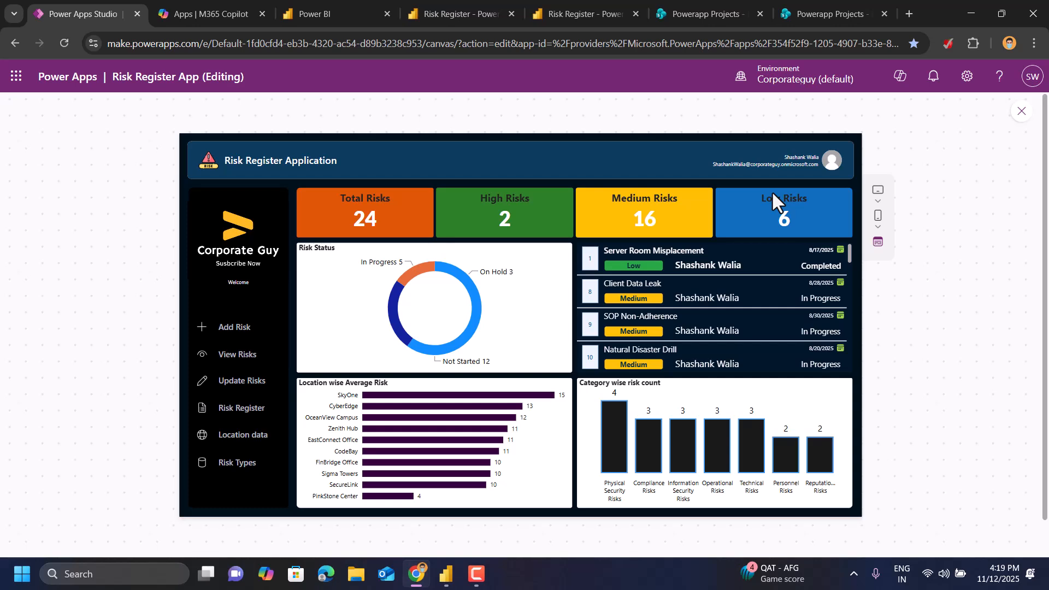
Switch to the Risk Register Dev list in SharePoint and examine its columns from Assessment Title through Approved By.
left_click(696, 12)
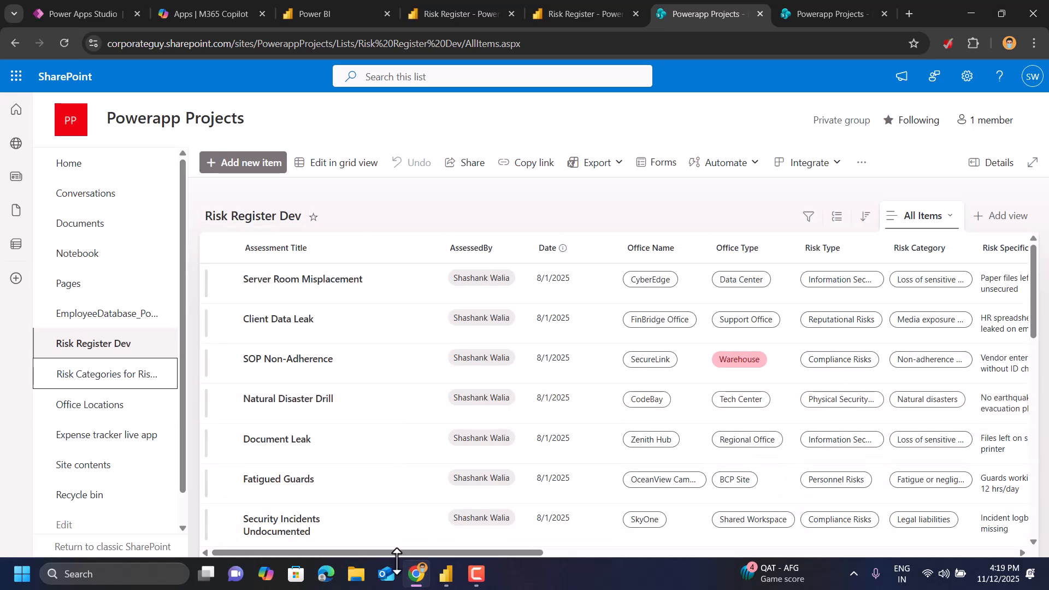
left_click_drag(391, 553, 358, 538)
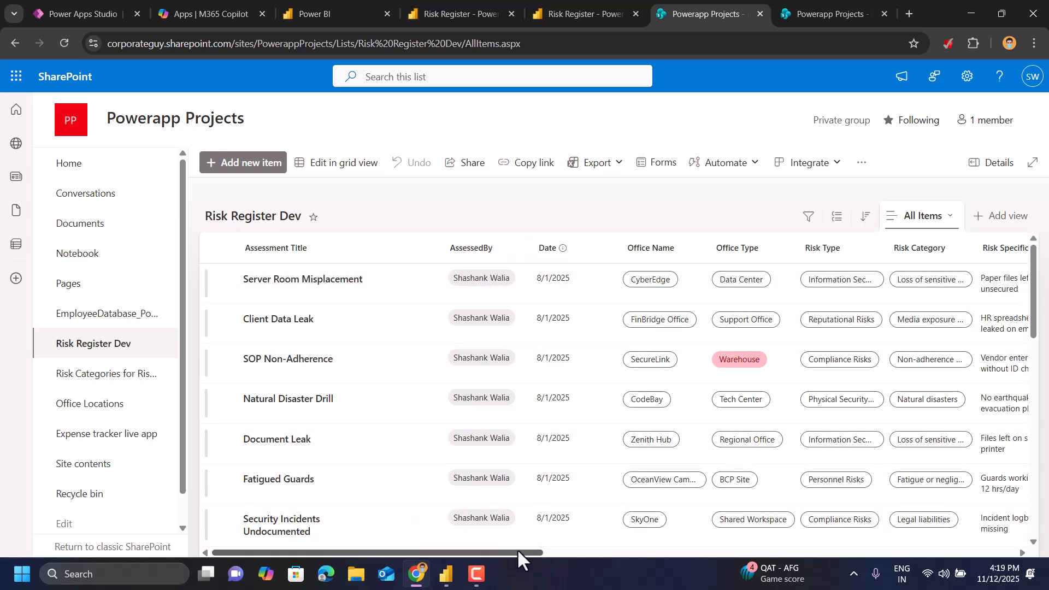
left_click_drag(517, 549, 627, 540)
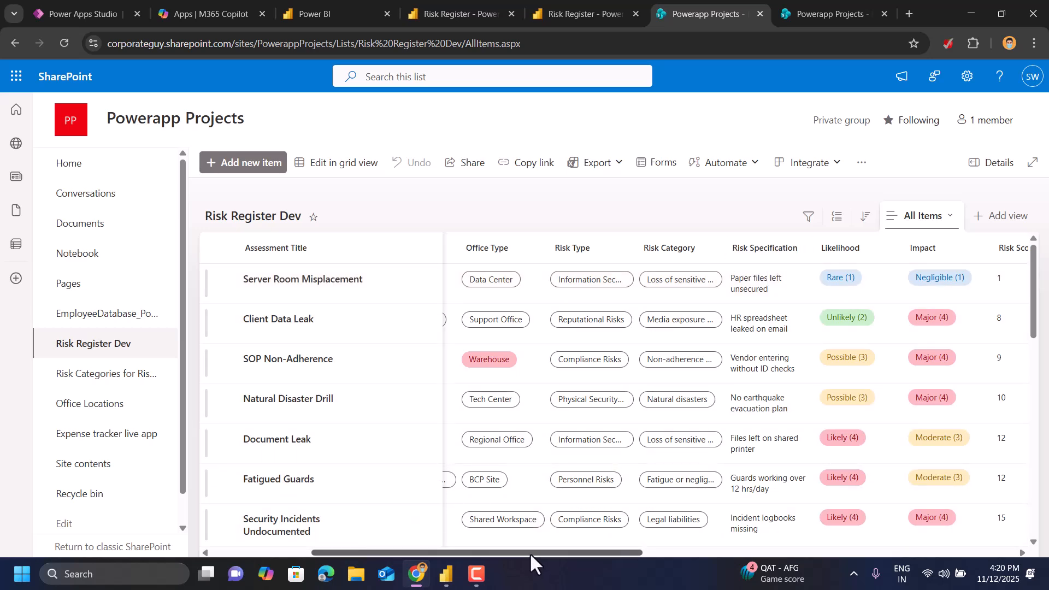
left_click_drag(530, 553, 614, 543)
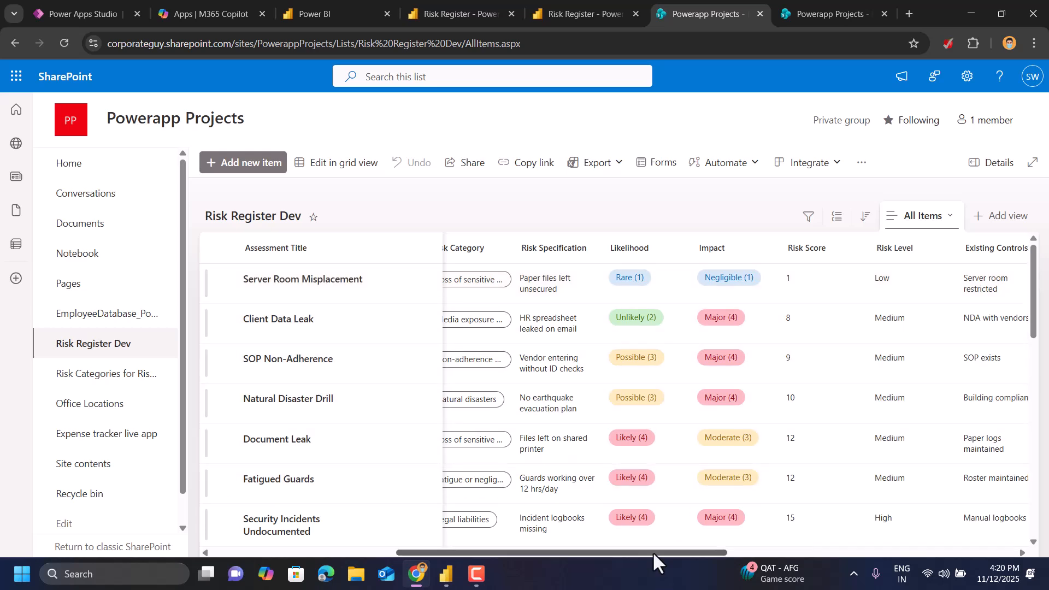
left_click_drag(653, 552, 710, 551)
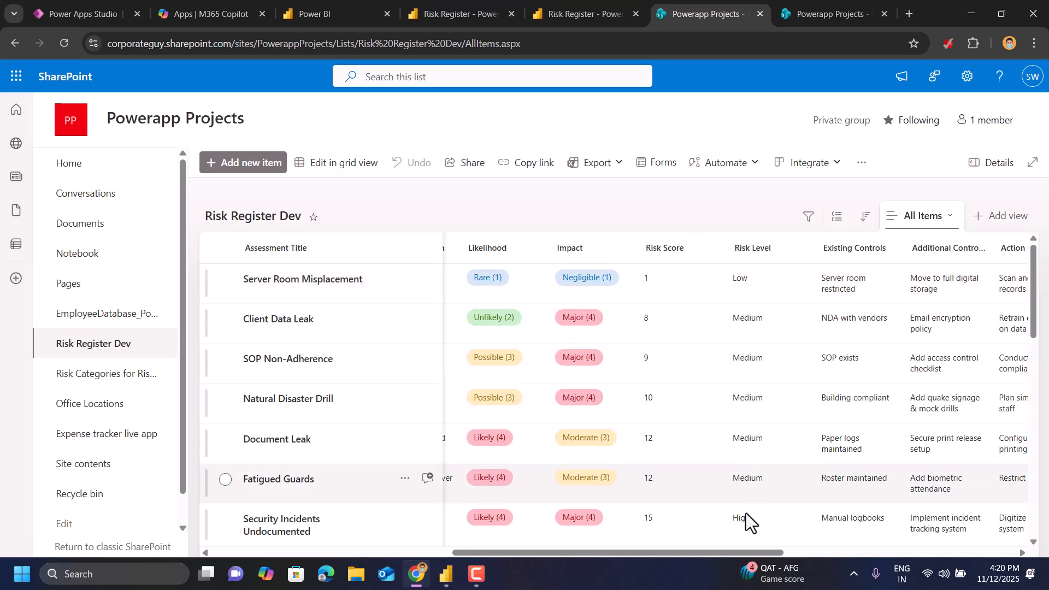
left_click_drag(745, 552, 777, 551)
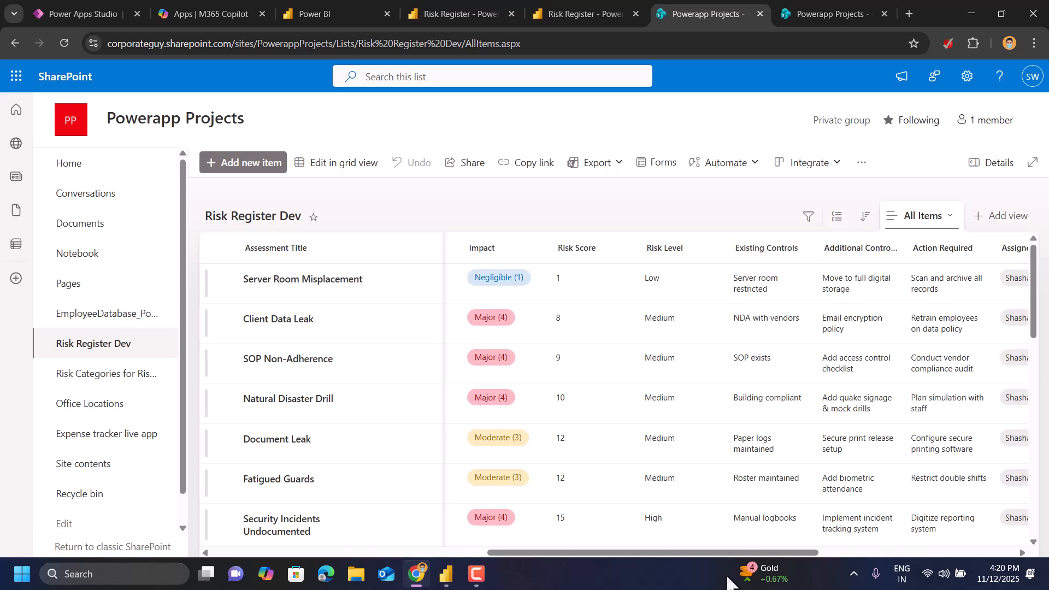
left_click_drag(718, 553, 798, 556)
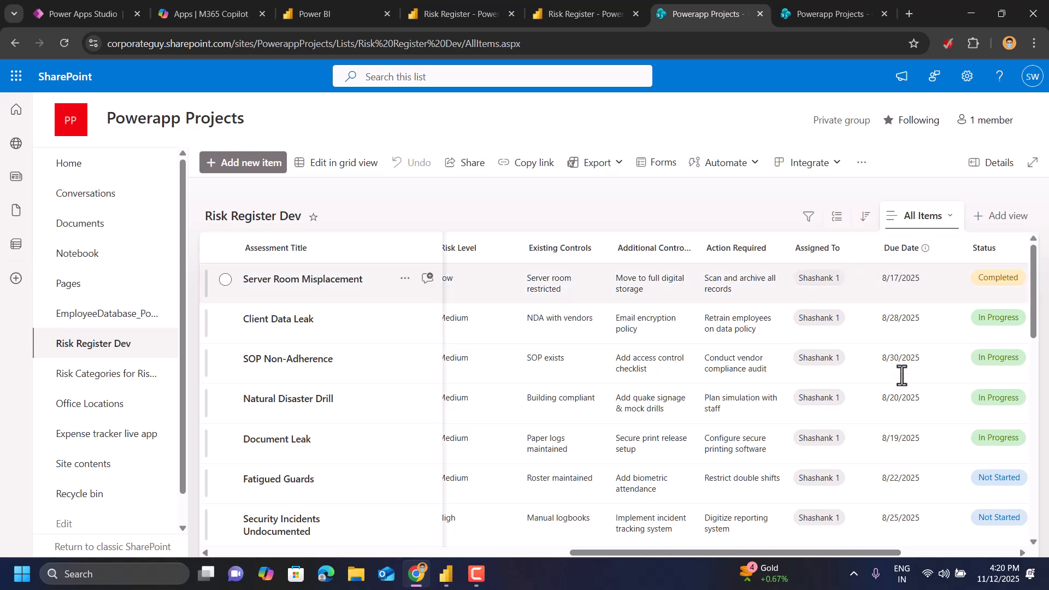
left_click_drag(836, 551, 935, 549)
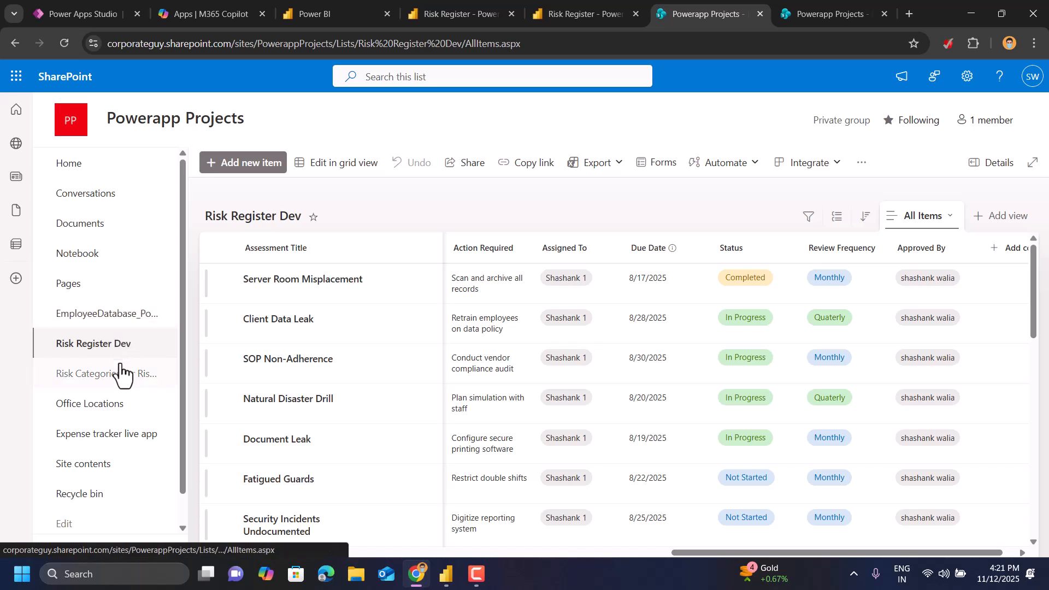
Examine the entries and columns of the Risk Categories for Risk Register list and the Office Locations list.
left_click(830, 15)
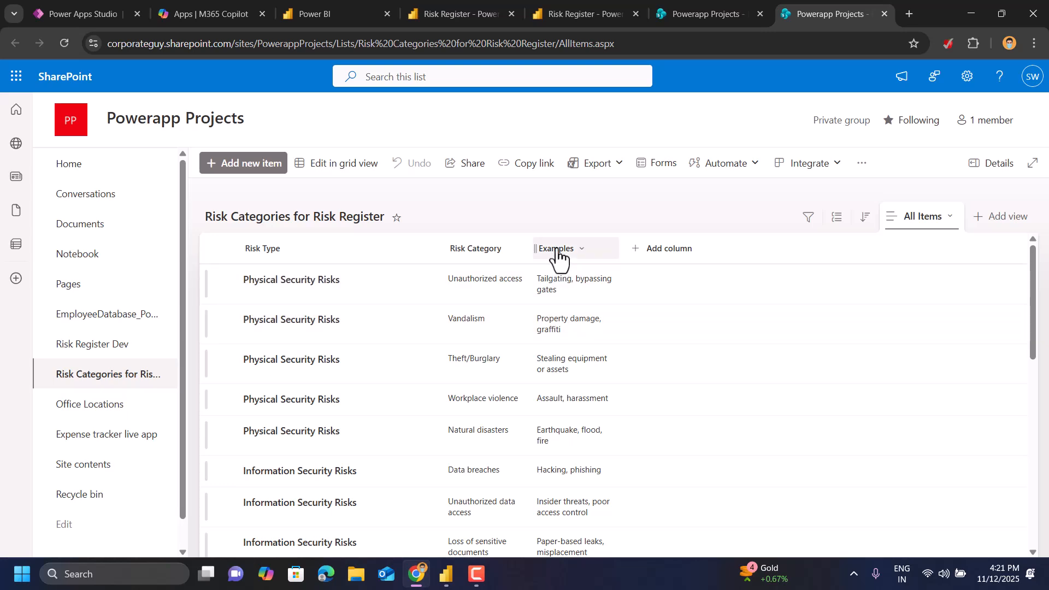
scroll(403, 386, "down", 15)
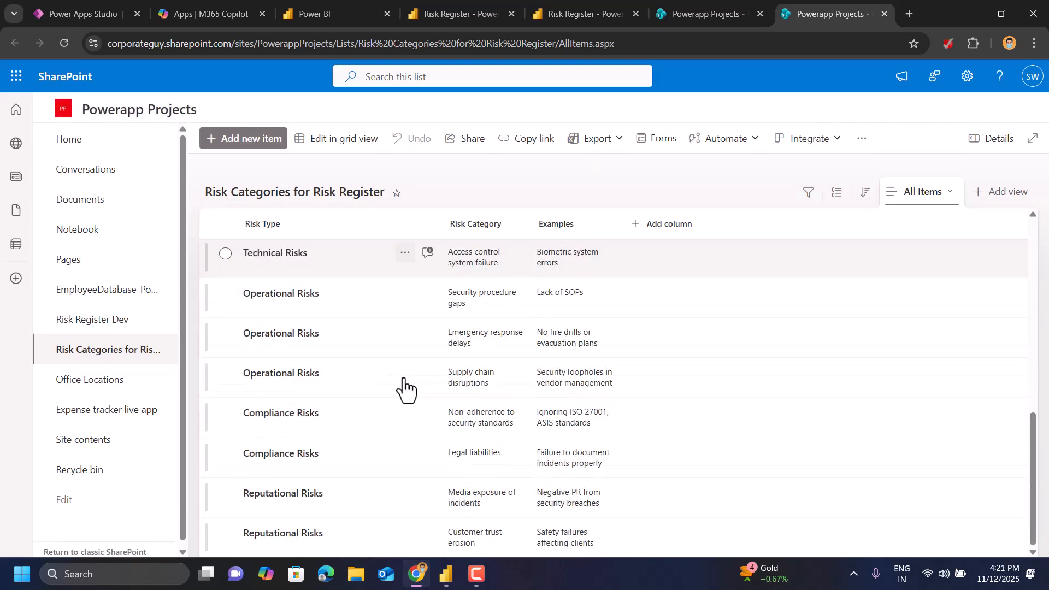
scroll(404, 391, "up", 15)
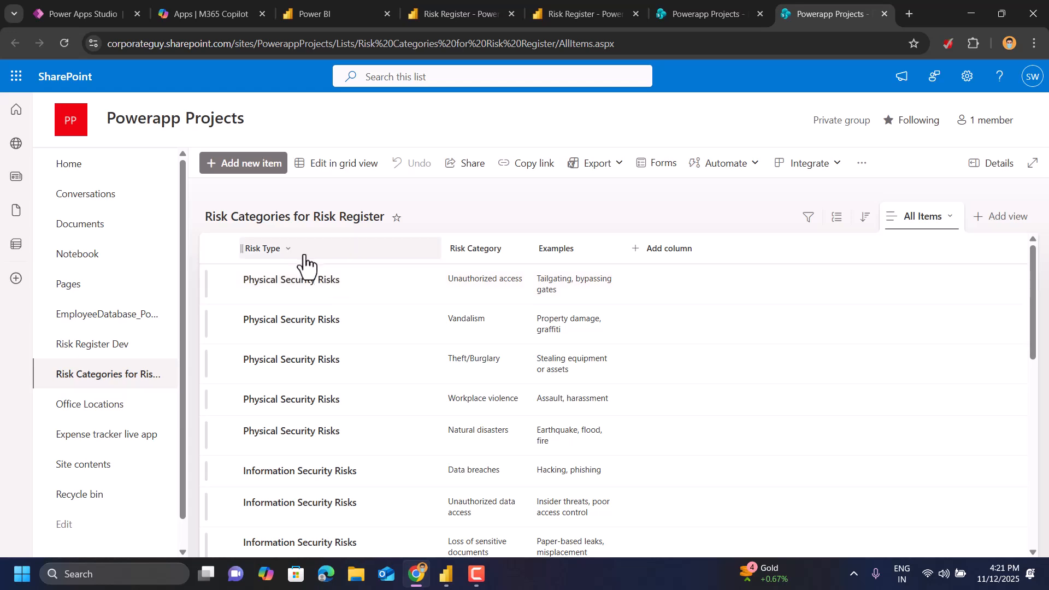
left_click(93, 407)
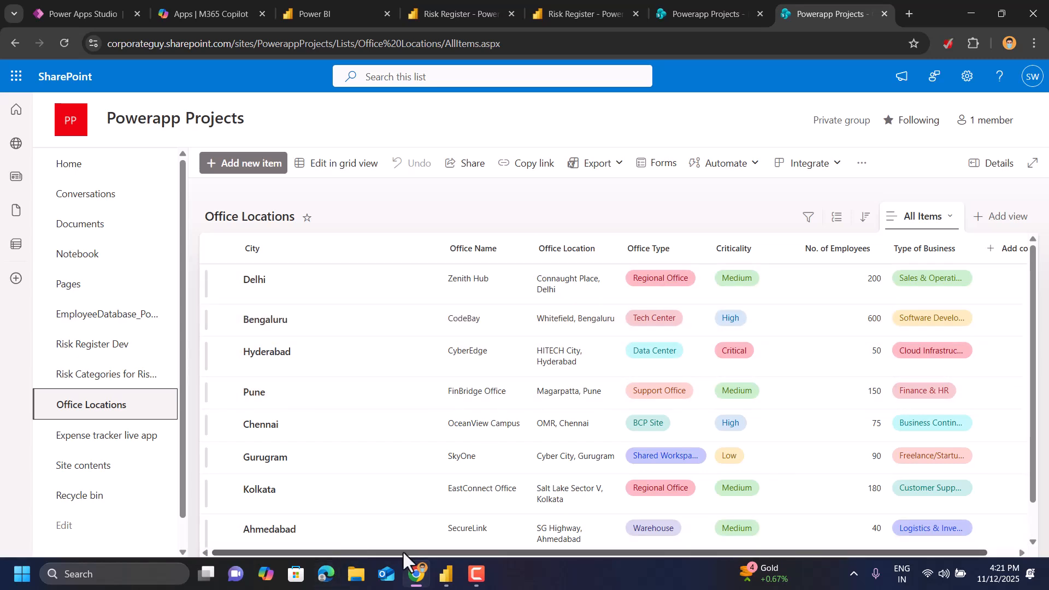
left_click_drag(402, 551, 378, 540)
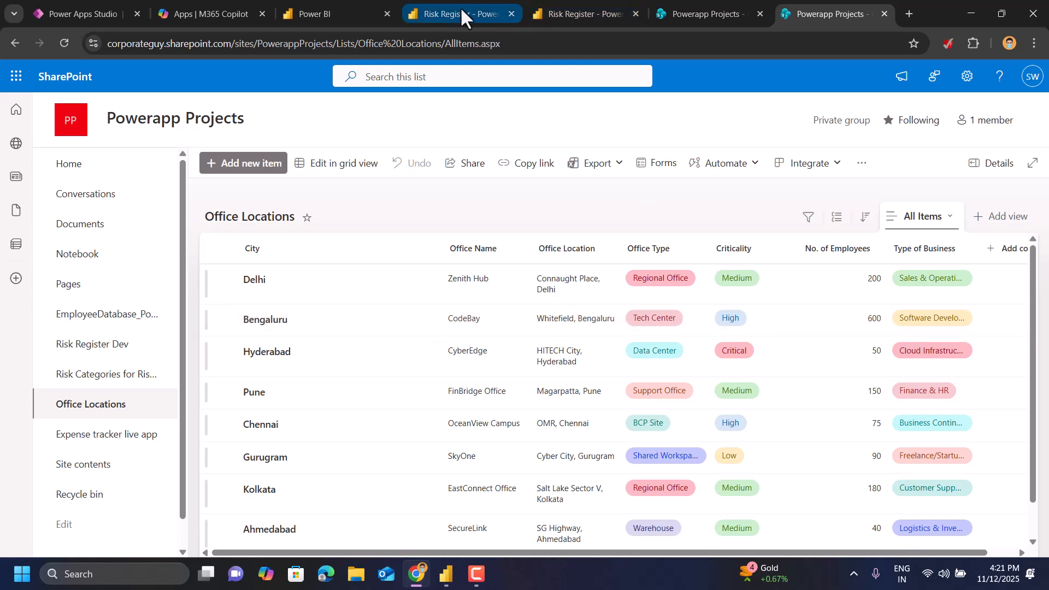
Compare the Power Apps dashboard with the Risk Register report in Power BI, its SharePoint source list and Power BI Desktop.
left_click(79, 15)
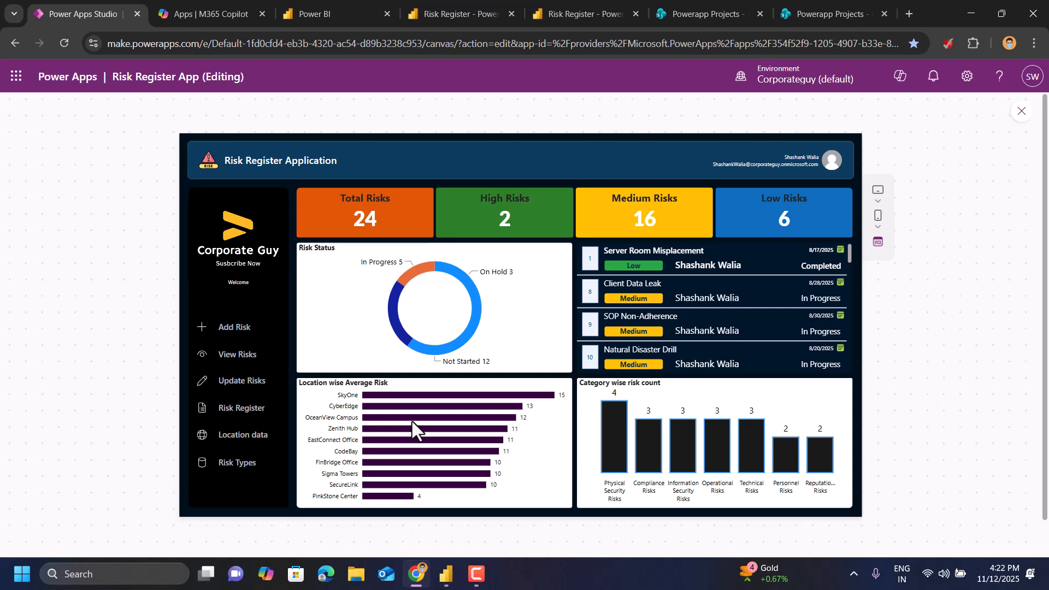
left_click(319, 15)
left_click(439, 7)
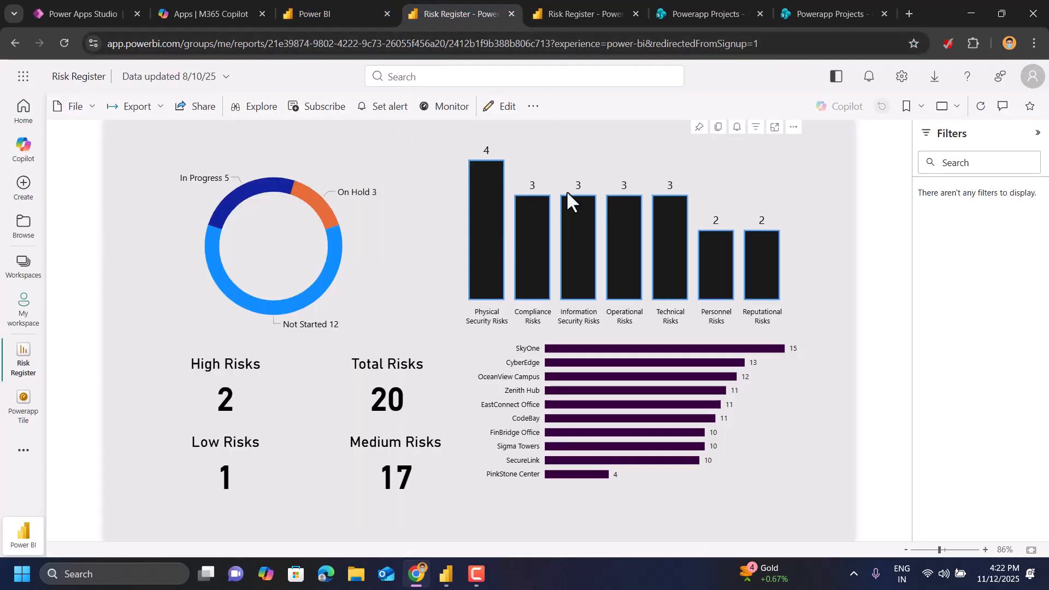
left_click(713, 19)
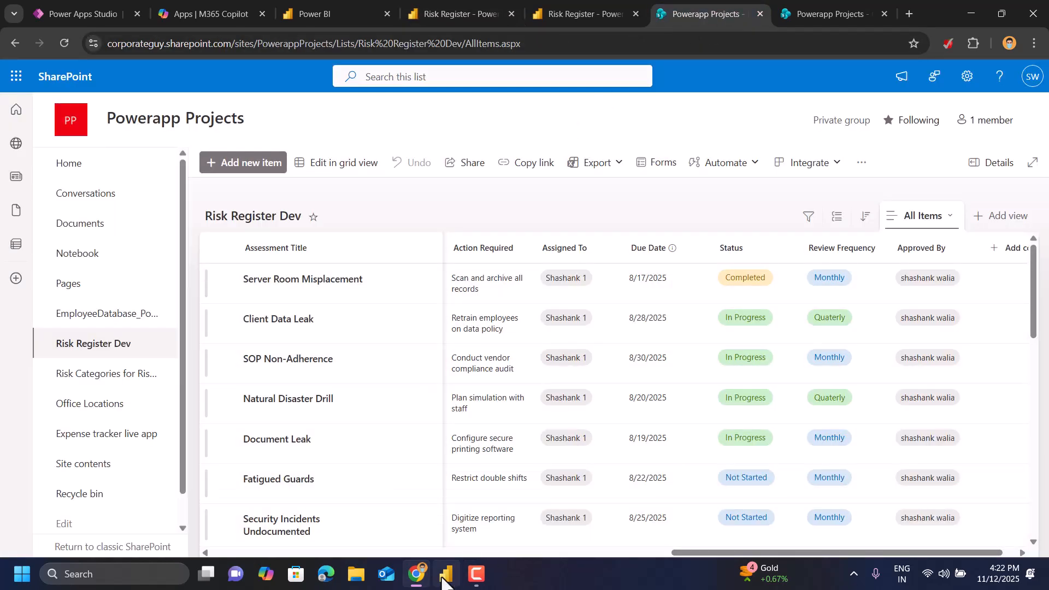
left_click(446, 578)
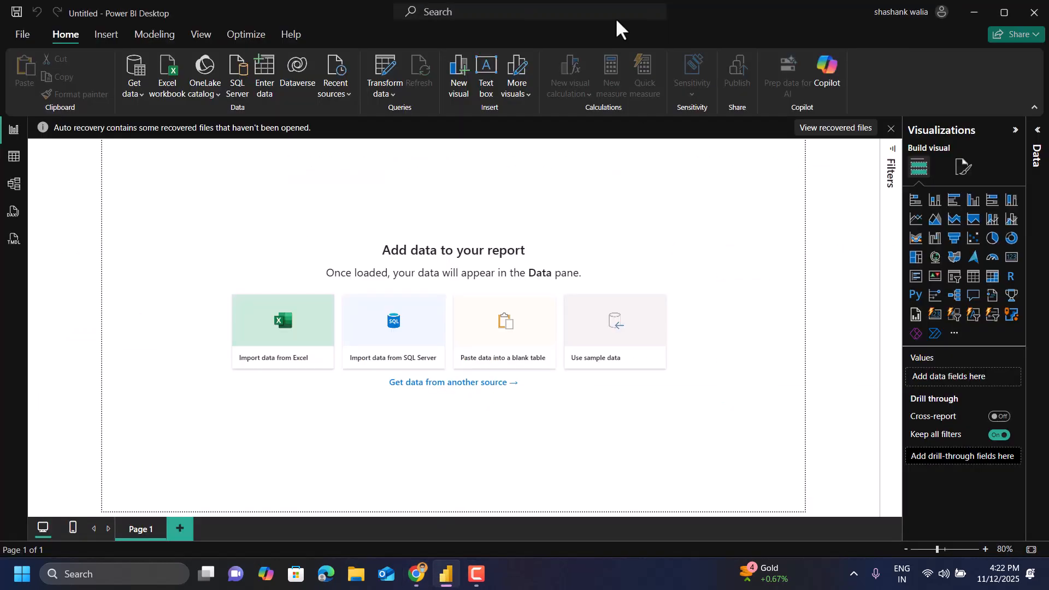
left_click(971, 8)
left_click(464, 12)
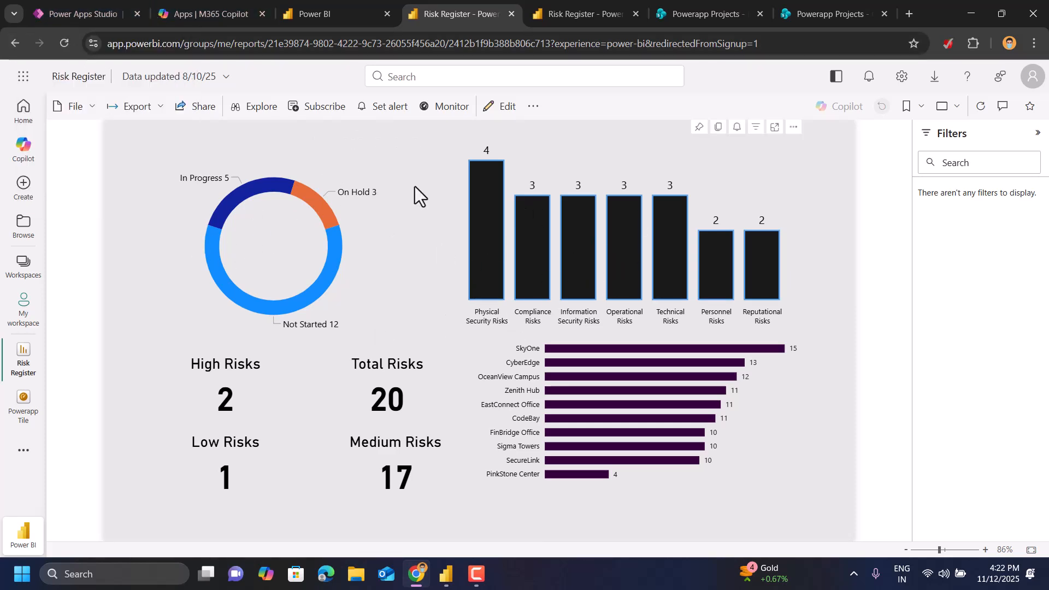
left_click(85, 12)
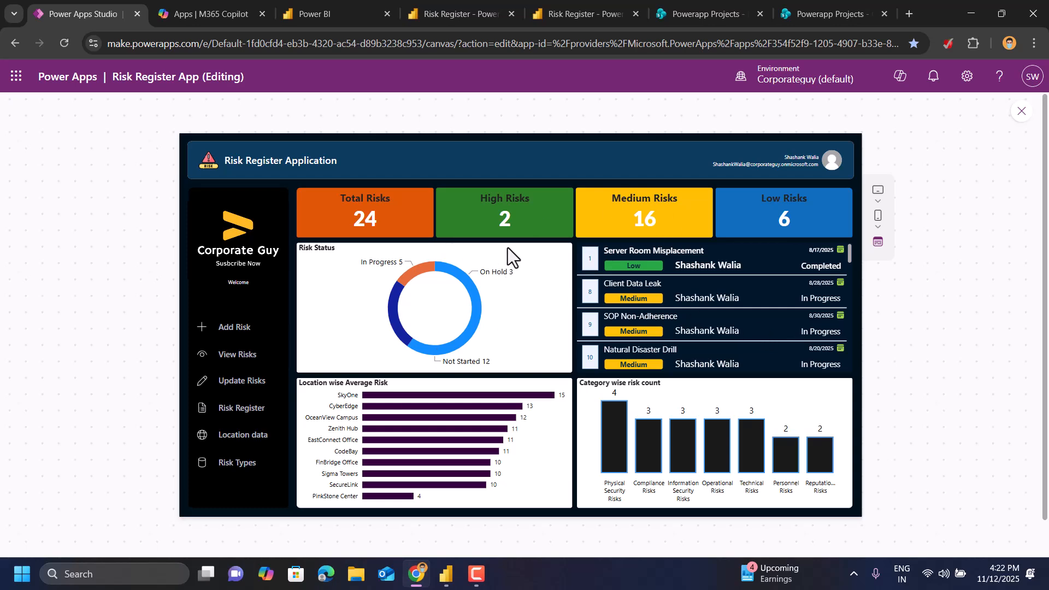
Exit the app preview in Power Apps and examine the View Risks, Add Risks and Update Risks screens.
left_click(1020, 111)
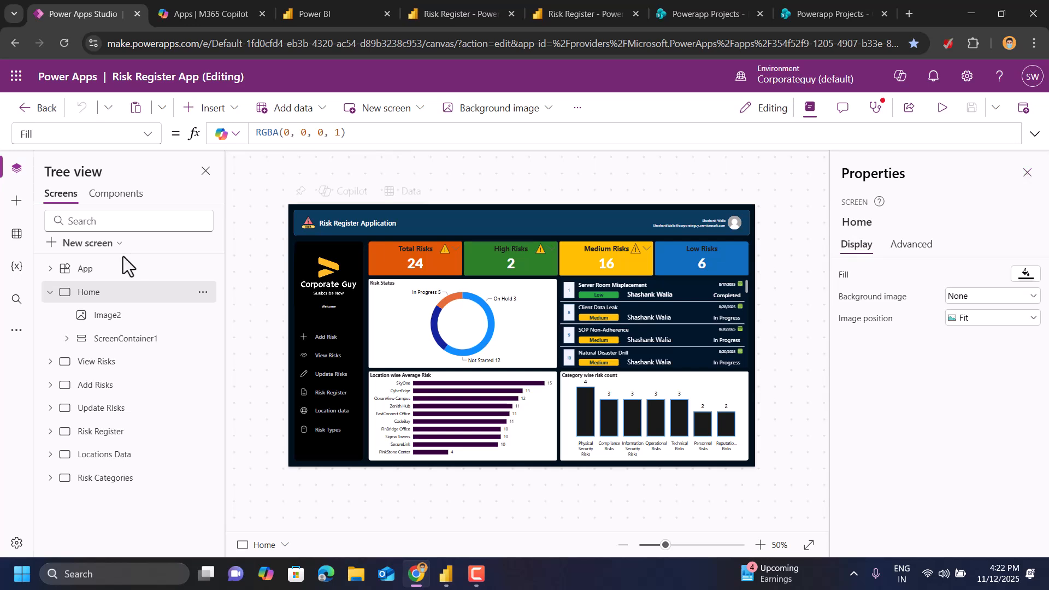
left_click(49, 294)
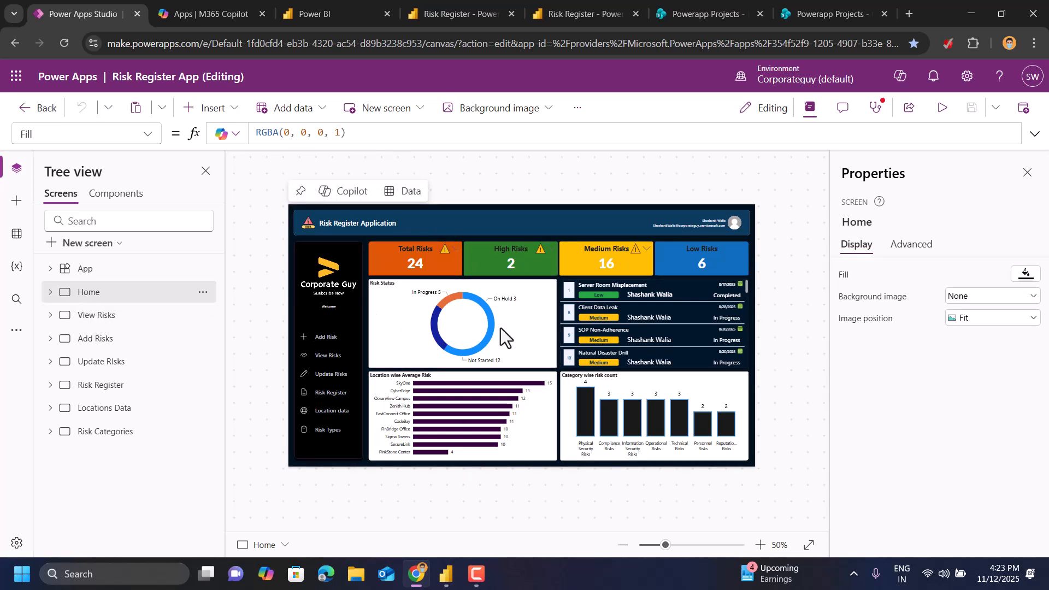
left_click(102, 319)
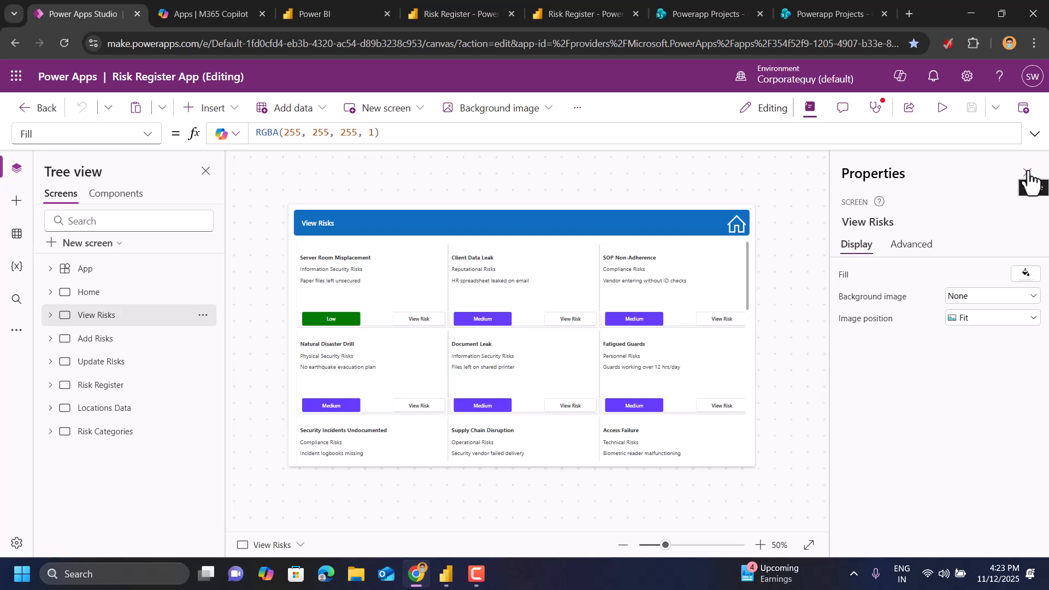
left_click(91, 342)
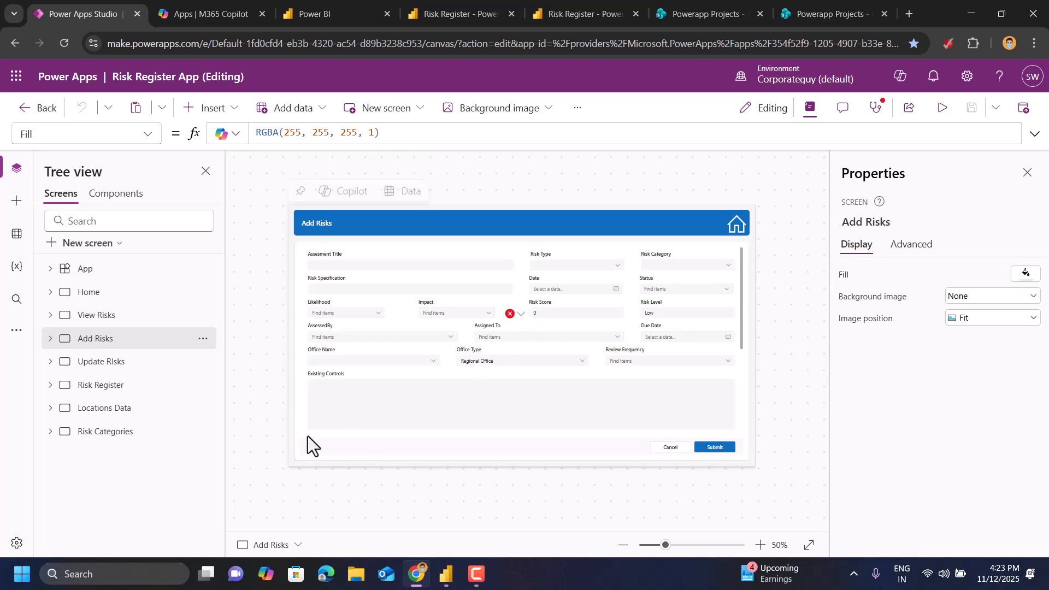
left_click(152, 366)
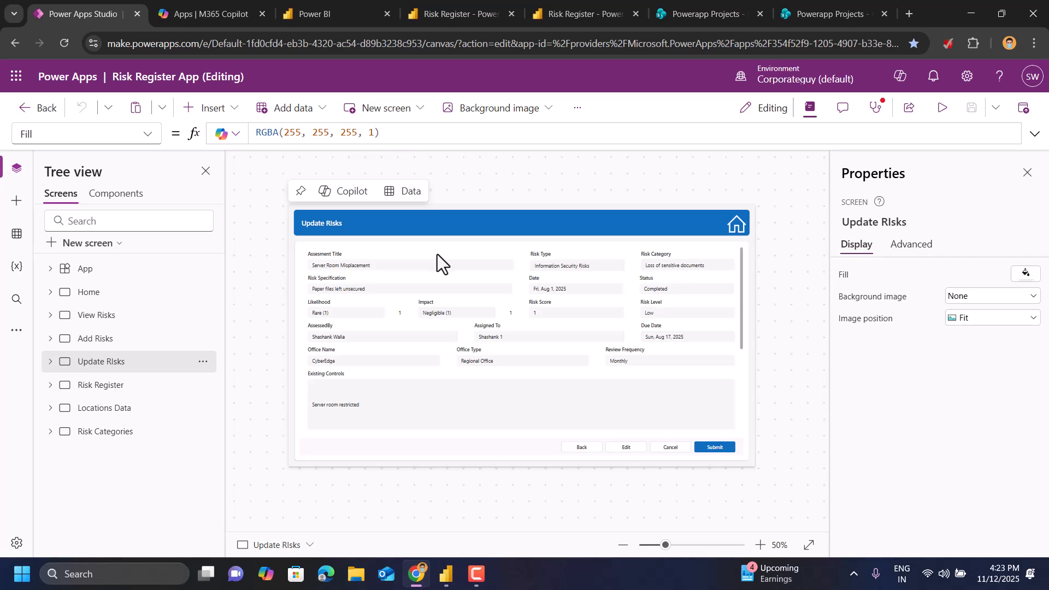
Open the Risk Register screen and examine its risk table at 73% zoom.
left_click(107, 390)
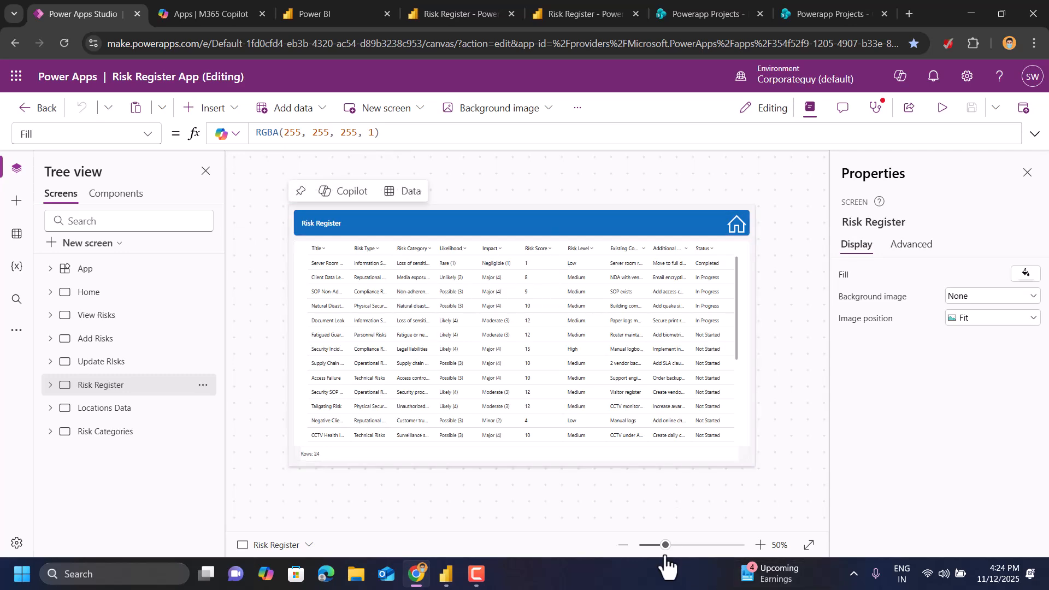
left_click_drag(665, 545, 677, 545)
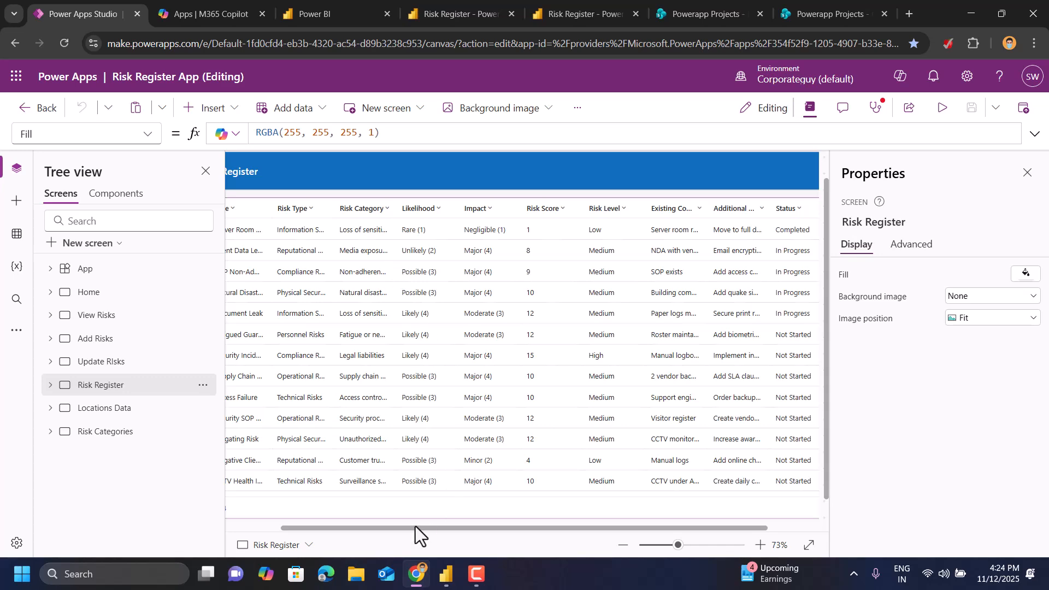
left_click_drag(406, 526, 352, 528)
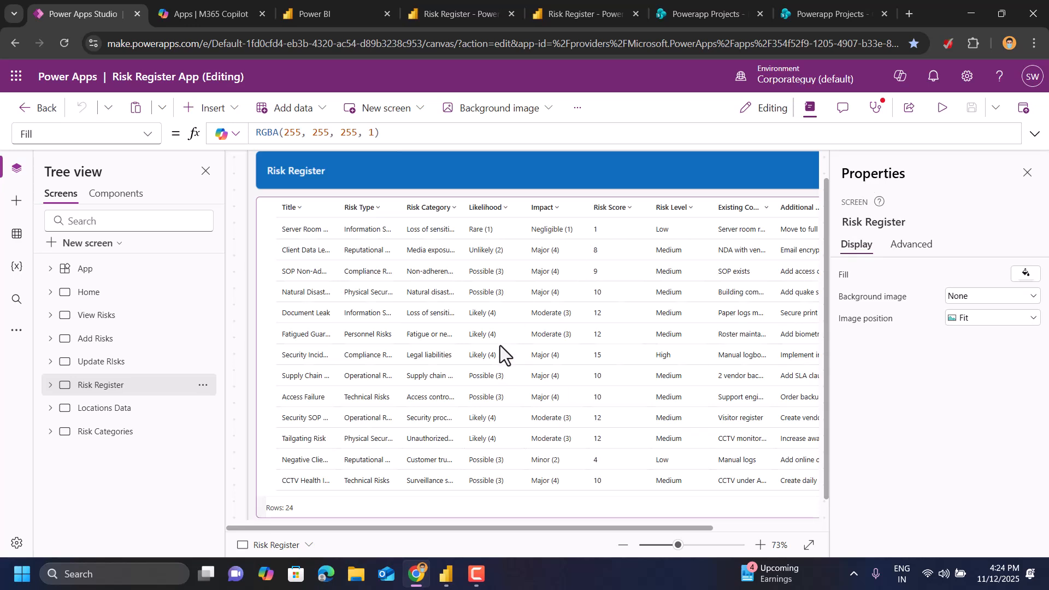
Examine the lists and entry forms on the Locations Data and Risk Categories screens.
left_click(113, 414)
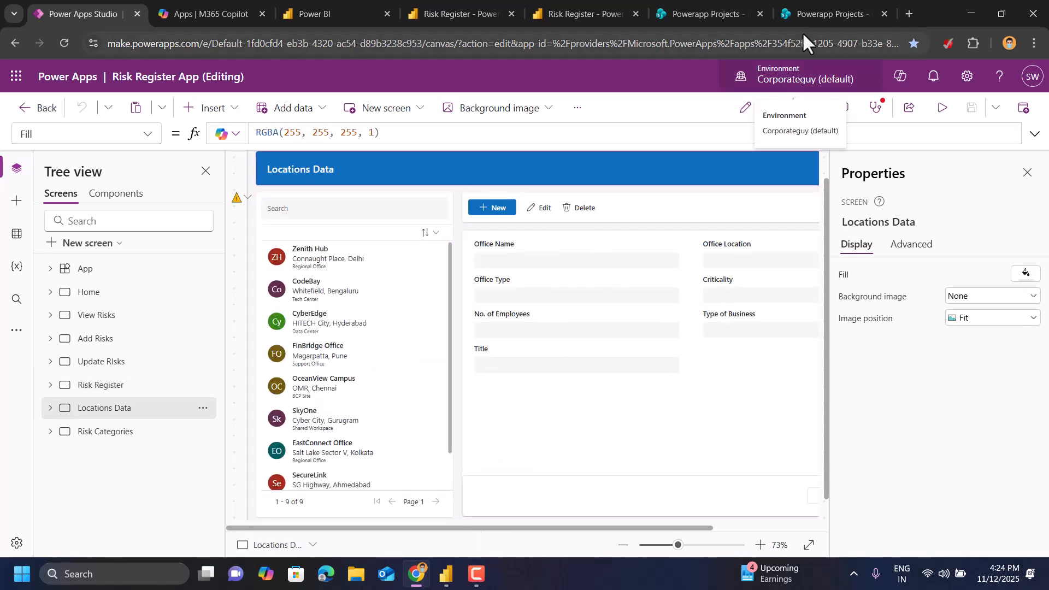
mouse_move(814, 23)
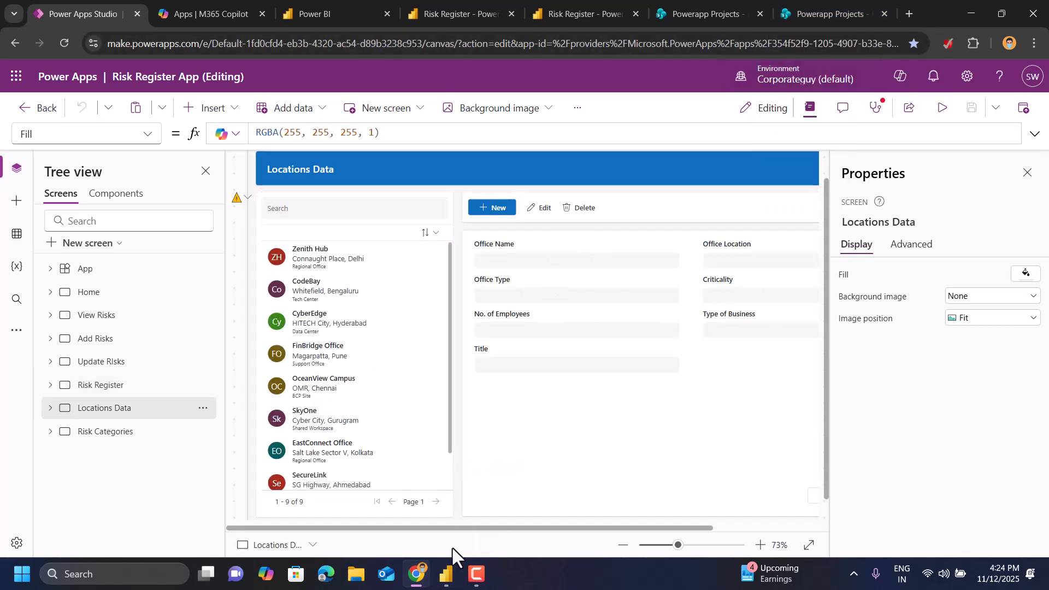
left_click_drag(448, 528, 572, 529)
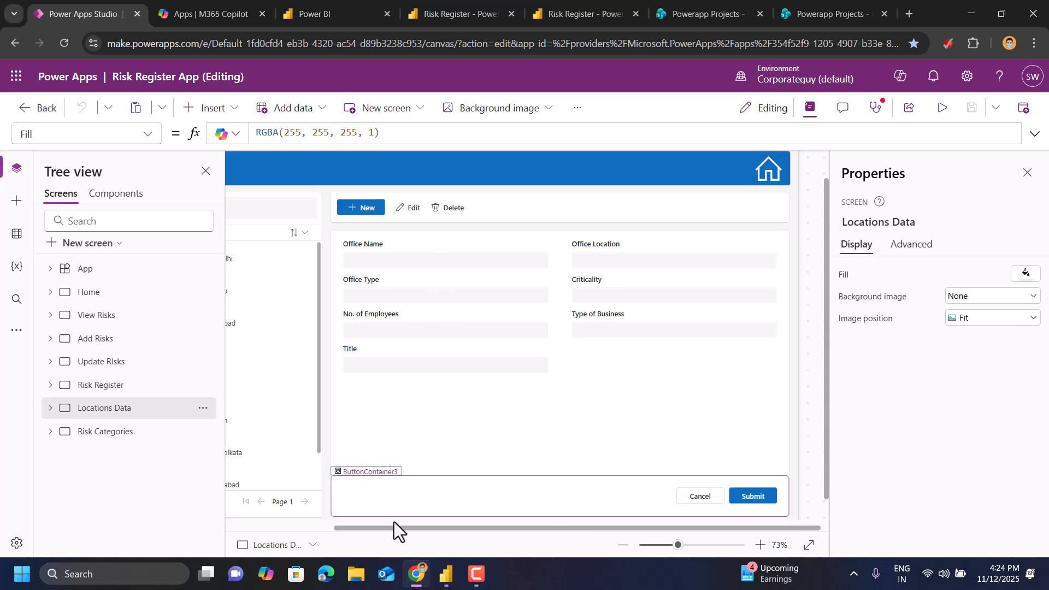
left_click_drag(396, 530, 312, 533)
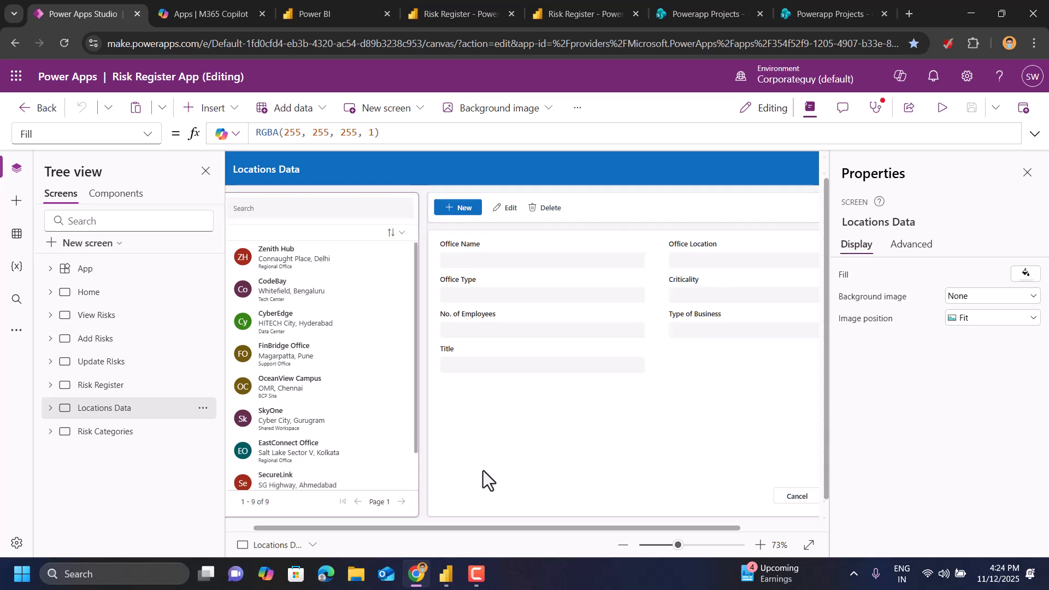
left_click(106, 431)
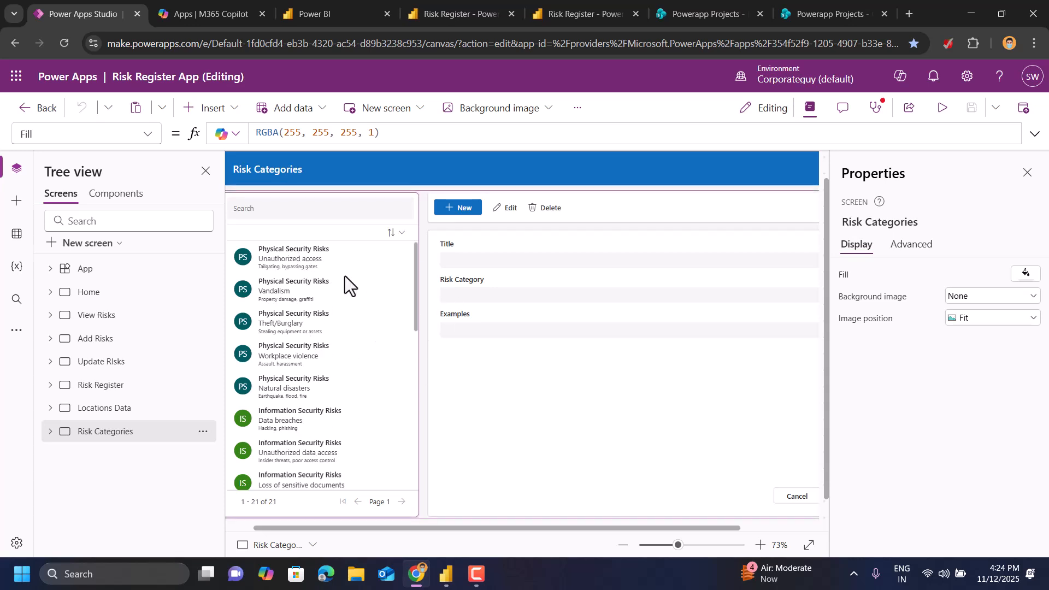
Open the Home screen without the Properties pane and select the gallery of risks on the dashboard.
left_click(106, 299)
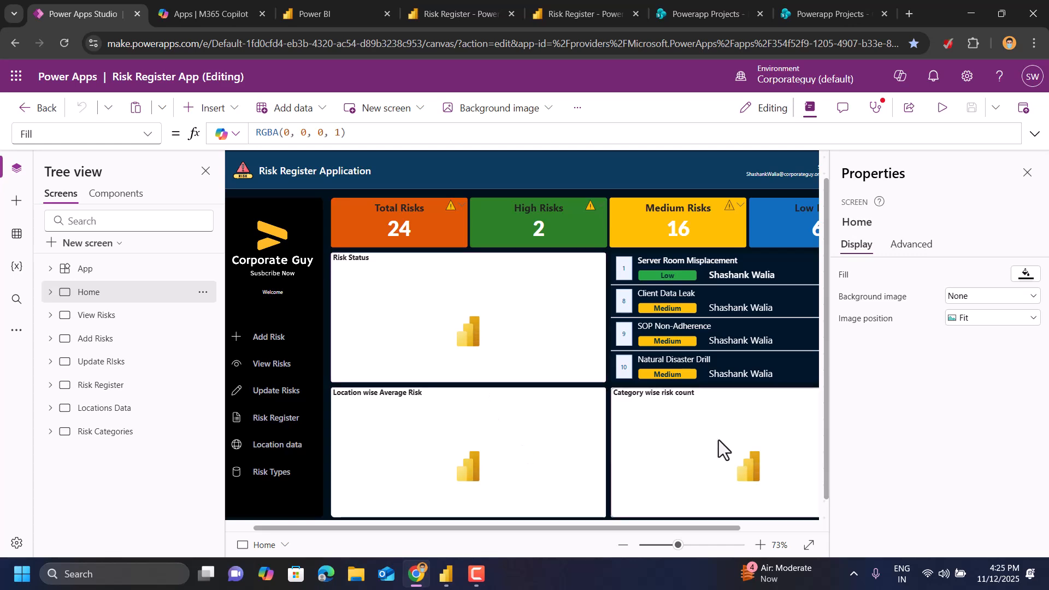
left_click(1027, 172)
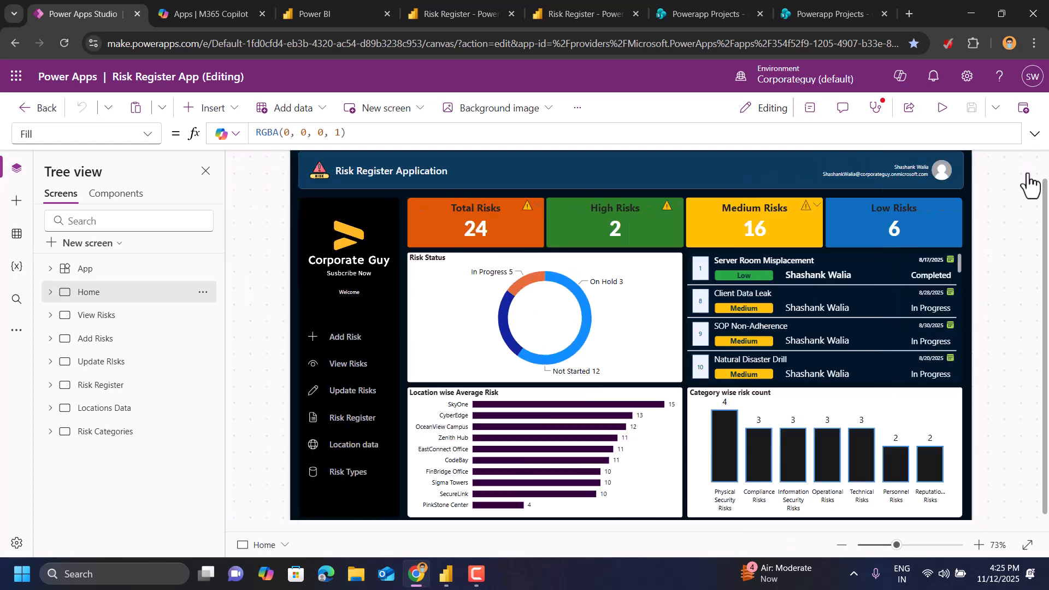
left_click(960, 264)
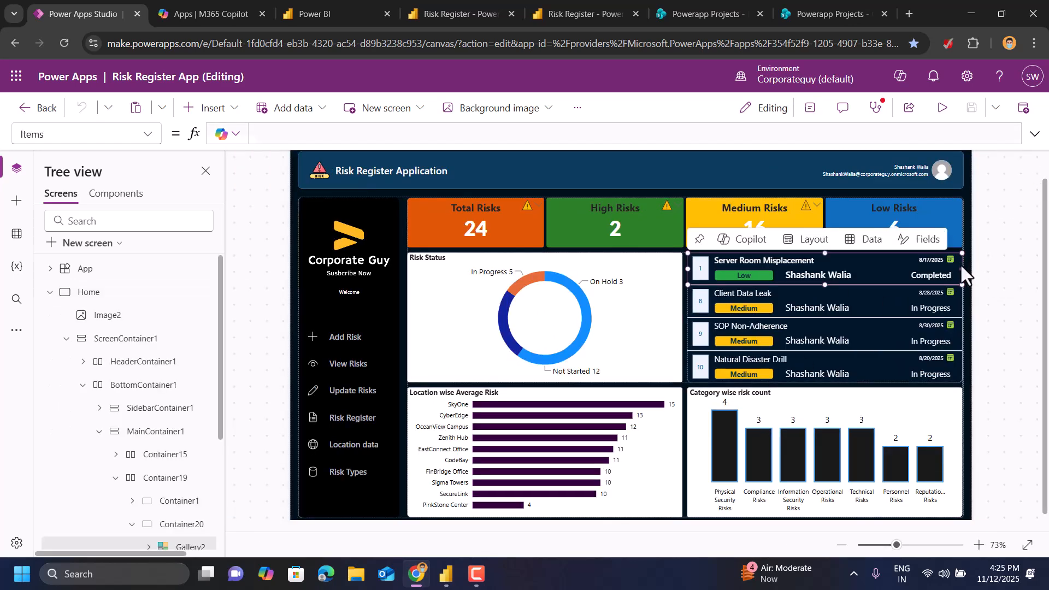
Examine the risk gallery's Items data source and the Text formulas of its title and assessor name labels.
left_click(961, 297)
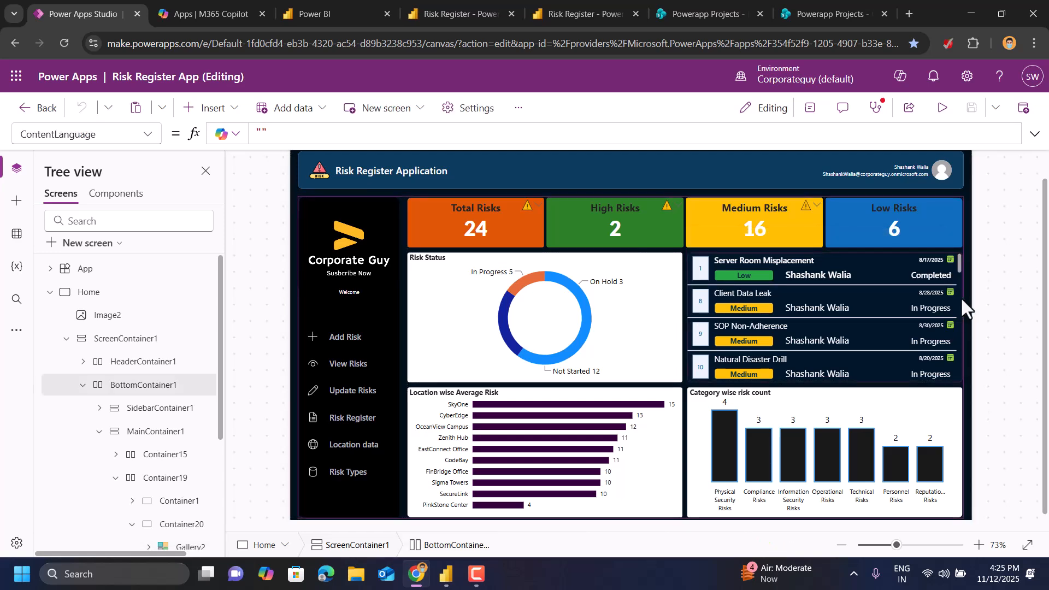
left_click(960, 299)
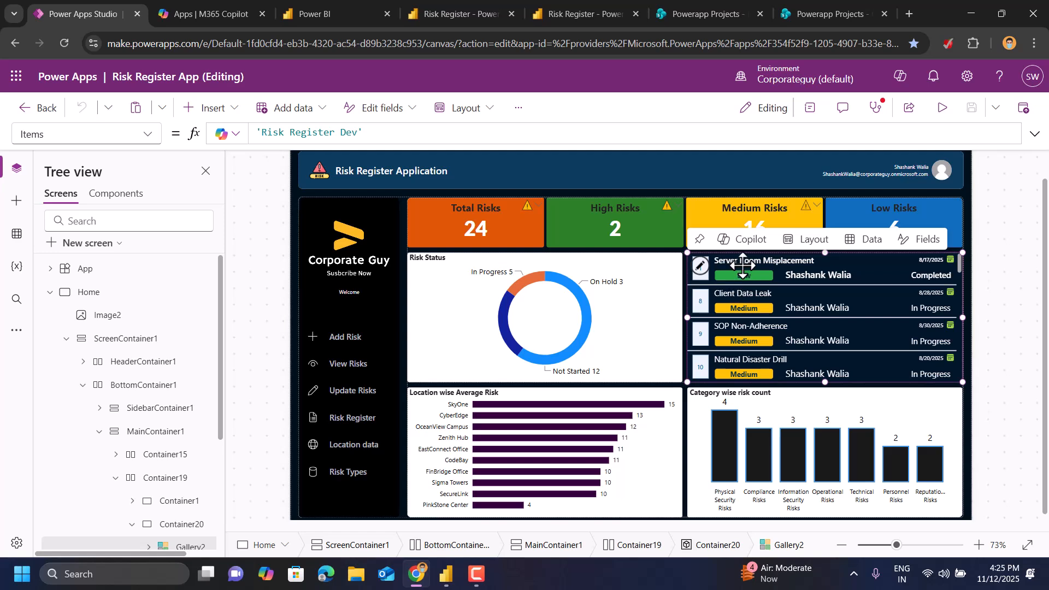
left_click(738, 261)
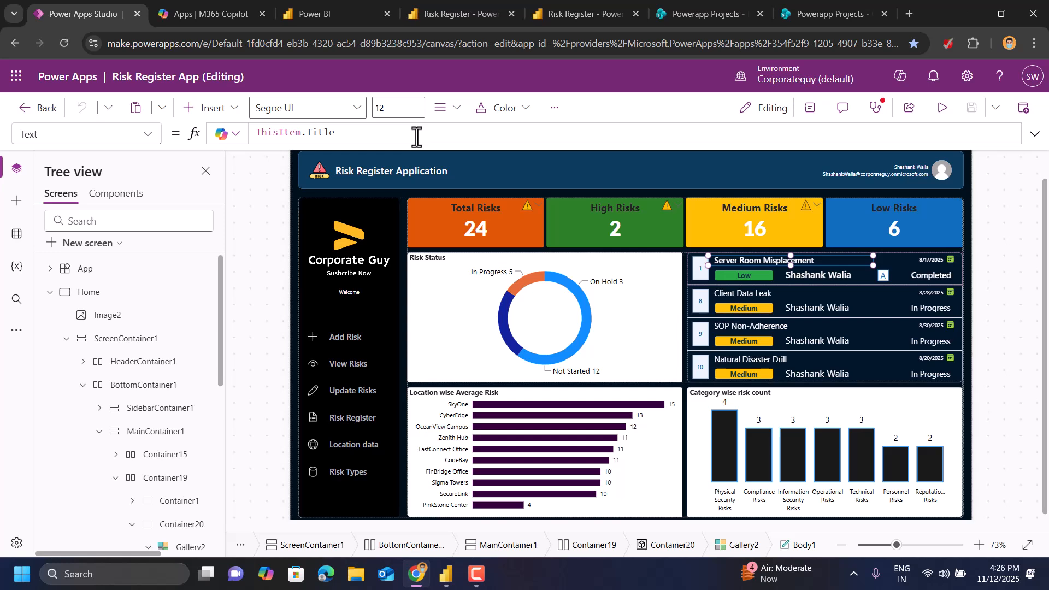
left_click(836, 275)
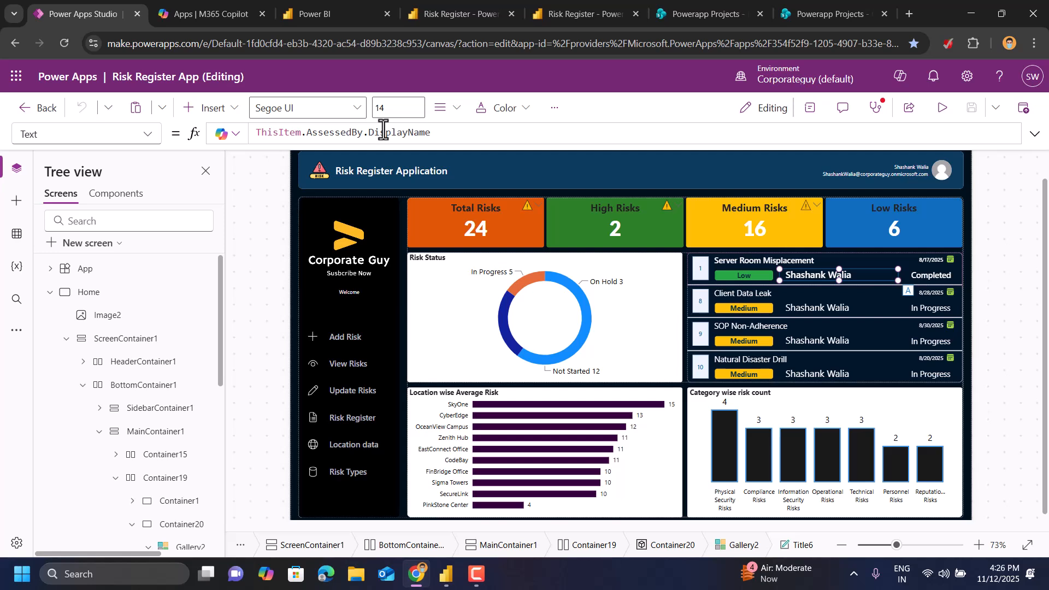
Inspect the FontColor property of the gallery's risk level label, browse its other properties and display its Fill formula.
left_click(733, 274)
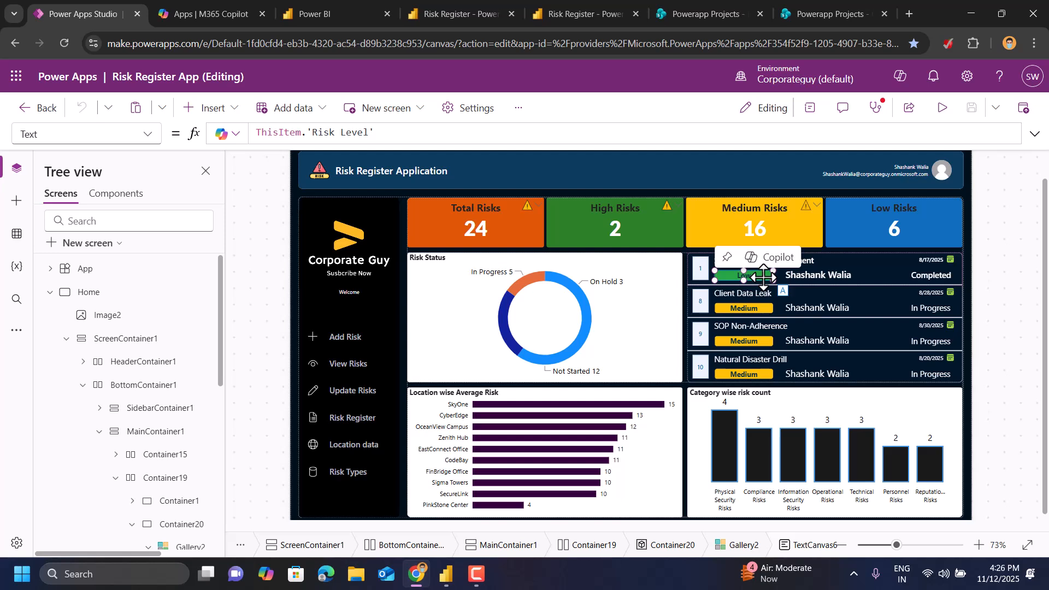
left_click(149, 137)
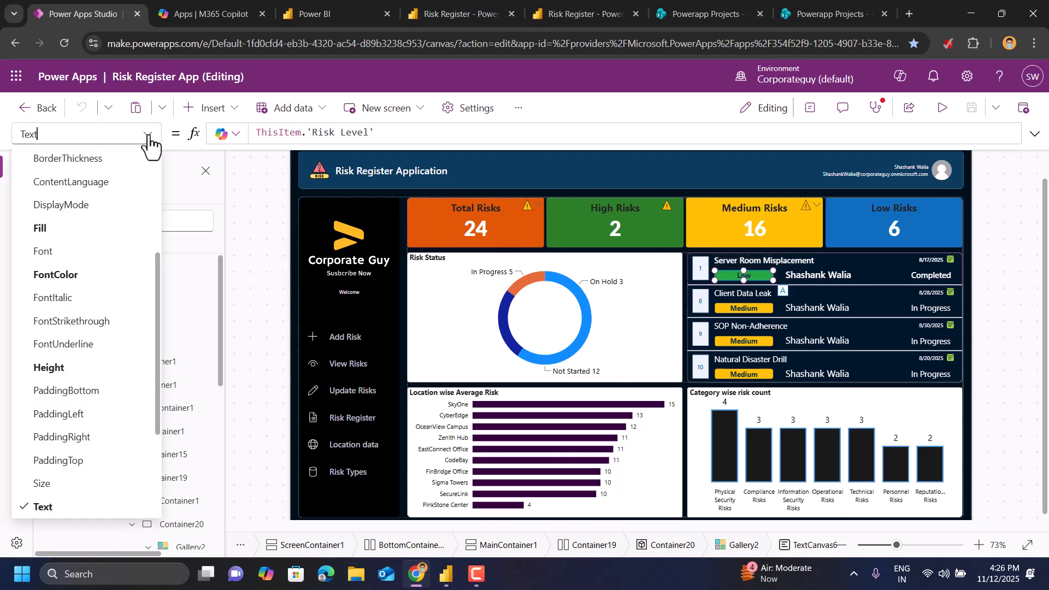
left_click(37, 276)
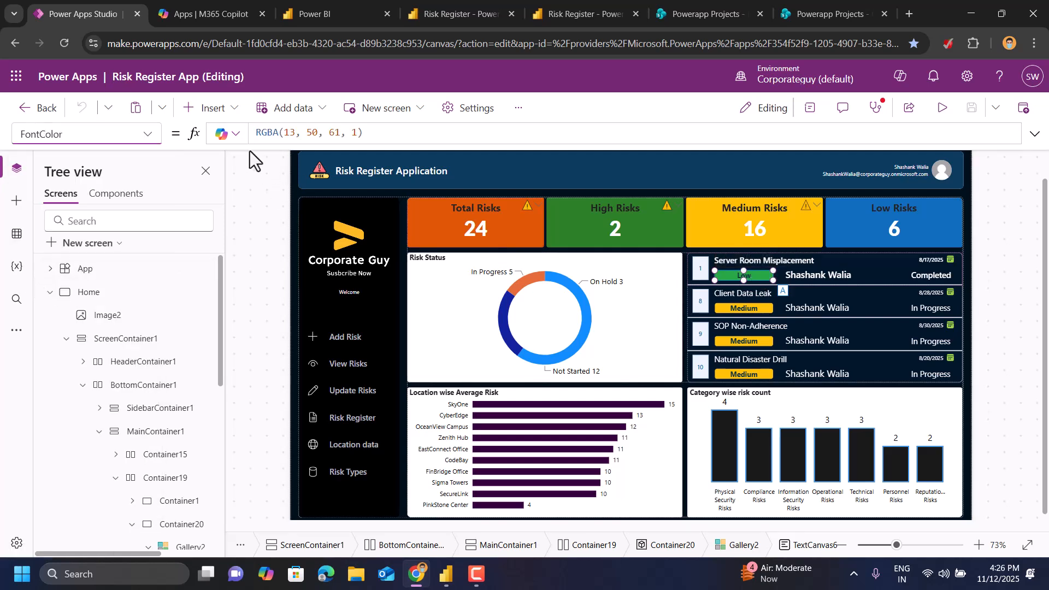
left_click(148, 144)
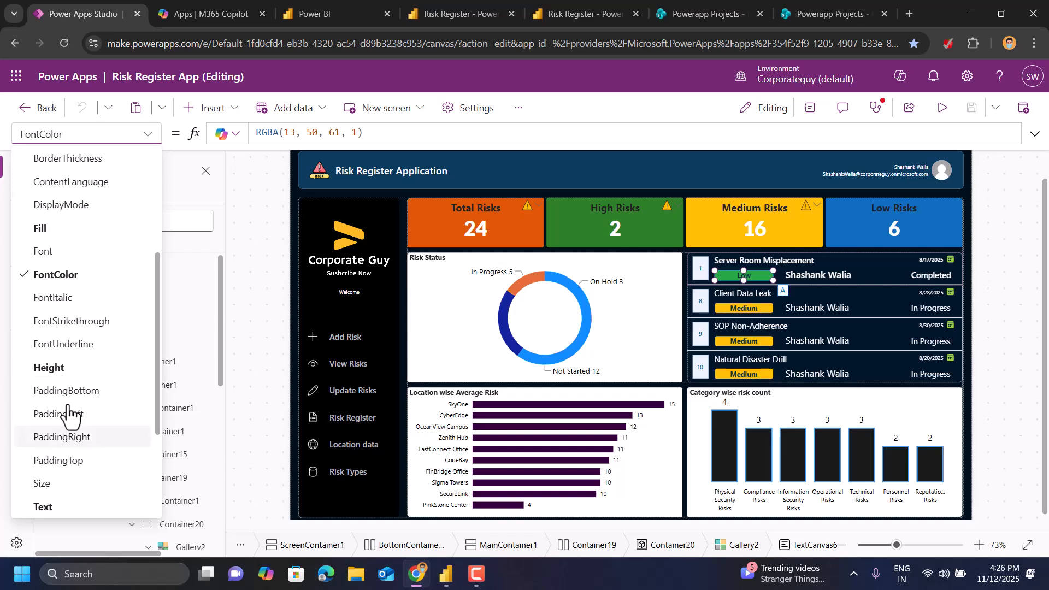
scroll(63, 355, "up", 3)
scroll(80, 186, "up", 1)
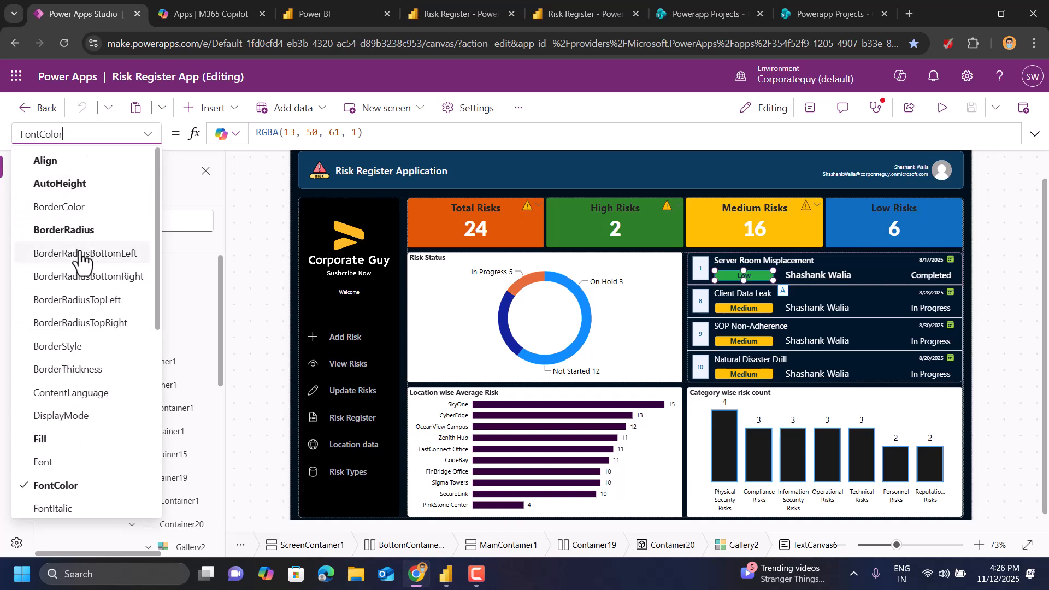
scroll(88, 306, "down", 7)
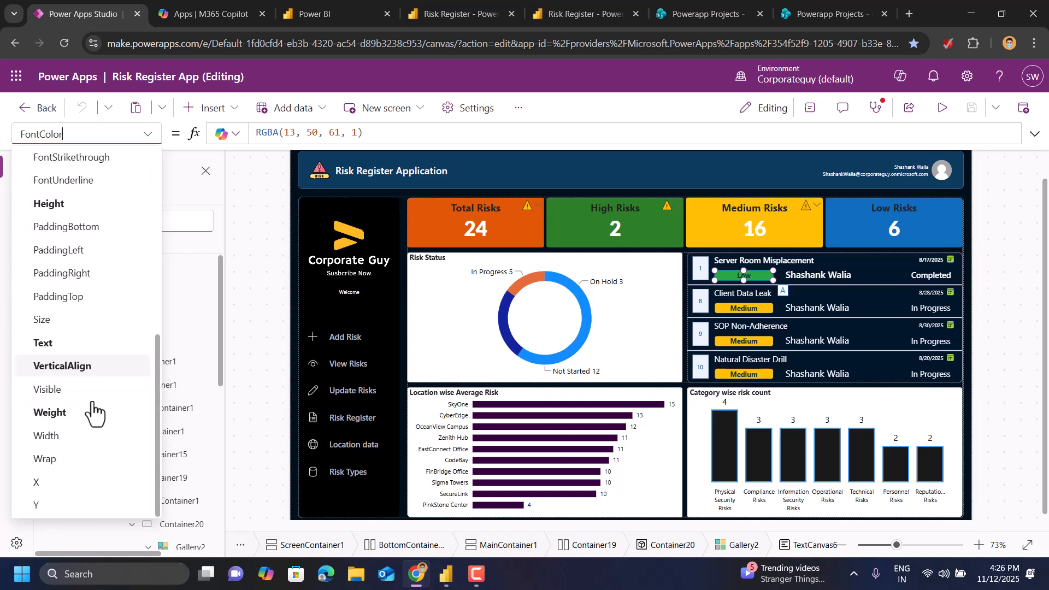
scroll(93, 412, "up", 3)
scroll(93, 411, "up", 4)
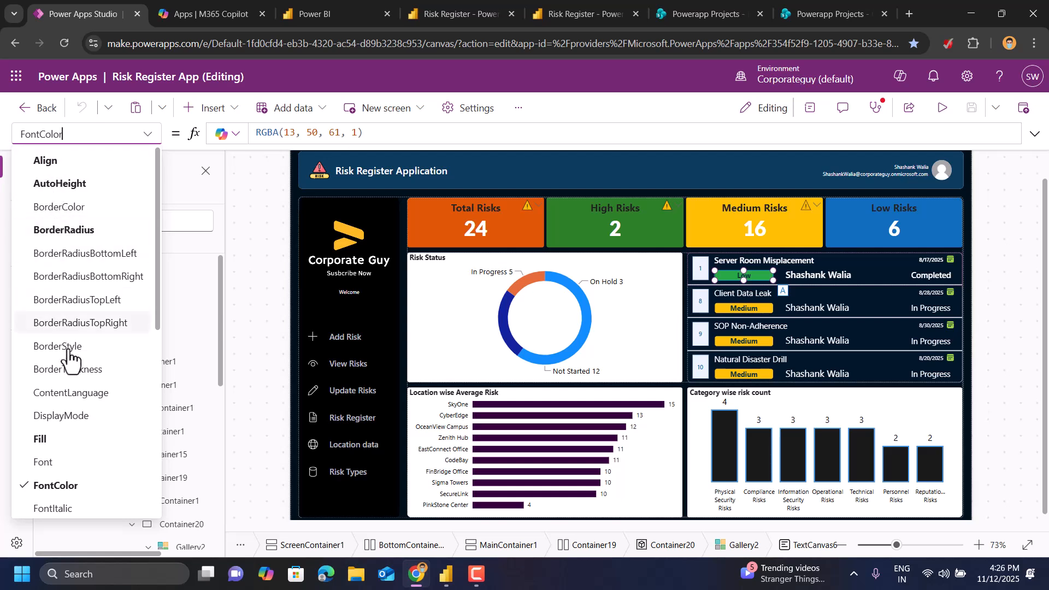
left_click(46, 440)
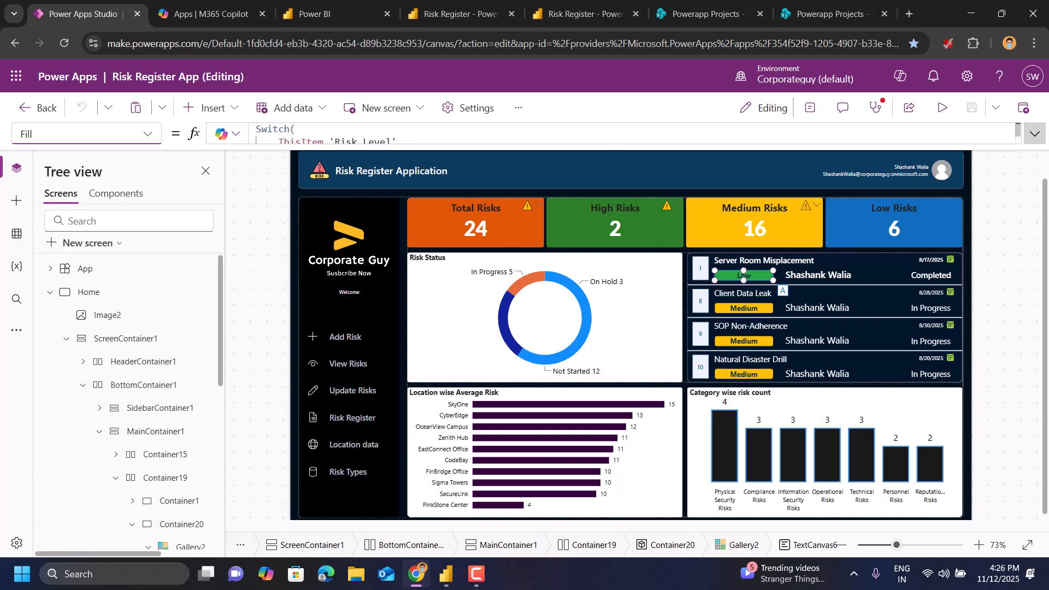
Examine the full Fill Switch formula, including the High, Medium and default colours, with the formula bar expanded, and collapse the bar.
left_click(1034, 131)
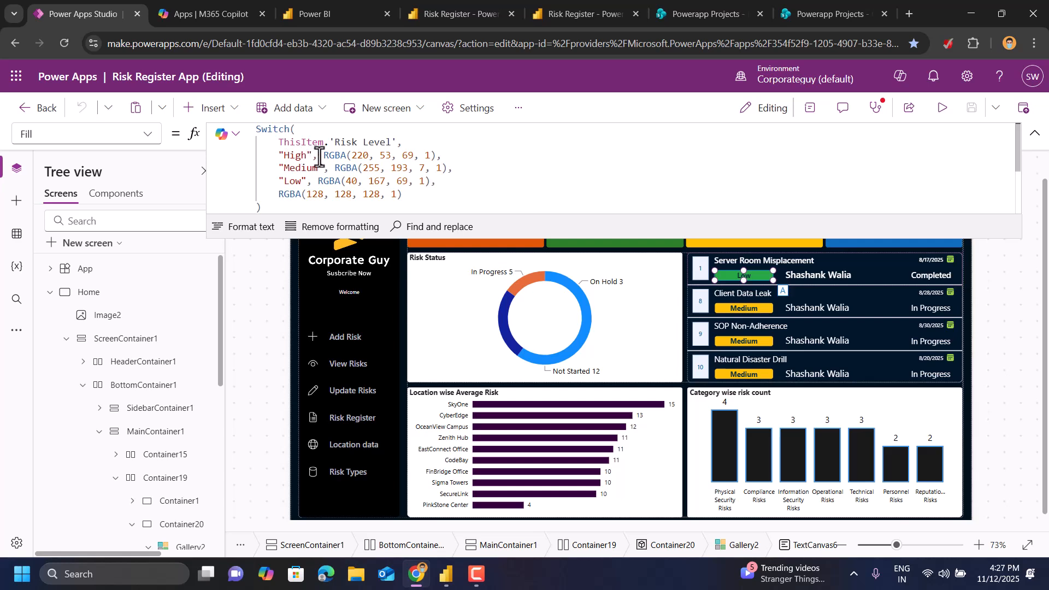
left_click_drag(324, 156, 449, 153)
left_click_drag(280, 168, 323, 169)
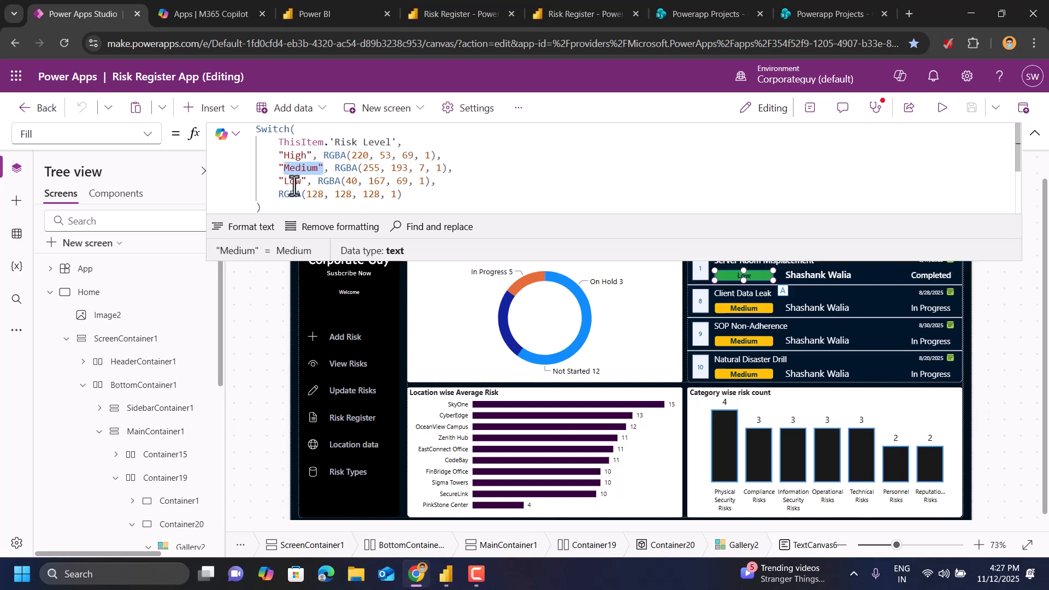
left_click_drag(279, 194, 399, 194)
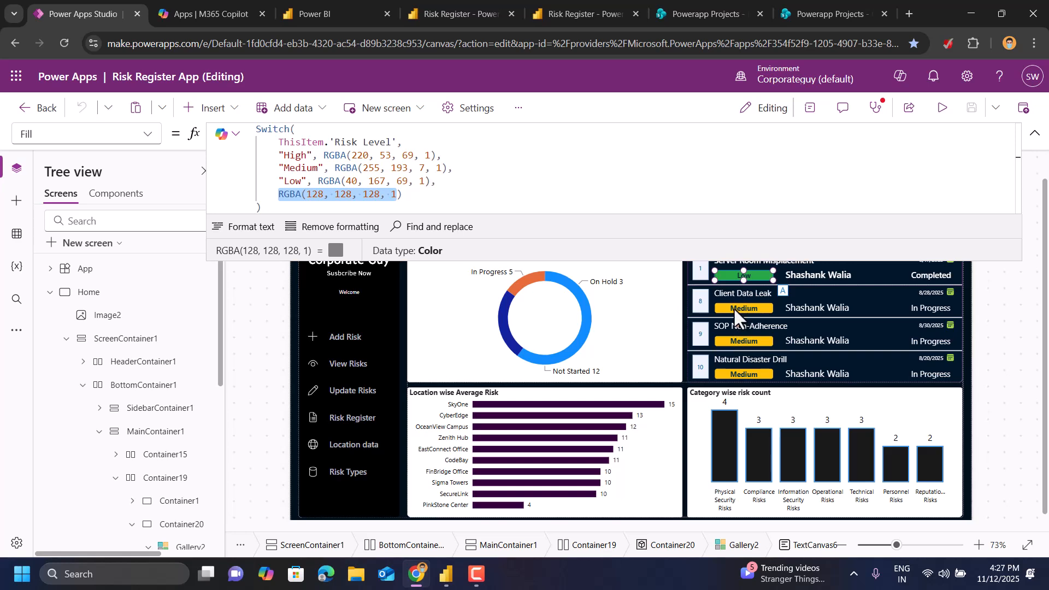
left_click(1035, 134)
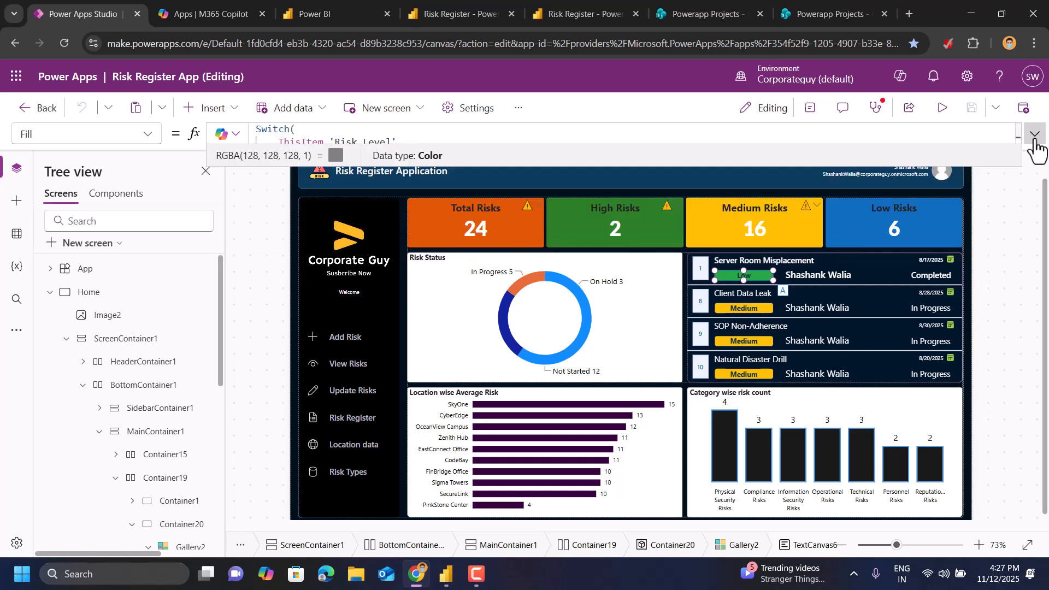
Examine the Content formula of the gallery's risk score badge and search the insertable controls for "bad".
left_click(702, 266)
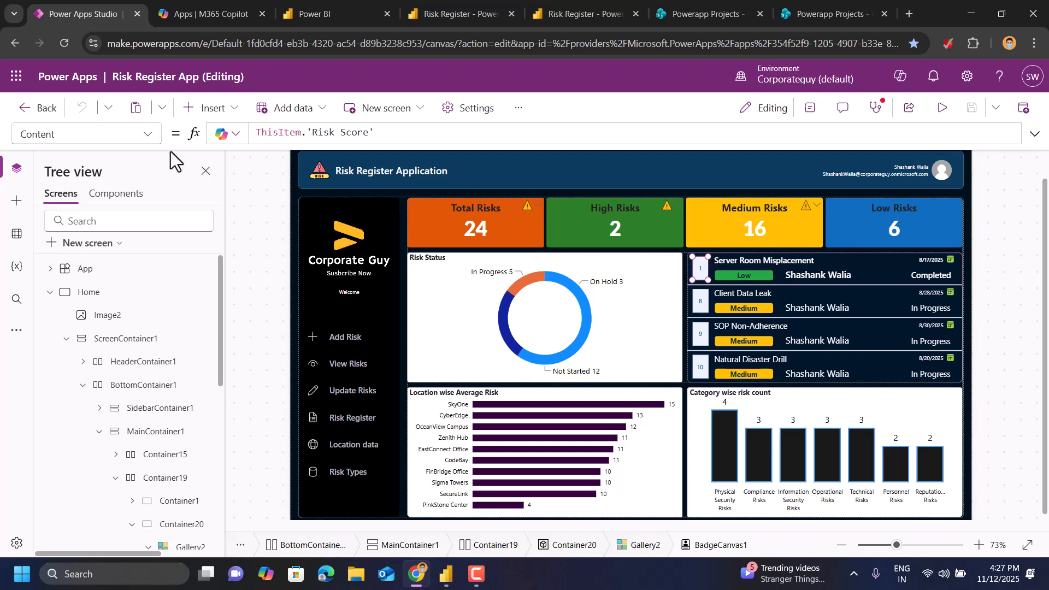
left_click(229, 109)
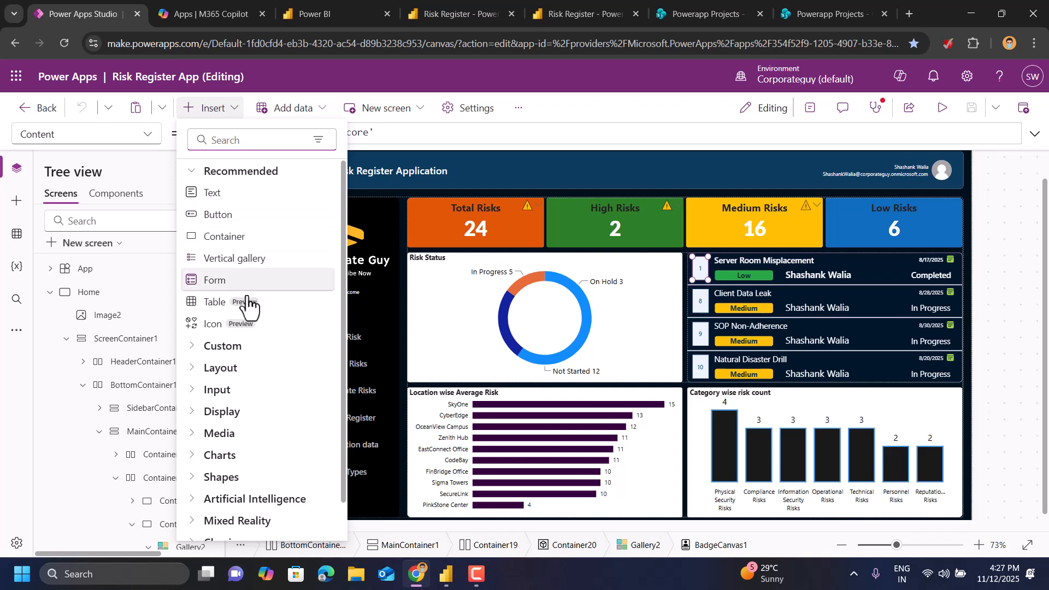
scroll(264, 377, "down", 1)
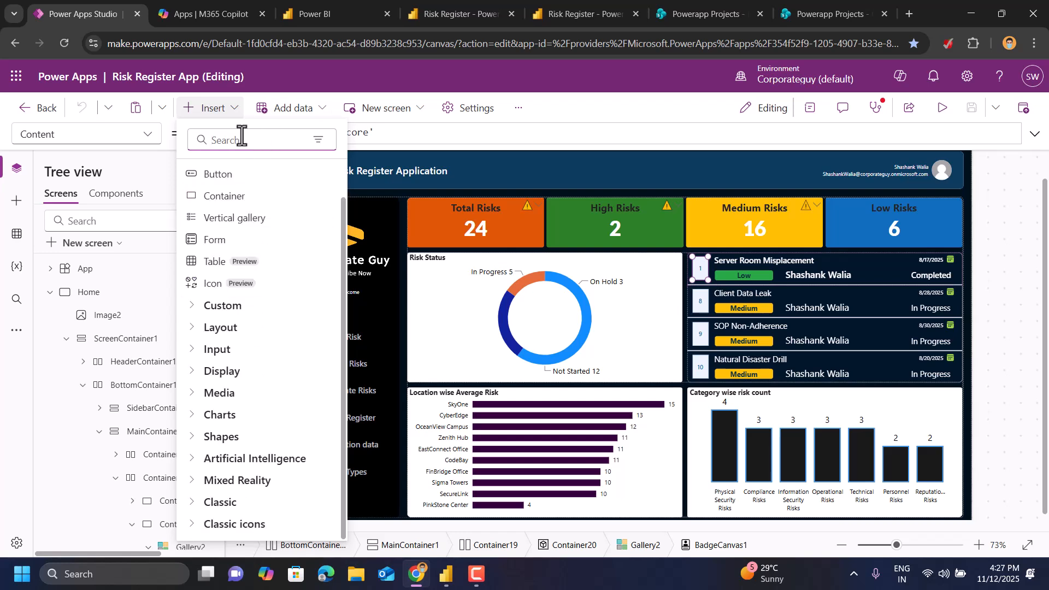
type("bad")
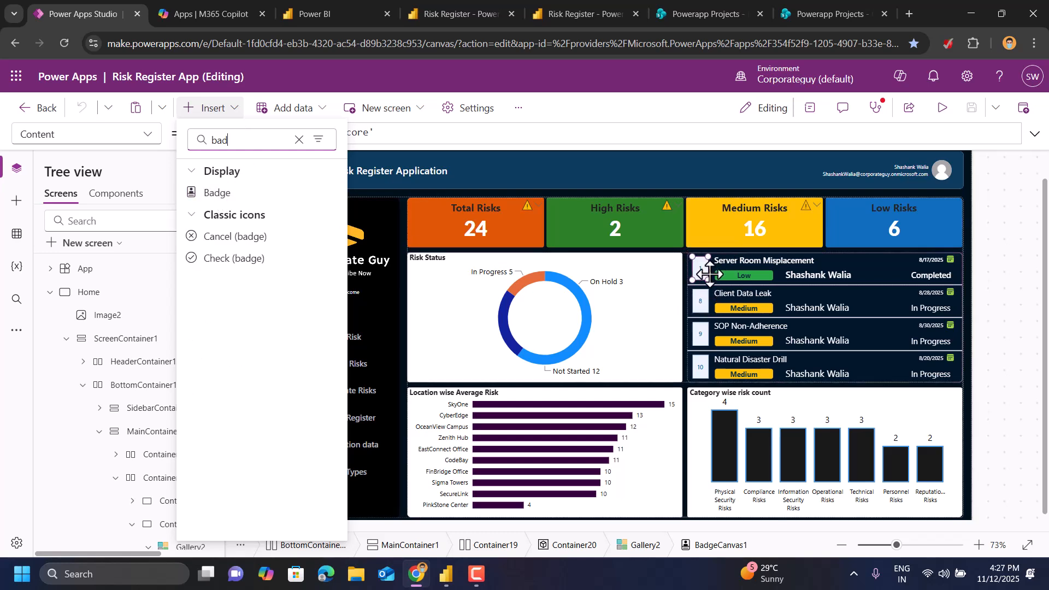
left_click(421, 133)
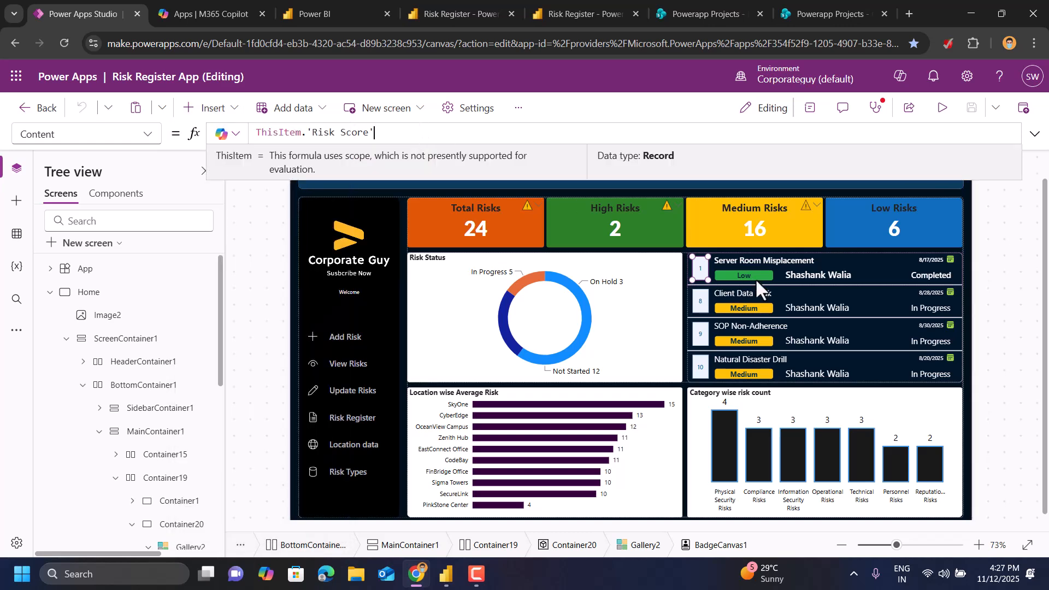
Show the Properties pane for the risk score badge and examine its style settings and Content formula.
left_click(811, 113)
left_click(812, 113)
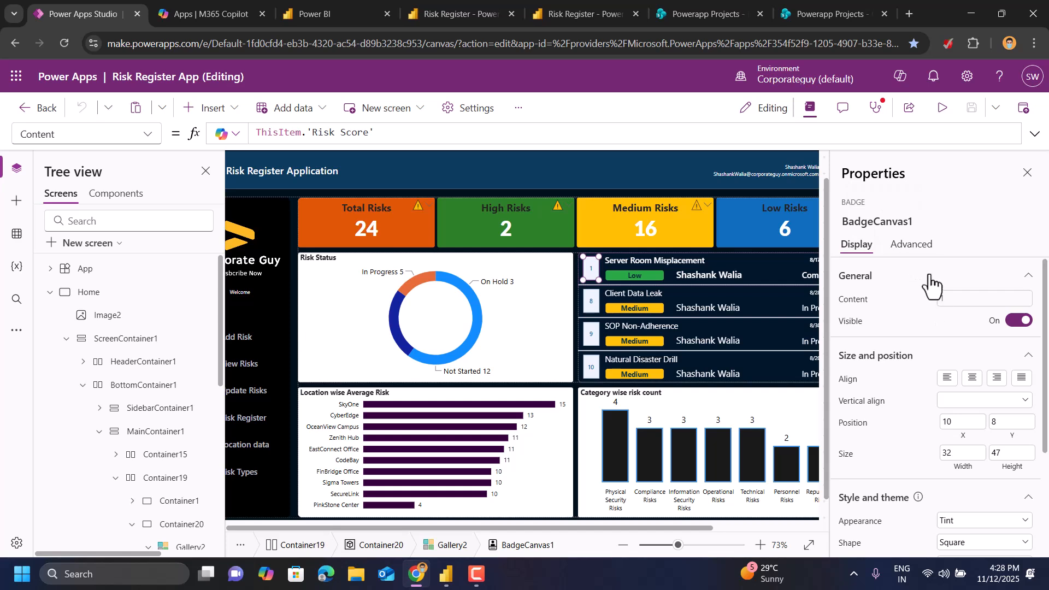
scroll(885, 322, "down", 3)
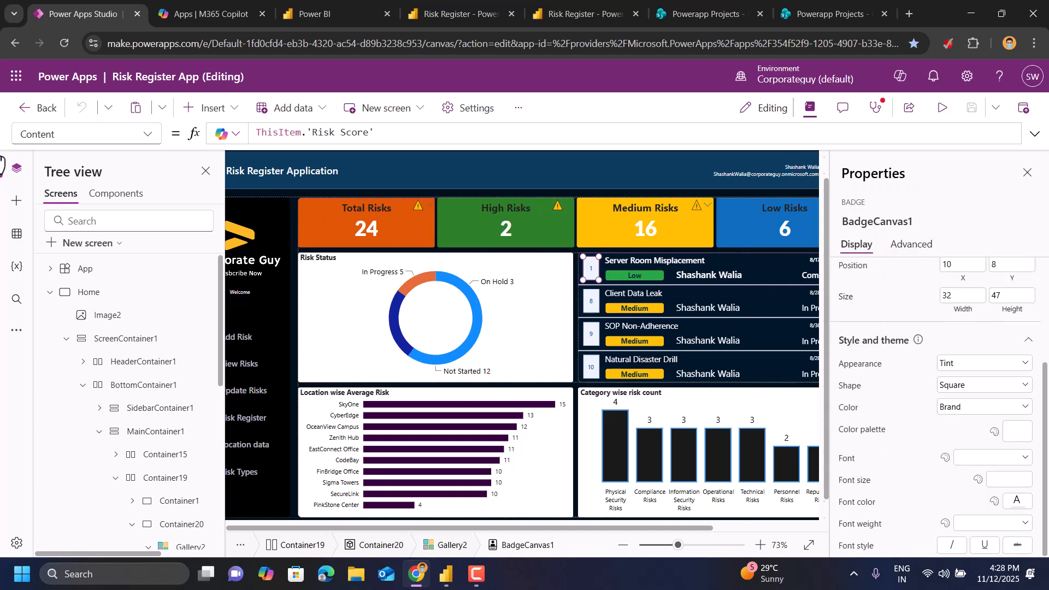
left_click(388, 132)
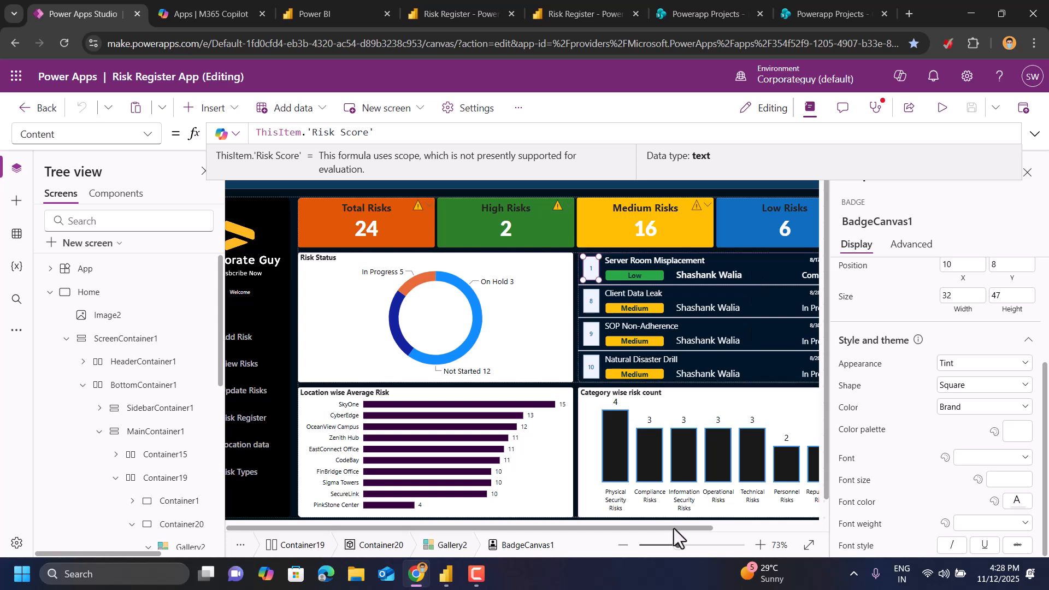
Examine the Text formula of the status label in the gallery's first row.
left_click_drag(673, 529, 774, 519)
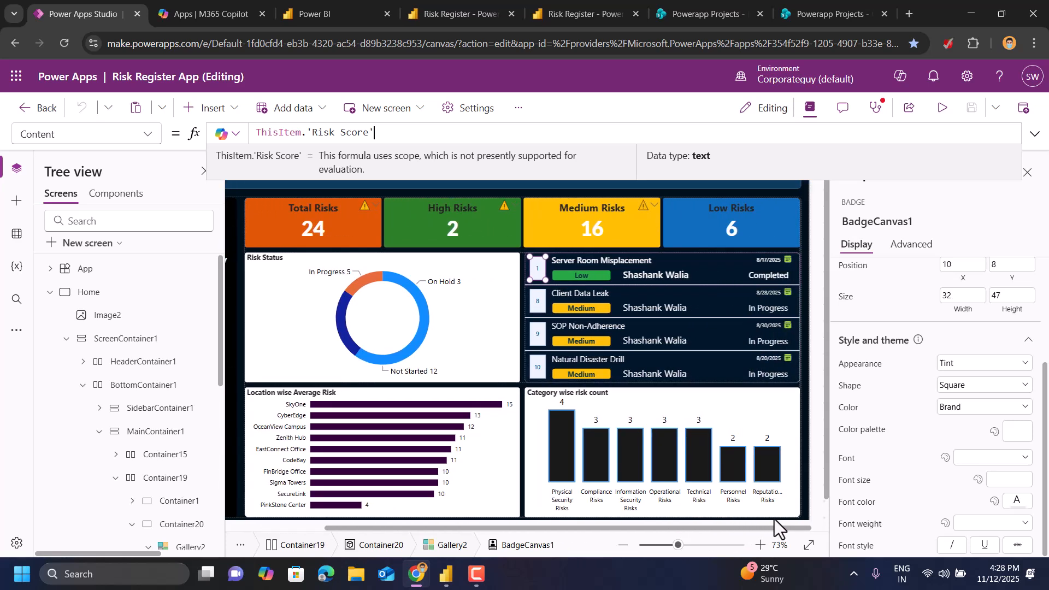
left_click(761, 275)
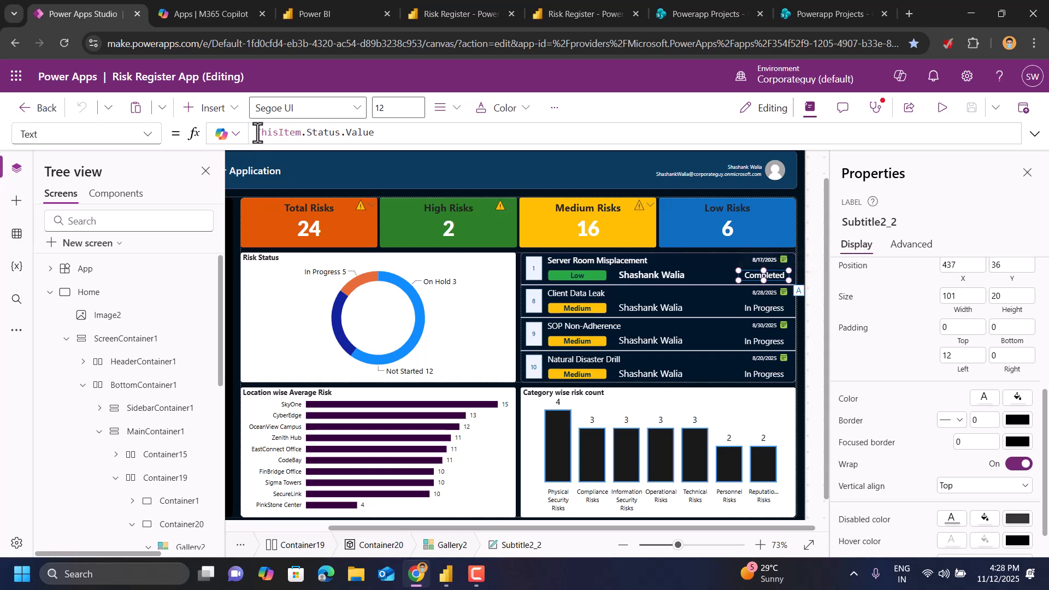
left_click_drag(261, 133, 412, 125)
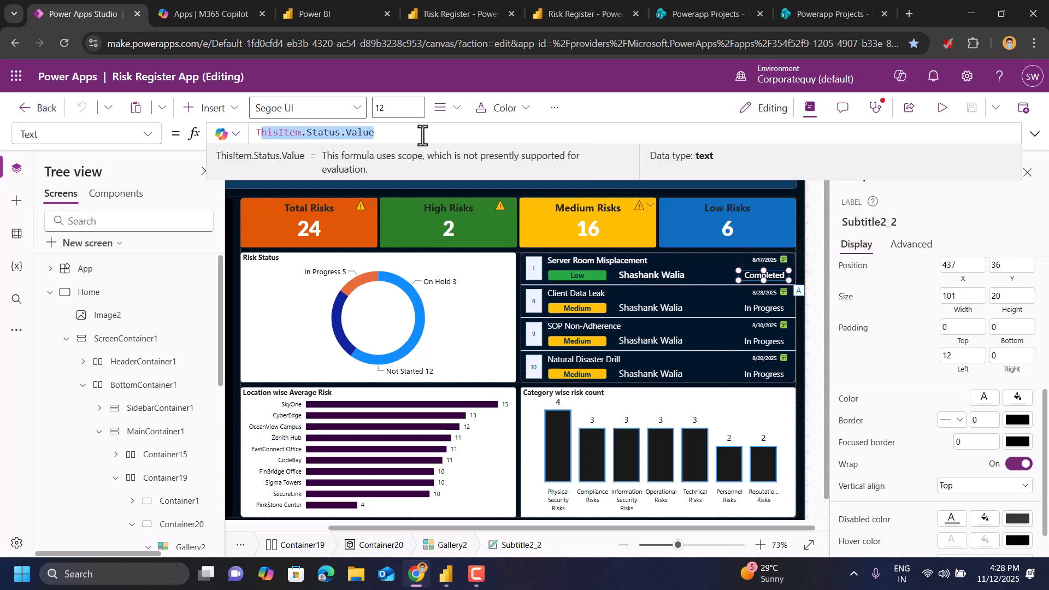
left_click(422, 135)
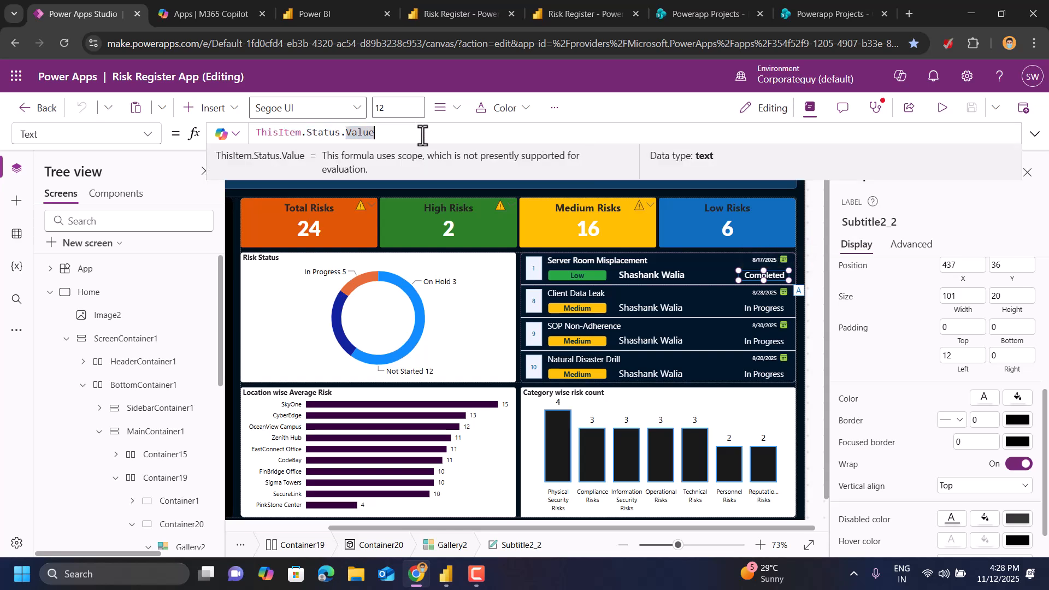
Examine the due date label's Text formula and the calendar icon button's properties in the gallery's first row.
left_click(769, 257)
left_click(761, 257)
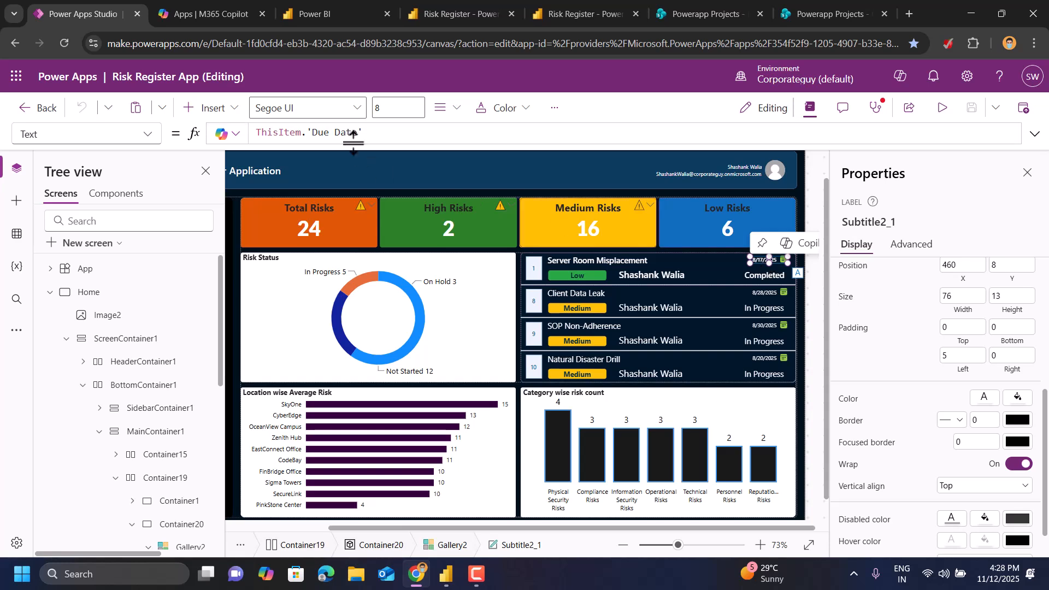
left_click(810, 266)
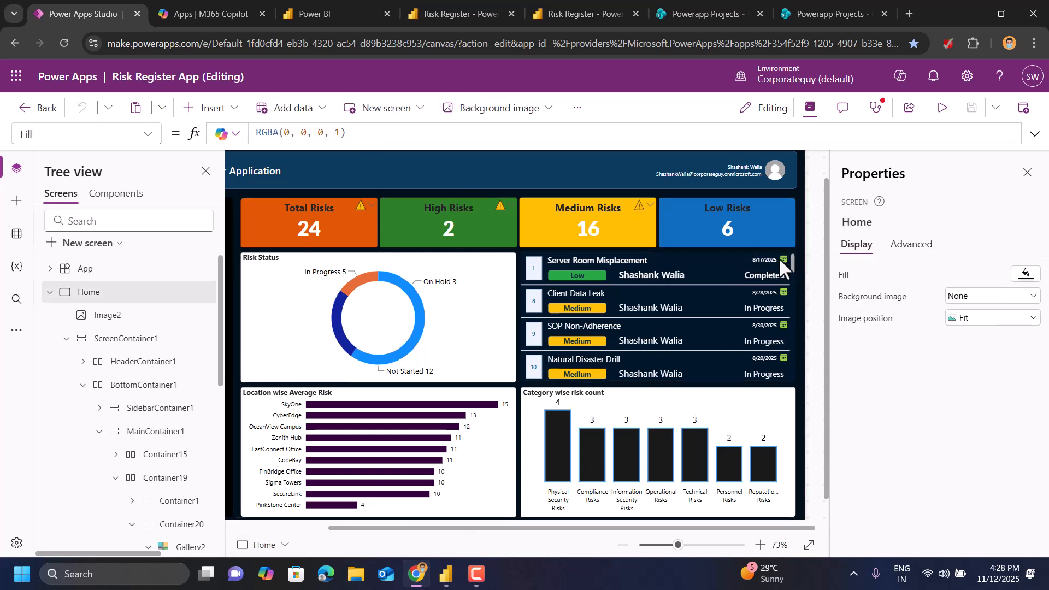
left_click(783, 262)
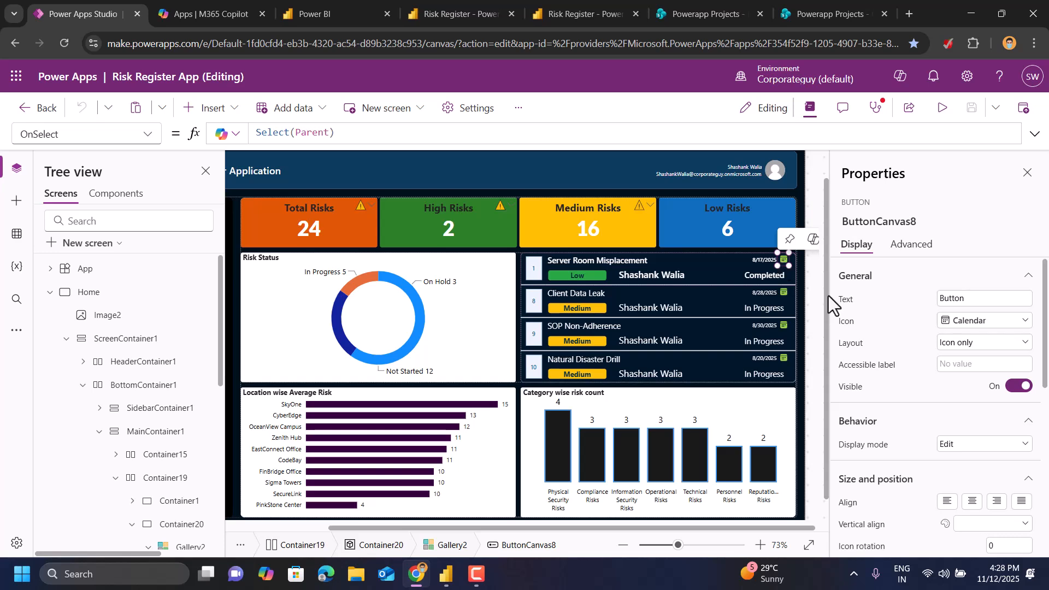
left_click(816, 284)
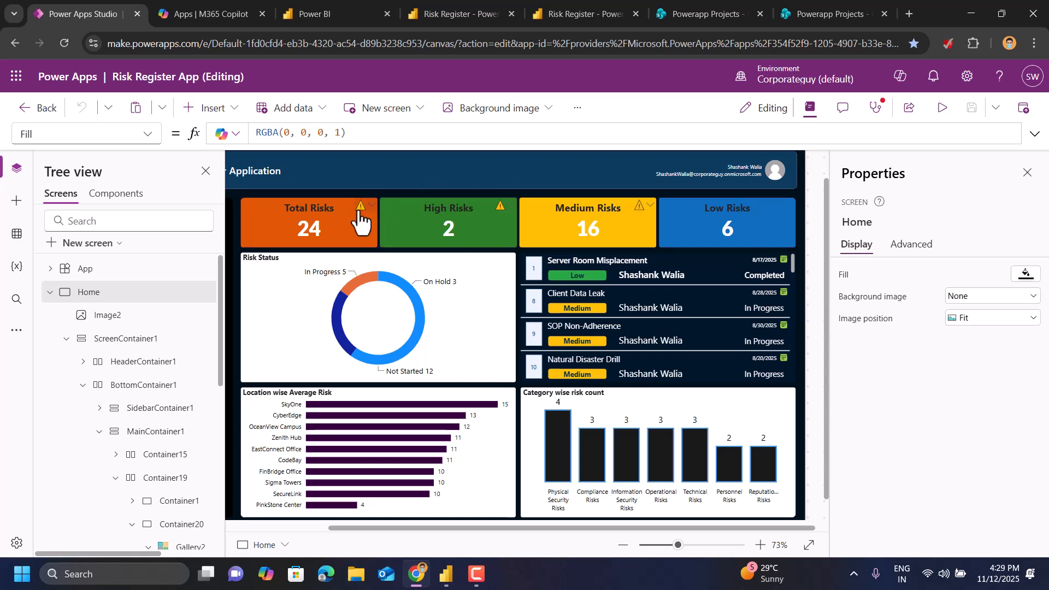
Examine the row-count formula behind the Total Risks card and select the App object.
left_click(307, 231)
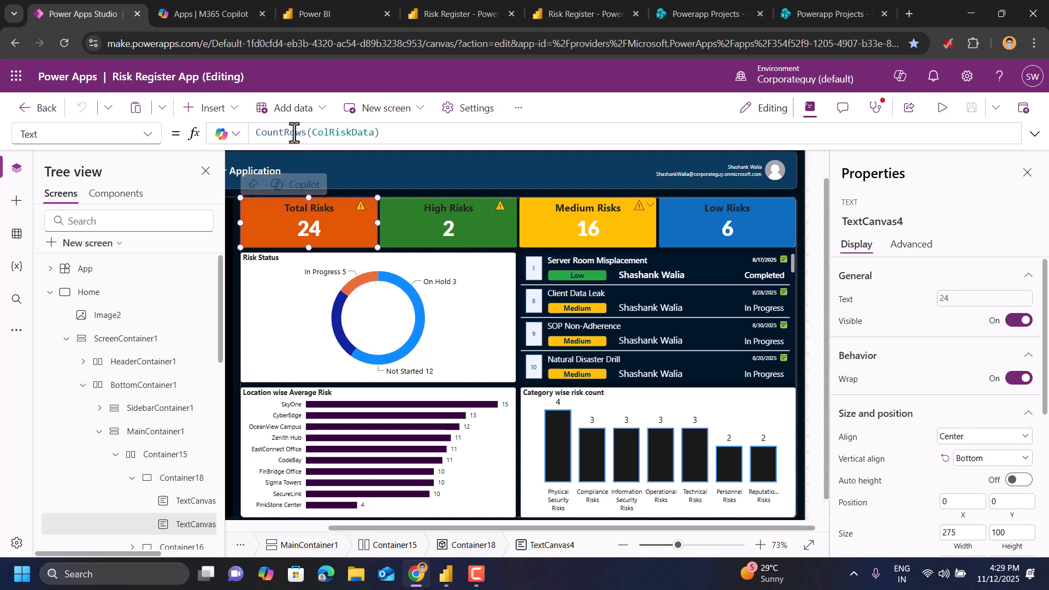
left_click_drag(294, 133, 406, 132)
left_click(406, 132)
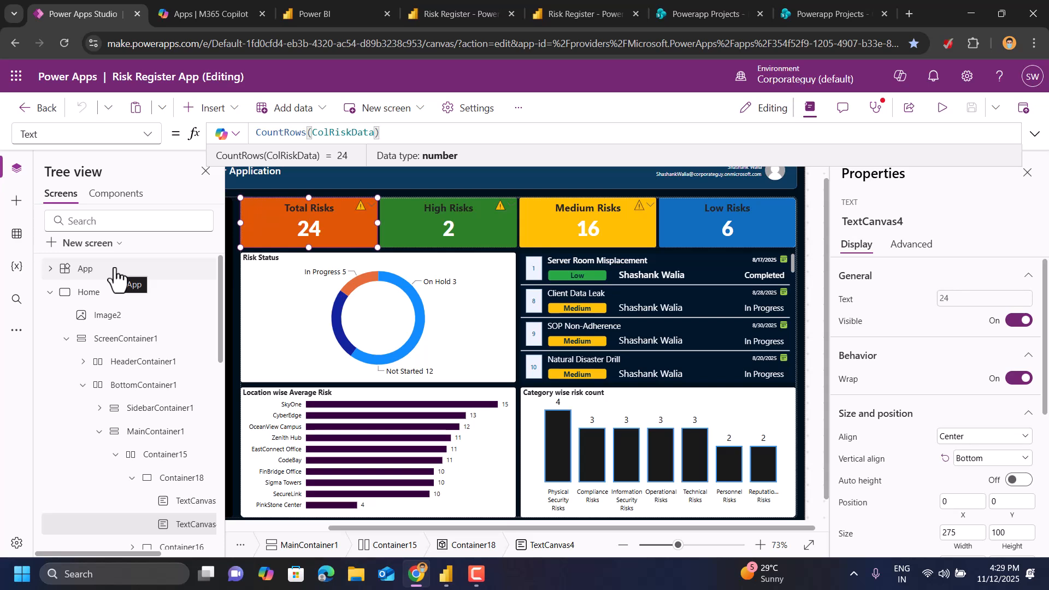
left_click(85, 268)
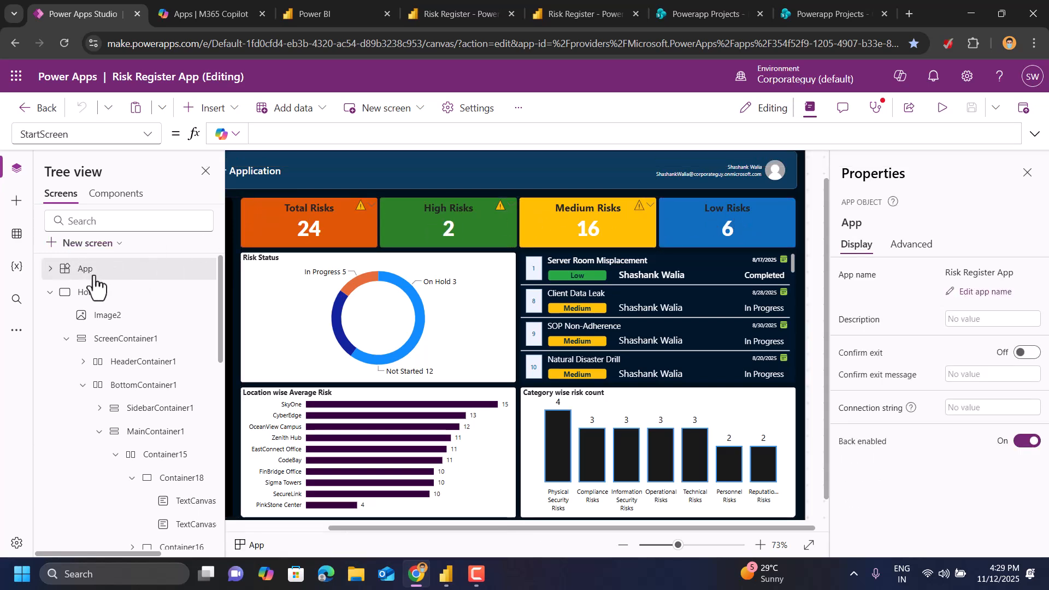
Show the App object's OnStart formula in an enlarged formula bar and examine the line that collects Risk Register Dev into ColRiskData.
left_click(147, 134)
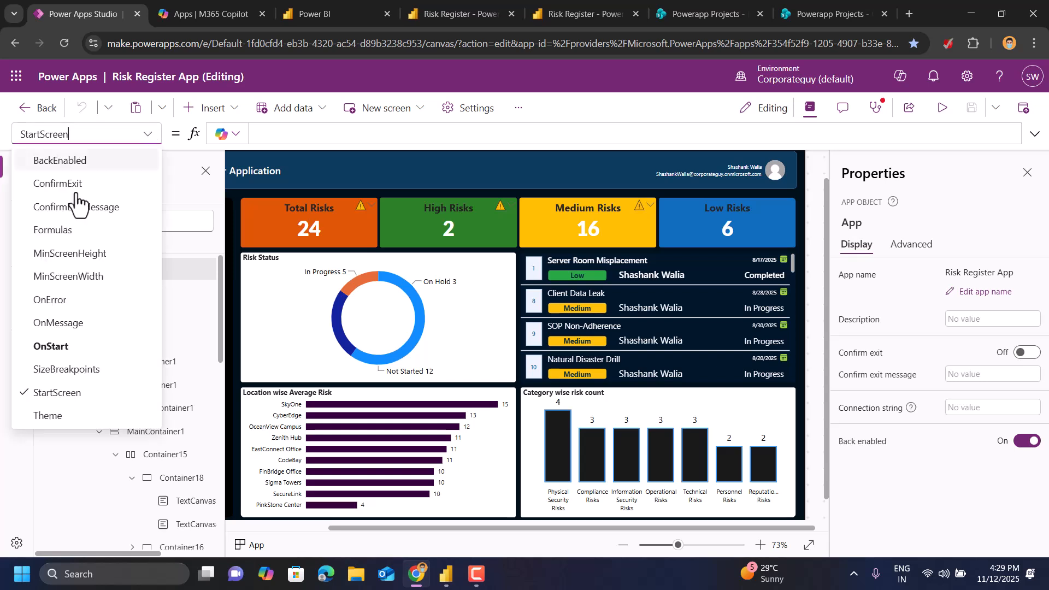
left_click(48, 348)
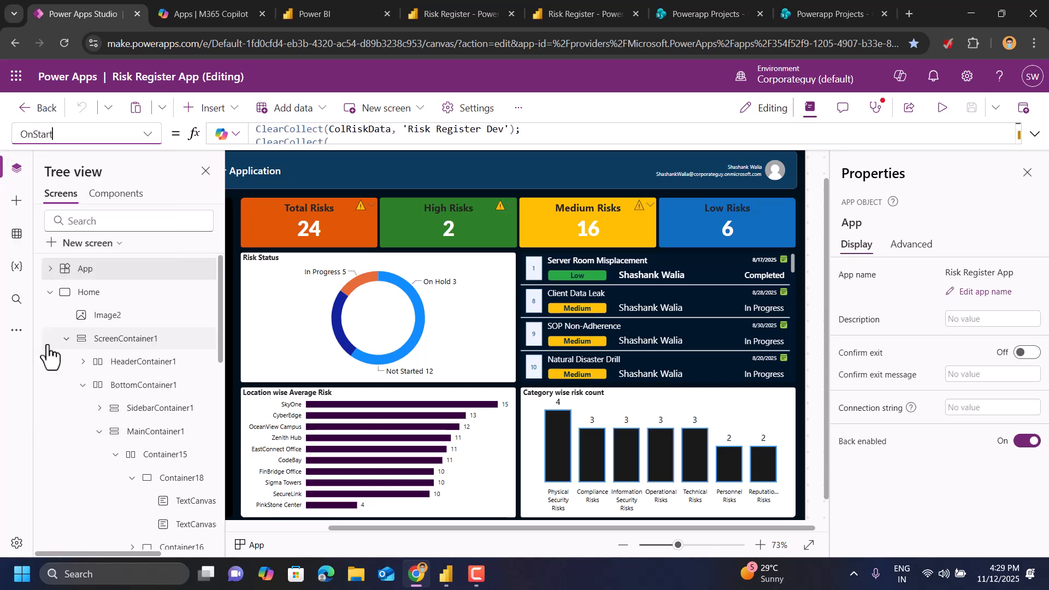
left_click(1035, 137)
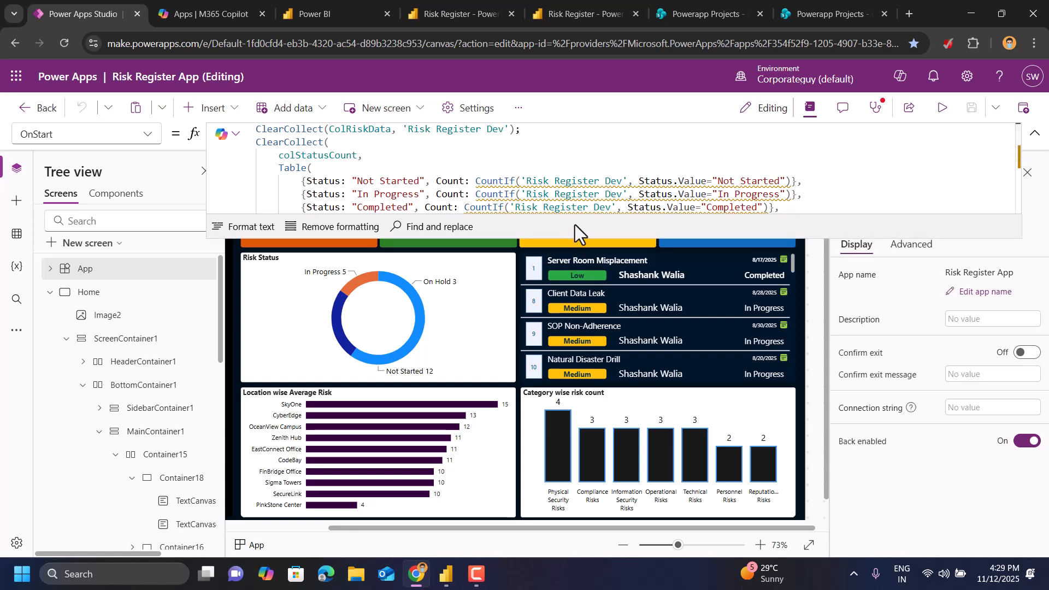
left_click_drag(574, 232, 578, 480)
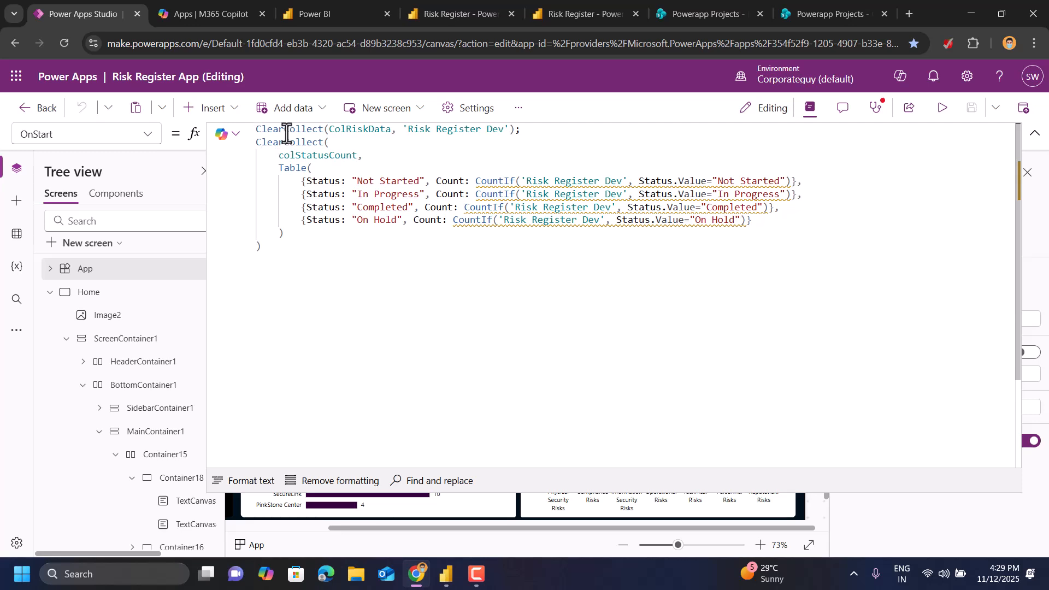
left_click_drag(330, 131, 505, 130)
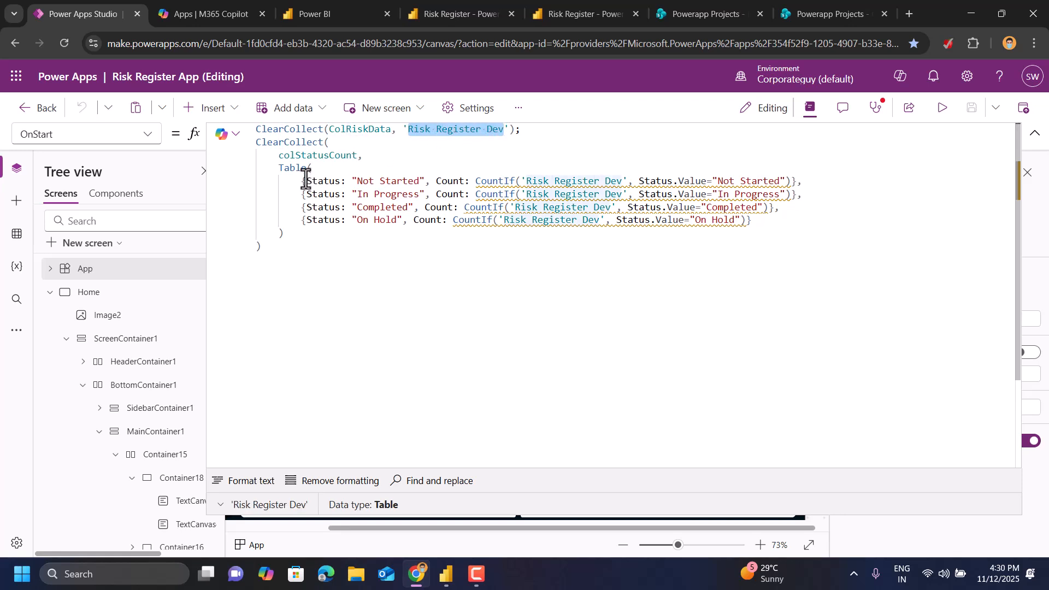
Examine the colStatusCount table's Status and Count entries in the OnStart formula, and collapse the formula bar.
left_click_drag(306, 180, 338, 180)
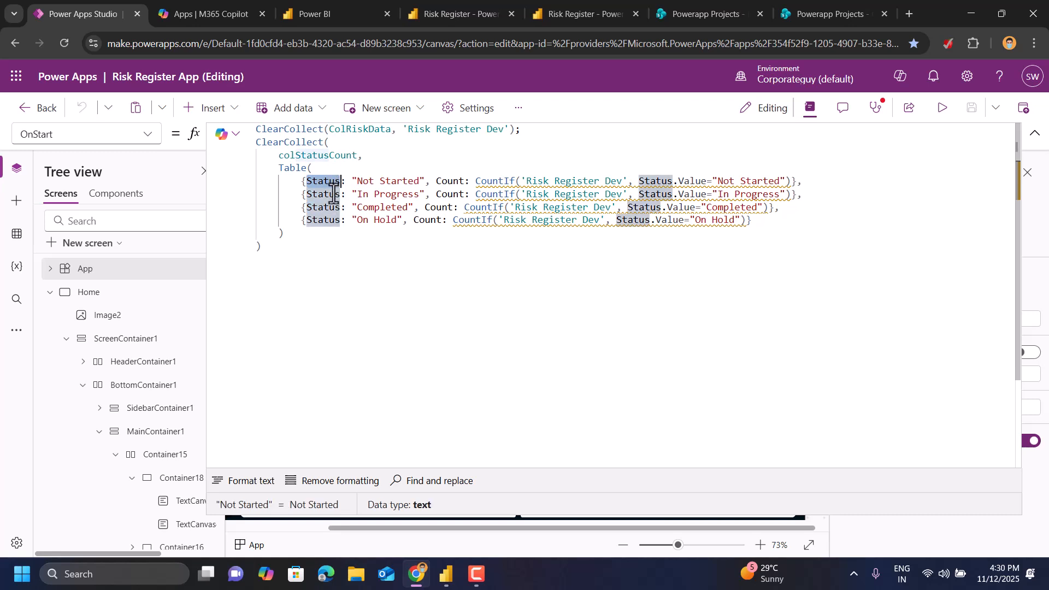
left_click_drag(356, 181, 426, 181)
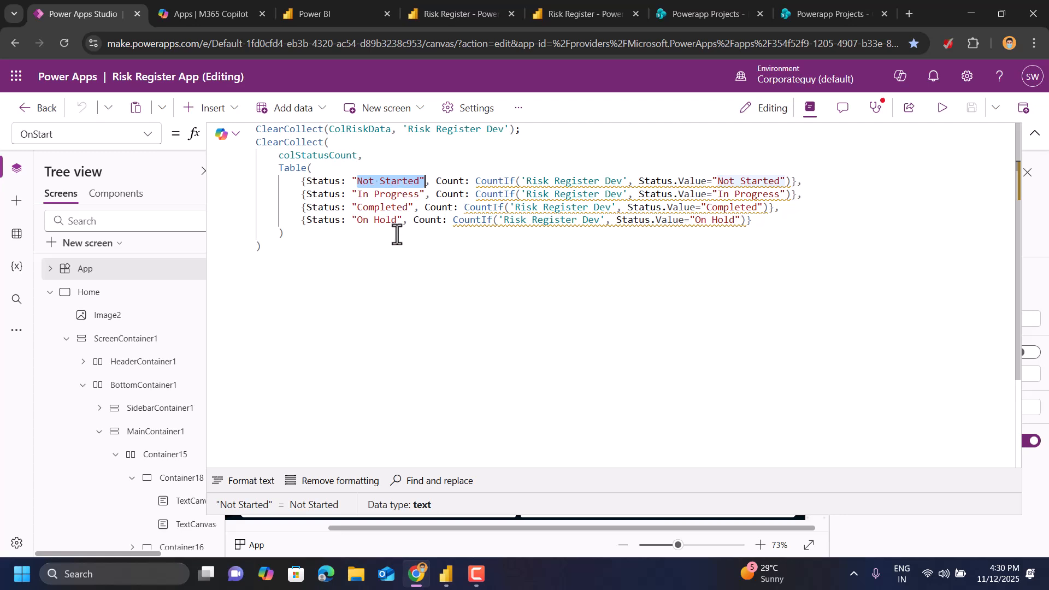
double_click(440, 181)
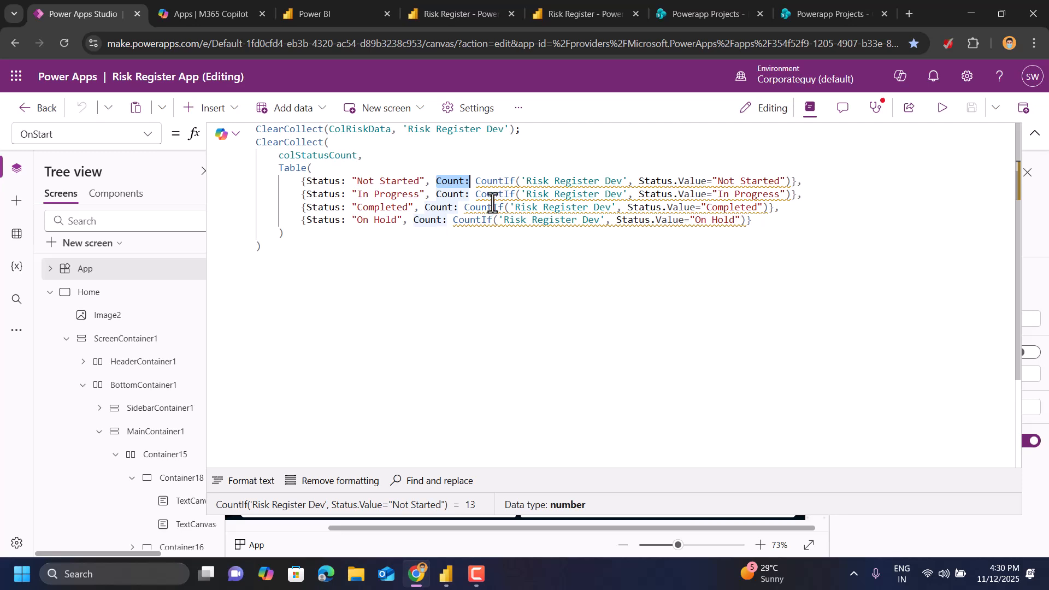
mouse_move(673, 183)
left_click_drag(358, 182, 419, 180)
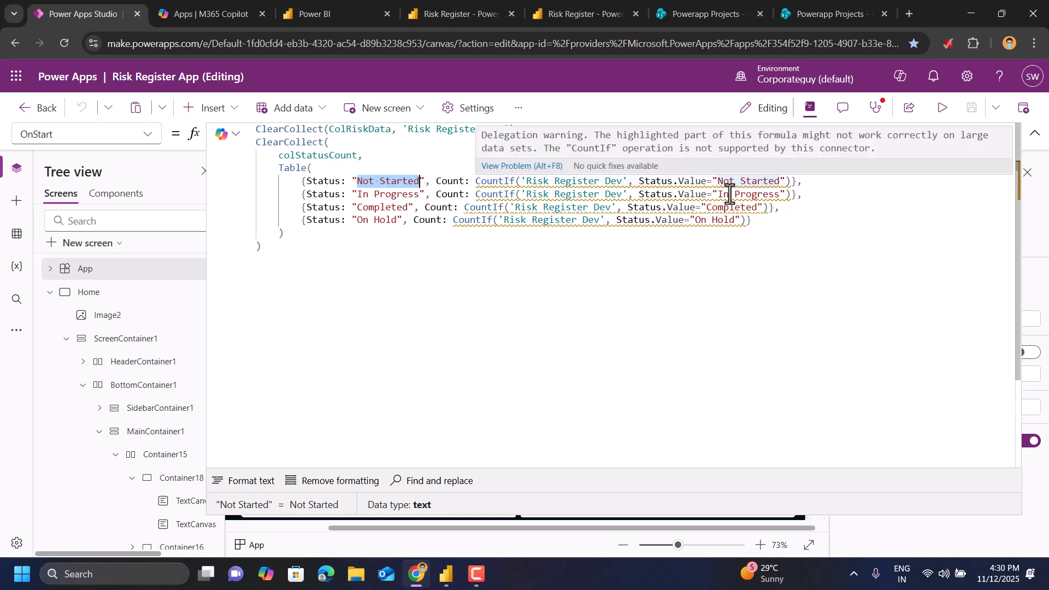
left_click(421, 351)
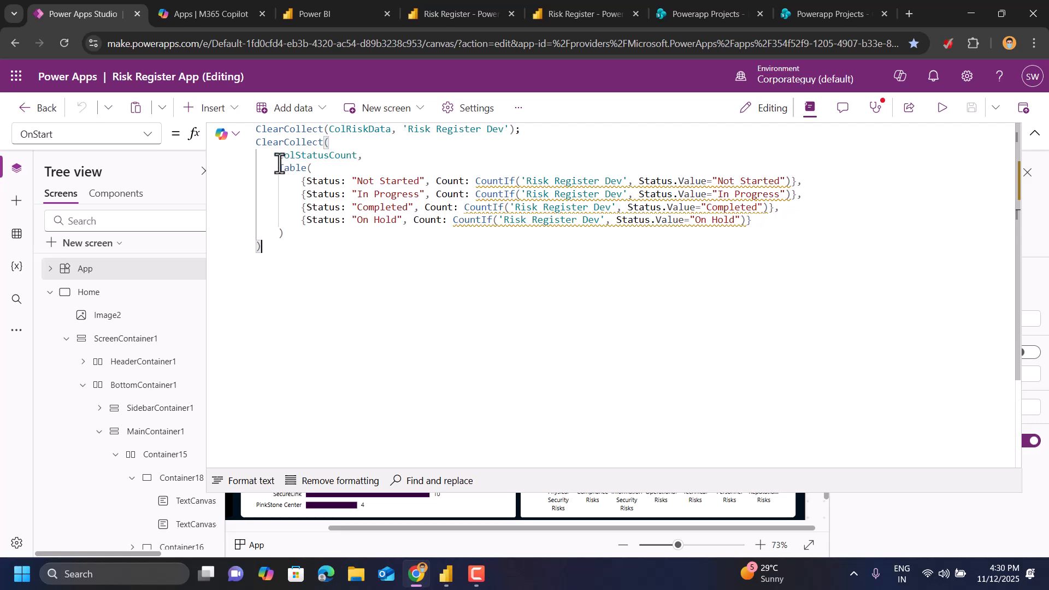
left_click_drag(273, 155, 312, 170)
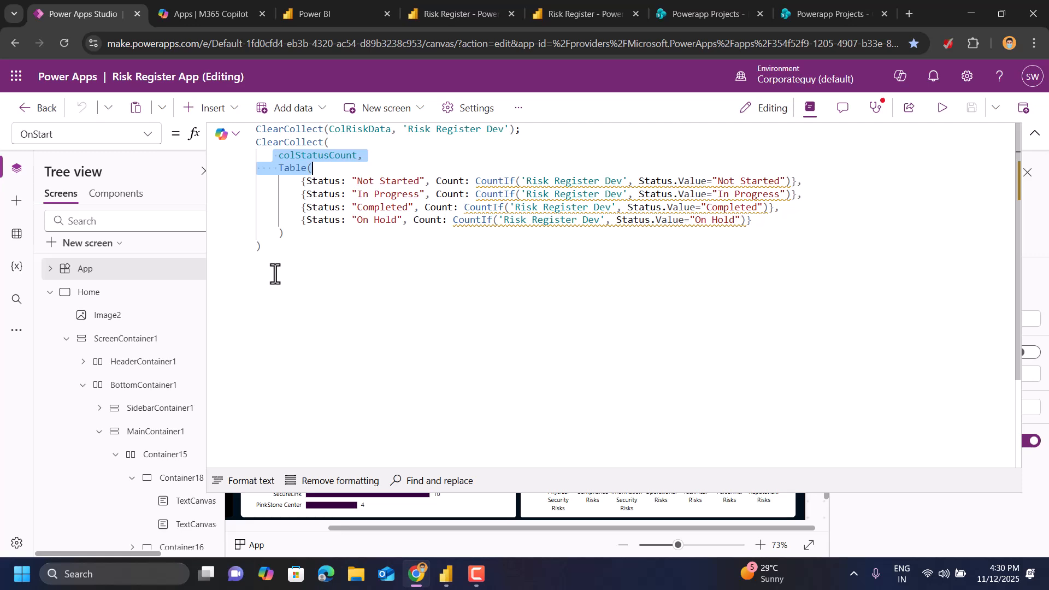
left_click(1034, 137)
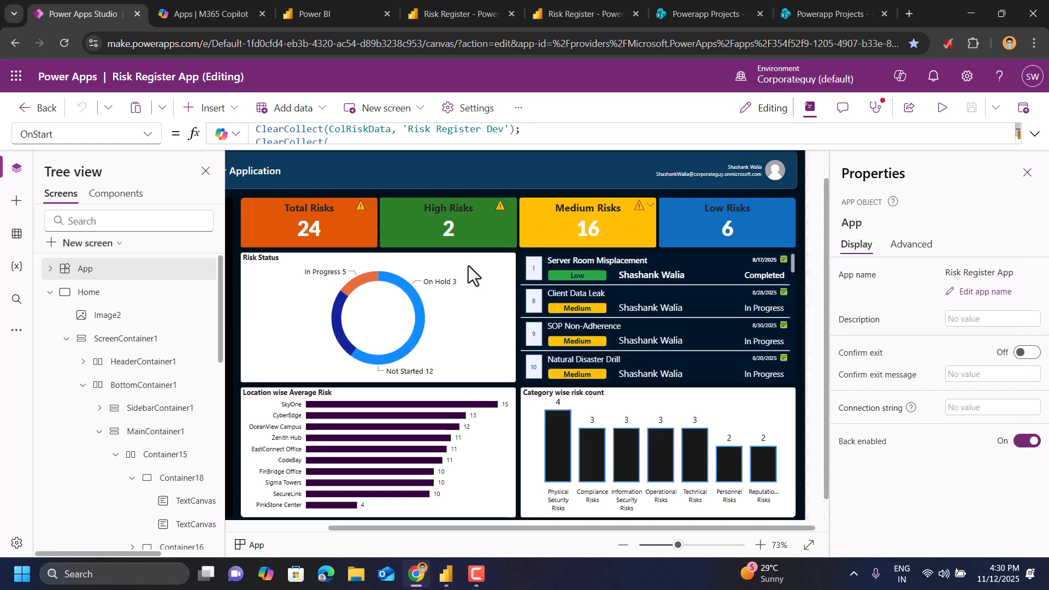
Examine the Total Risks card's Text formula that counts the rows of ColRiskData.
left_click(302, 231)
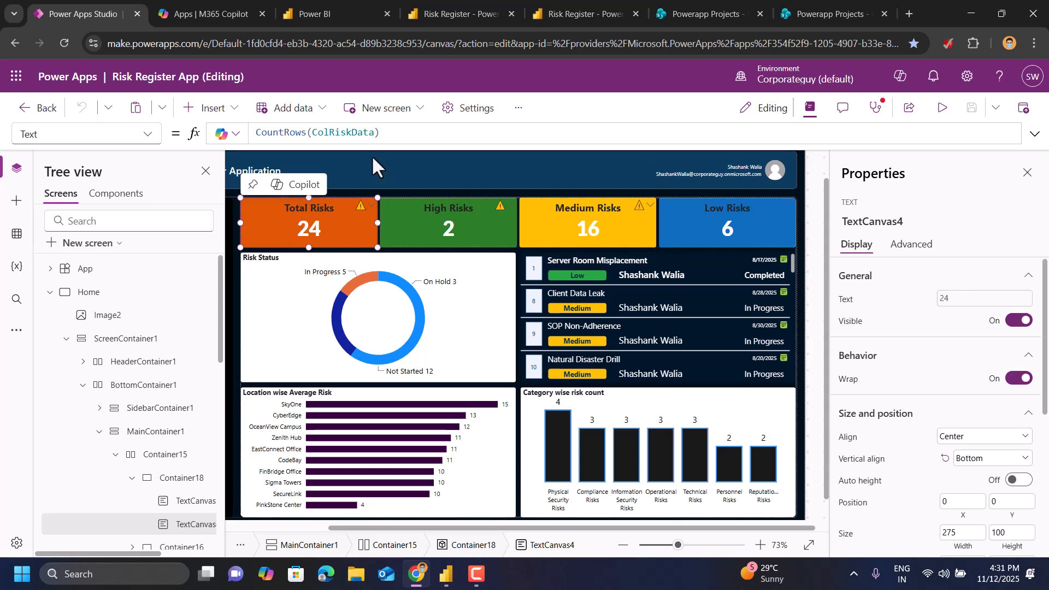
left_click(1034, 134)
left_click_drag(277, 136, 435, 149)
left_click(1034, 133)
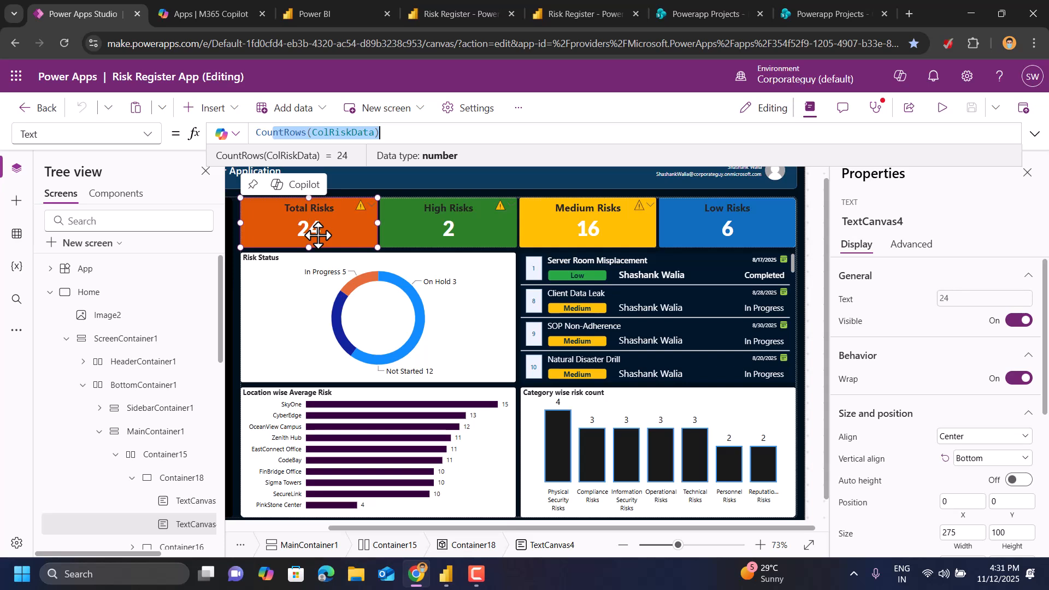
Examine the High Risks card's filtered row-count formula and compare it with the Medium Risks card's formula.
left_click(447, 225)
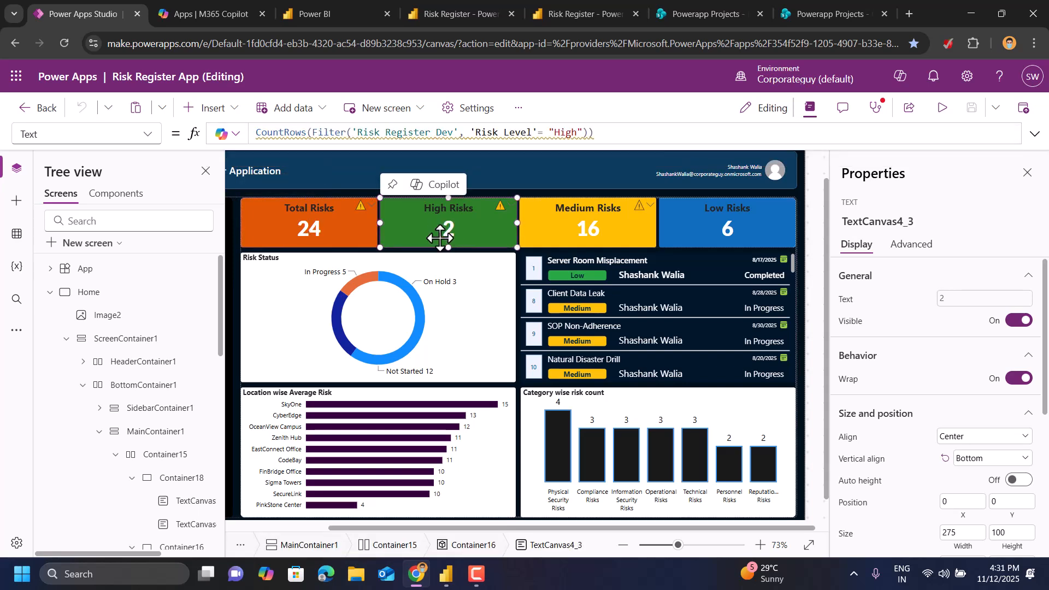
left_click(606, 133)
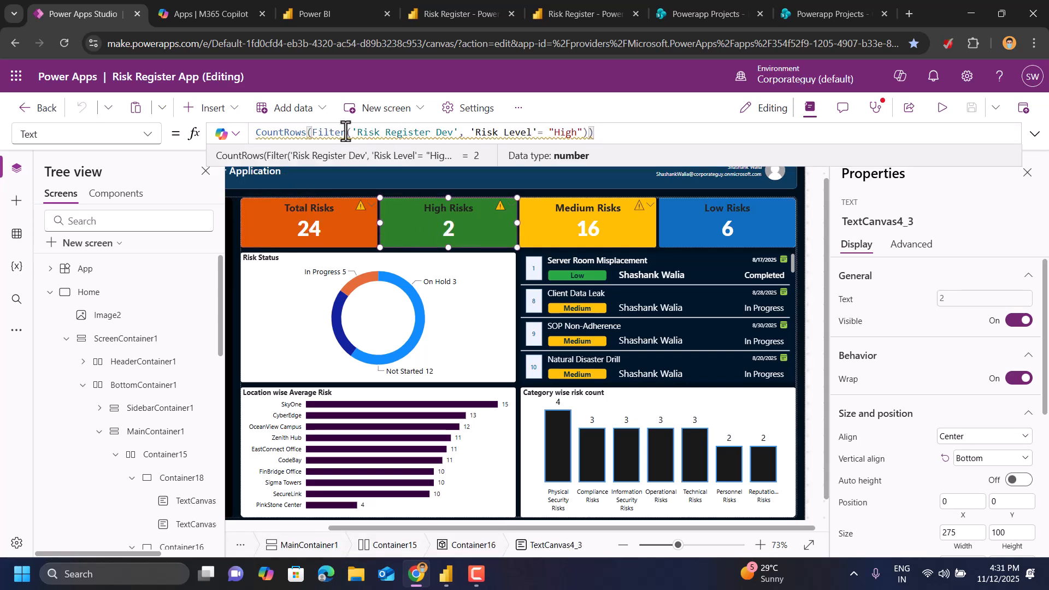
mouse_move(259, 133)
mouse_move(393, 136)
left_click_drag(553, 133, 576, 132)
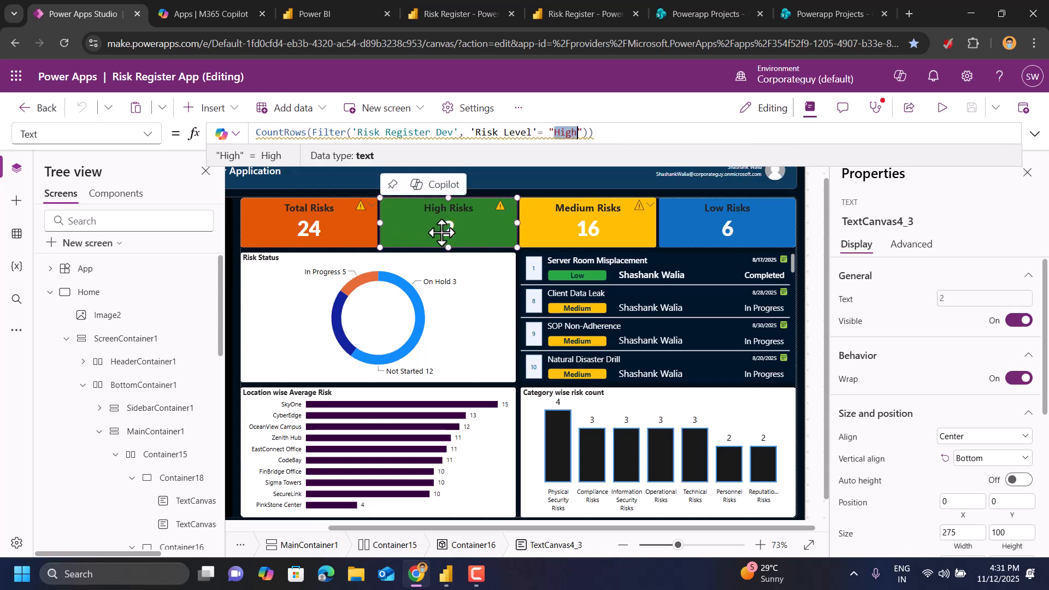
left_click(590, 240)
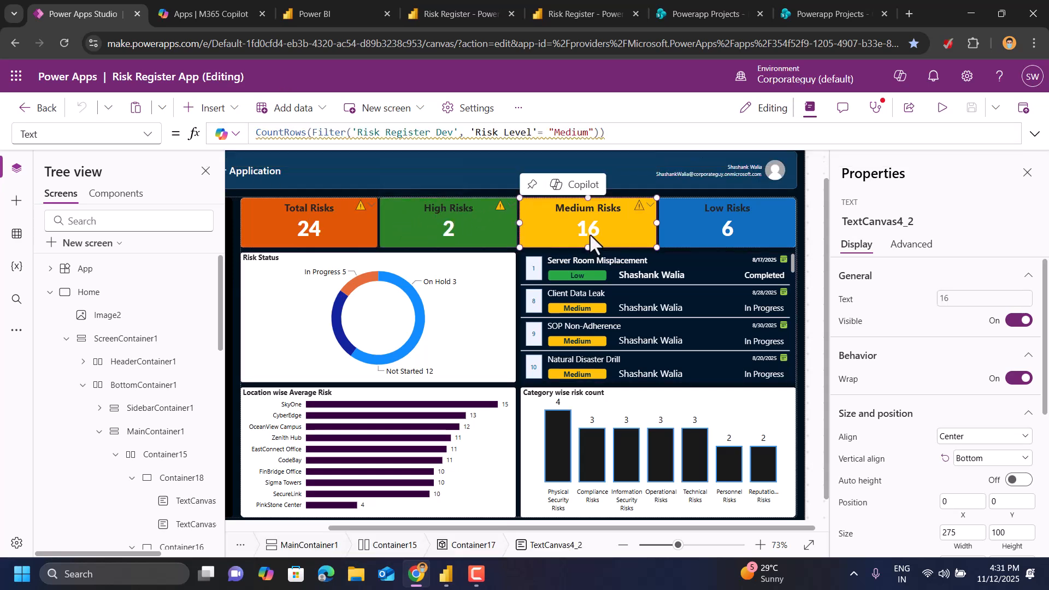
left_click(385, 134)
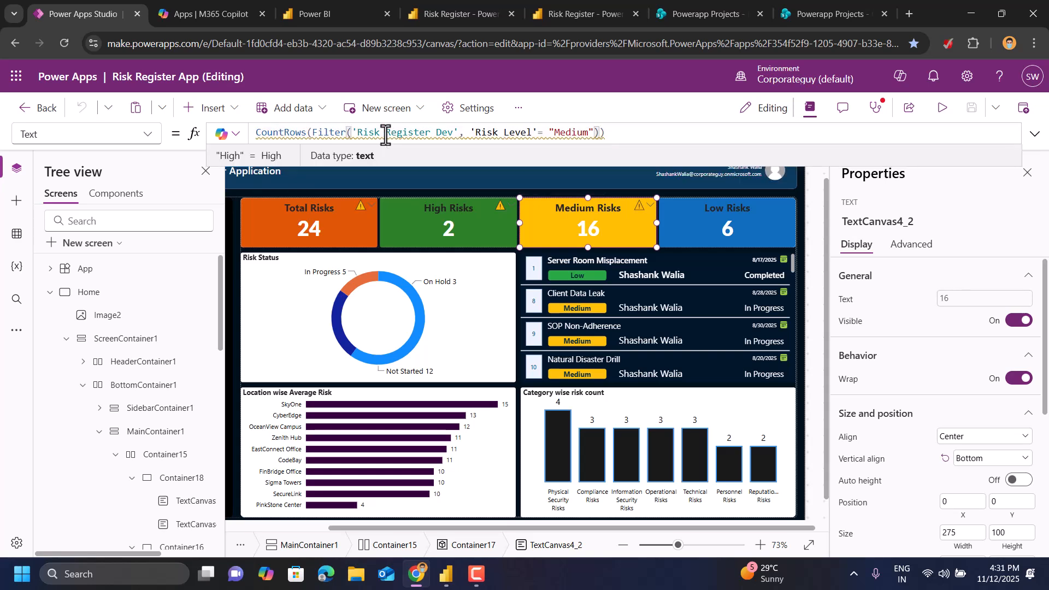
Review the data source and Risk Level filter in the High Risks formula, and check the Medium Risks and Low Risks formulas.
left_click(451, 230)
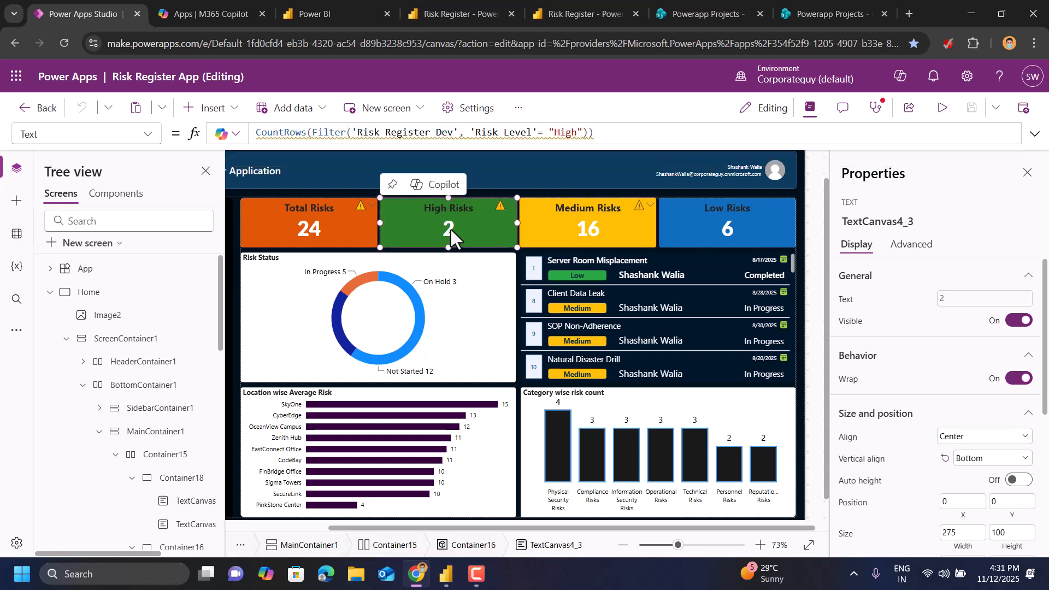
left_click(358, 133)
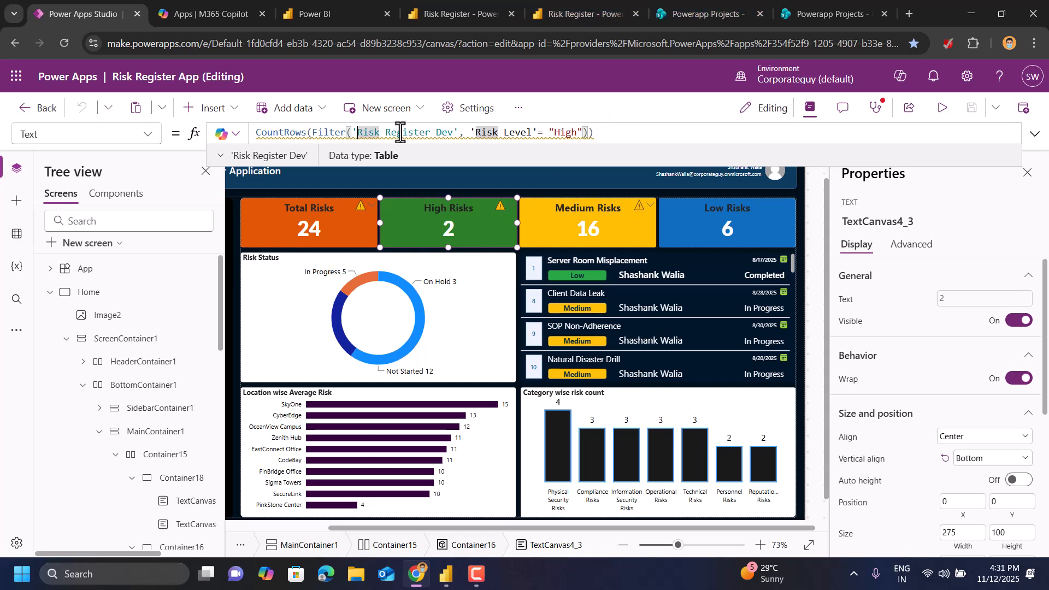
key("End")
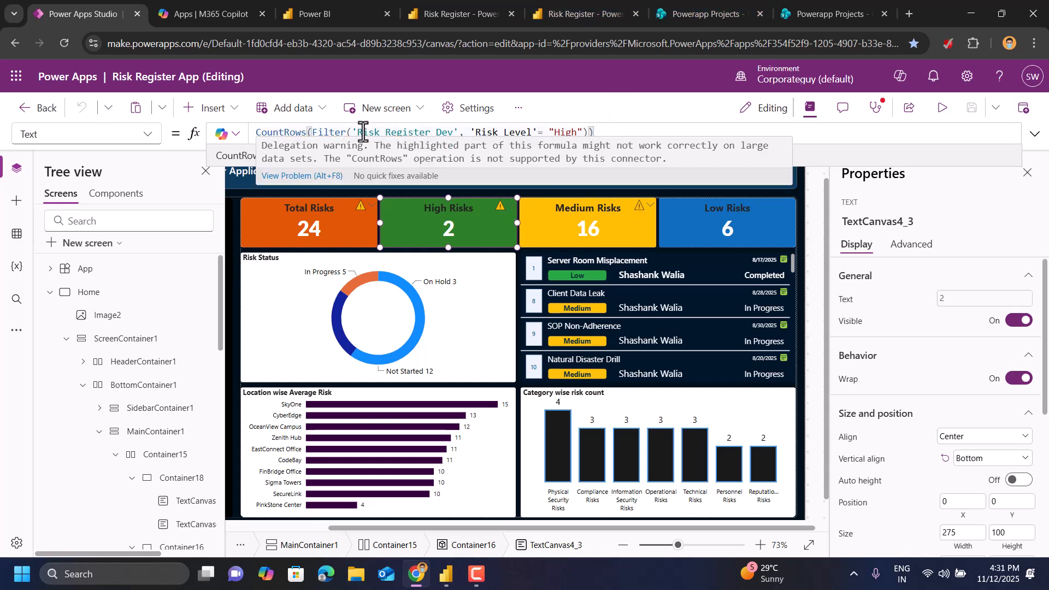
left_click_drag(358, 132, 454, 132)
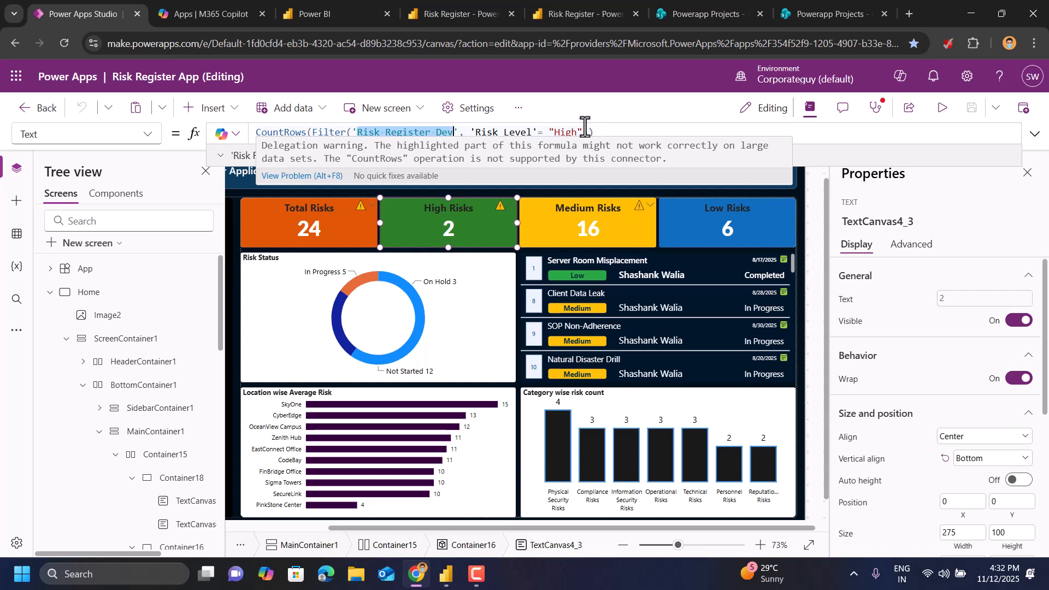
left_click(605, 134)
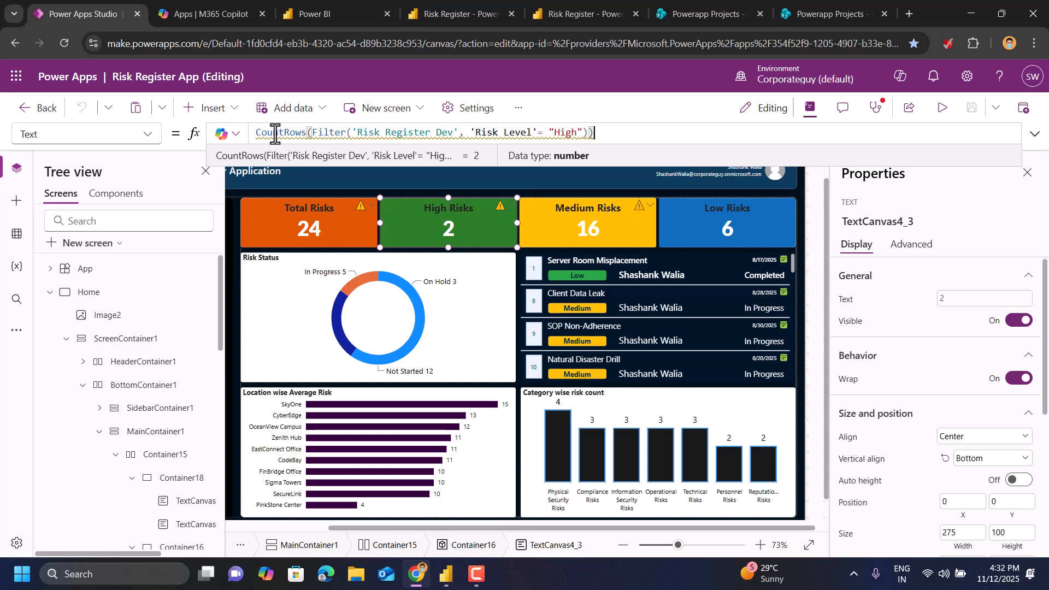
mouse_move(485, 133)
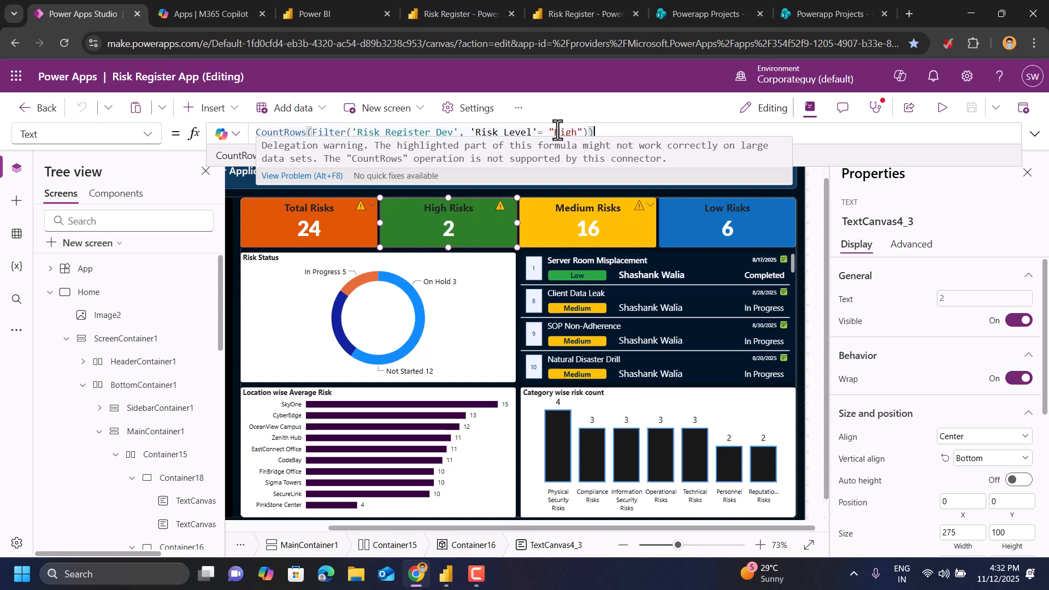
left_click(599, 223)
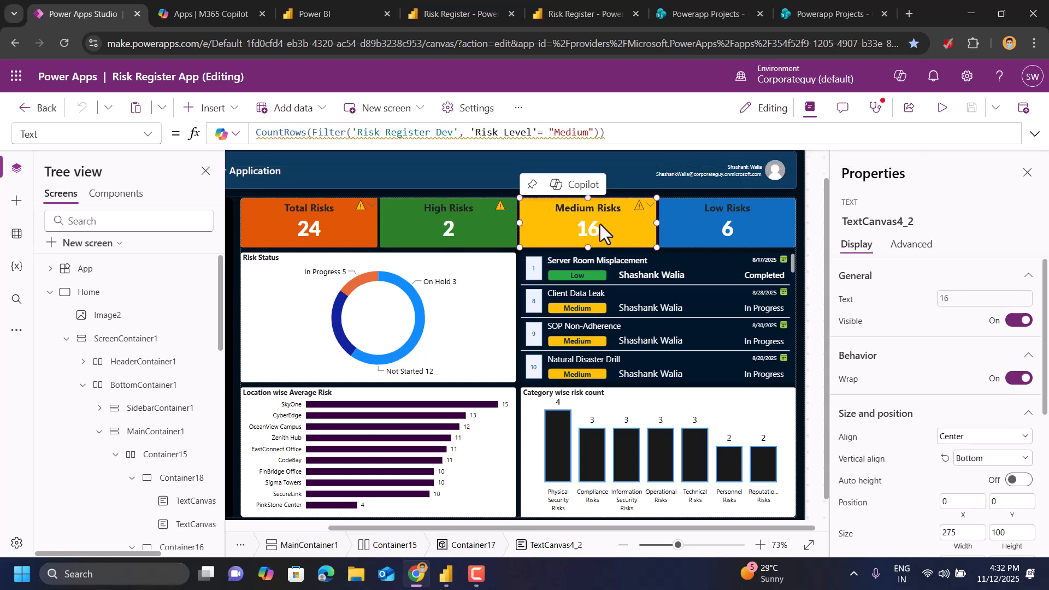
left_click(737, 231)
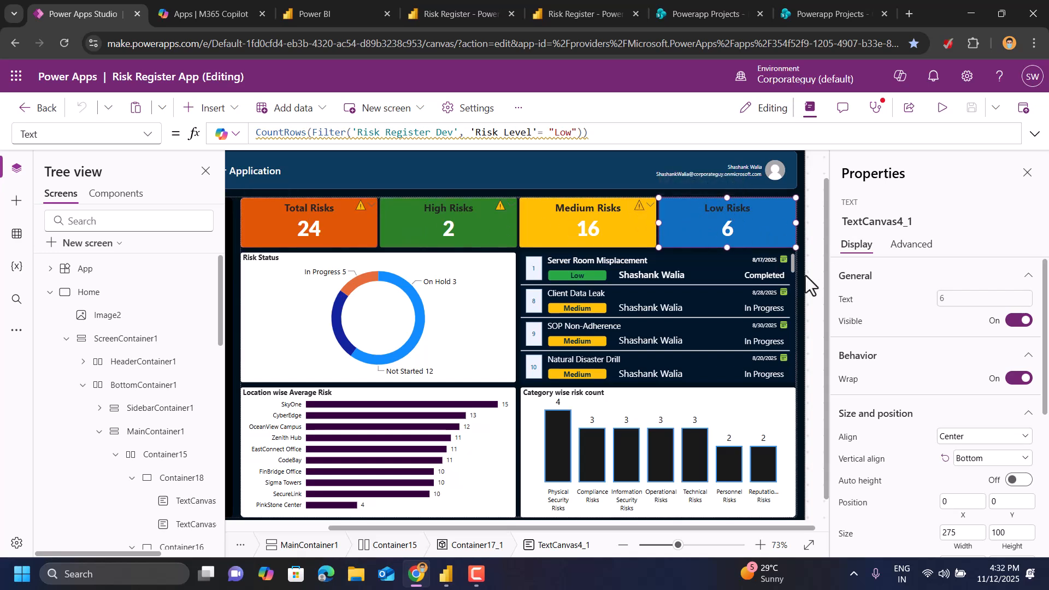
Examine the Home header's properties and the Text formulas of its user email and full name labels.
left_click(771, 168)
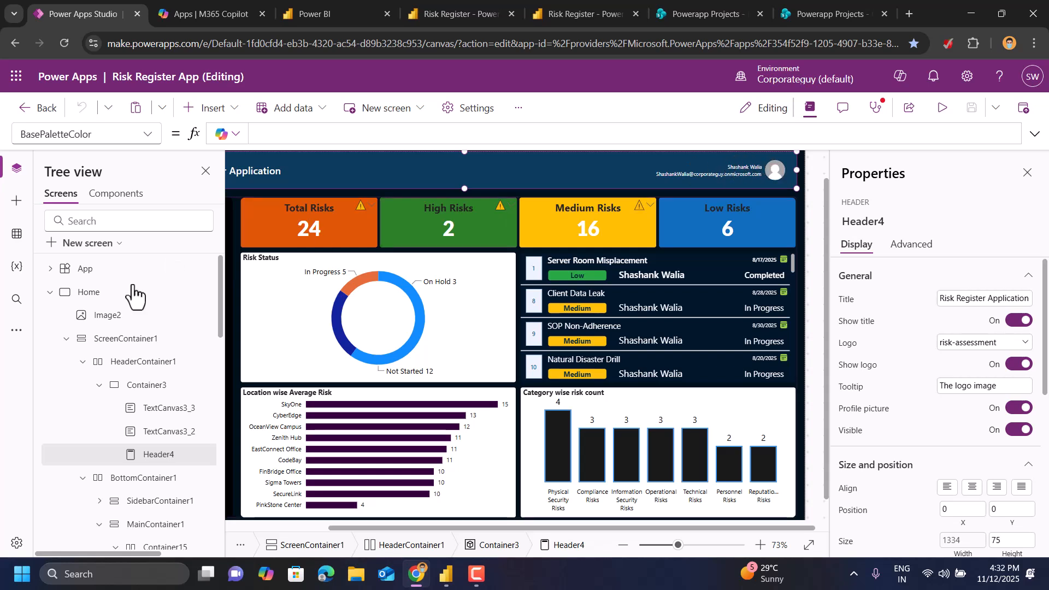
left_click(161, 414)
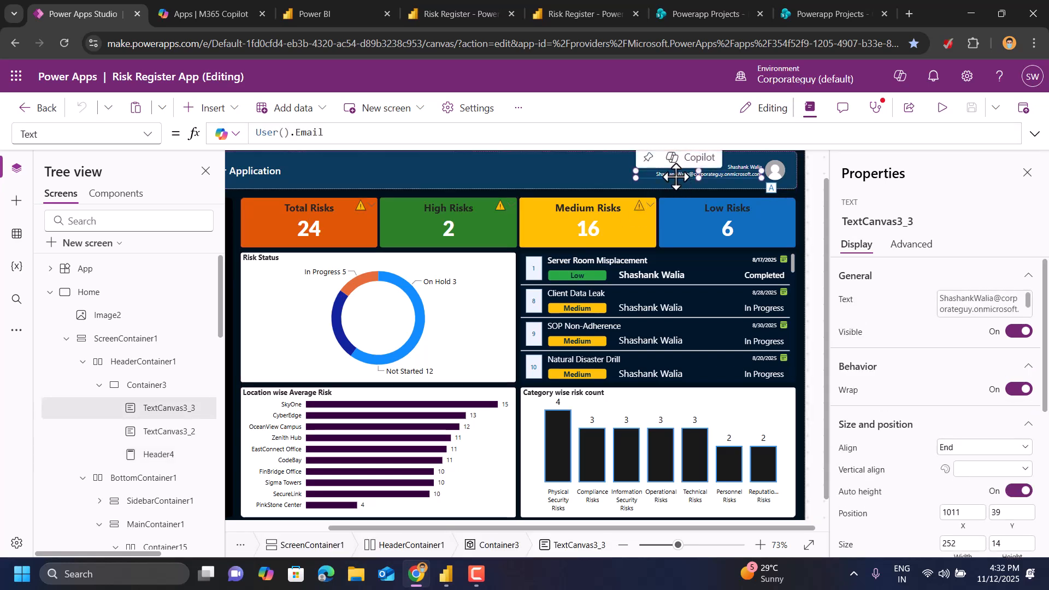
left_click(742, 163)
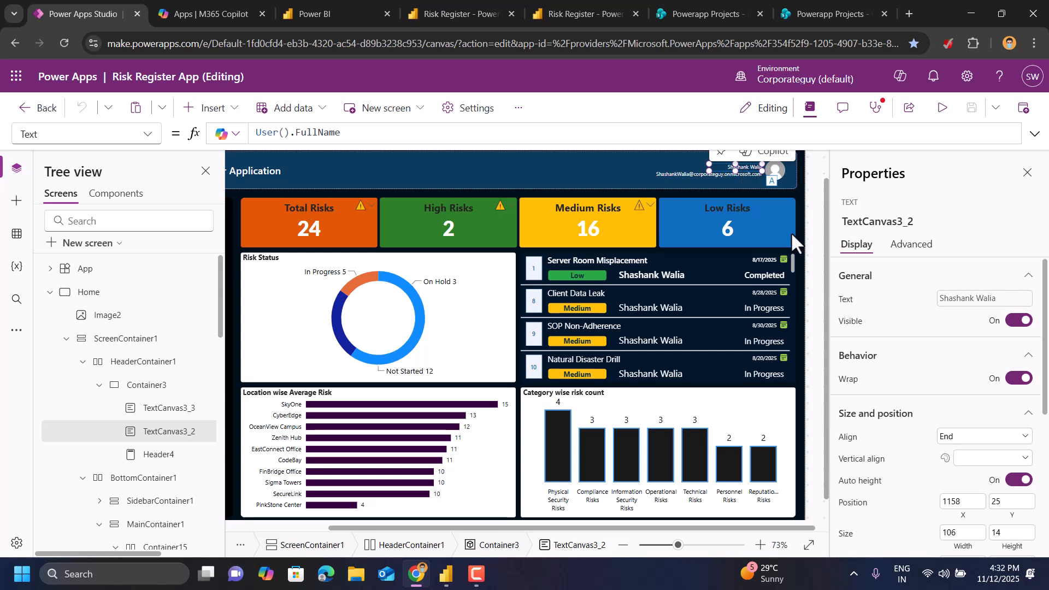
double_click(365, 132)
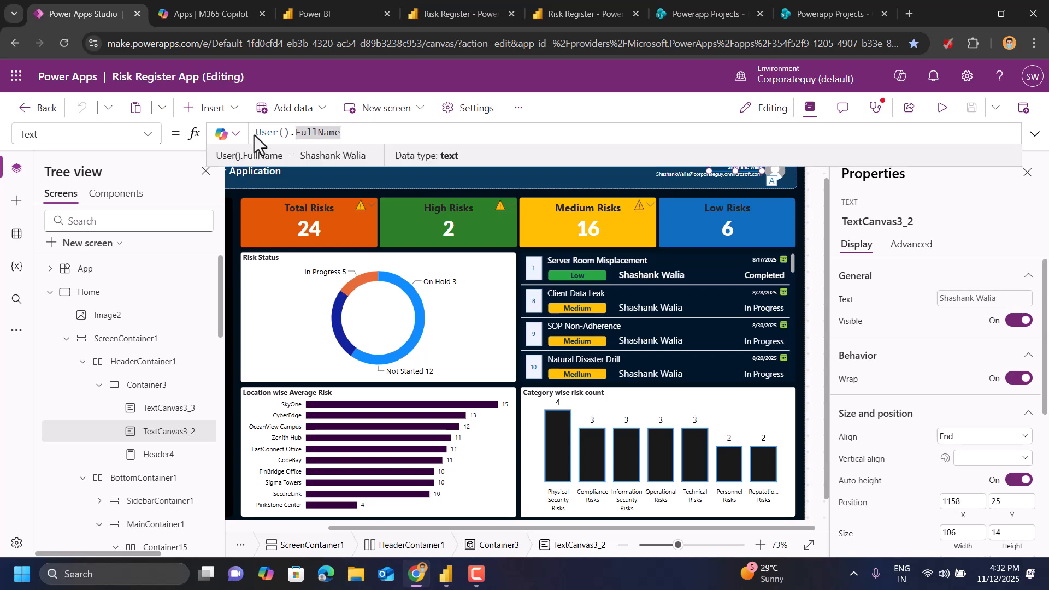
left_click(675, 176)
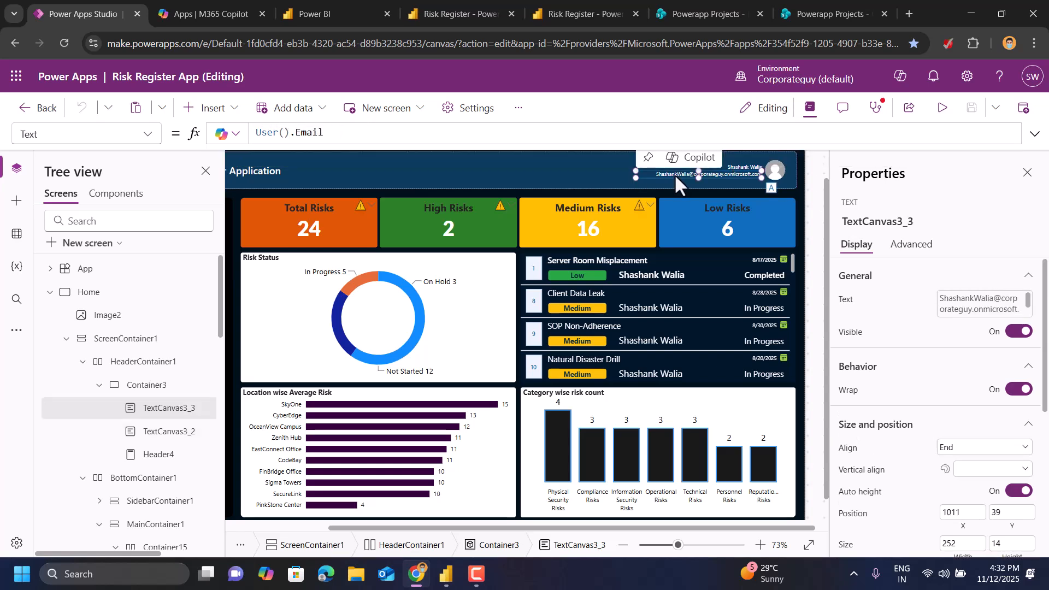
left_click(778, 168)
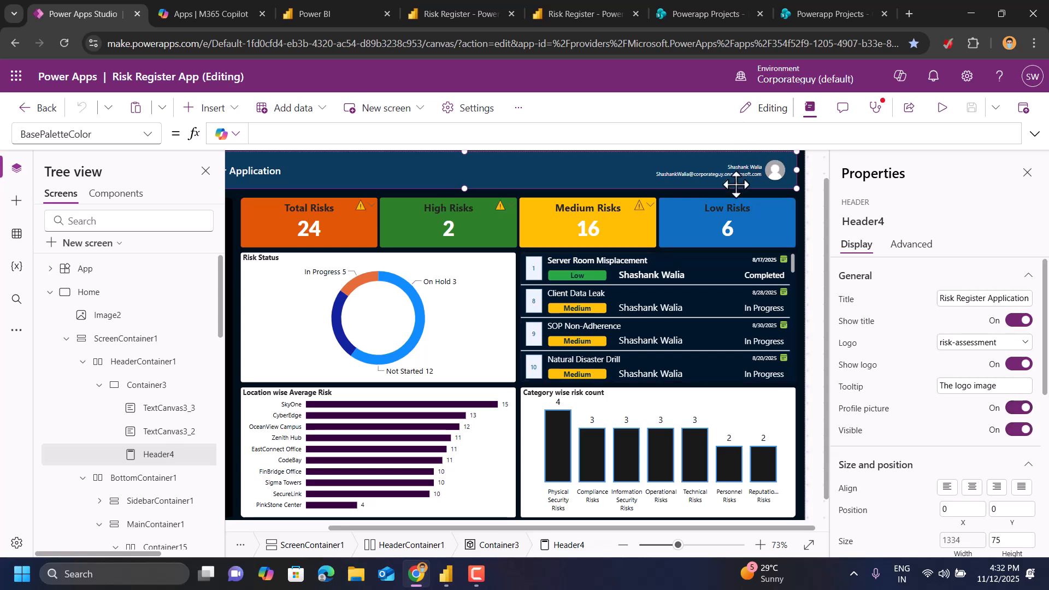
Select the sidebar's Container12 on the Home dashboard and locate it inside SidebarContainer1 in the control hierarchy.
left_click_drag(576, 529, 474, 529)
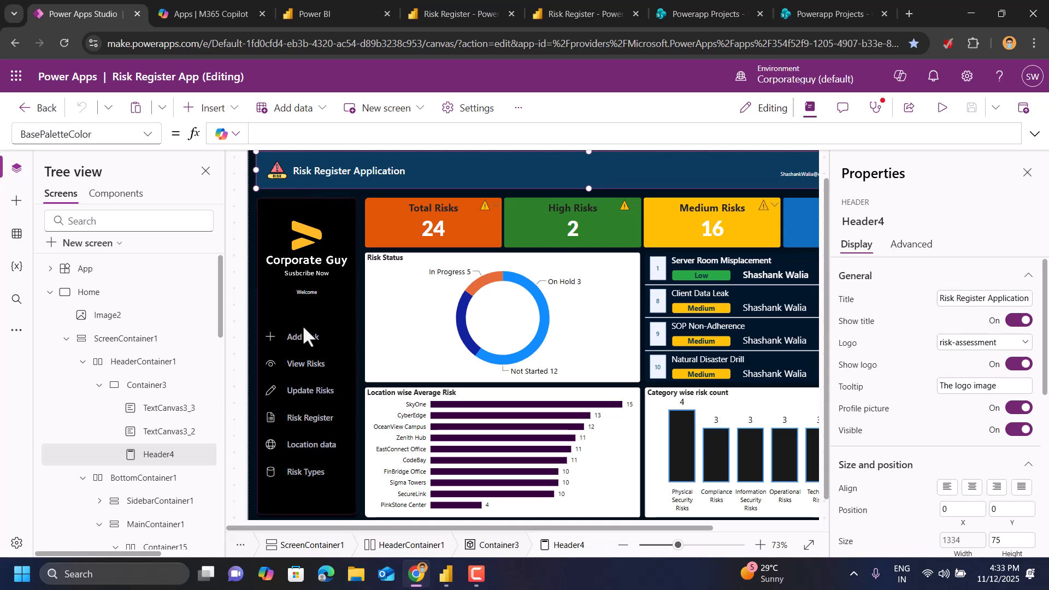
left_click(350, 308)
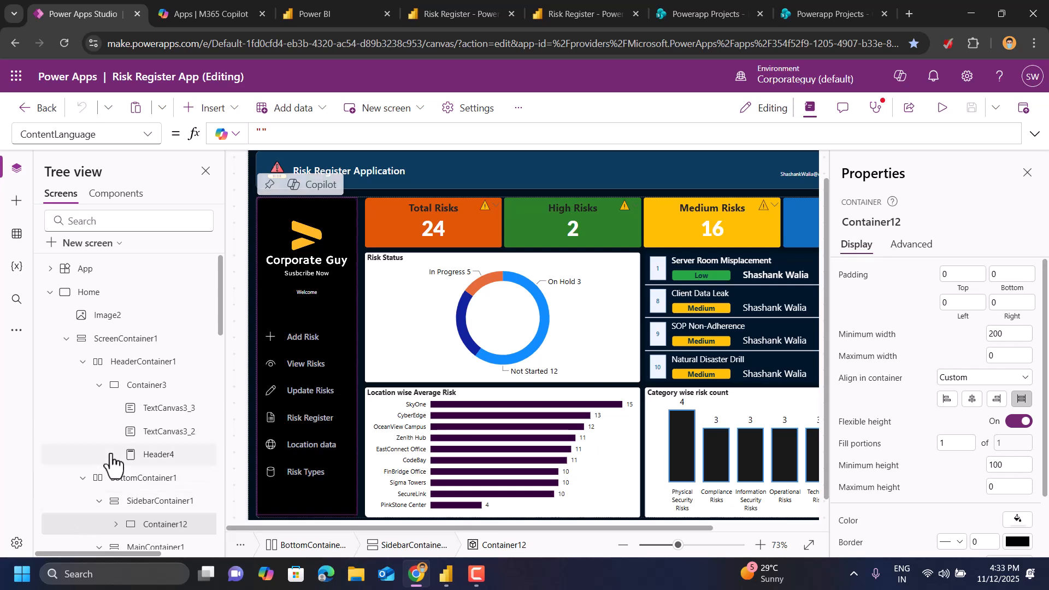
scroll(152, 405, "down", 1)
scroll(153, 404, "down", 1)
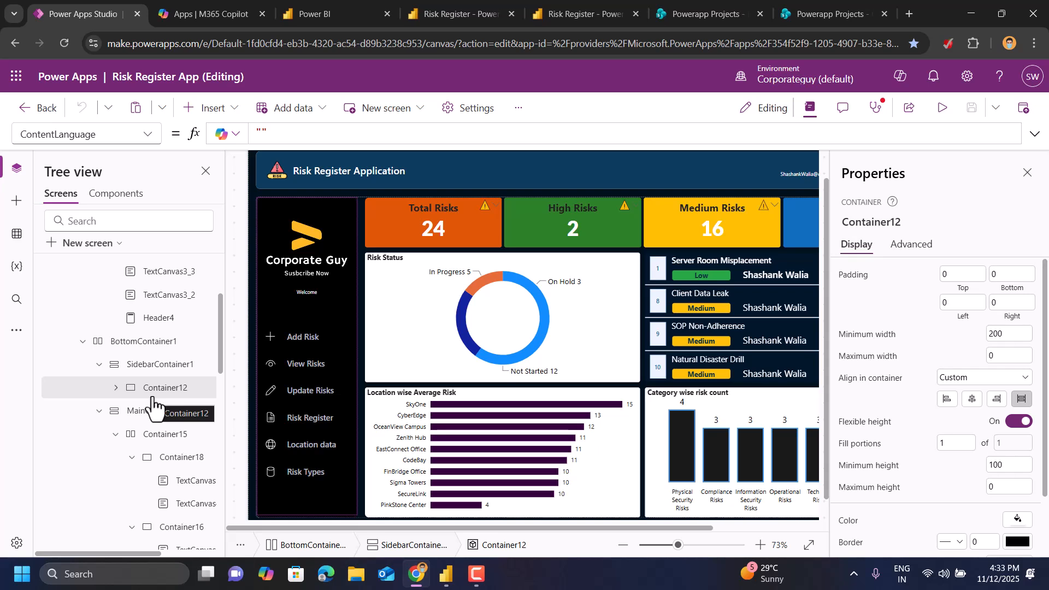
Select the sidebar's Add Risk group and examine the menu groups nested inside Container12.
left_click(299, 338)
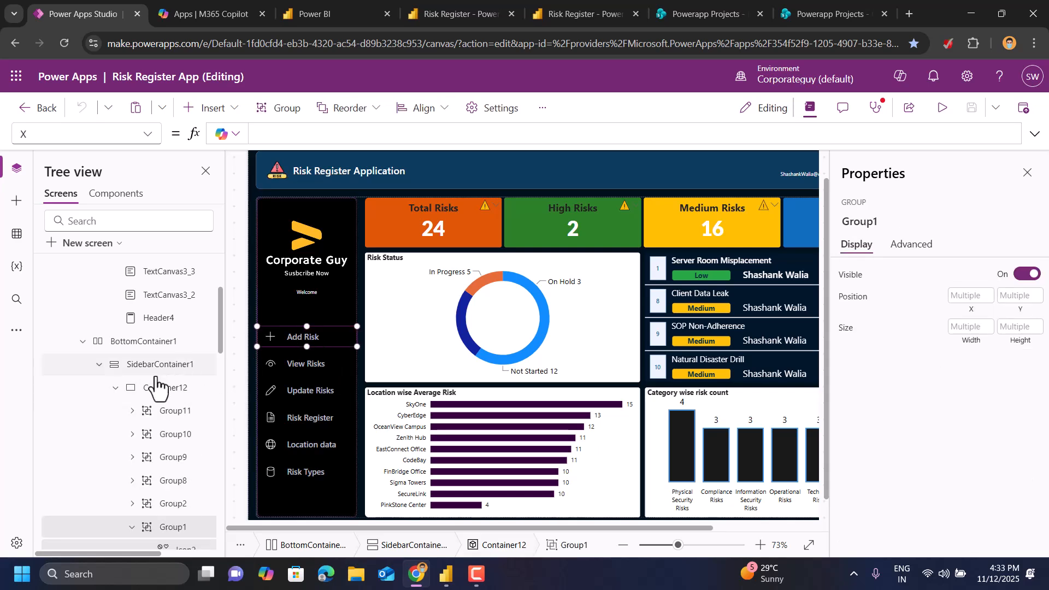
left_click(115, 389)
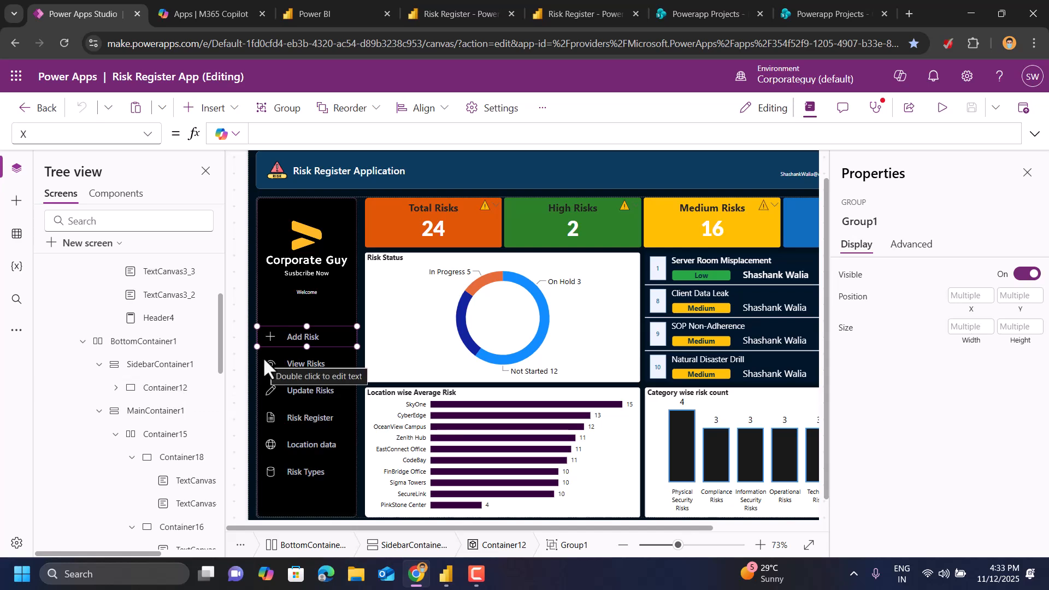
left_click(115, 387)
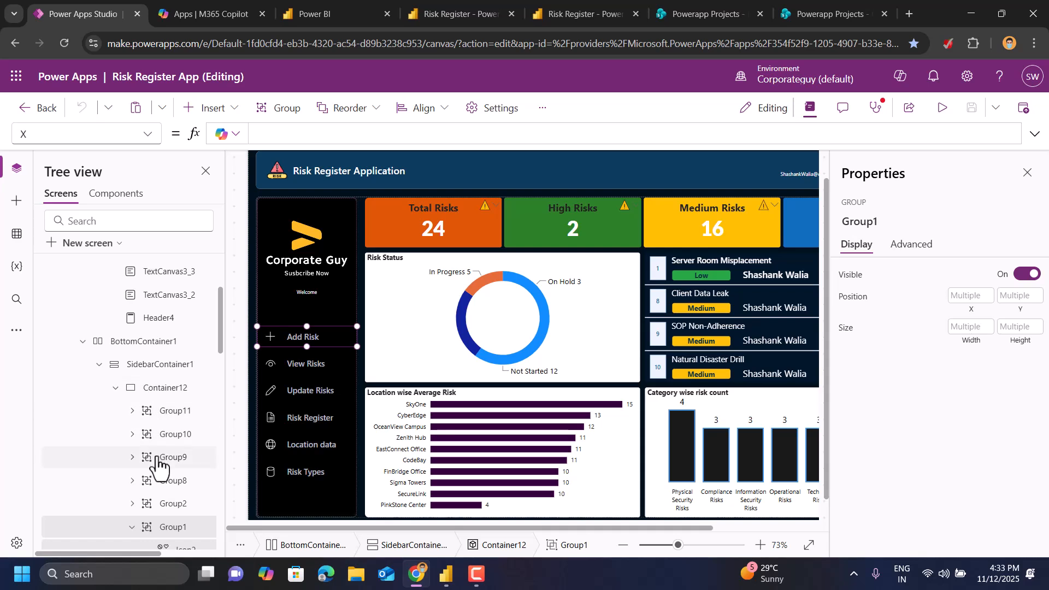
scroll(155, 466, "down", 3)
scroll(174, 467, "up", 2)
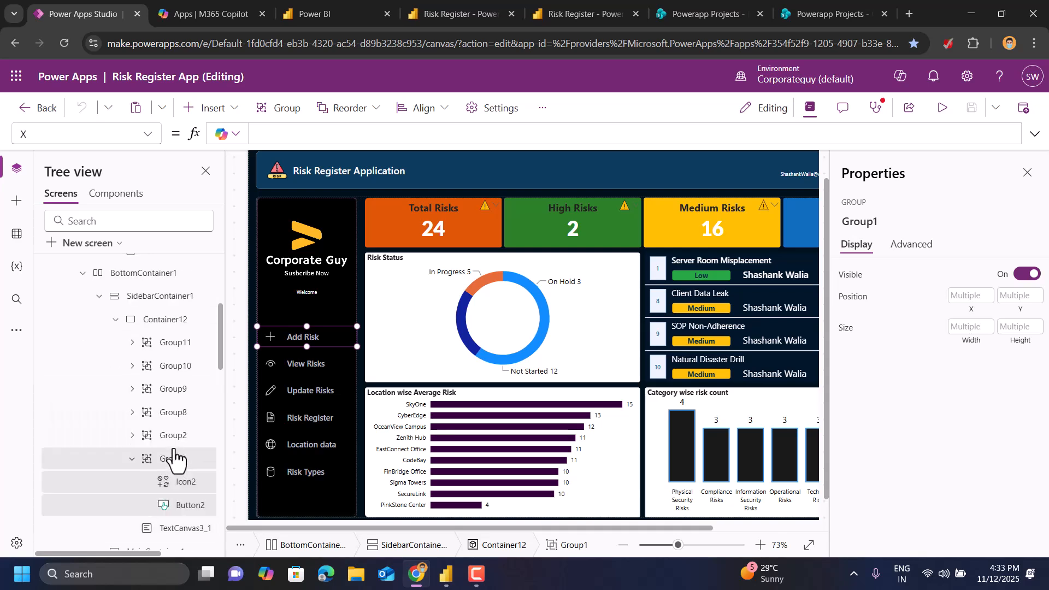
Select Group11, Group10, Group9 and Group8 in turn to match each with its sidebar menu item.
left_click(169, 344)
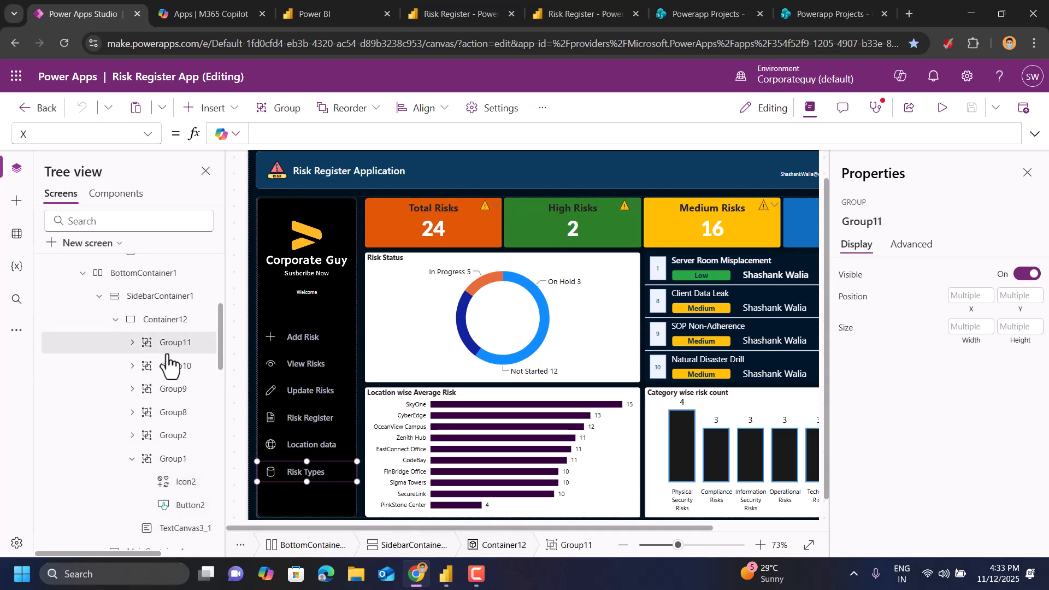
left_click(170, 369)
left_click(171, 392)
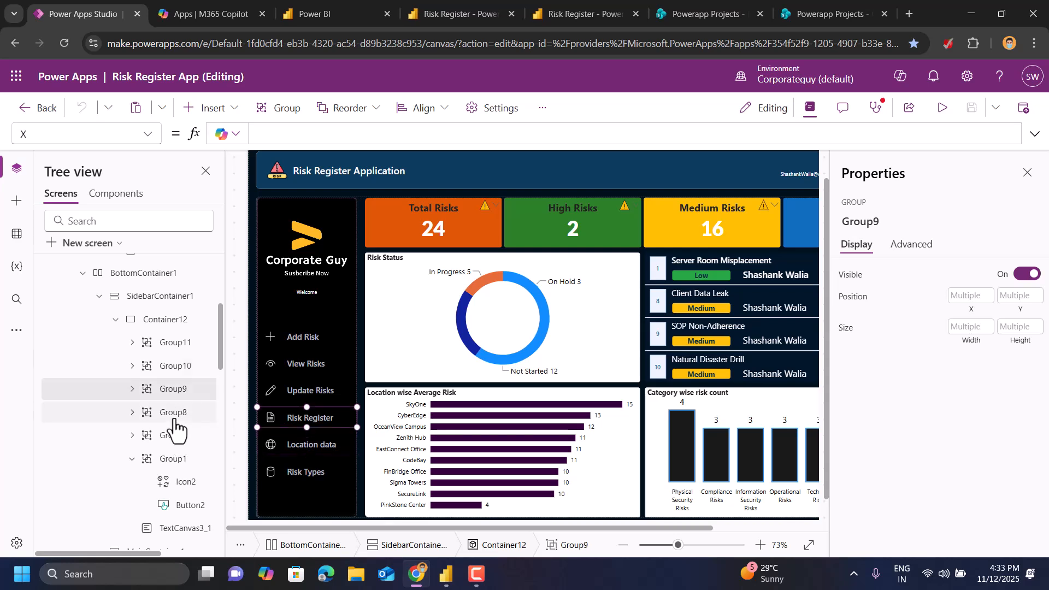
left_click(174, 414)
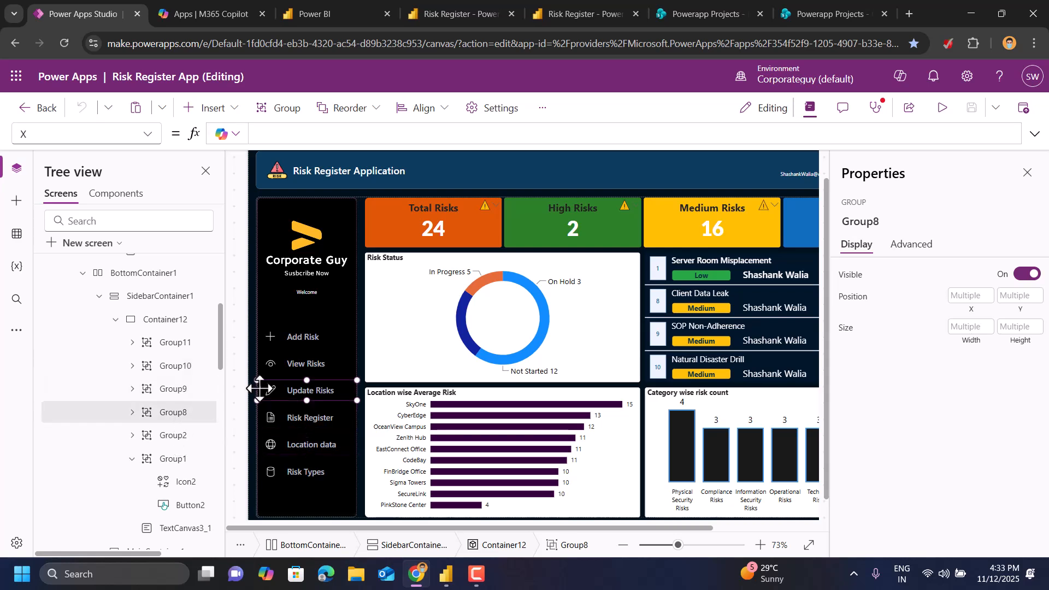
Select the Add Risk button within its sidebar group and examine its OnSelect navigation formula.
left_click(305, 337)
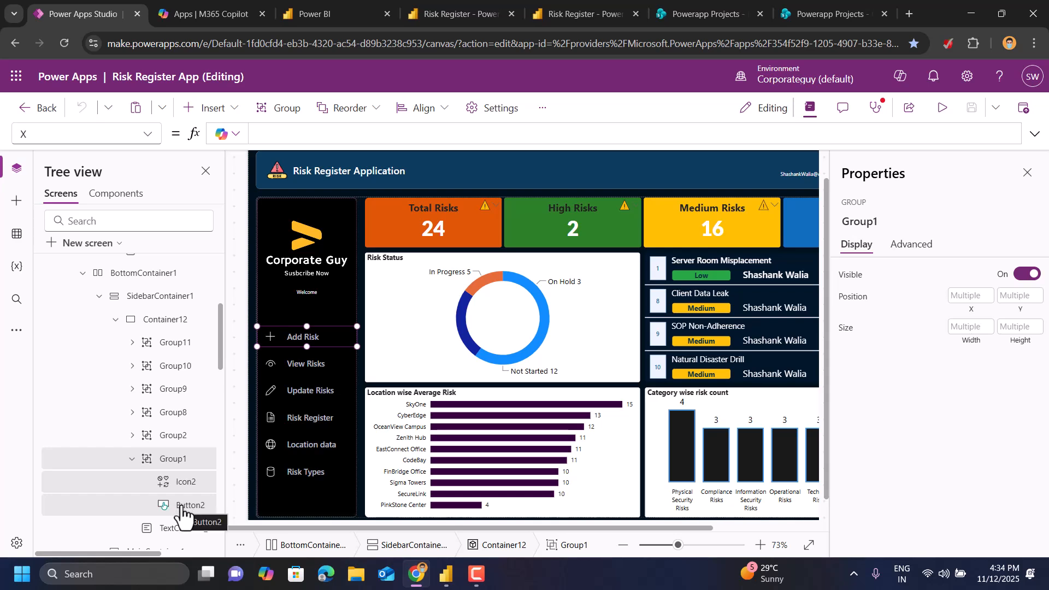
left_click(307, 336)
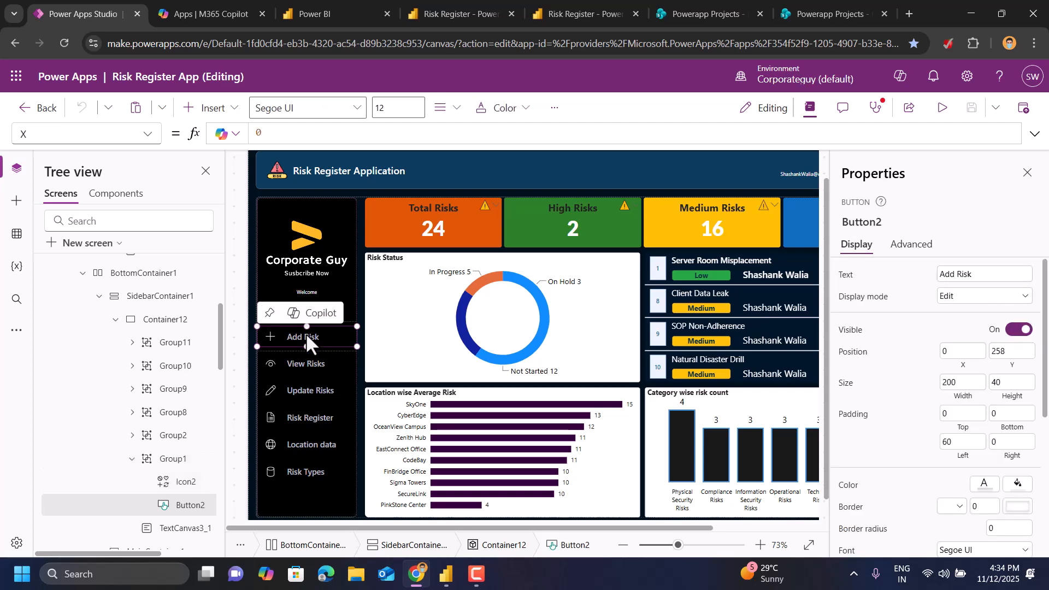
left_click(147, 134)
scroll(55, 377, "up", 5)
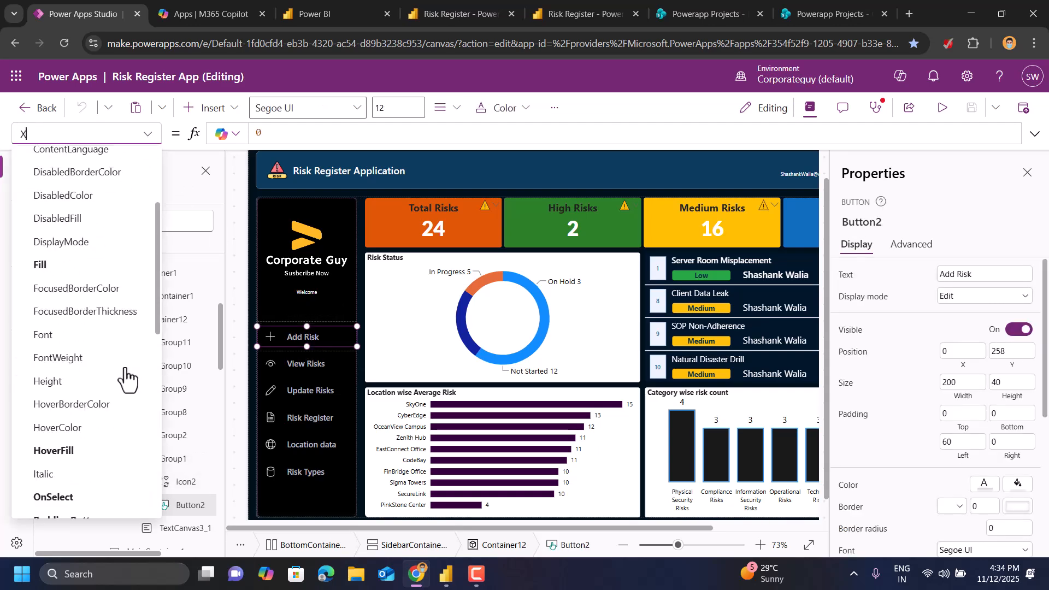
left_click(49, 427)
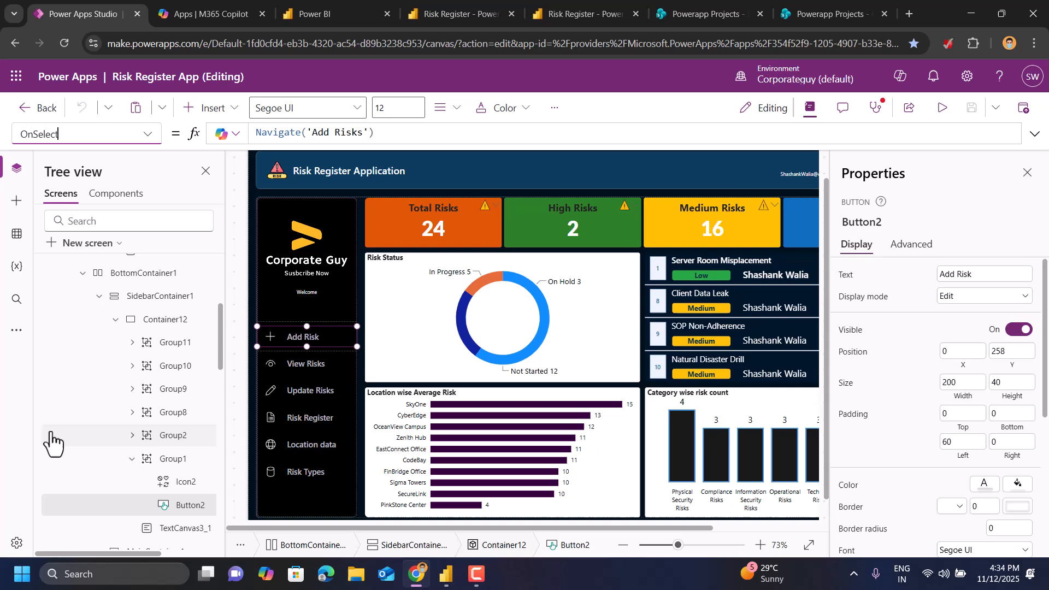
left_click(381, 134)
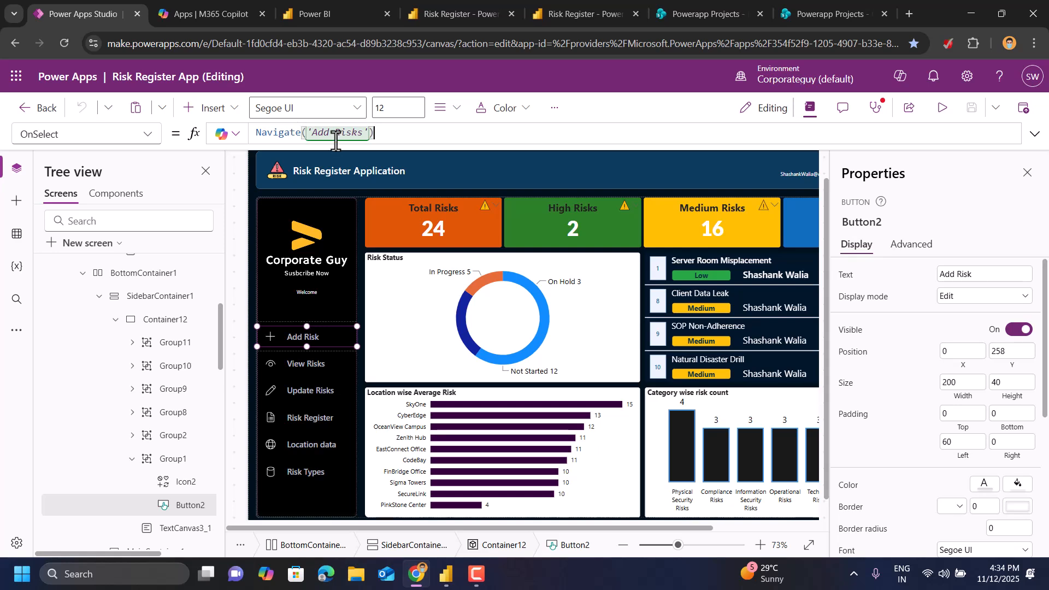
Collapse the Home screen's hierarchy and compare the app's screens with the sidebar menu items.
scroll(101, 326, "up", 5)
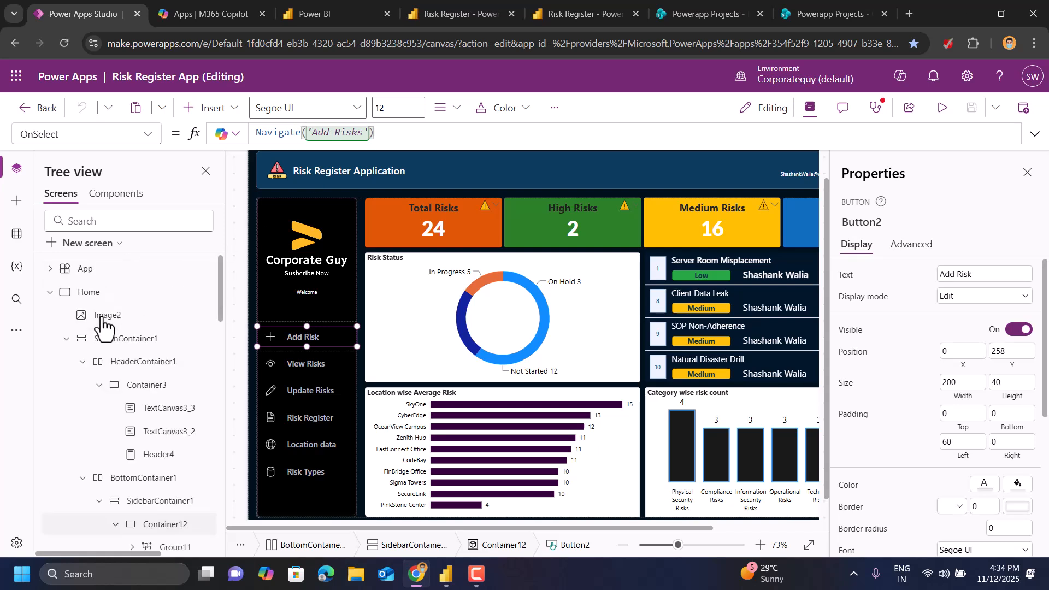
left_click(51, 293)
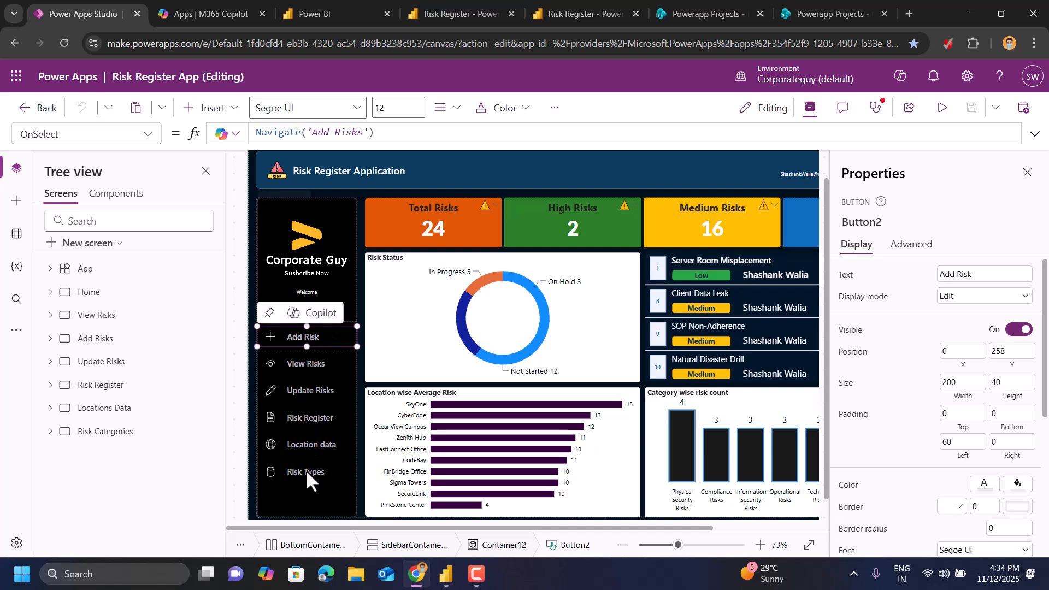
left_click_drag(313, 528, 566, 528)
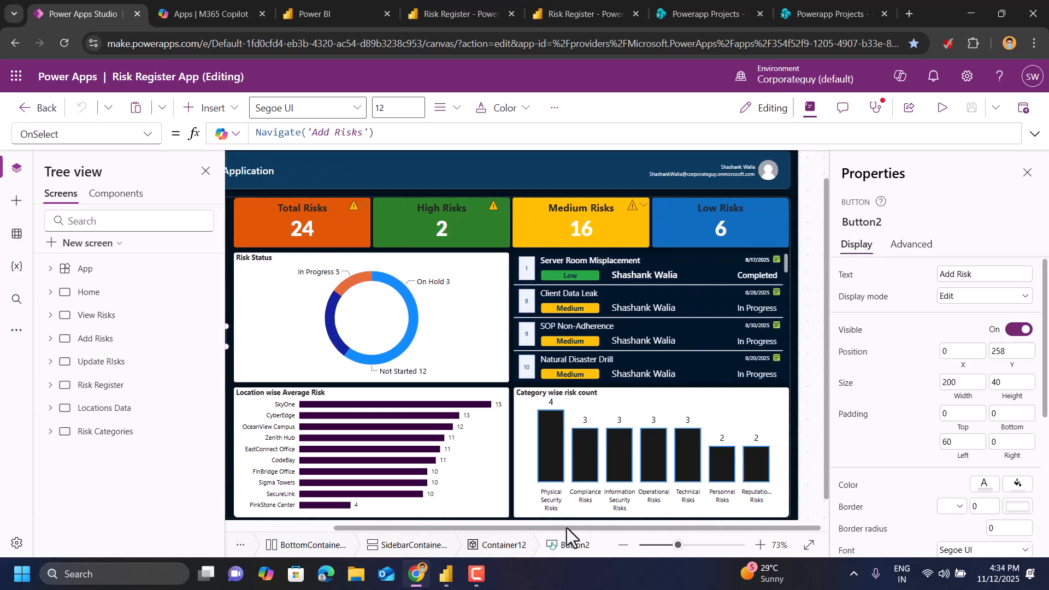
left_click_drag(427, 534, 370, 525)
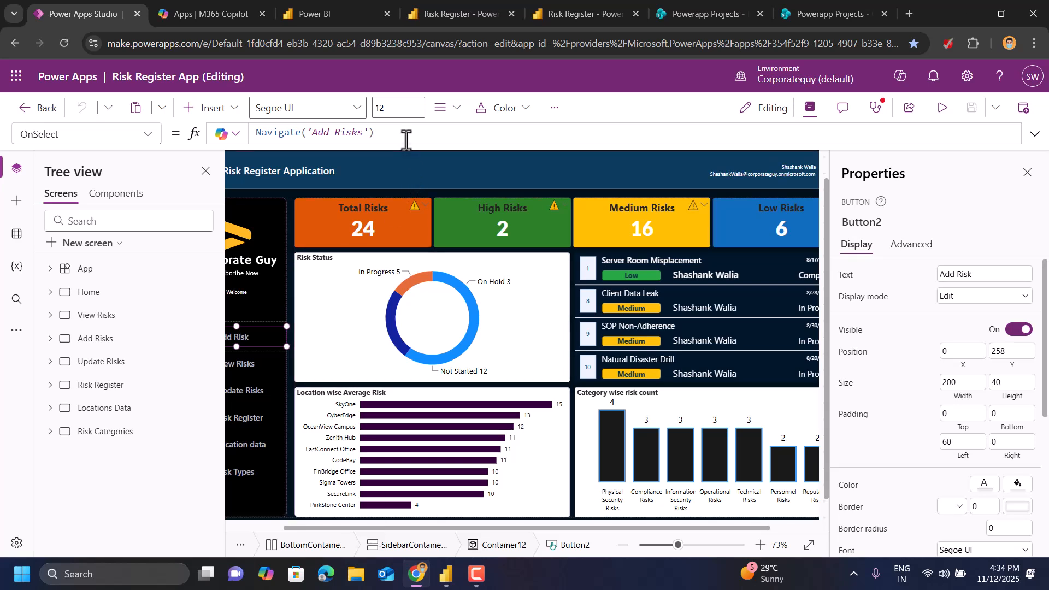
Open the Add Risks screen and inspect the form's Existing Controls and AssessedBy cards.
left_click(95, 339)
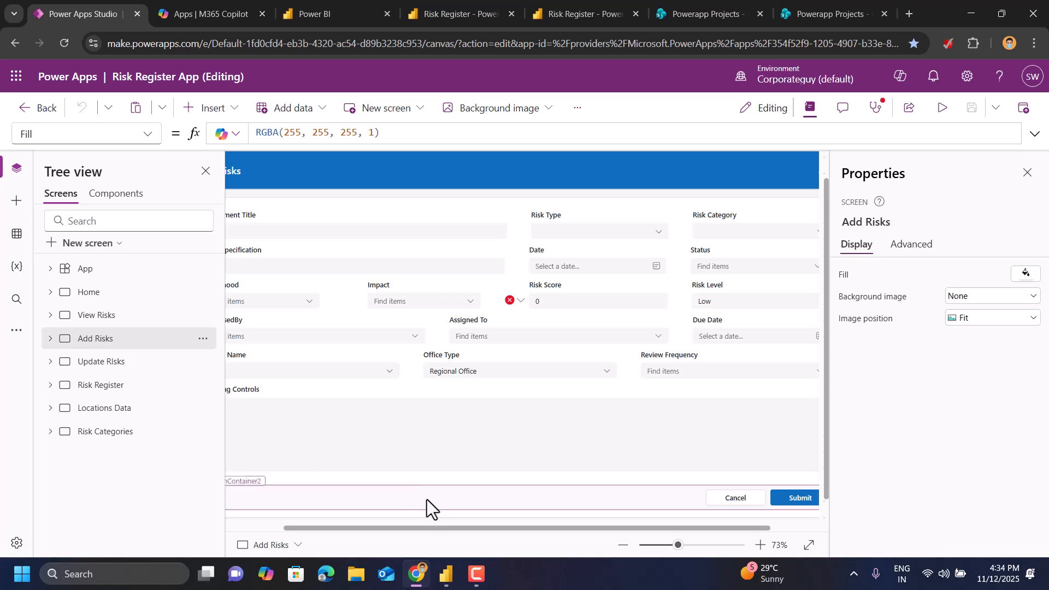
left_click_drag(444, 527, 358, 528)
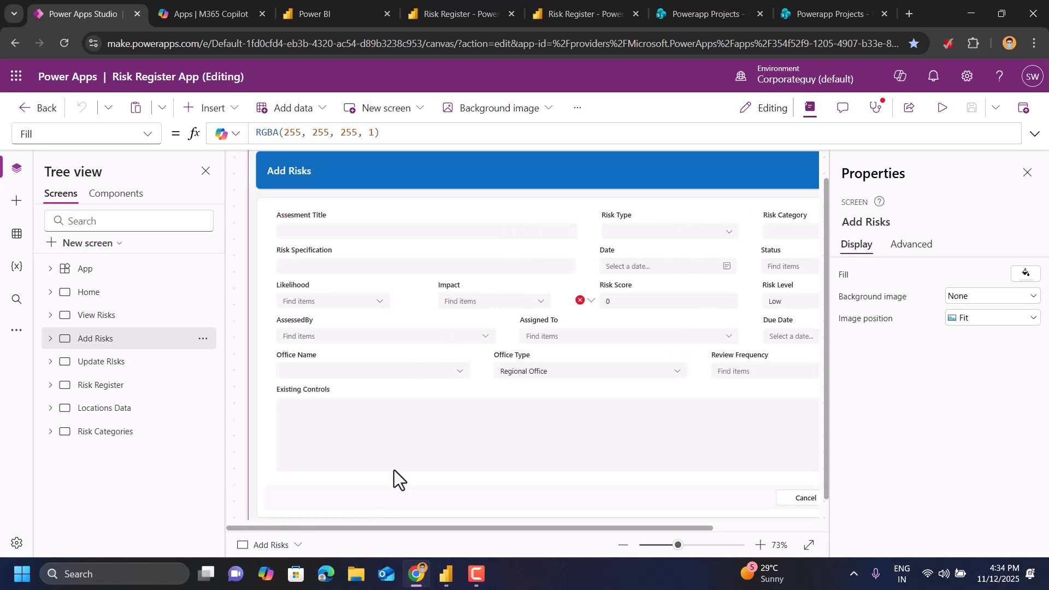
left_click(330, 474)
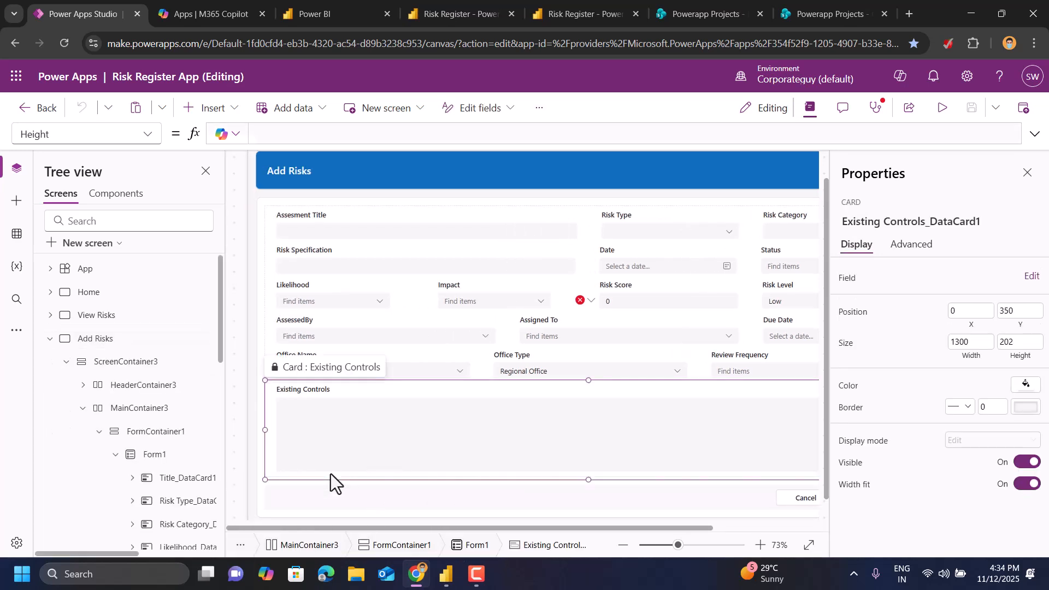
left_click(270, 317)
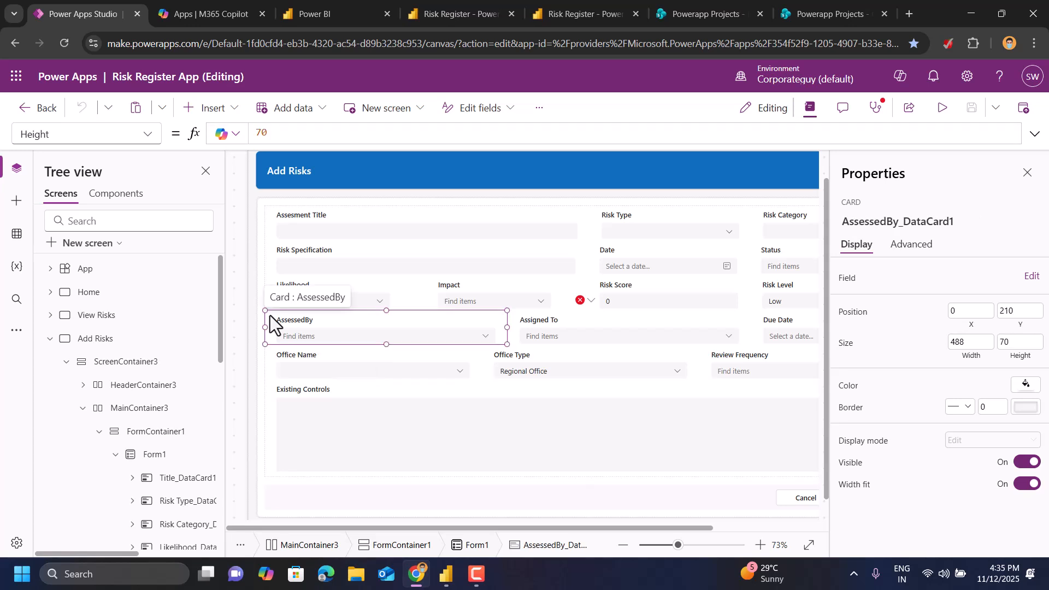
Select ScreenContainer3, collapse MainContainer3, and review the Add Risks form down to its Additional Controls Needed field.
left_click(103, 365)
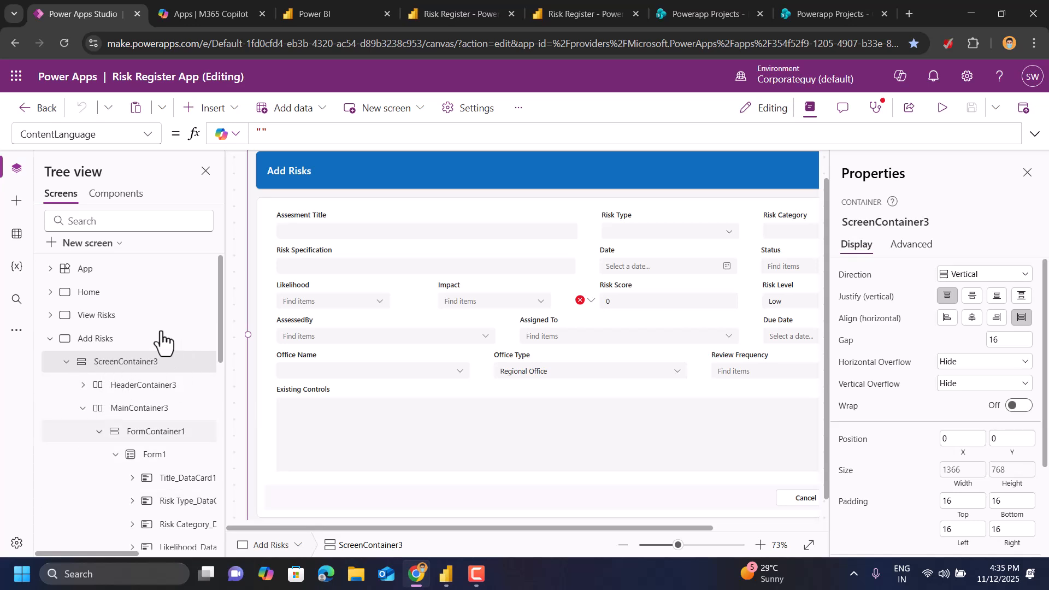
left_click(83, 407)
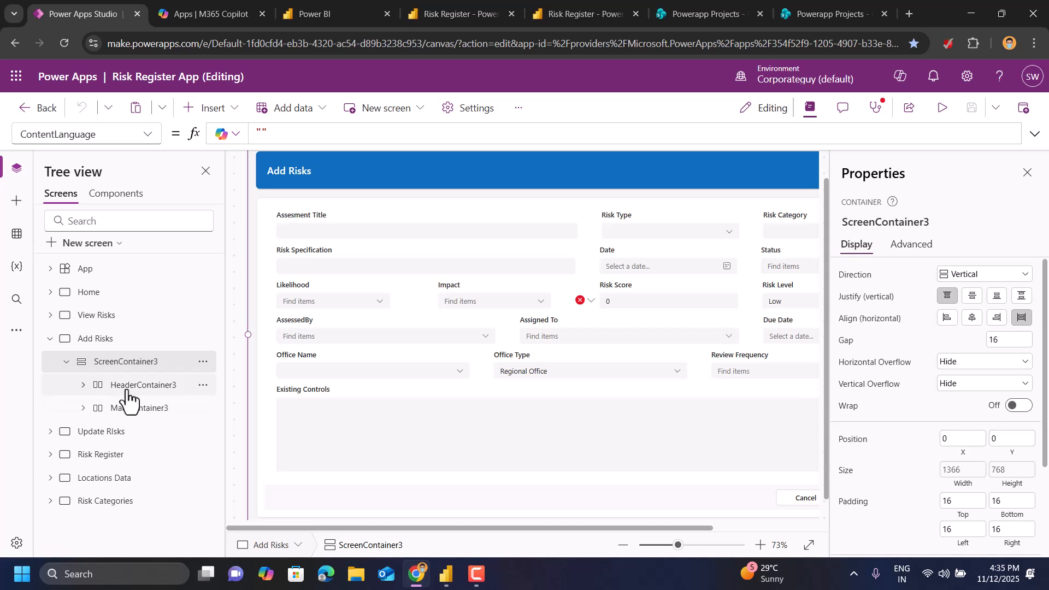
scroll(527, 443, "down", 3)
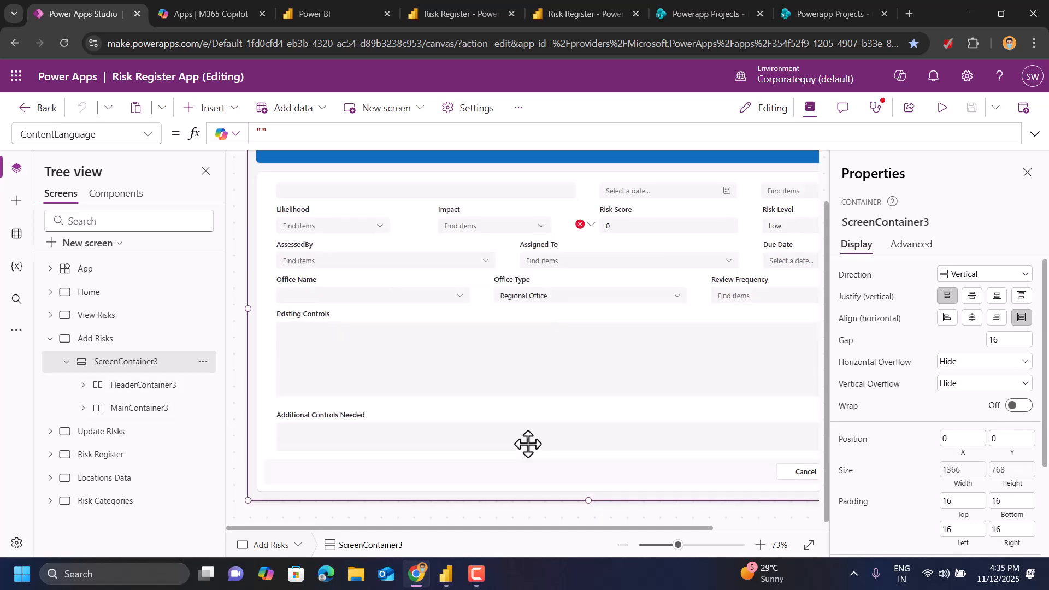
scroll(421, 388, "up", 3)
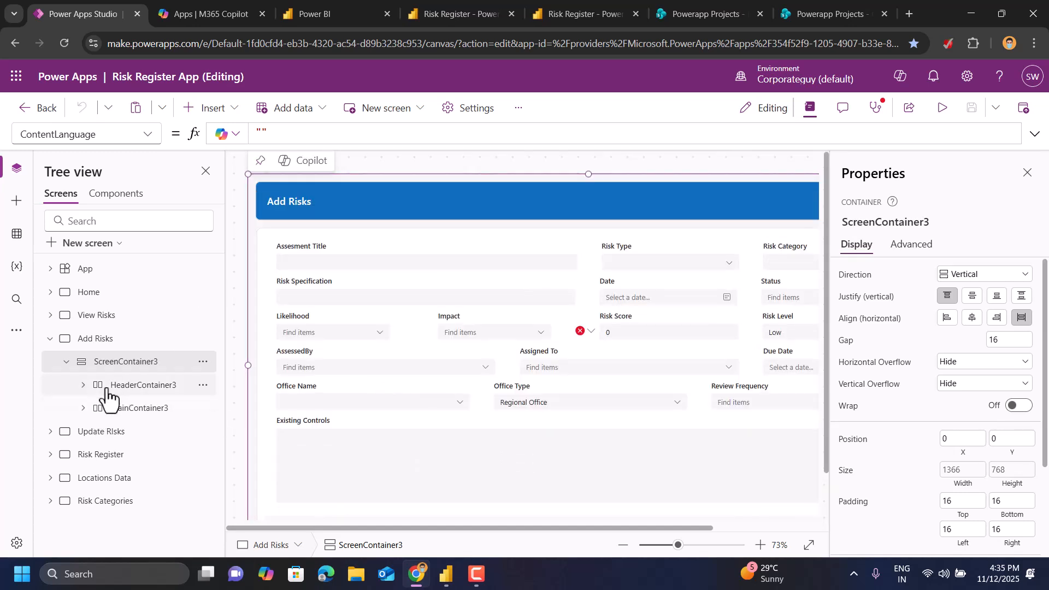
Inspect HeaderContainer3 and its nested Container6 on the Add Risks screen, and search the insertable controls for "hea".
left_click(83, 386)
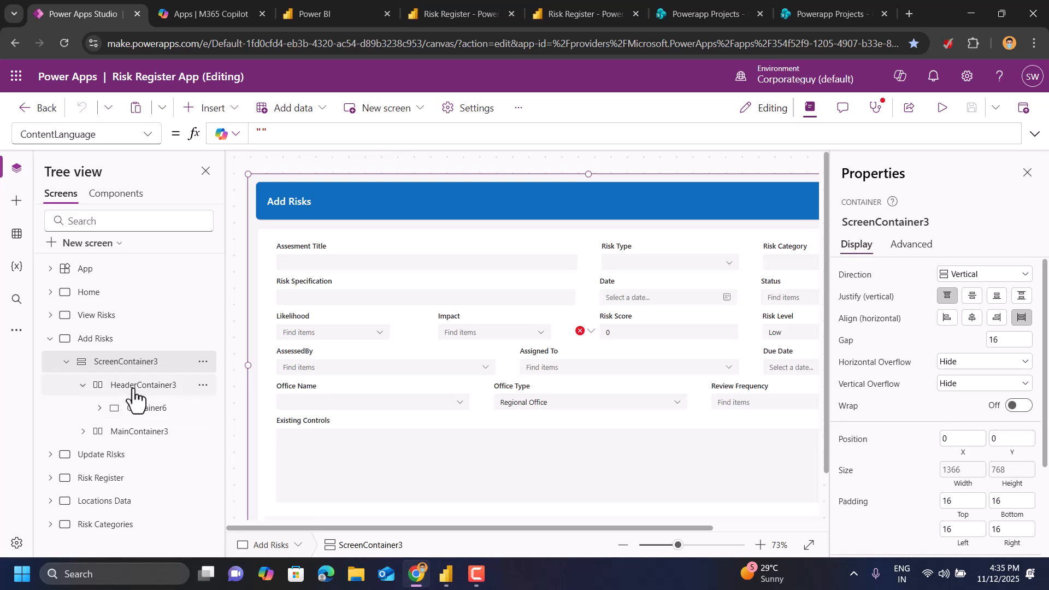
left_click(133, 387)
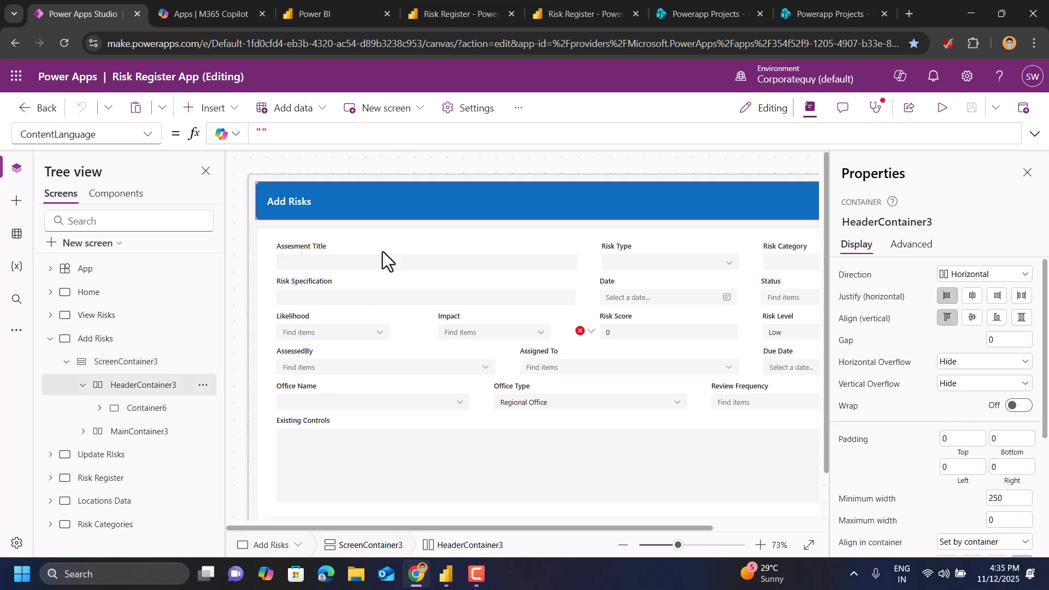
left_click(146, 409)
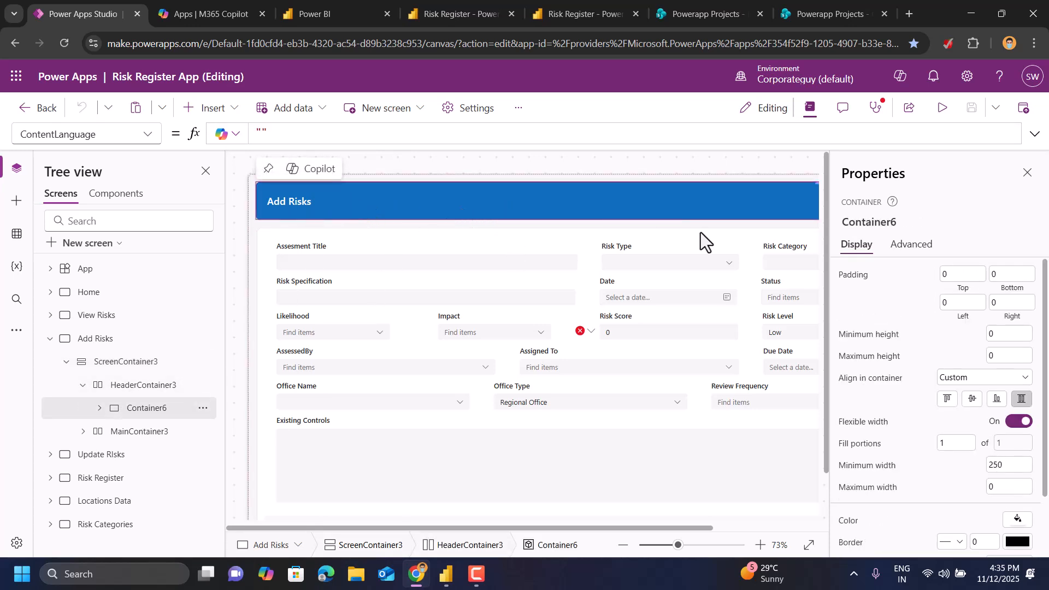
left_click(218, 109)
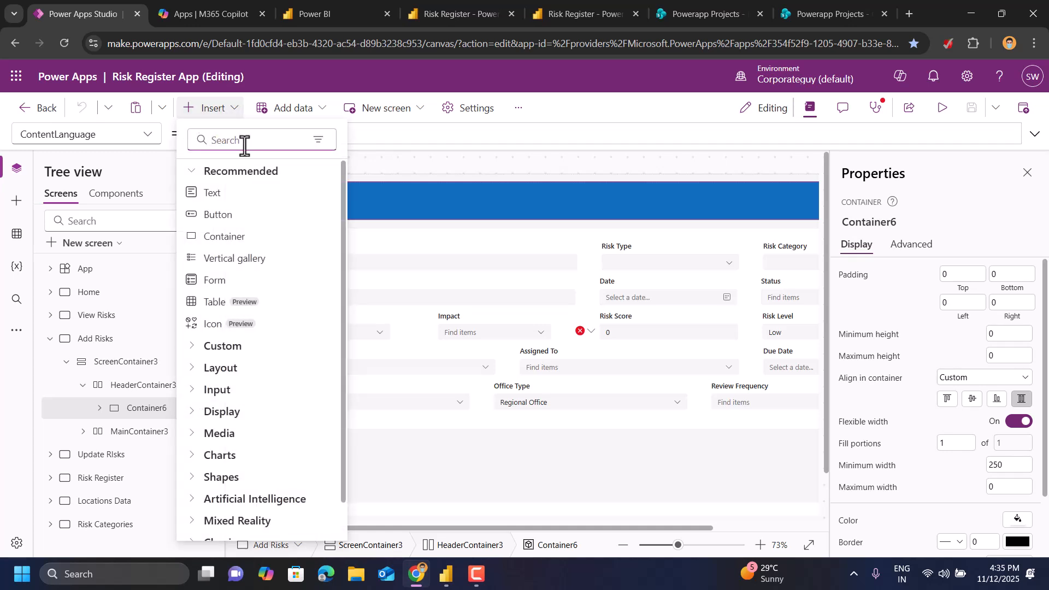
type("hea")
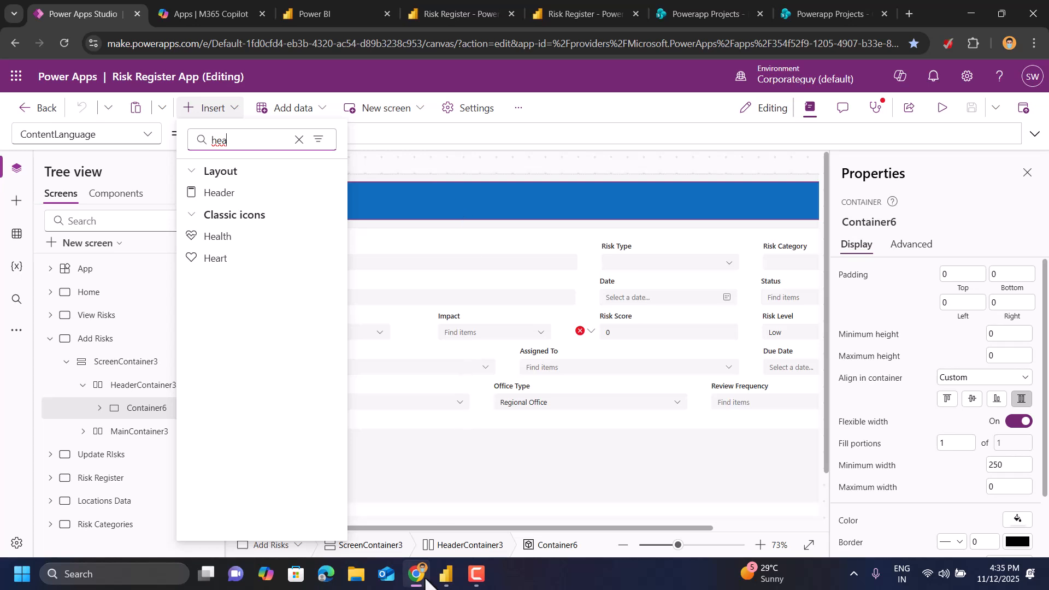
Examine the OnSelect navigation formula of the home icon in the Add Risks header.
left_click_drag(419, 529, 584, 518)
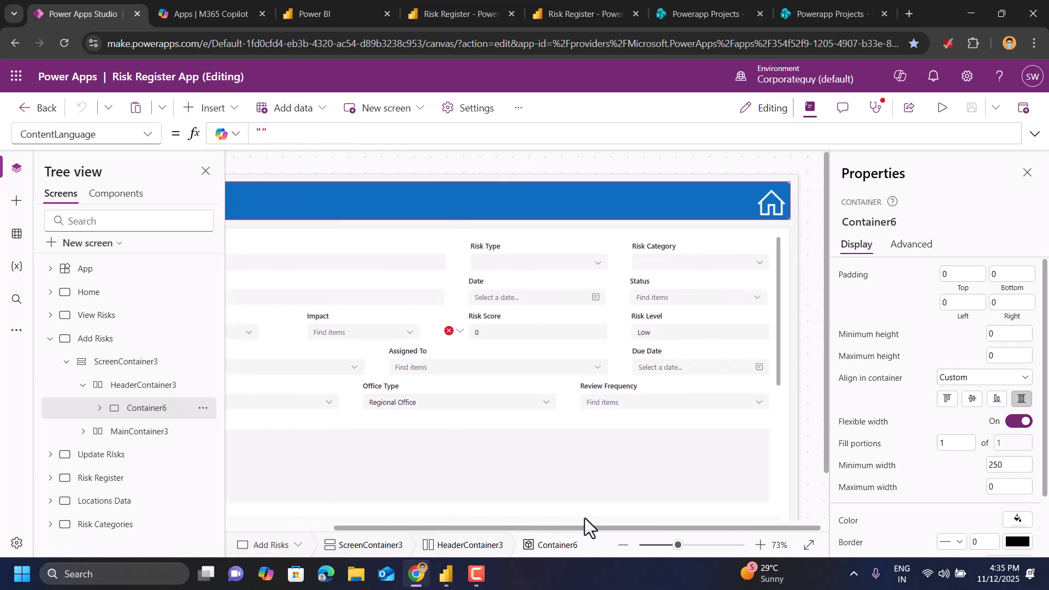
left_click(766, 209)
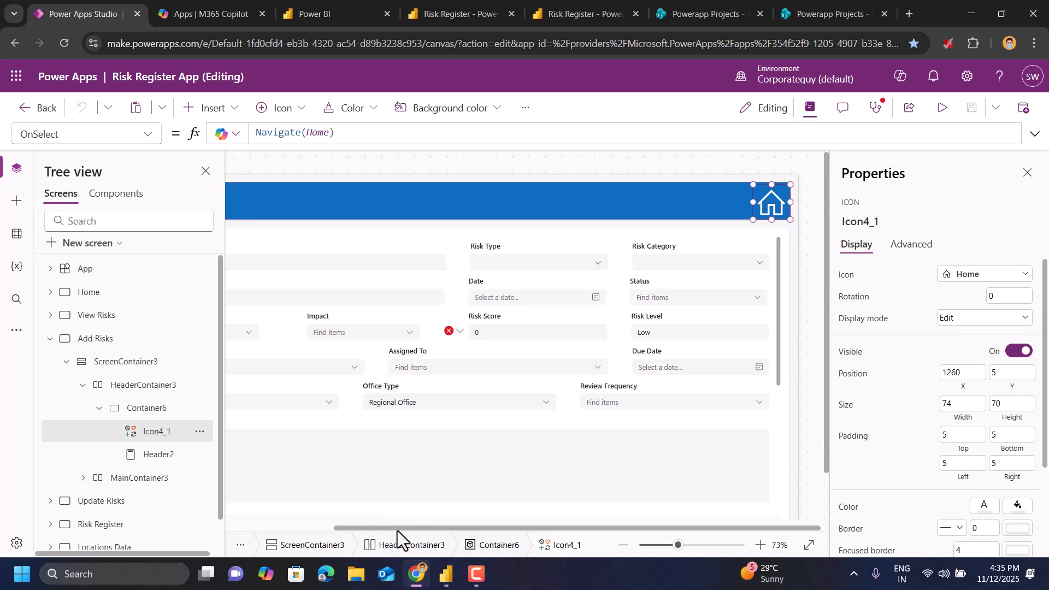
left_click_drag(398, 530, 283, 527)
scroll(422, 388, "down", 2)
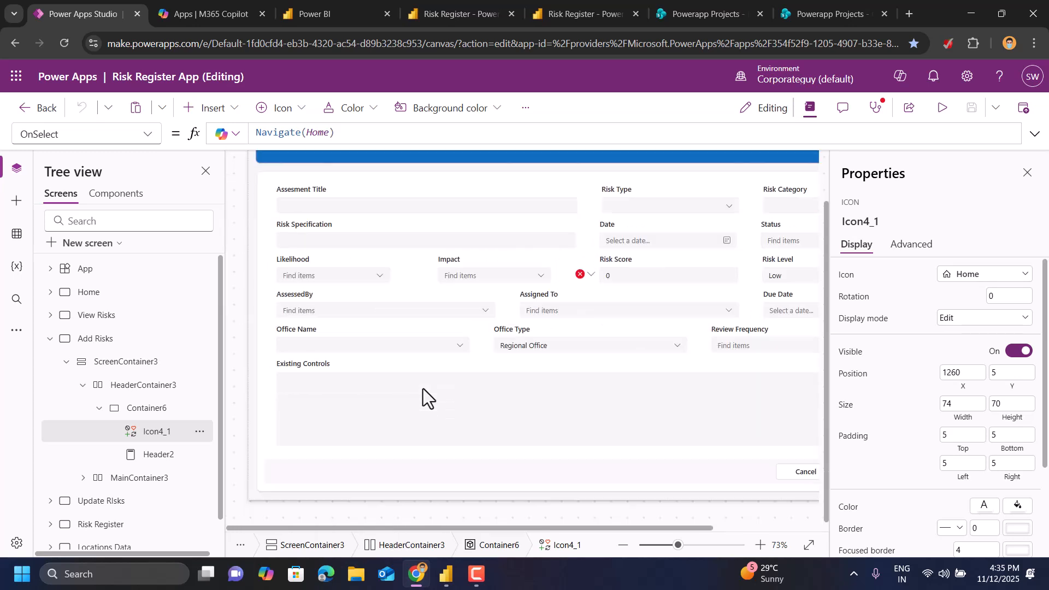
Inspect the Existing Controls card, MainContainer3 and FormContainer1 on the Add Risks screen.
left_click(271, 330)
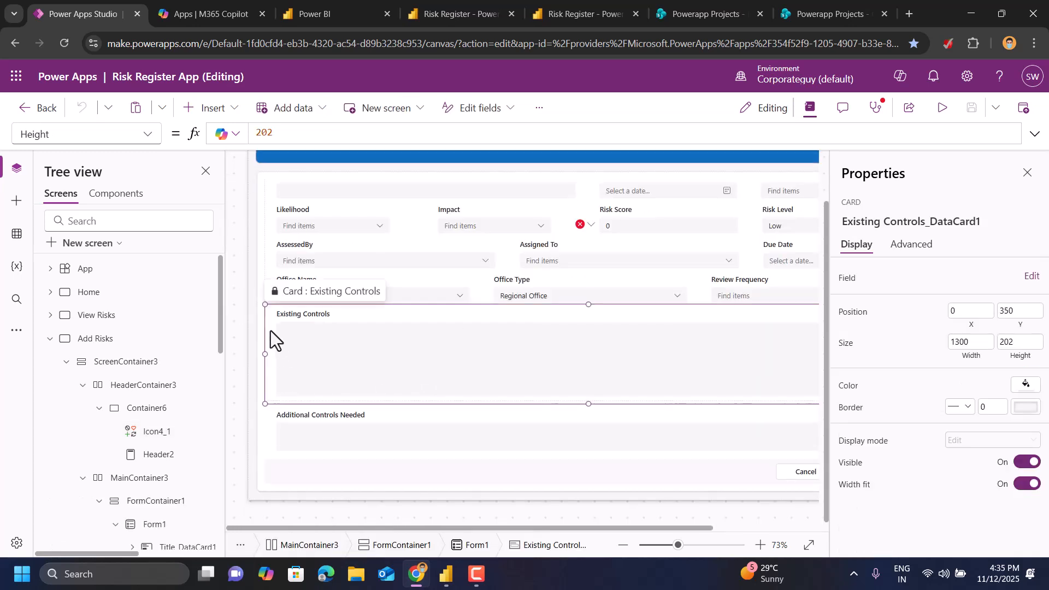
left_click(304, 302)
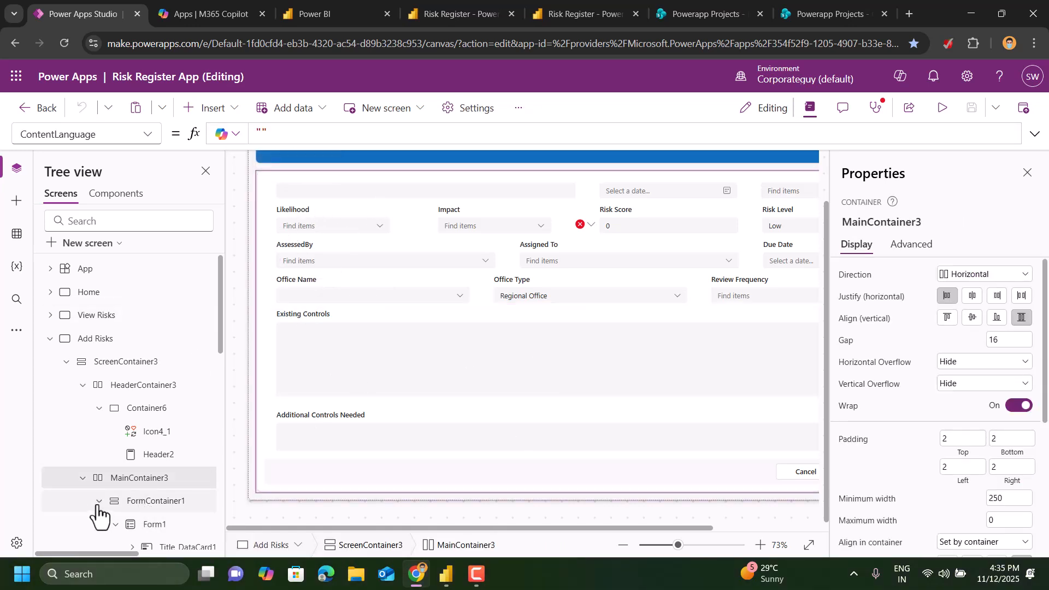
scroll(131, 421, "down", 3)
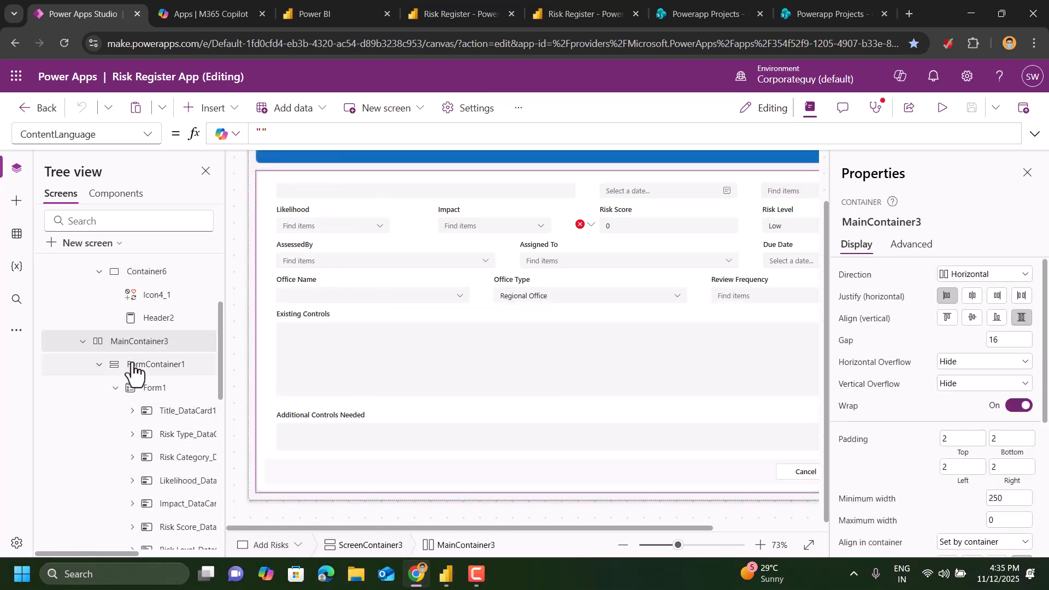
left_click(133, 369)
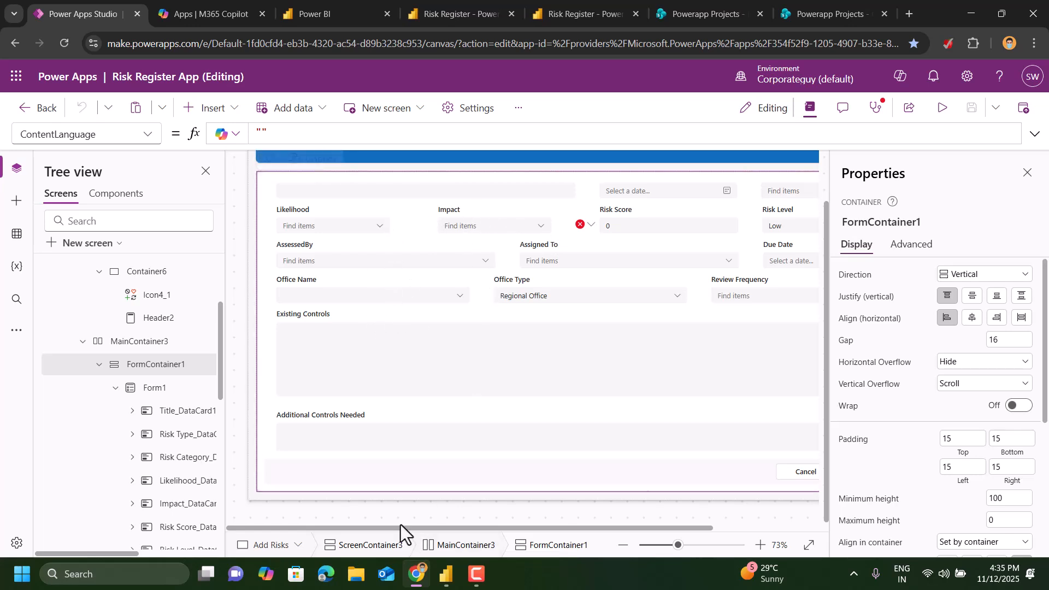
left_click_drag(401, 528, 508, 528)
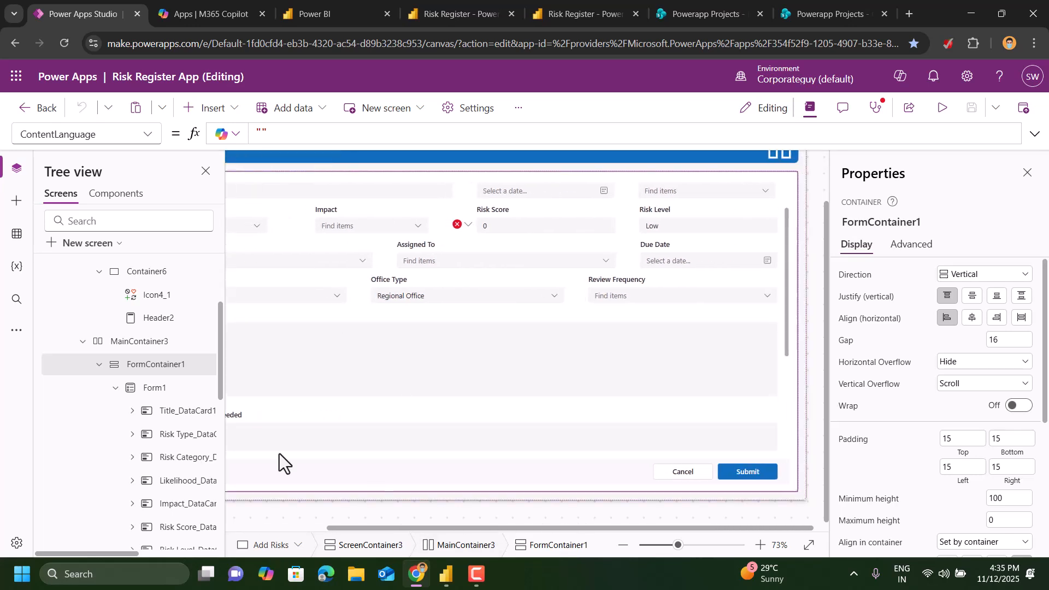
Collapse Form1 inside FormContainer1 to examine the container's structure of form and button container.
left_click(99, 368)
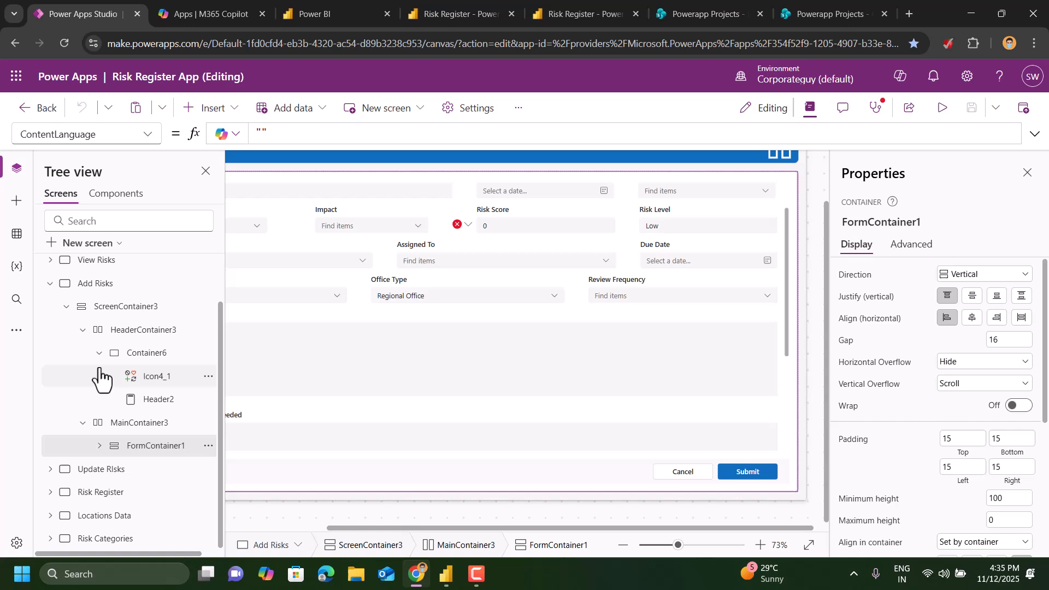
left_click(99, 445)
left_click(115, 469)
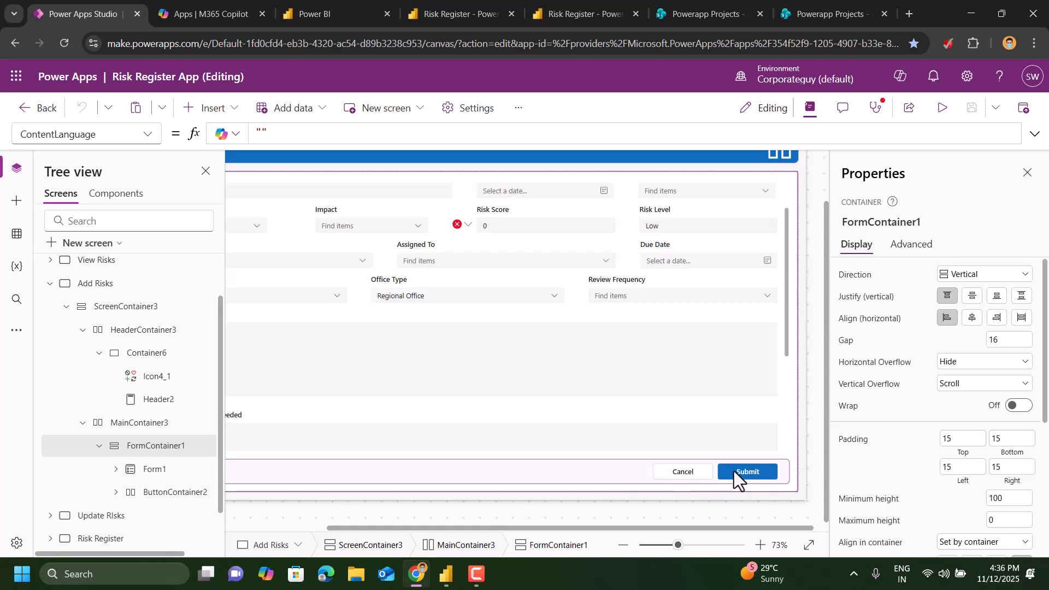
scroll(564, 398, "up", 3)
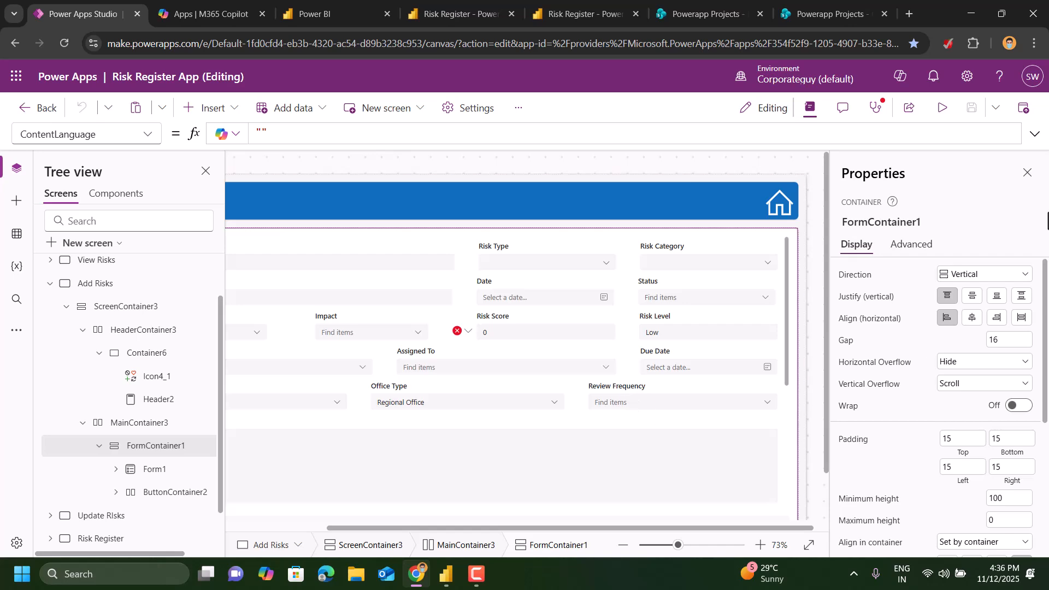
Hide the properties and tree view to enlarge the Add Risks form on the canvas.
left_click(1026, 173)
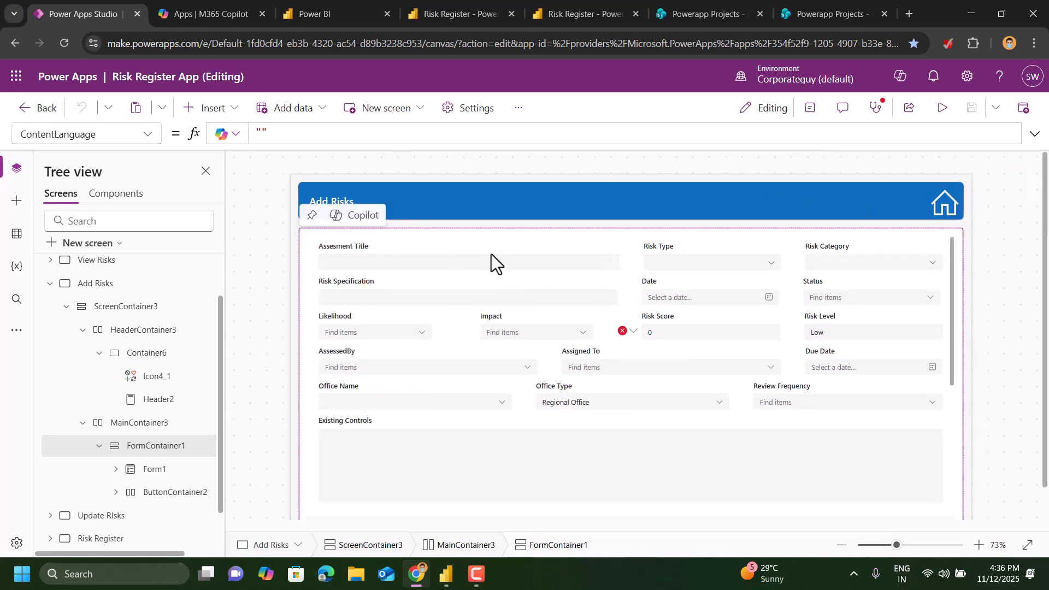
scroll(582, 434, "up", 3)
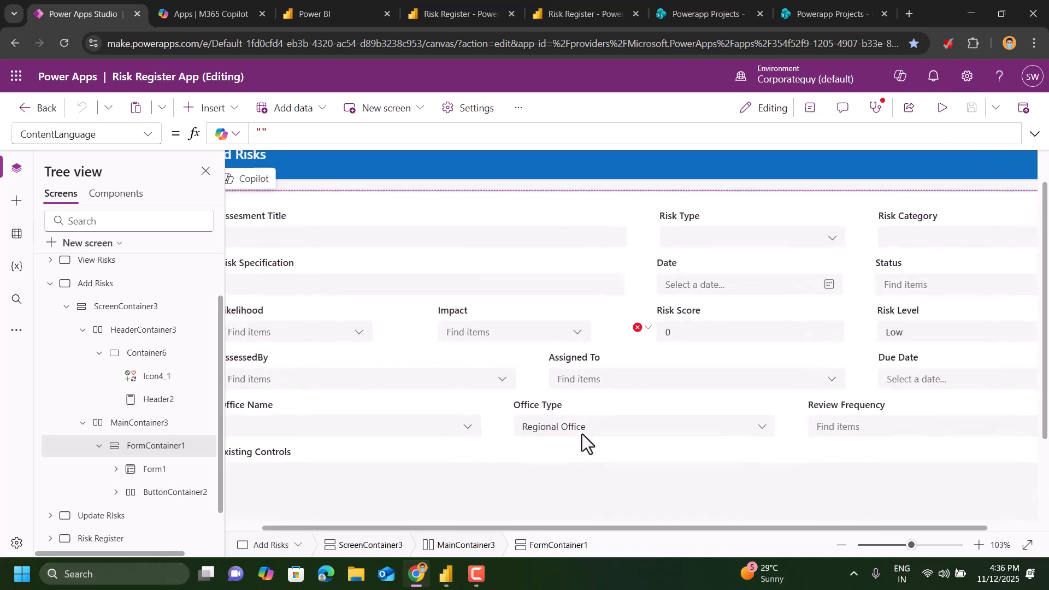
left_click(205, 172)
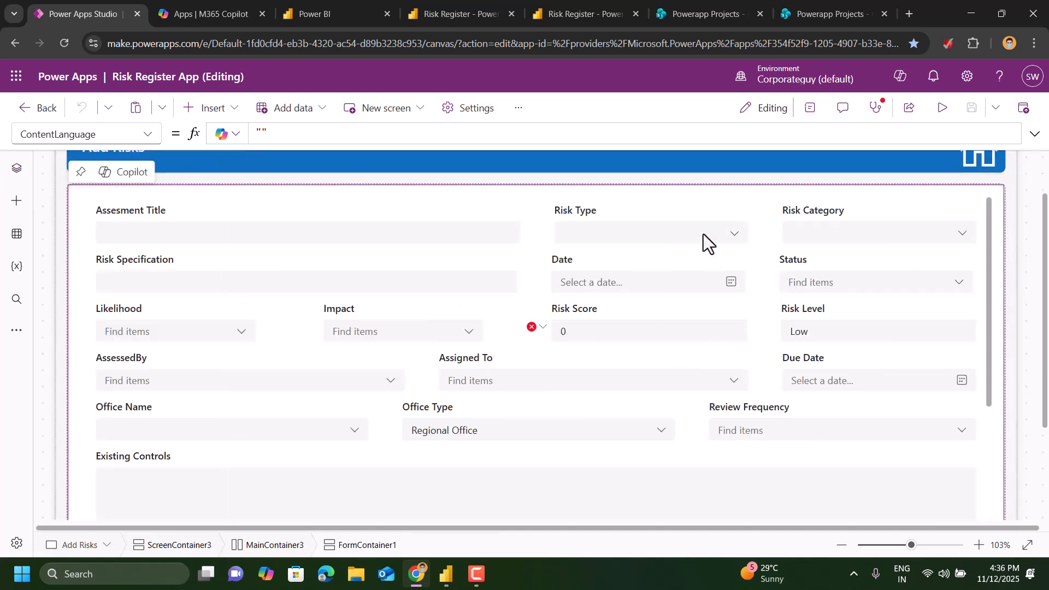
Examine the Risk Type dropdown's Items formula and its source, the Risk Categories for Risk Register list in SharePoint.
left_click(405, 237)
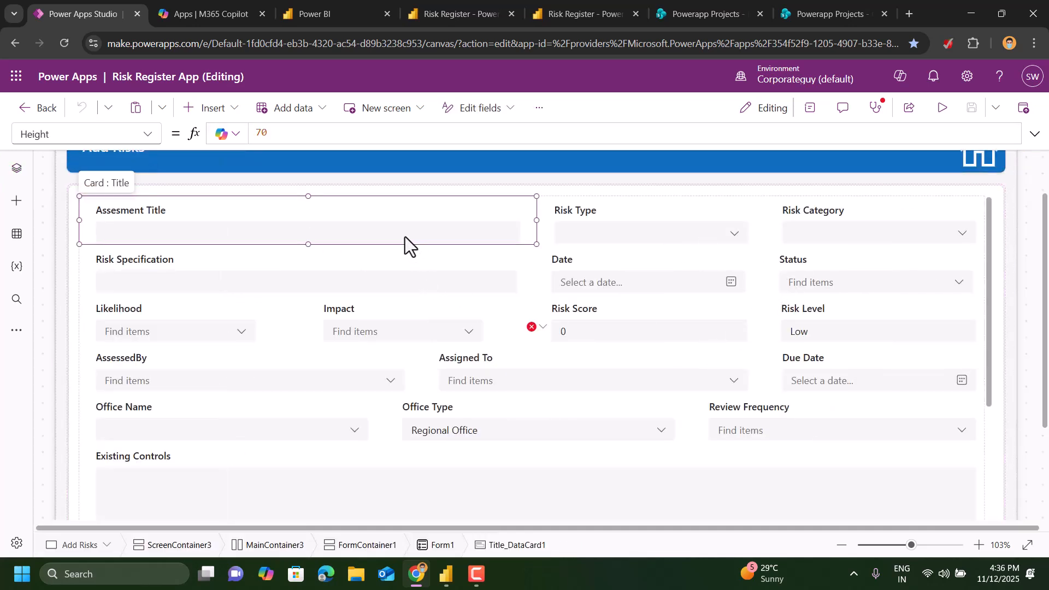
left_click(638, 226)
left_click(637, 228)
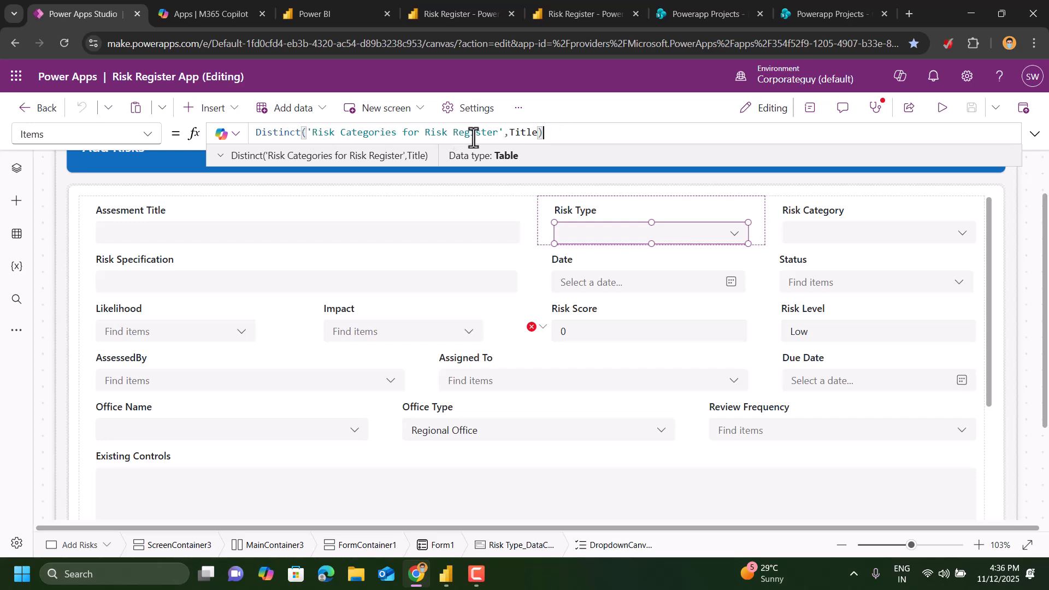
left_click(837, 12)
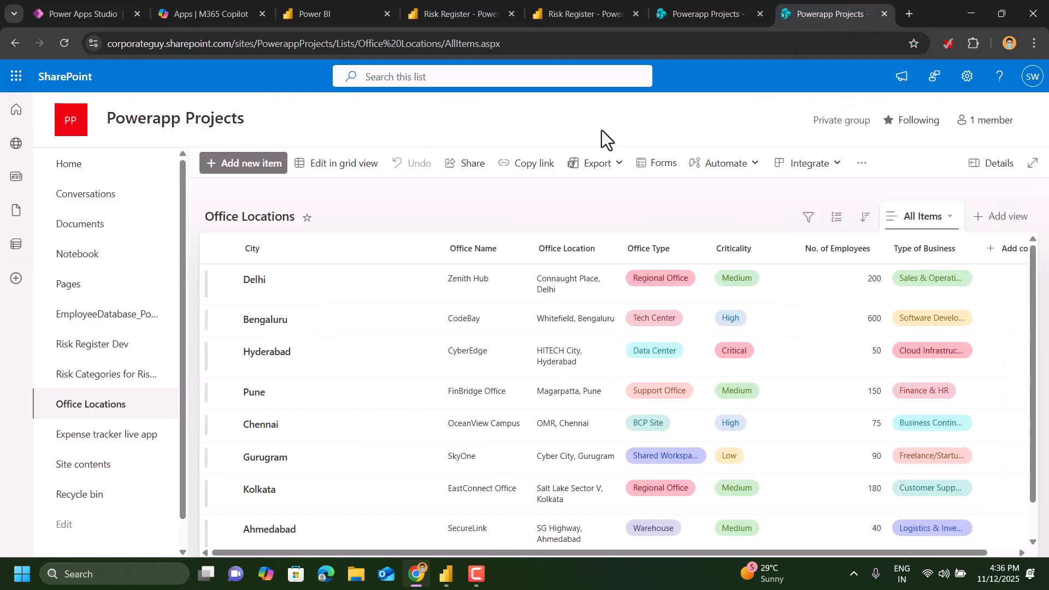
left_click(81, 376)
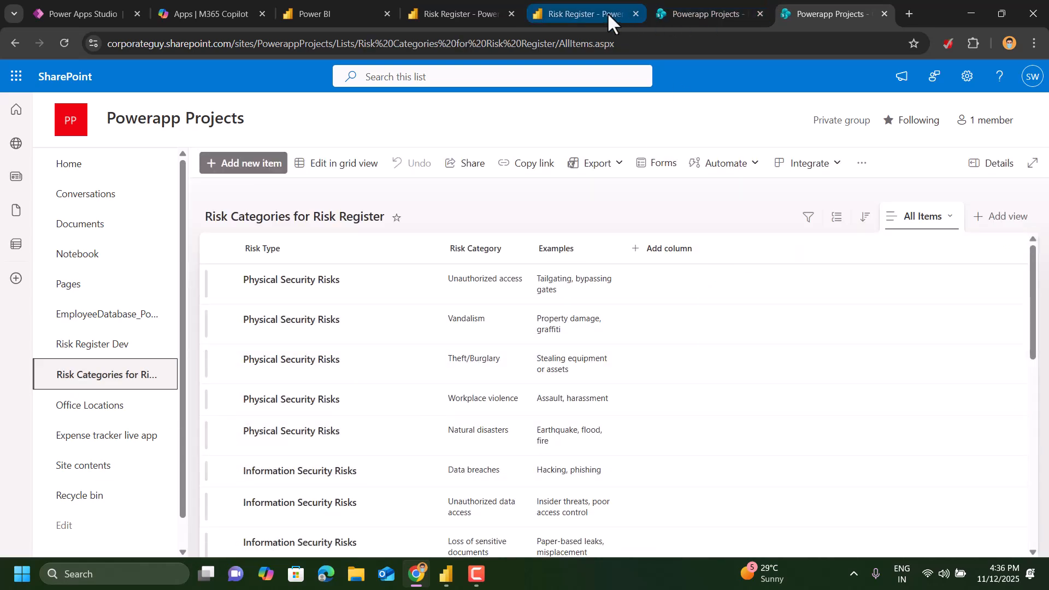
left_click(107, 14)
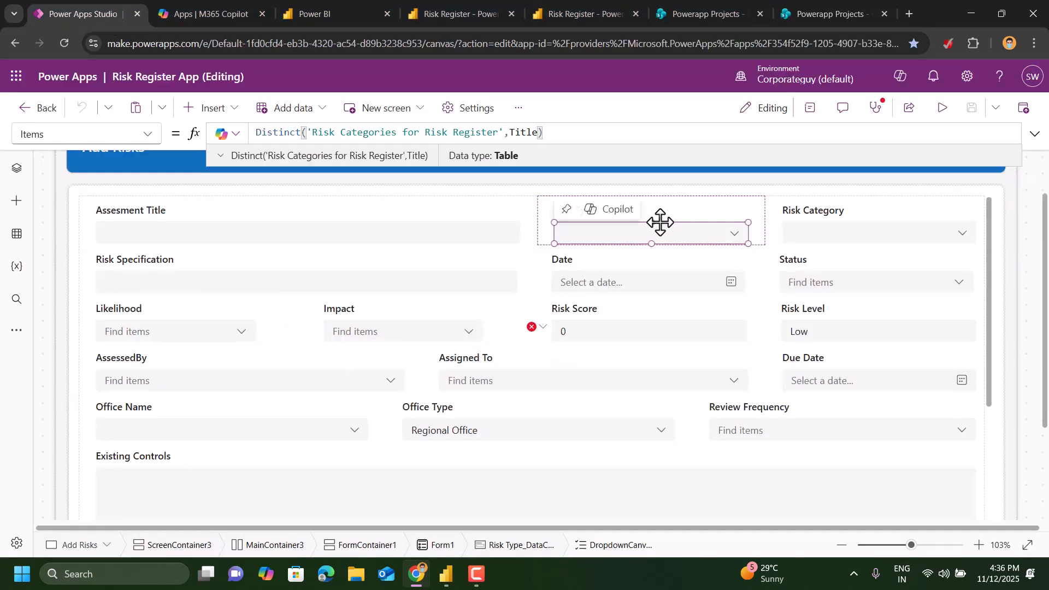
Examine the Risk Category dropdown's full Items formula and compare it with the Risk Type dropdown's Items formula.
left_click(834, 222)
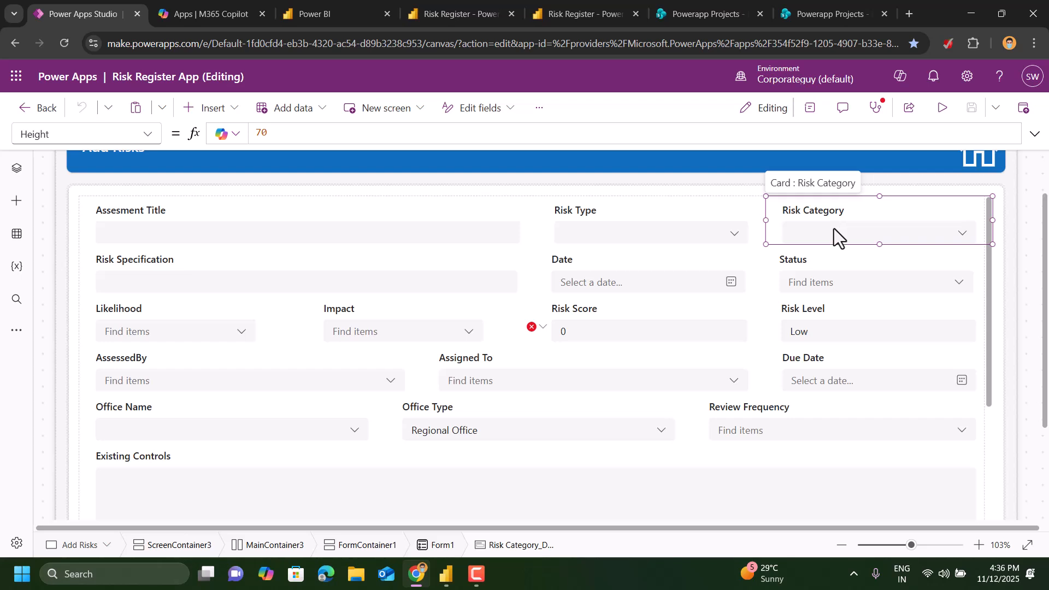
left_click(833, 229)
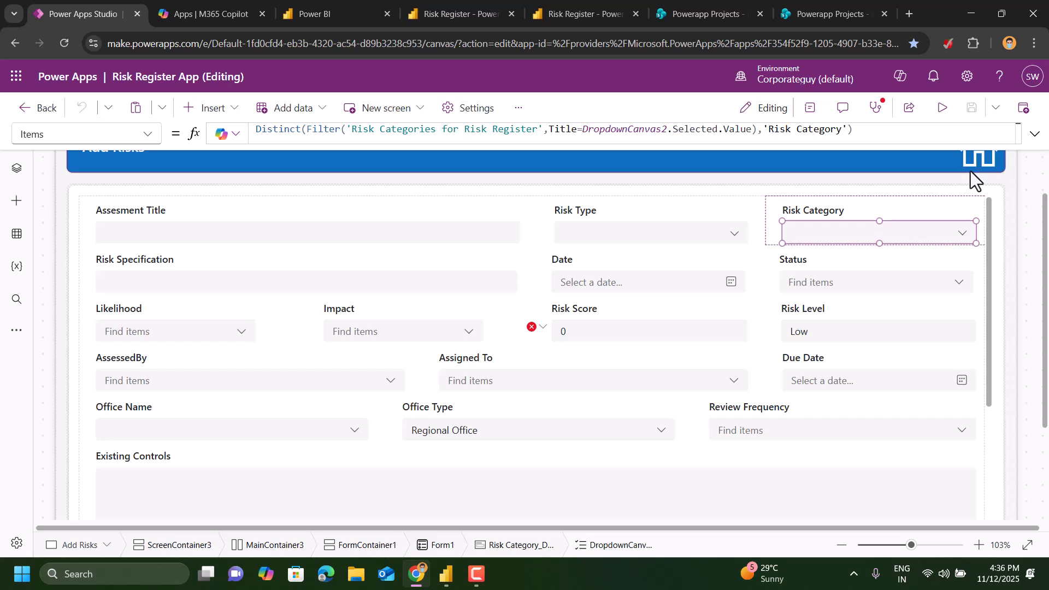
left_click(1034, 134)
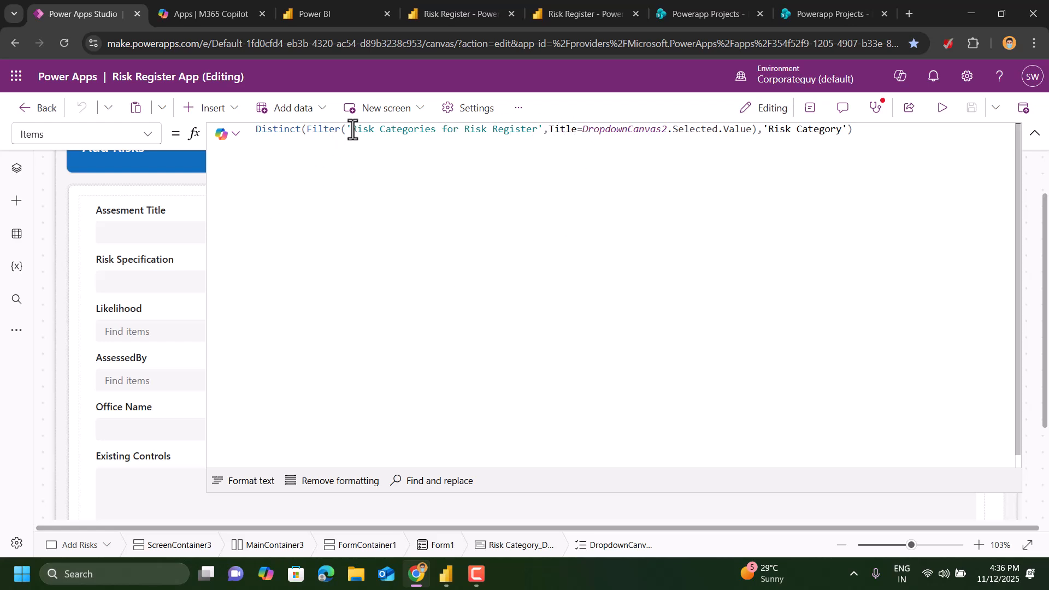
left_click(1033, 134)
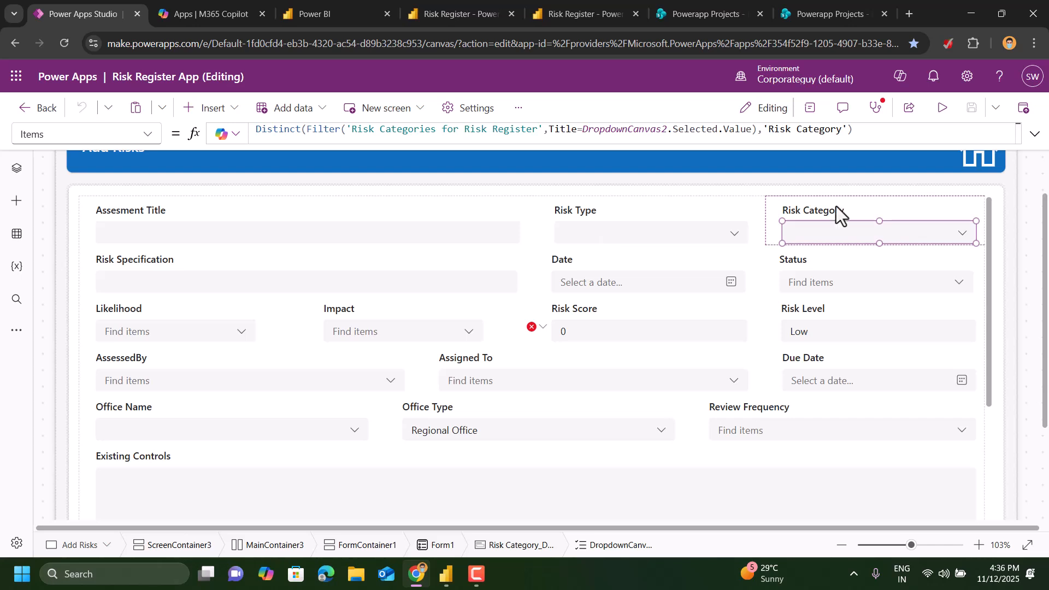
left_click(606, 235)
left_click(607, 235)
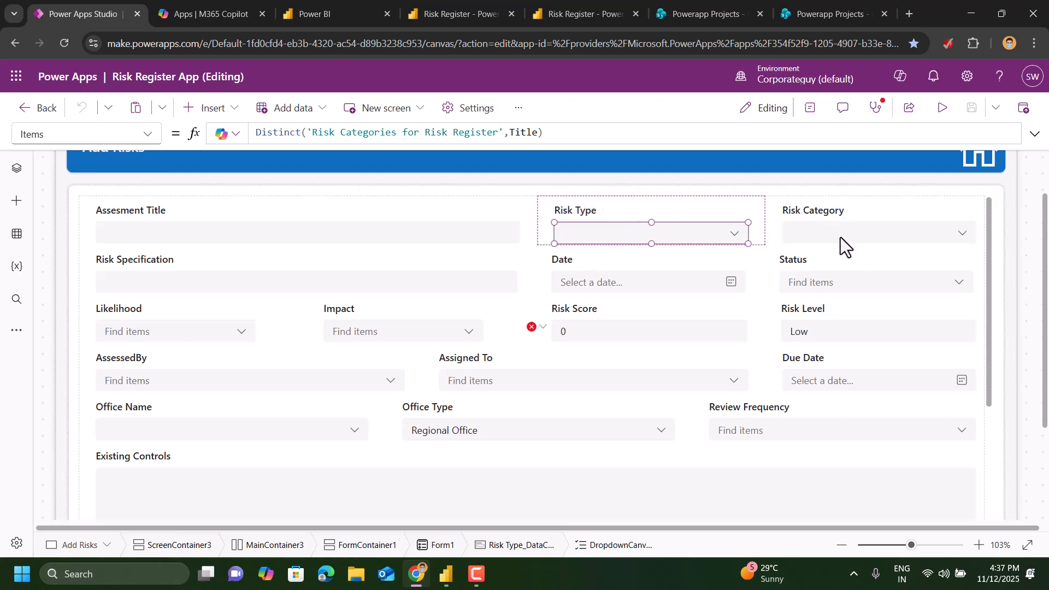
Preview the Add Risks screen, set Risk Type to Physical Security Risks and view the available risk categories.
left_click(943, 108)
left_click(625, 232)
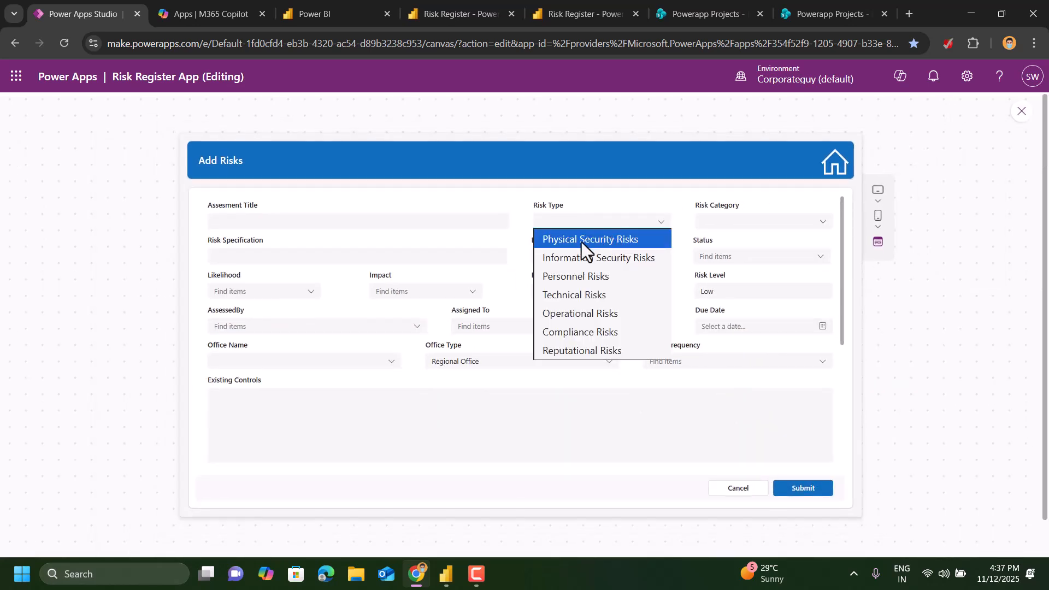
left_click(581, 241)
left_click(741, 224)
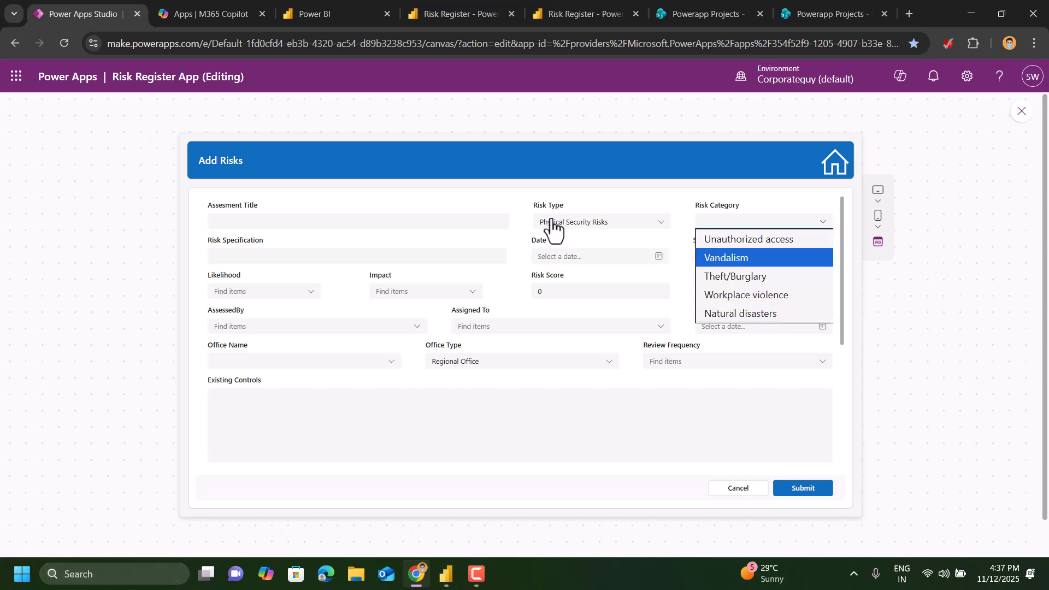
Change Risk Type to Personnel Risks, check the Risk Category options for it, and exit the preview.
left_click(604, 217)
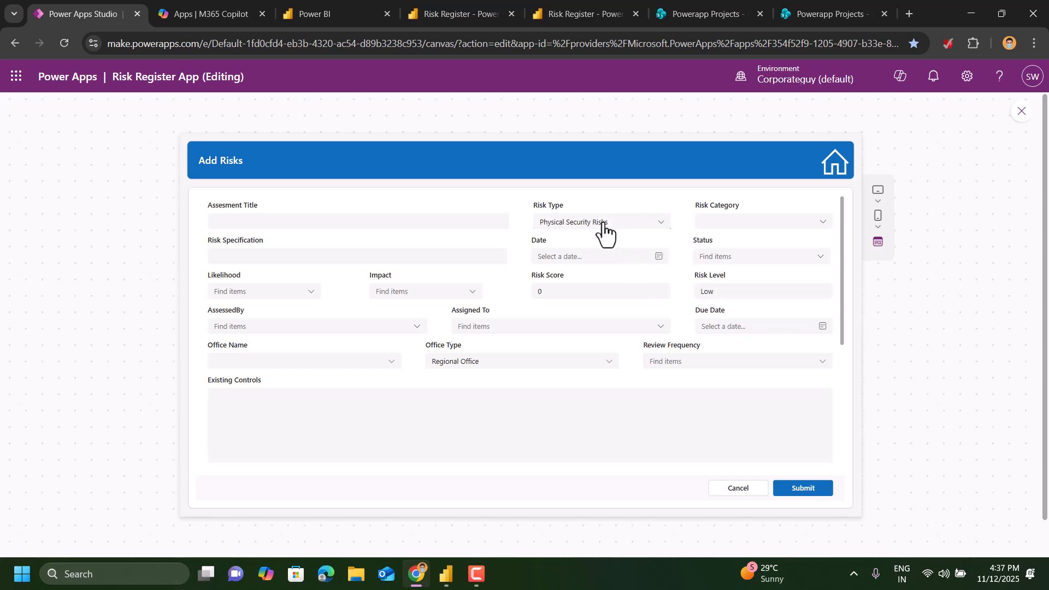
left_click(603, 224)
left_click(571, 276)
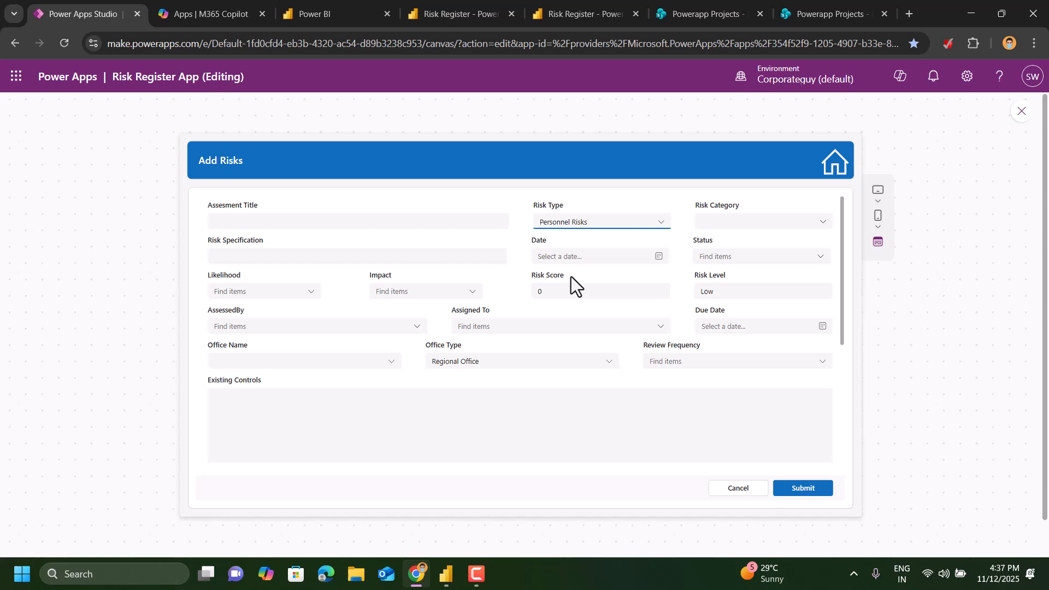
left_click(766, 223)
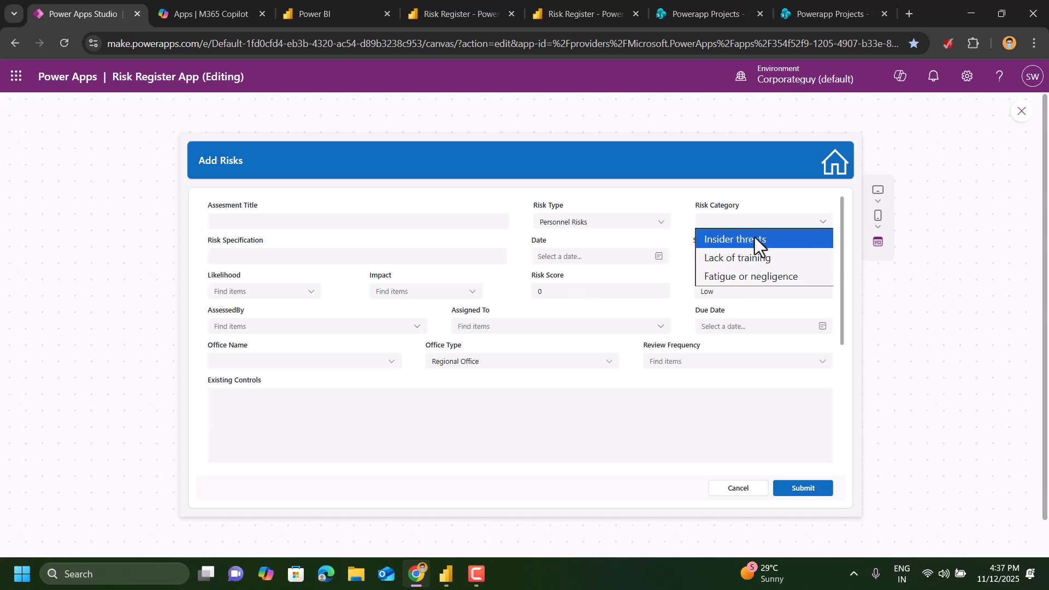
left_click(262, 255)
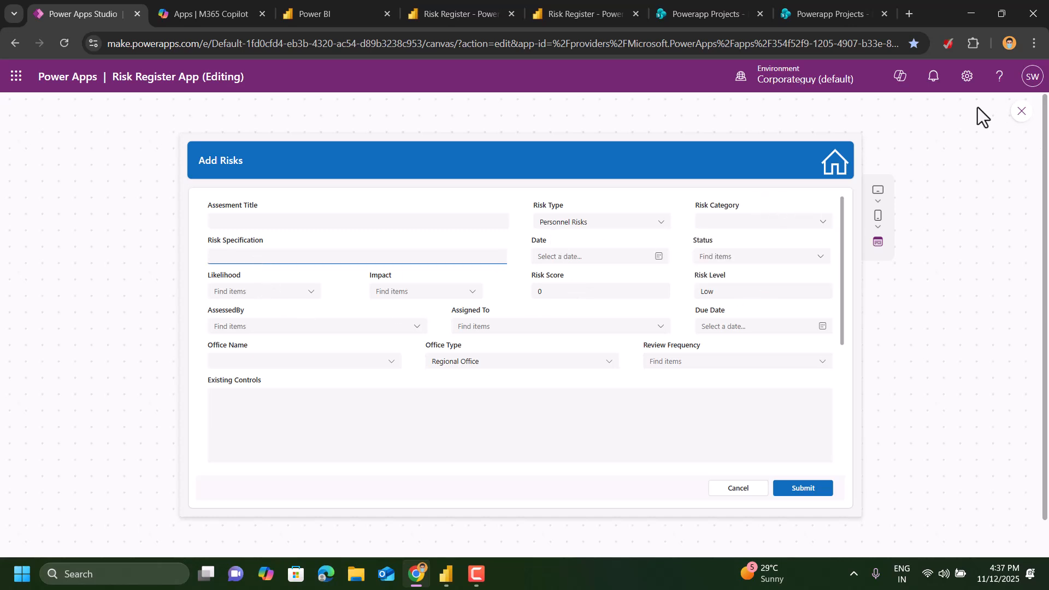
left_click(1021, 112)
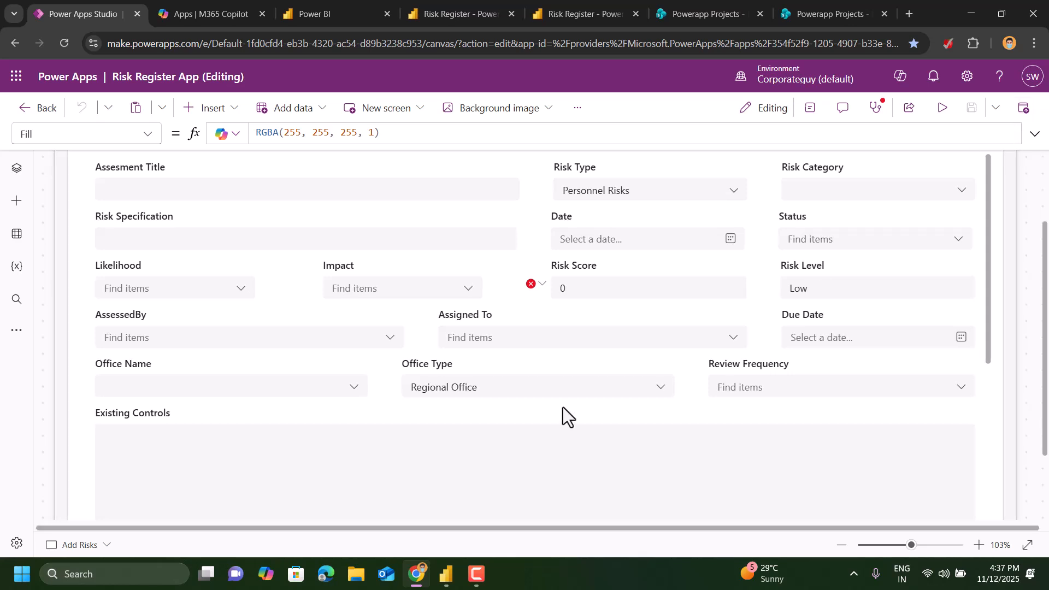
Review the Risk Type and Risk Category columns of the Risk Register Dev list in SharePoint, and return to Power Apps Studio.
left_click(633, 303)
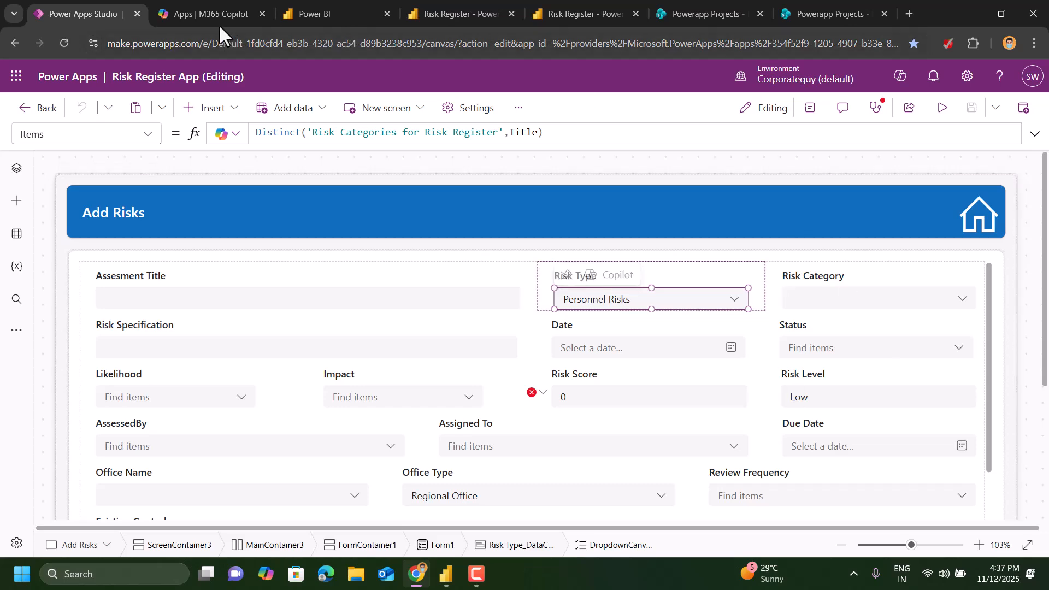
left_click(705, 16)
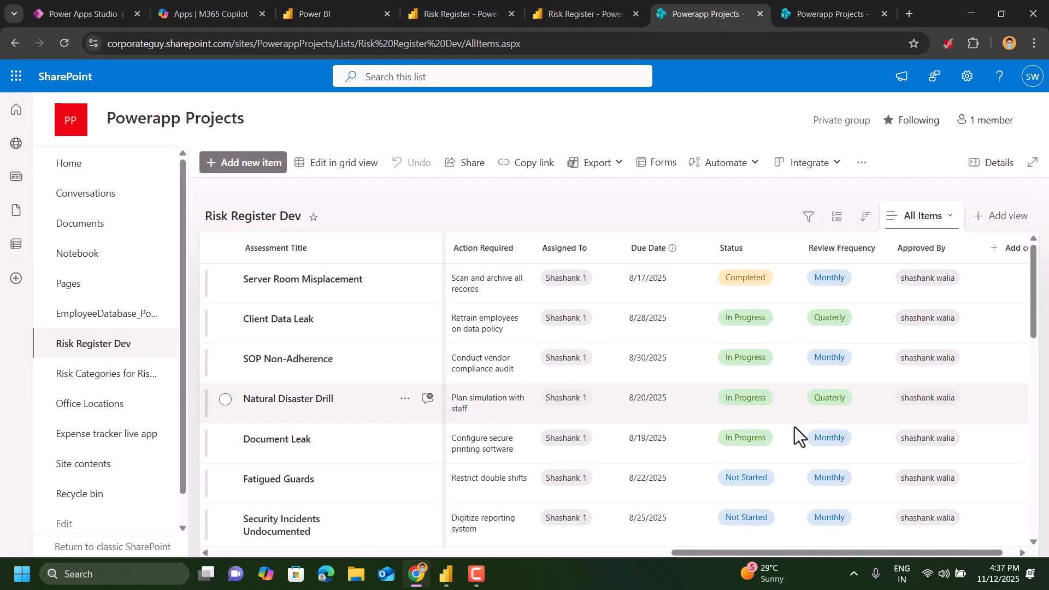
left_click_drag(754, 553, 405, 574)
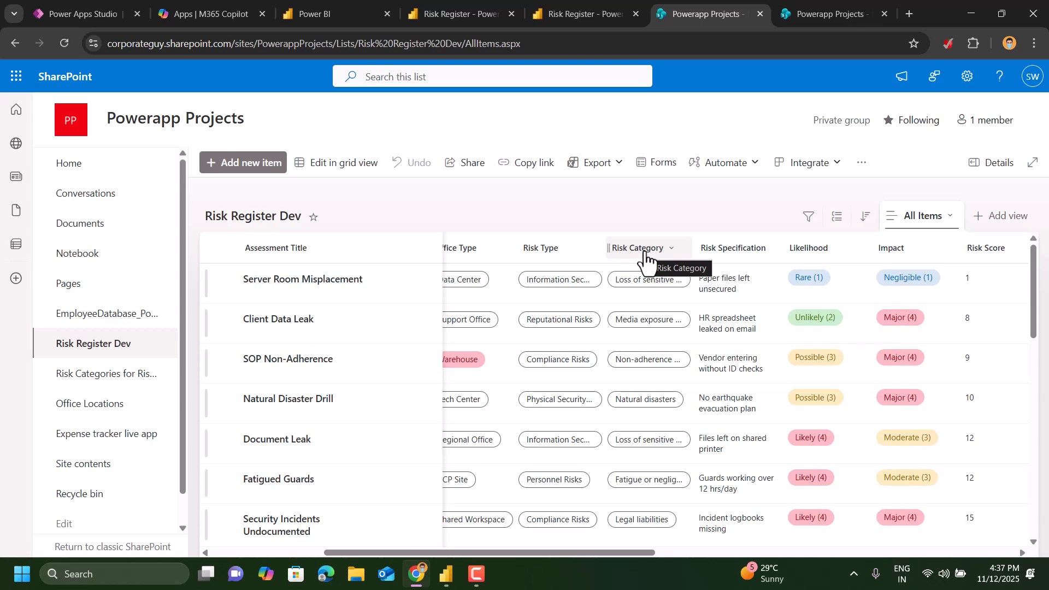
left_click(77, 14)
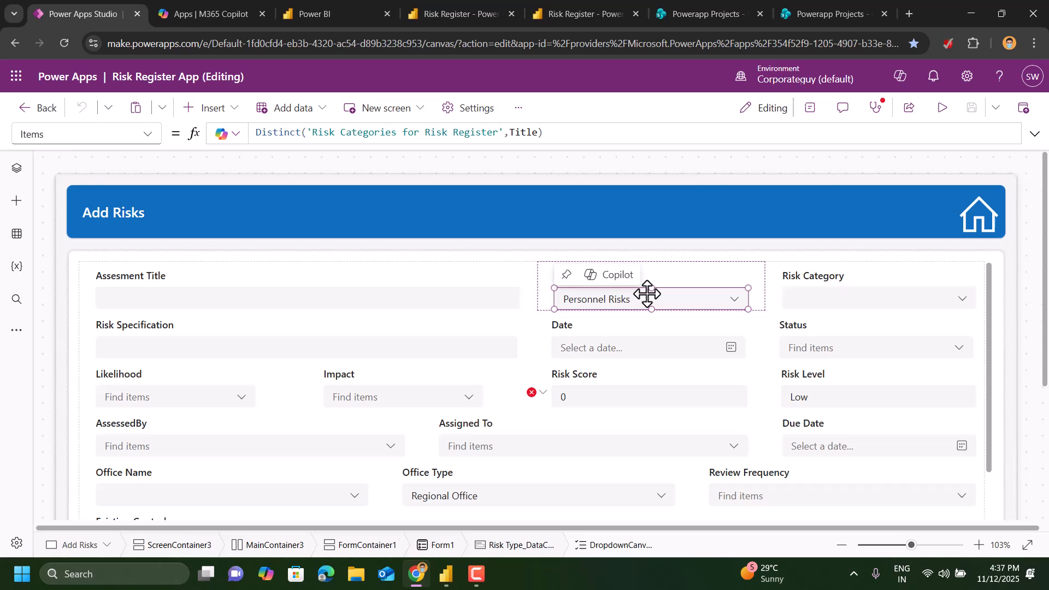
Narrow the Risk Type dropdown and select the DataCardValue2 control behind it to inspect its Value formula.
left_click(764, 273)
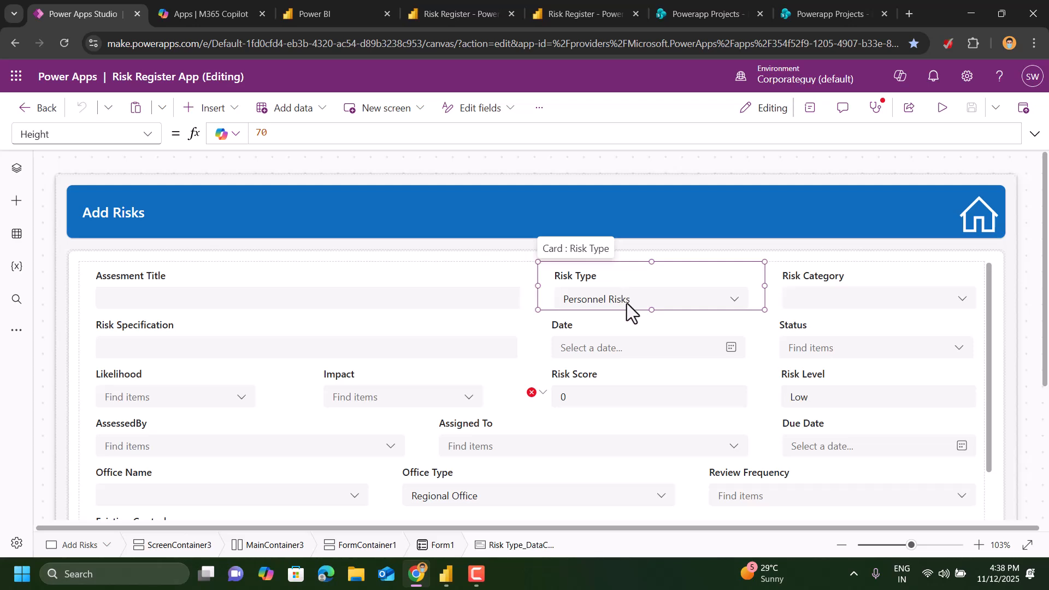
left_click(670, 294)
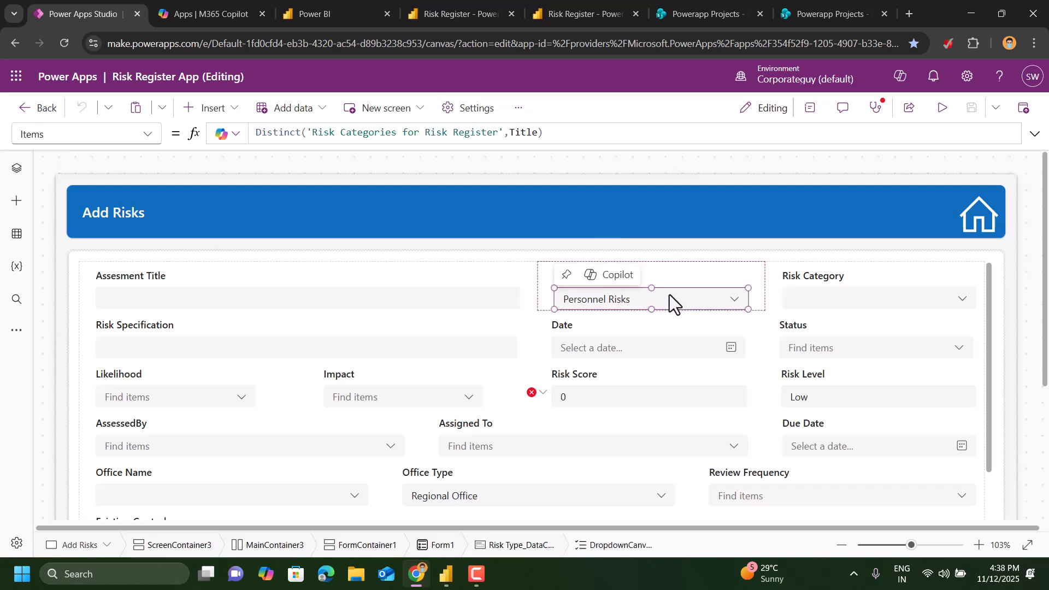
left_click_drag(744, 303, 683, 304)
left_click(706, 297)
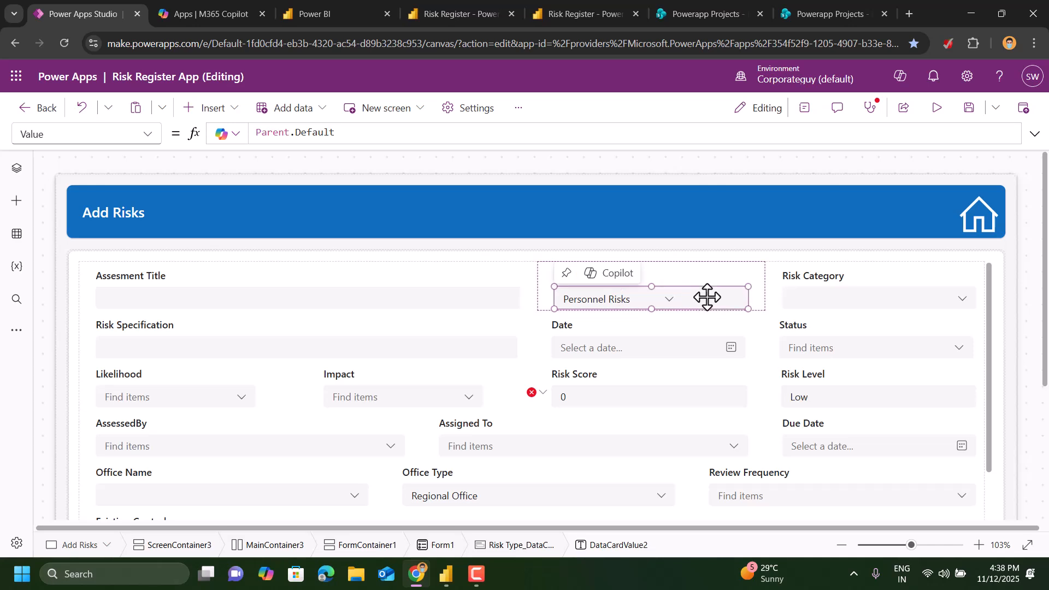
Search the insertable controls for "drop" to view the available dropdown types, and close the list without inserting one.
left_click(220, 113)
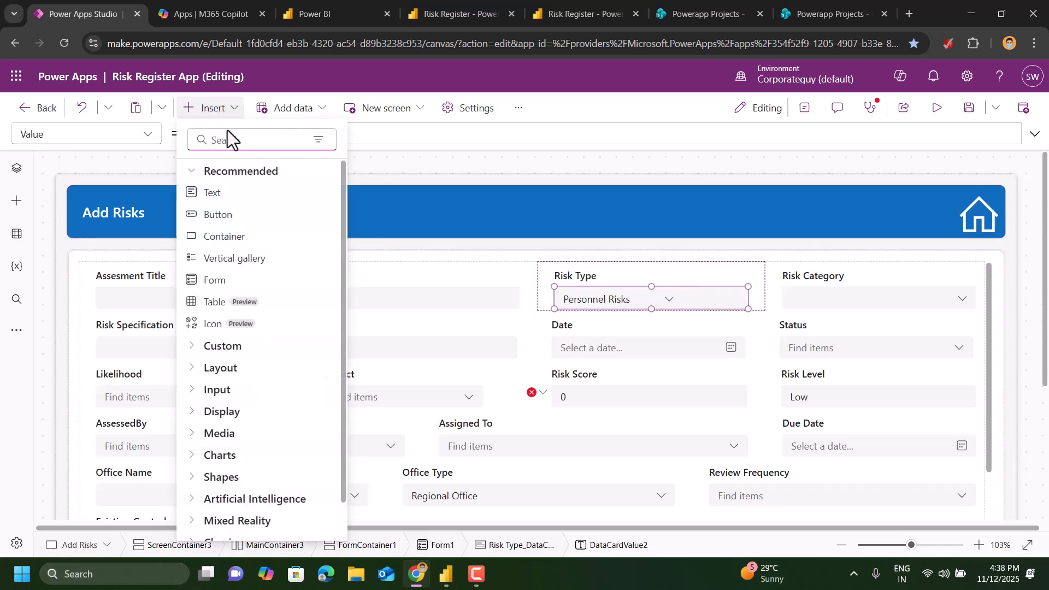
type("drop")
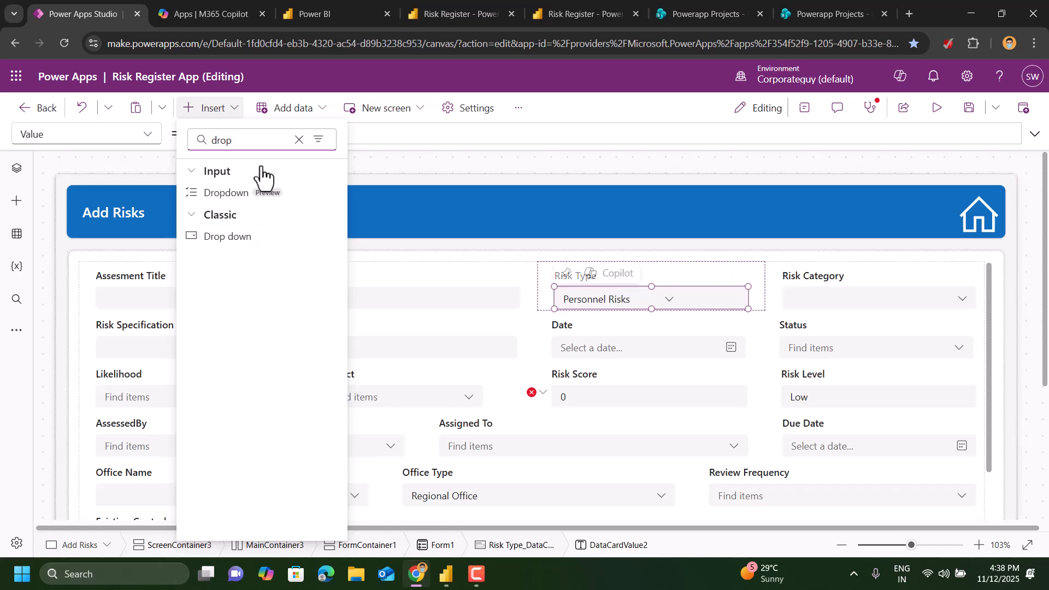
left_click(375, 162)
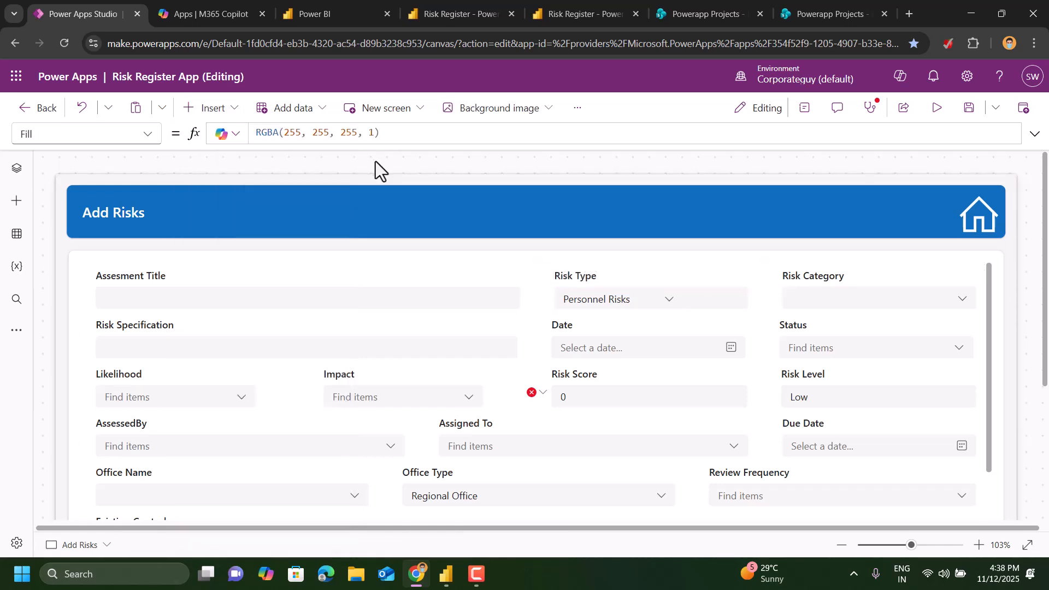
Inspect the Items formula of the Risk Type dropdown and the Value formula of the text input behind it.
left_click(600, 306)
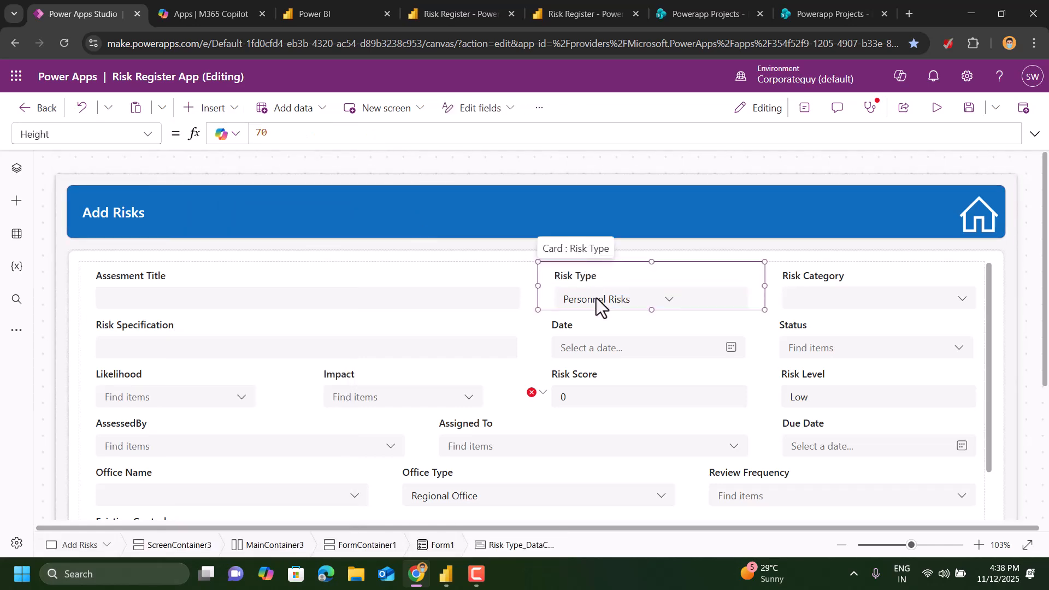
left_click(595, 297)
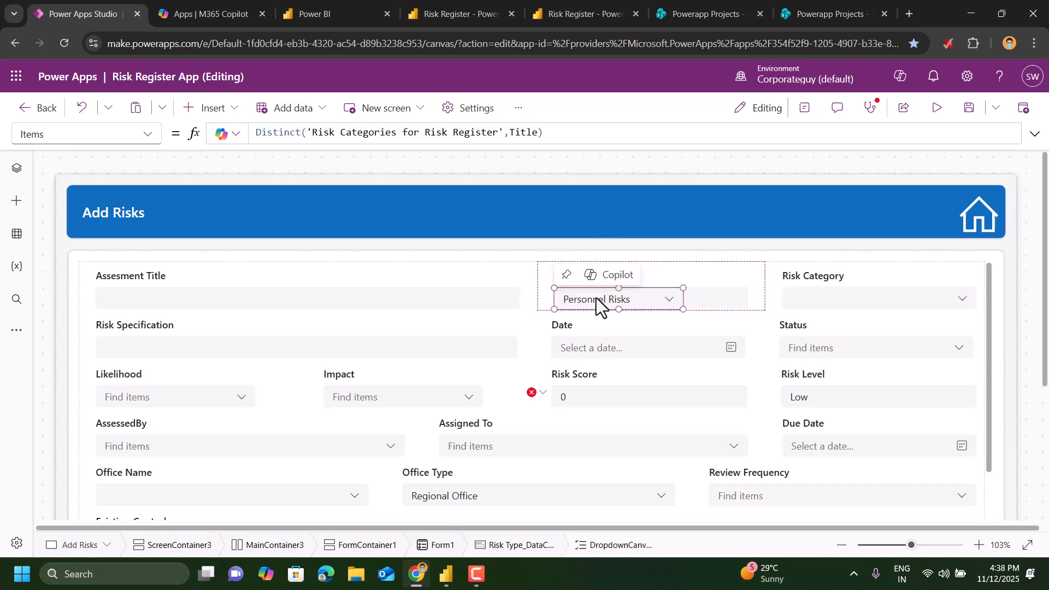
left_click(706, 296)
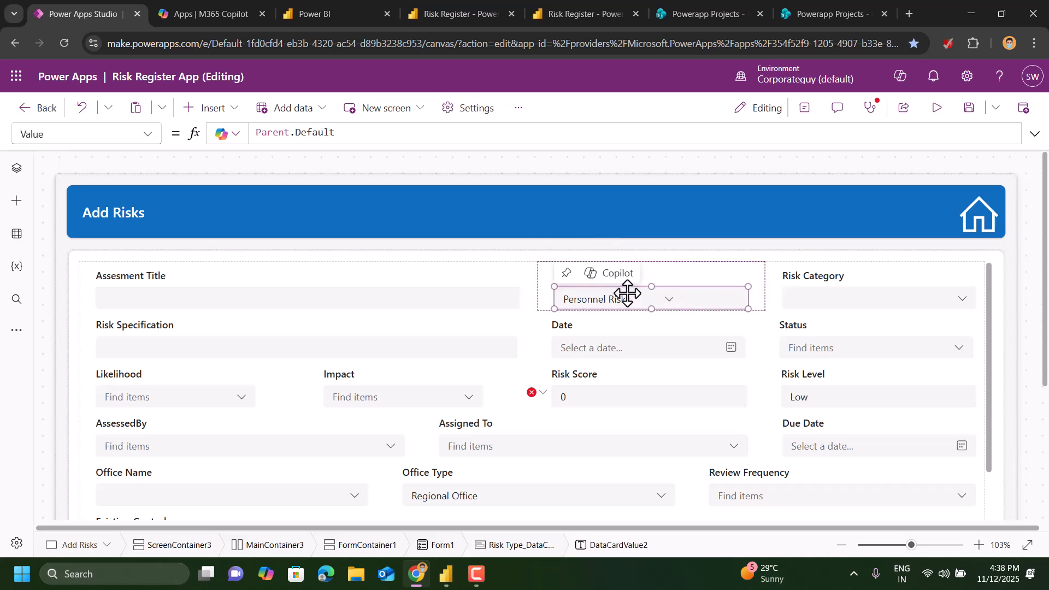
left_click(528, 297)
Compare the Risk Type dropdown's Items formula with the Risk Categories for Risk Register list in SharePoint, and return to Power Apps Studio.
left_click(590, 296)
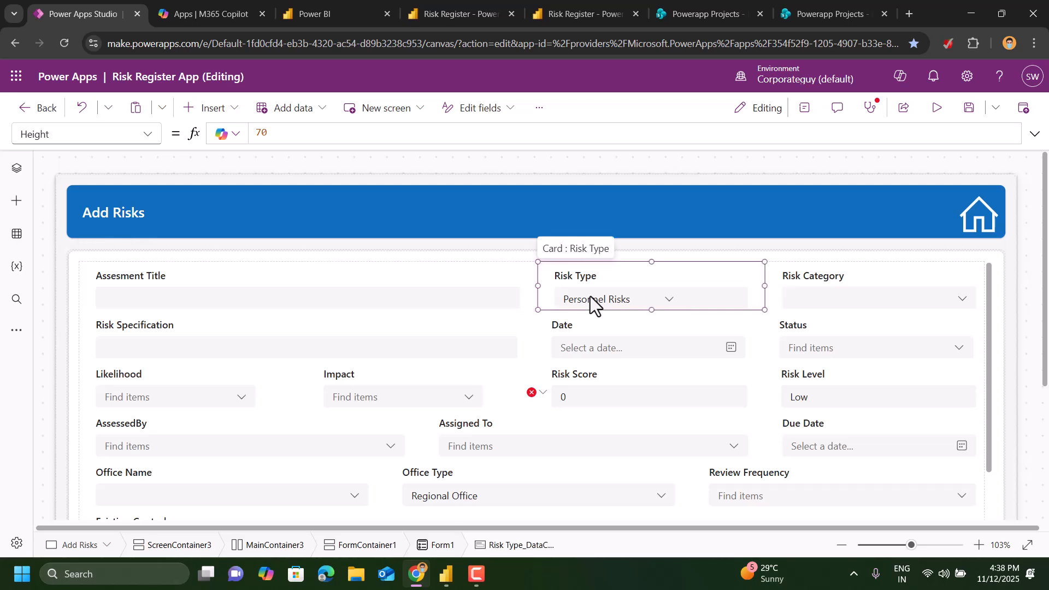
left_click(590, 296)
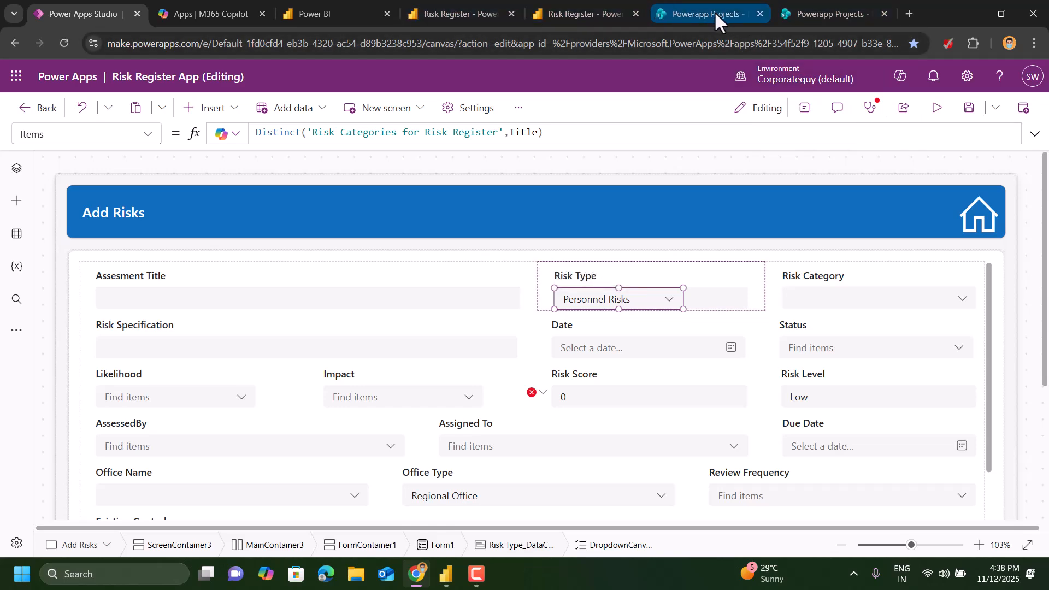
left_click(810, 14)
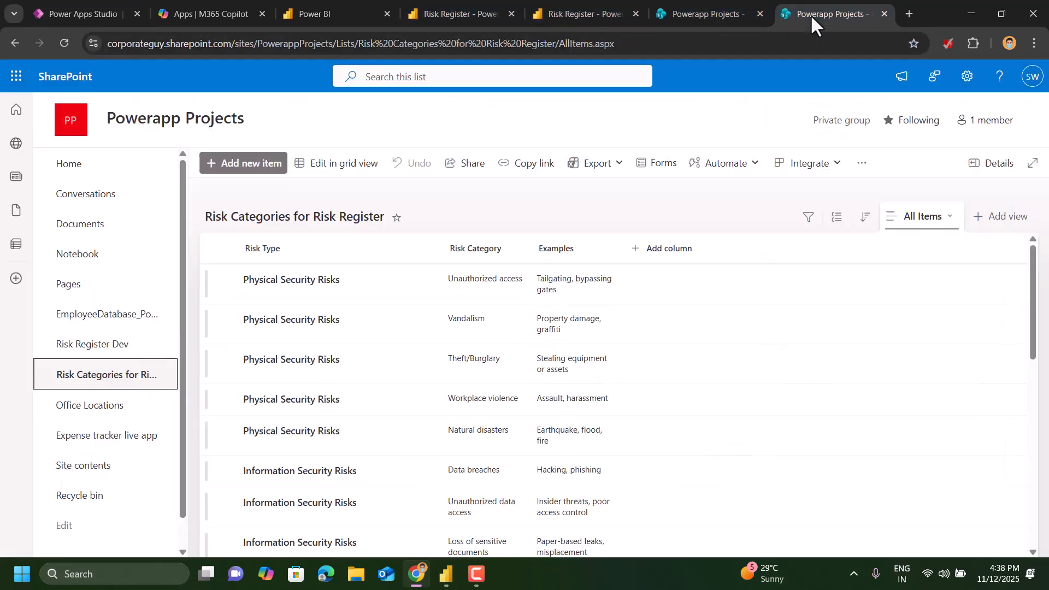
left_click(73, 16)
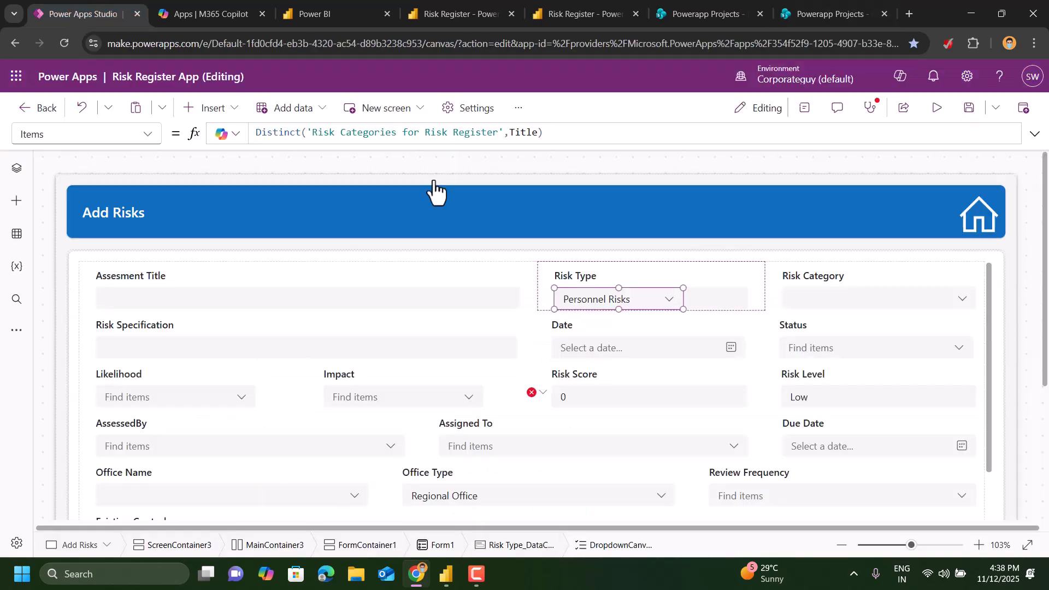
Show the control hierarchy with full names and examine the label, text input and dropdown controls inside the Risk Type card.
left_click(716, 296)
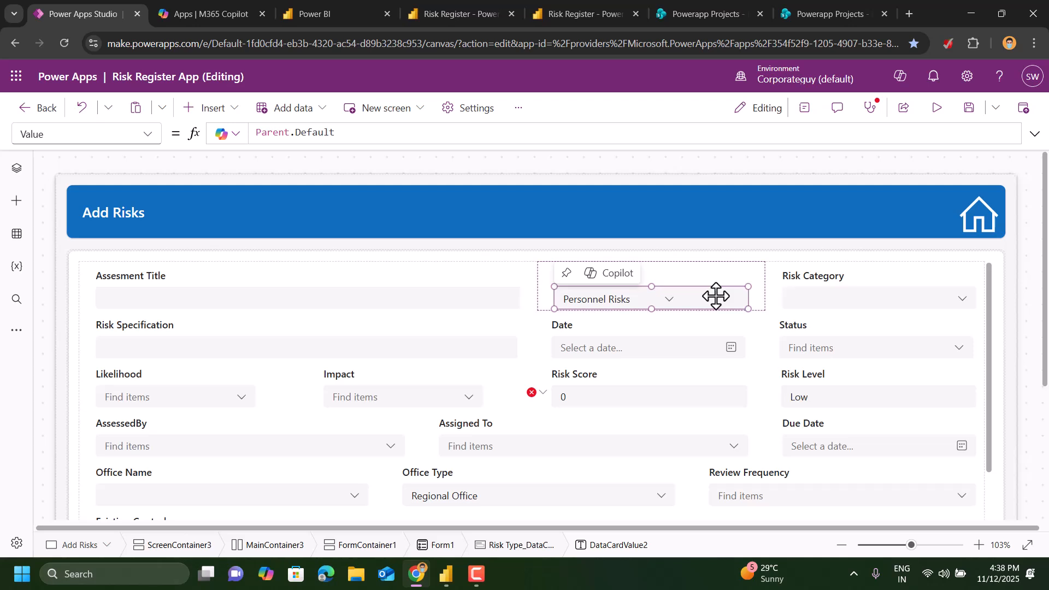
left_click(17, 169)
scroll(136, 415, "down", 10)
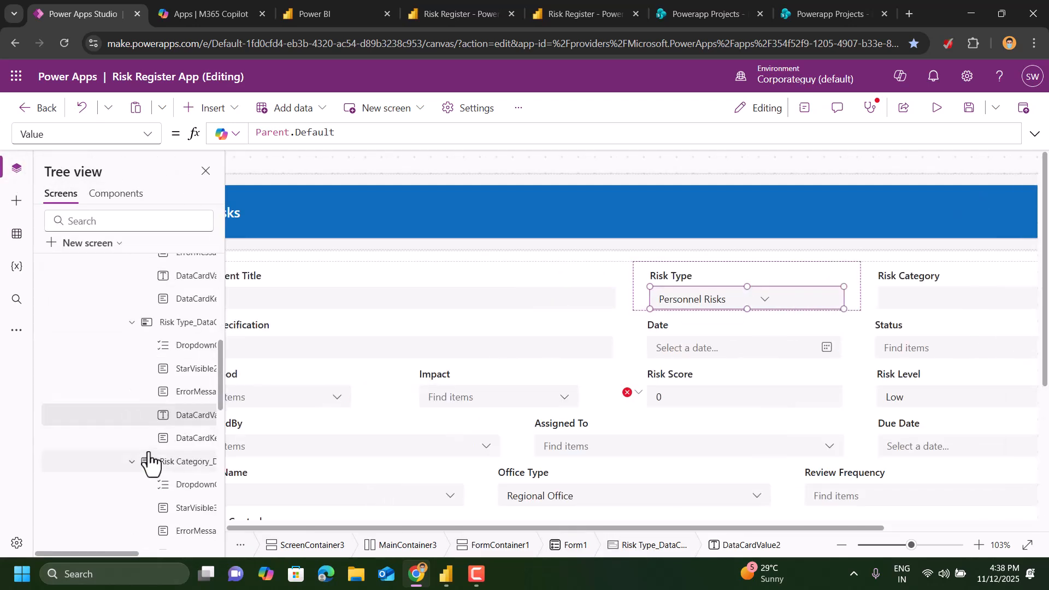
left_click_drag(224, 435, 320, 434)
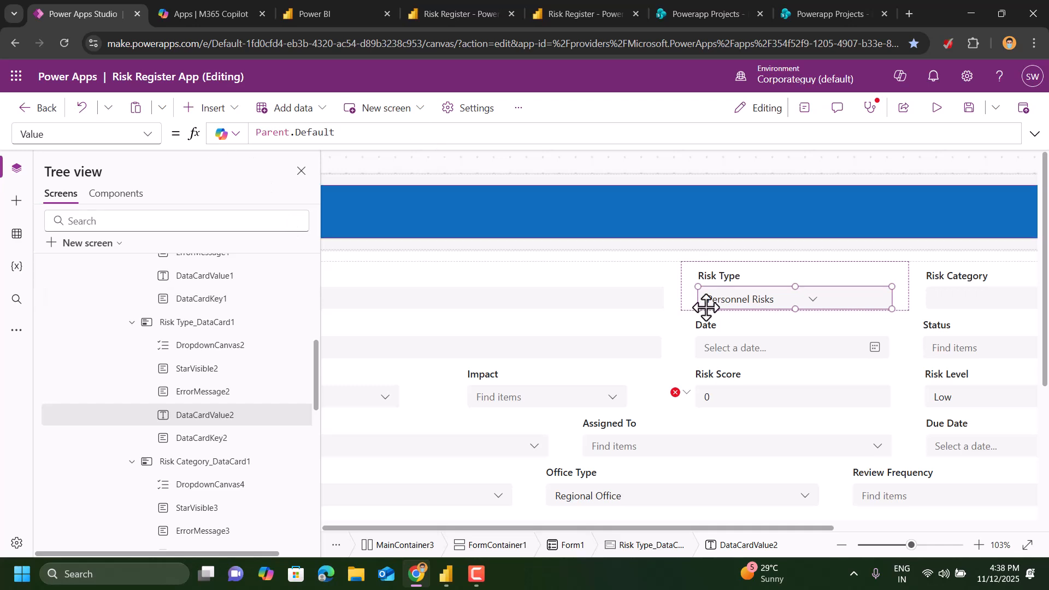
left_click(886, 282)
left_click(877, 299)
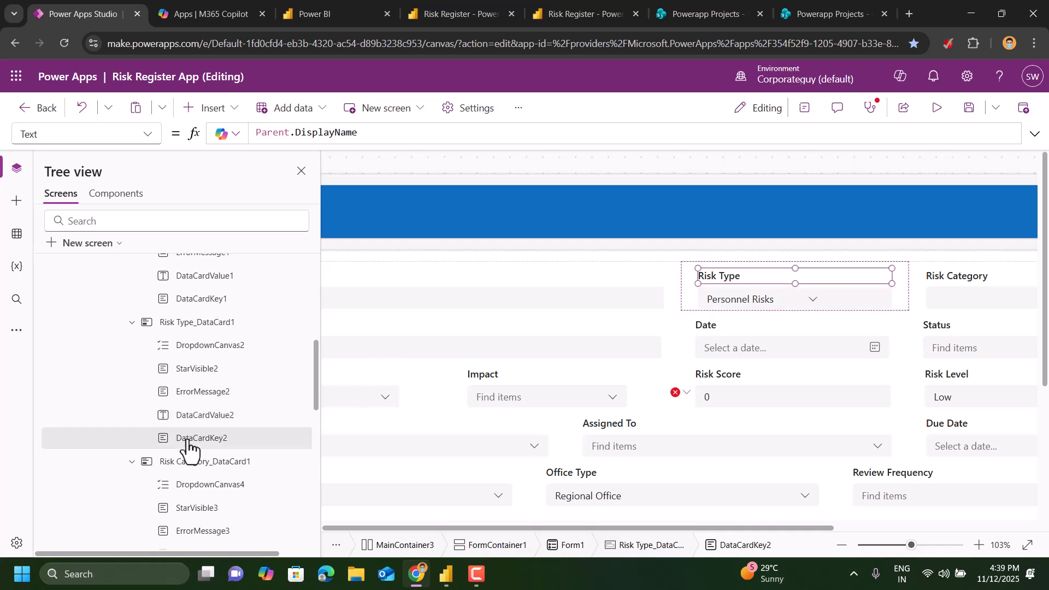
left_click(214, 346)
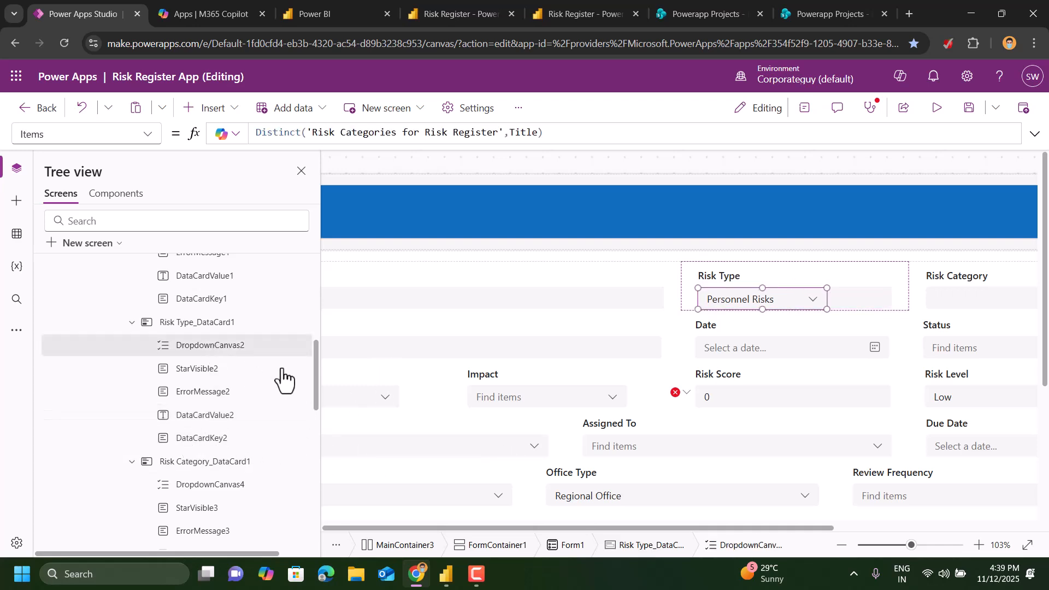
Set the Value formula of DataCardValue2 in the Risk Type card to DropdownCanvas2.Selected.Value, and reselect the control to check it.
left_click(195, 419)
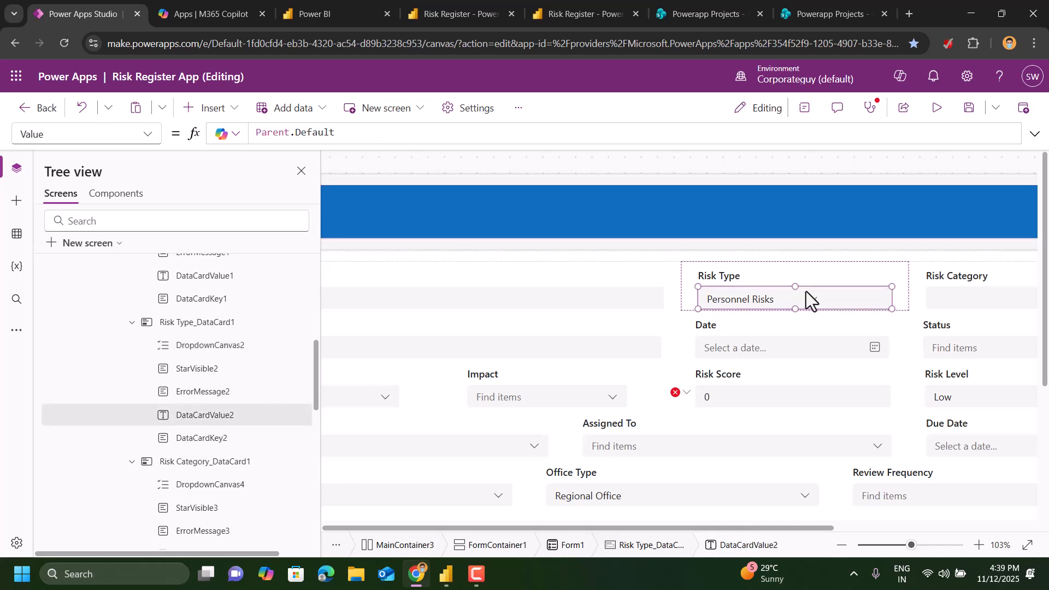
triple_click(348, 134)
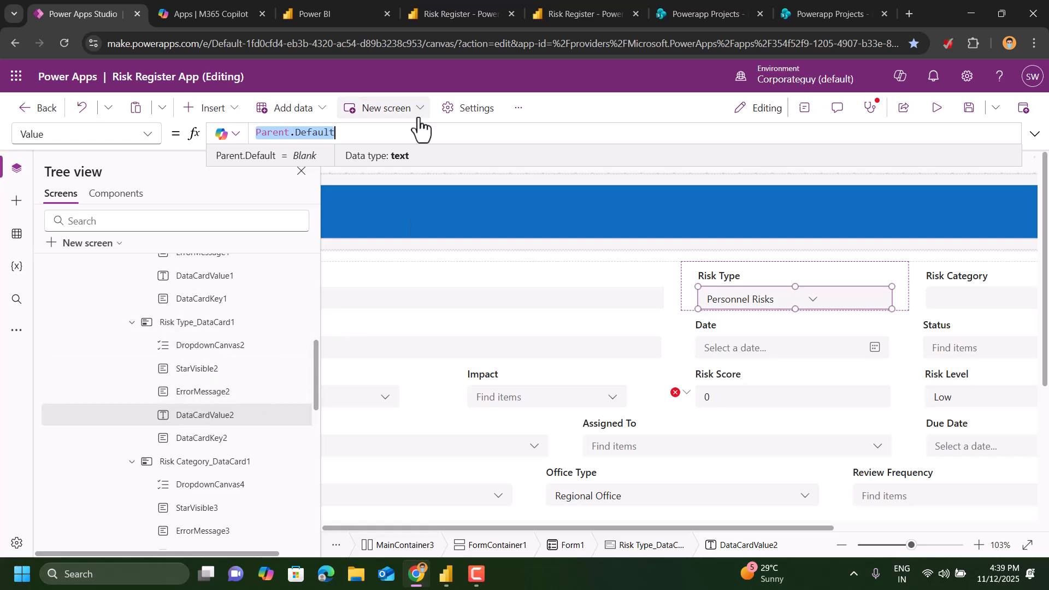
type("drop")
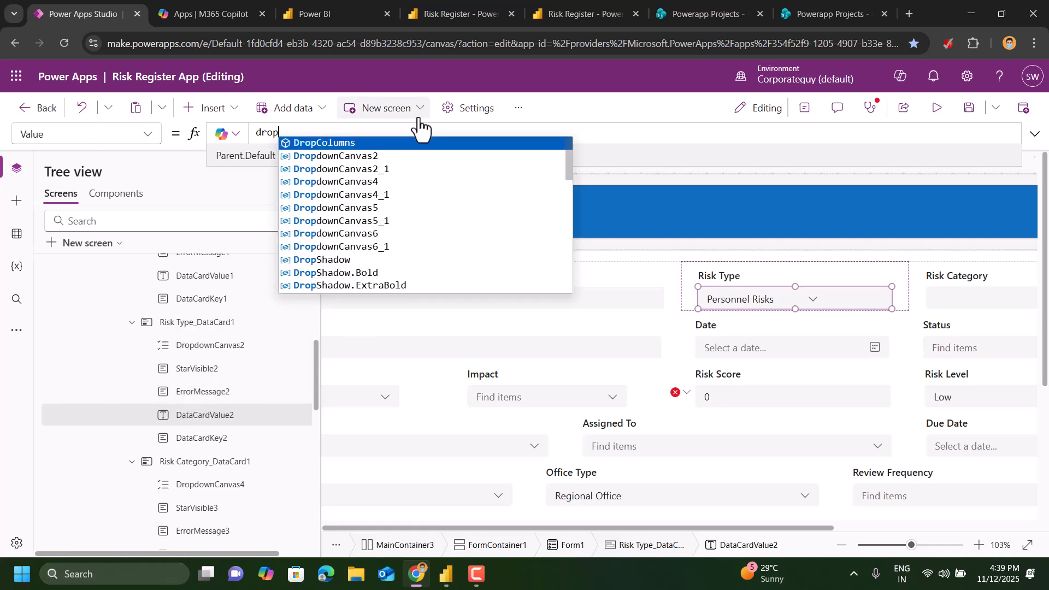
type("dw")
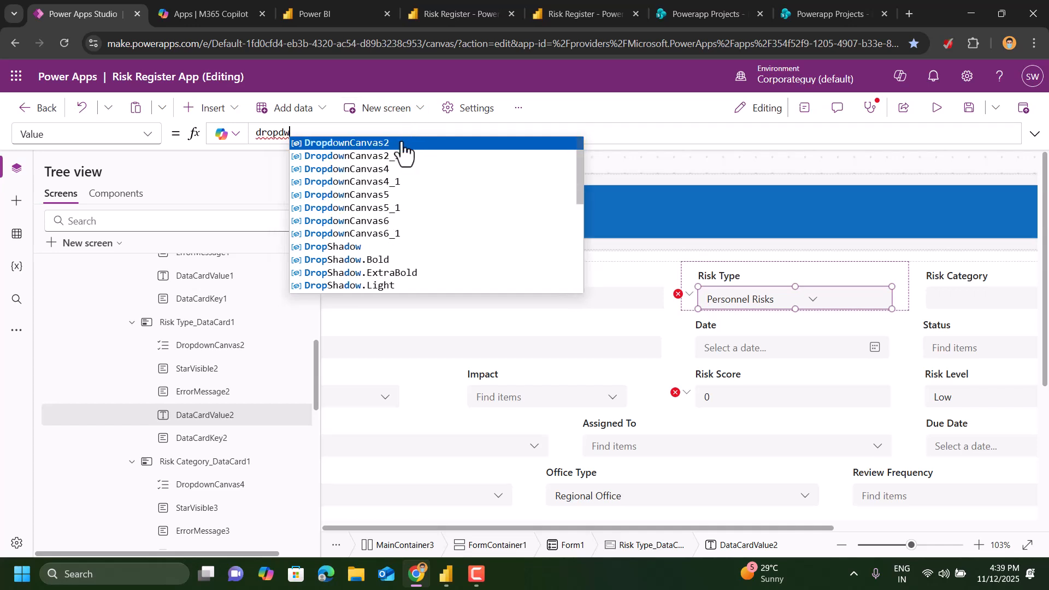
left_click(410, 143)
type(".sele")
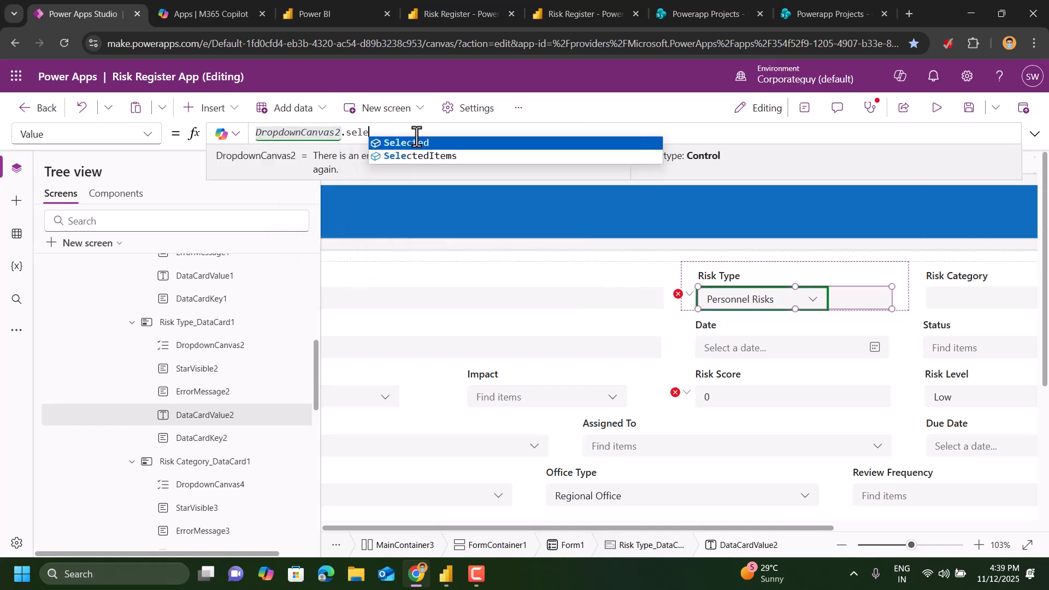
left_click(417, 138)
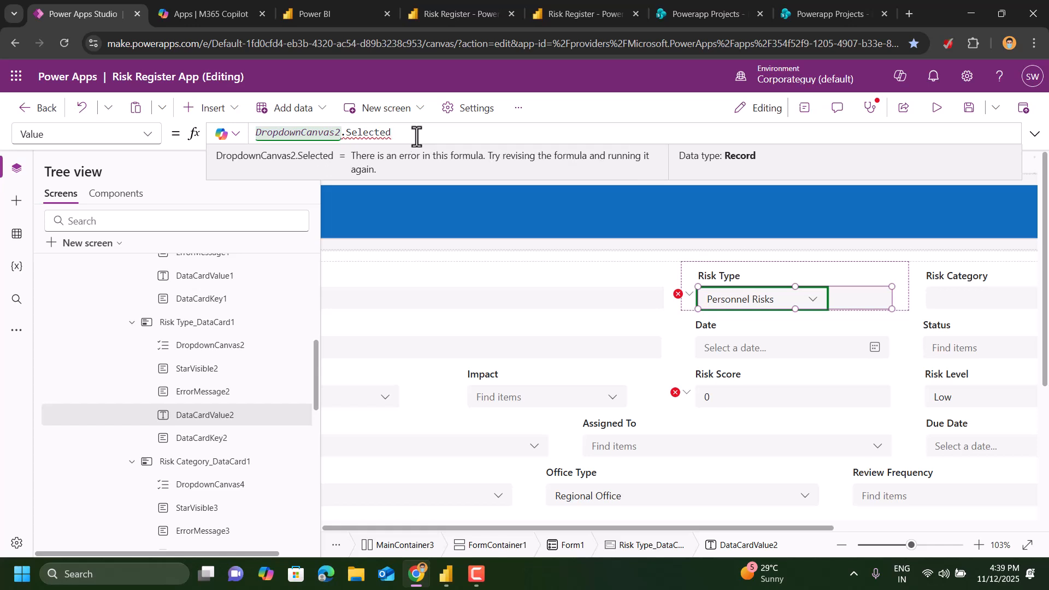
type(".va")
left_click(416, 138)
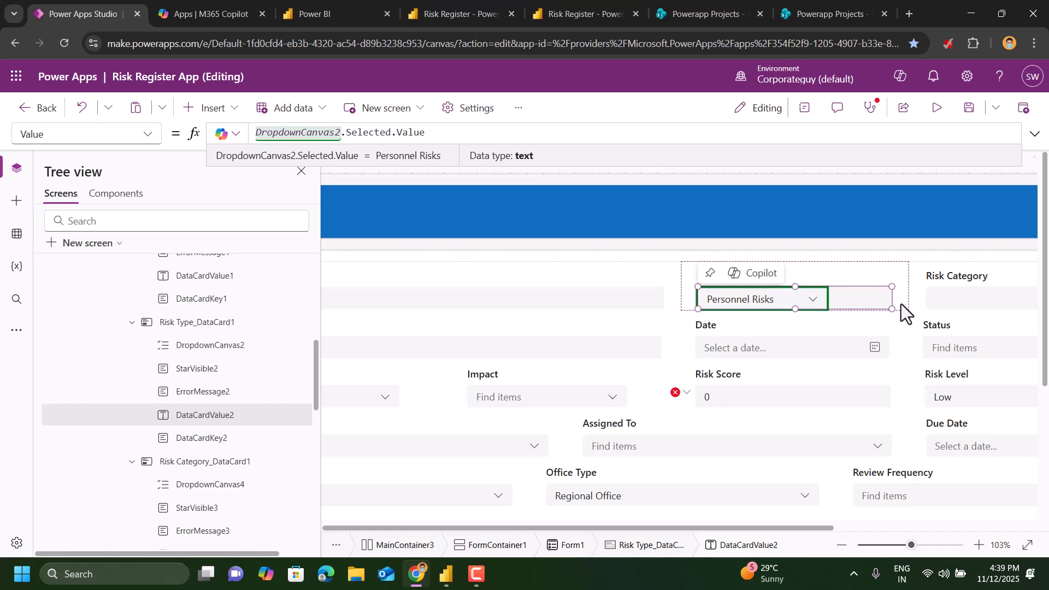
left_click(879, 304)
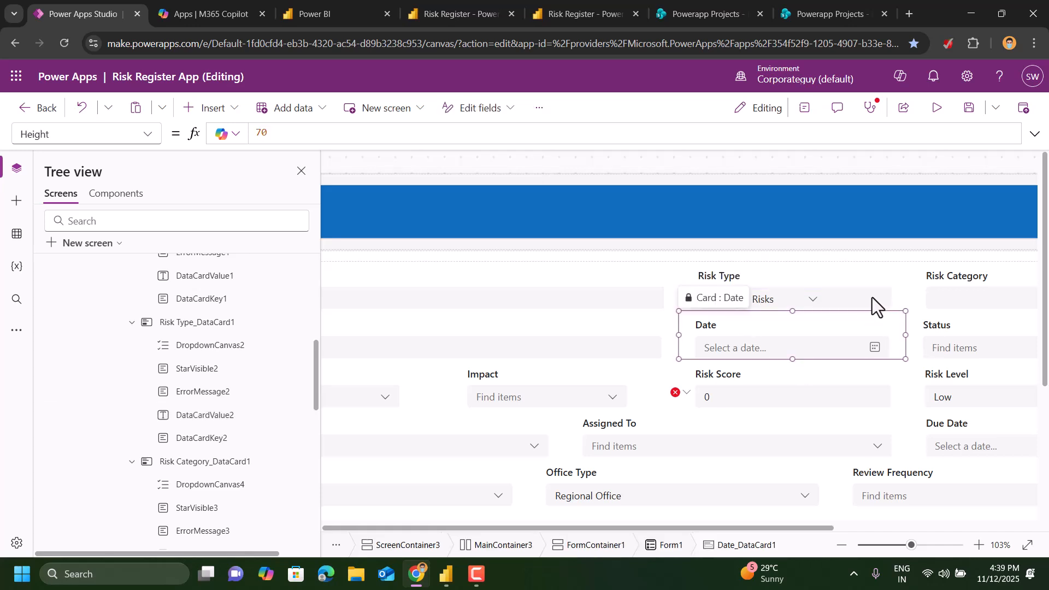
left_click(871, 297)
left_click(871, 297)
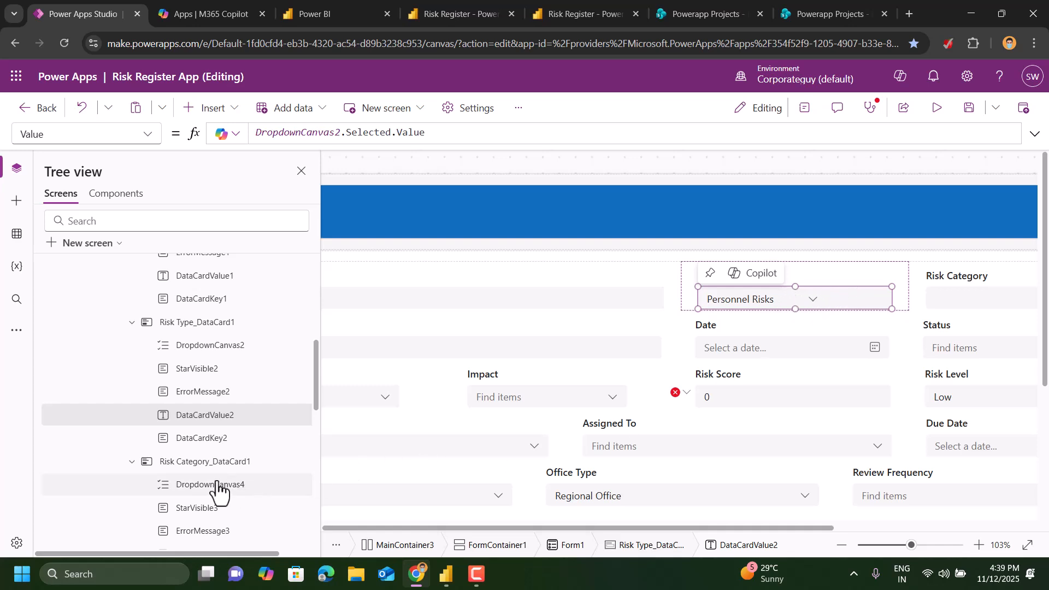
Inspect the Items formula of DropdownCanvas4 in the Risk Category card, and the Value formula and available properties of DataCardValue3.
left_click(200, 488)
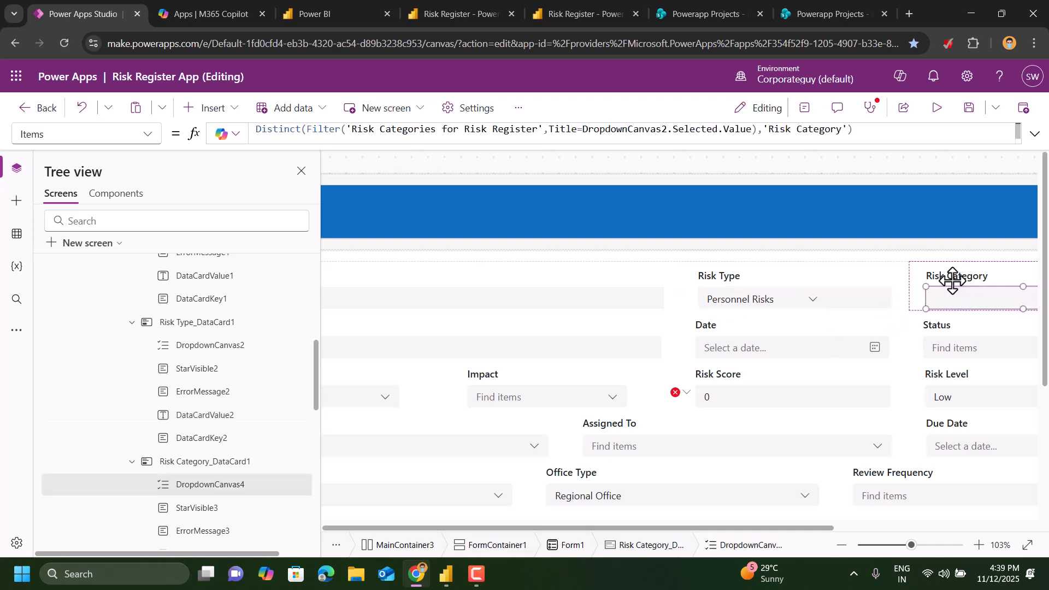
scroll(164, 511, "down", 1)
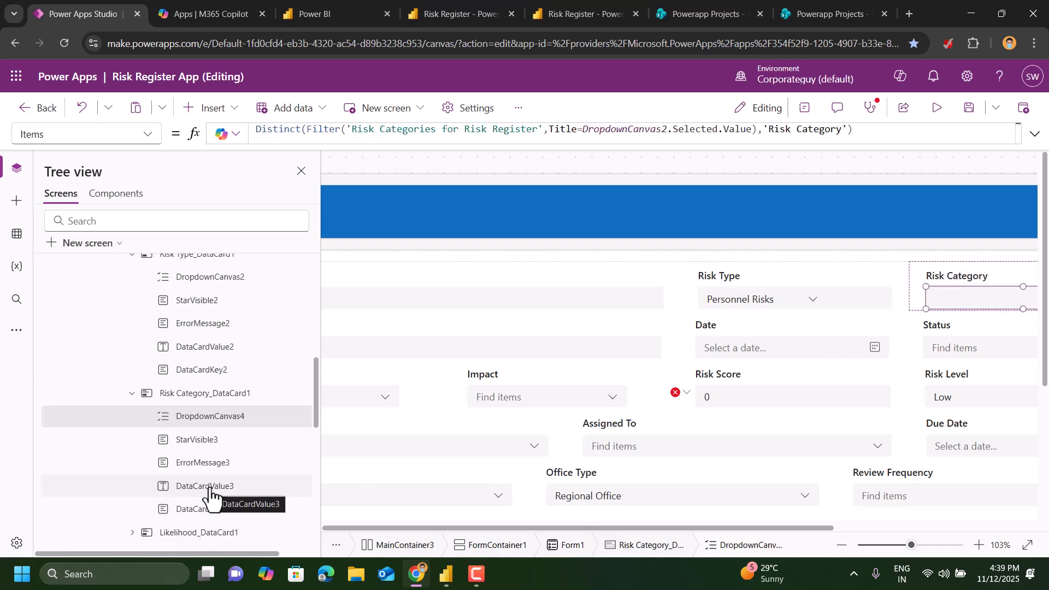
left_click(212, 493)
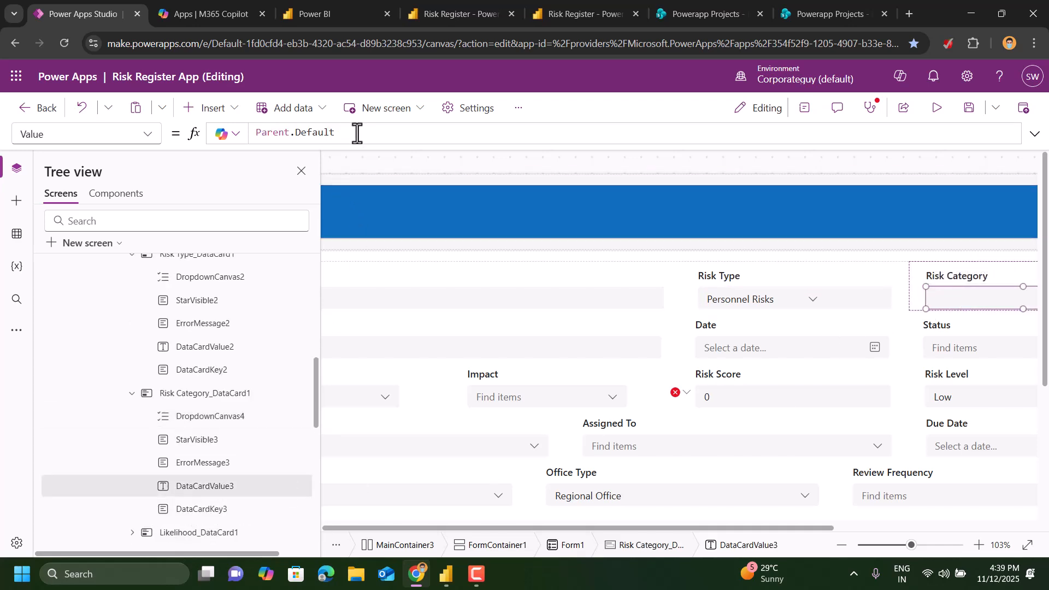
left_click(146, 135)
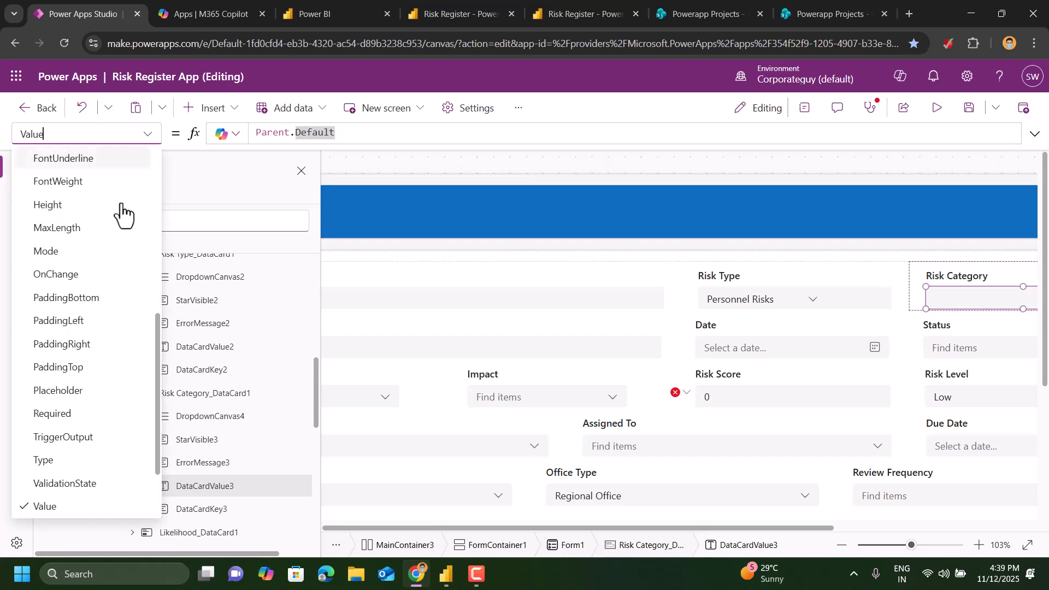
scroll(105, 436, "up", 6)
scroll(104, 436, "down", 8)
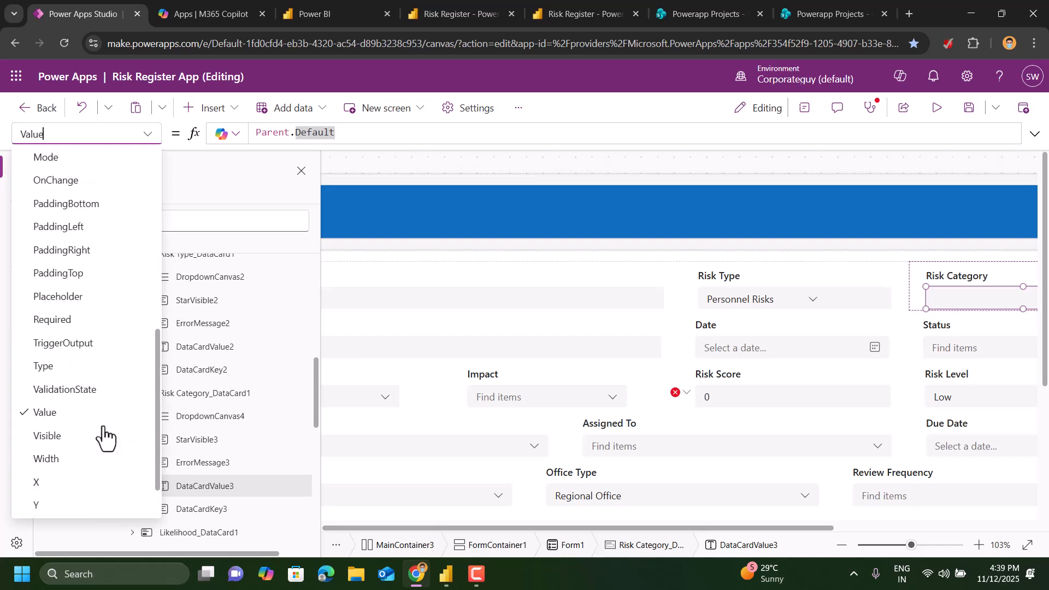
scroll(105, 435, "up", 8)
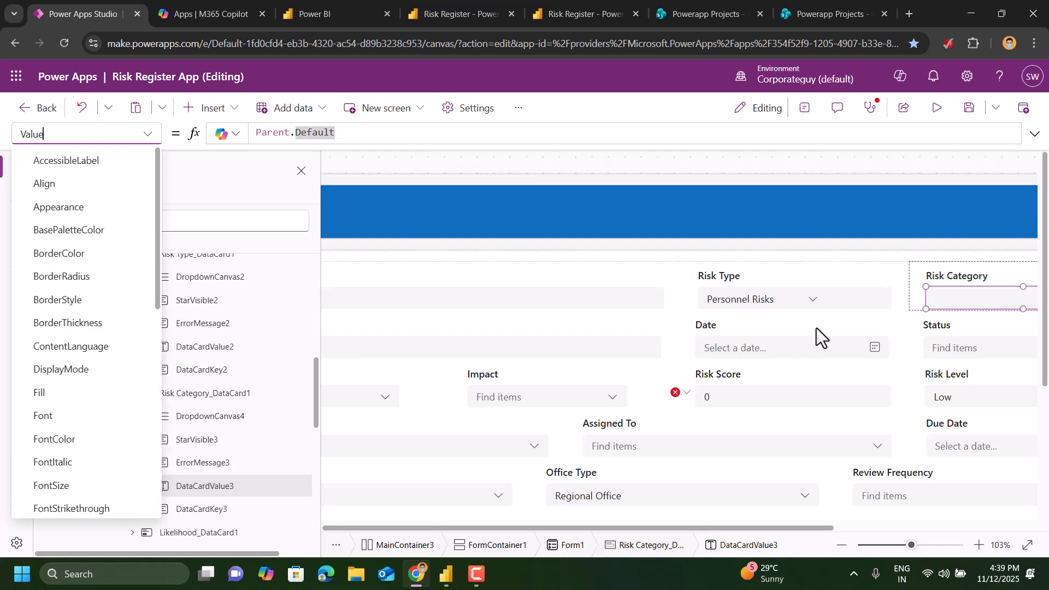
Close the property list and select the Likelihood field's choice control to inspect its Items formula.
left_click_drag(707, 527, 781, 517)
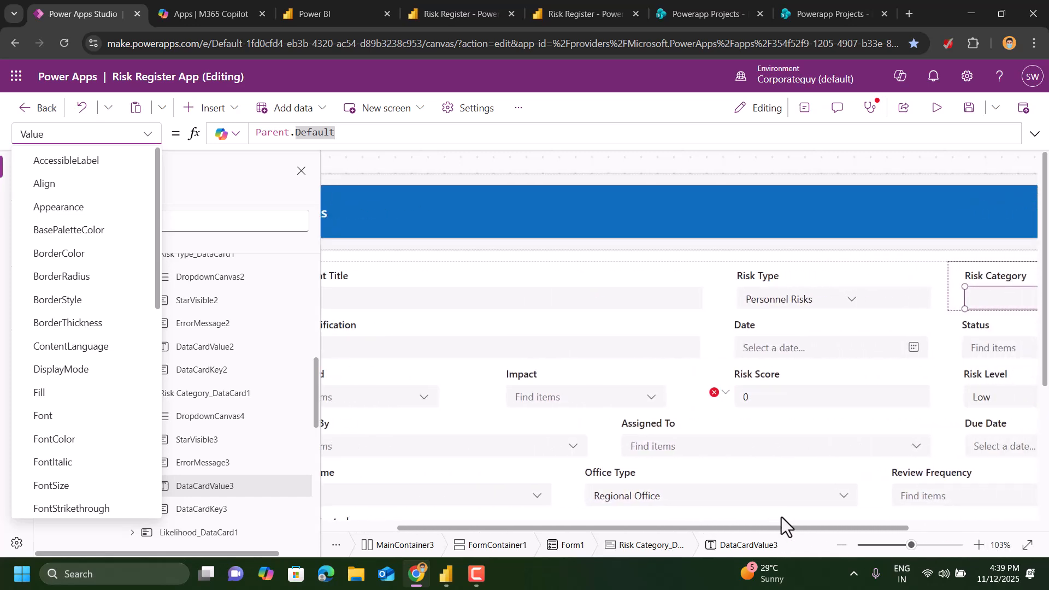
left_click(781, 516)
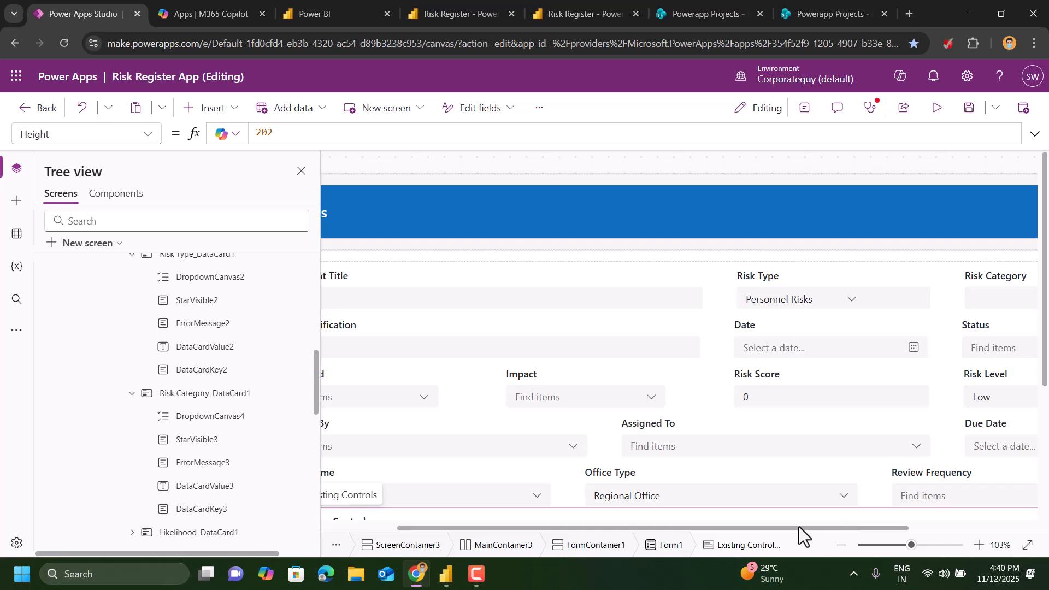
left_click_drag(792, 528, 707, 523)
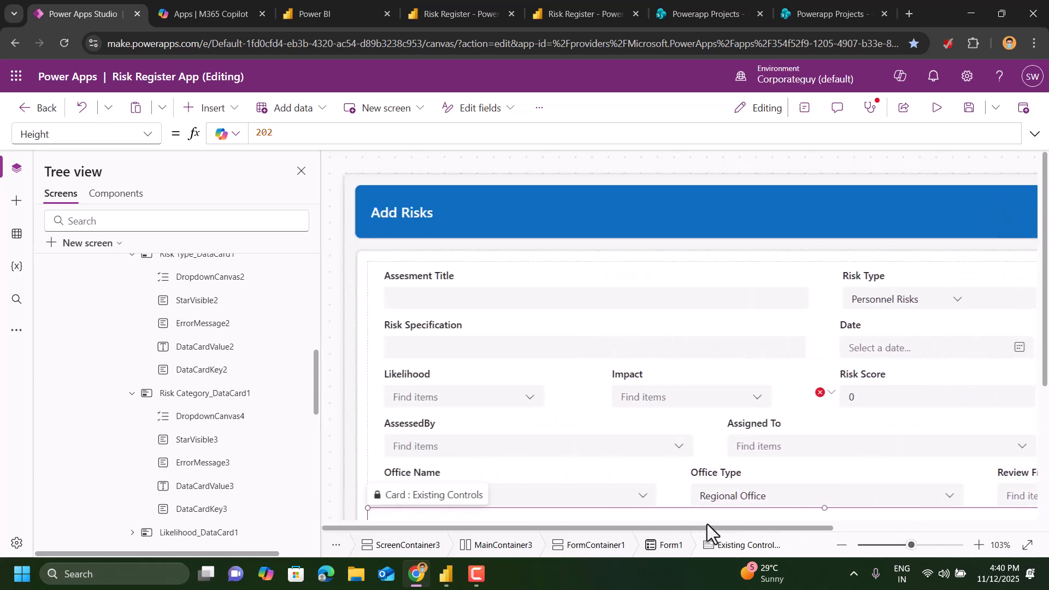
left_click(466, 401)
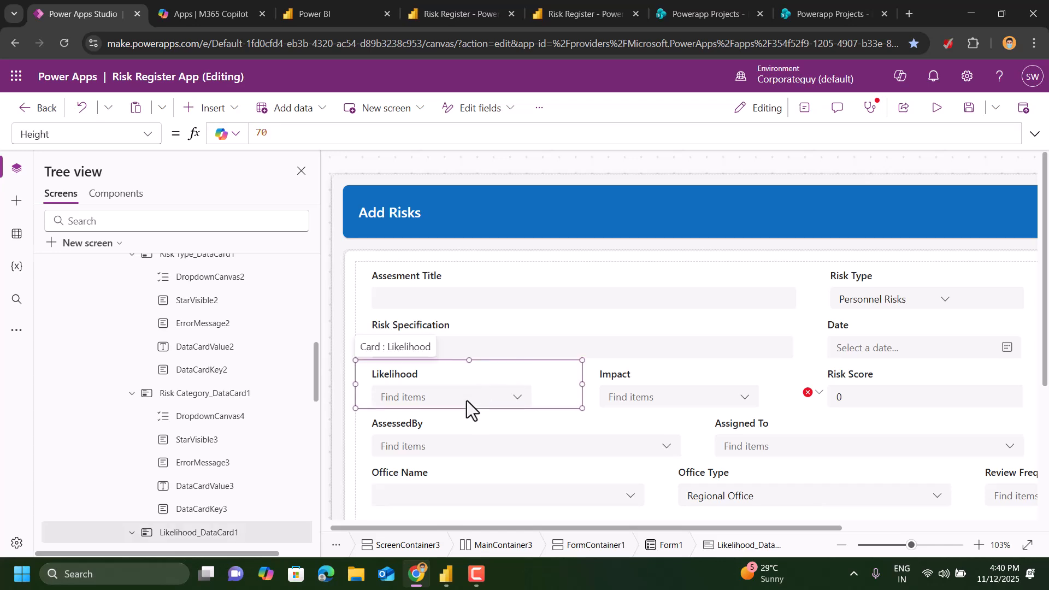
left_click(466, 401)
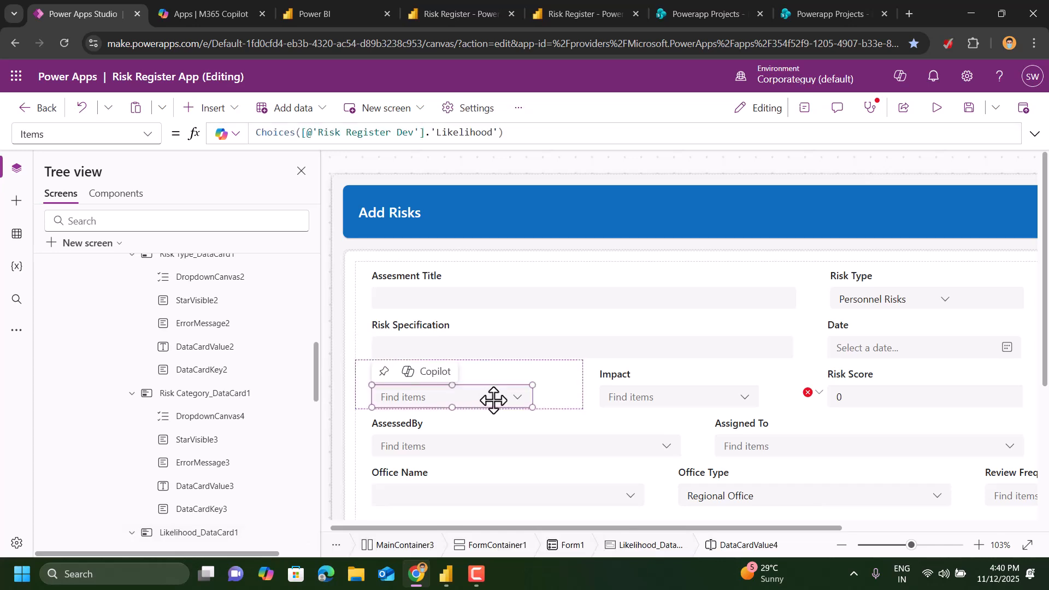
Examine the selectable options of the Likelihood and Impact fields and the Items formula of the Impact choice control.
left_click(493, 401)
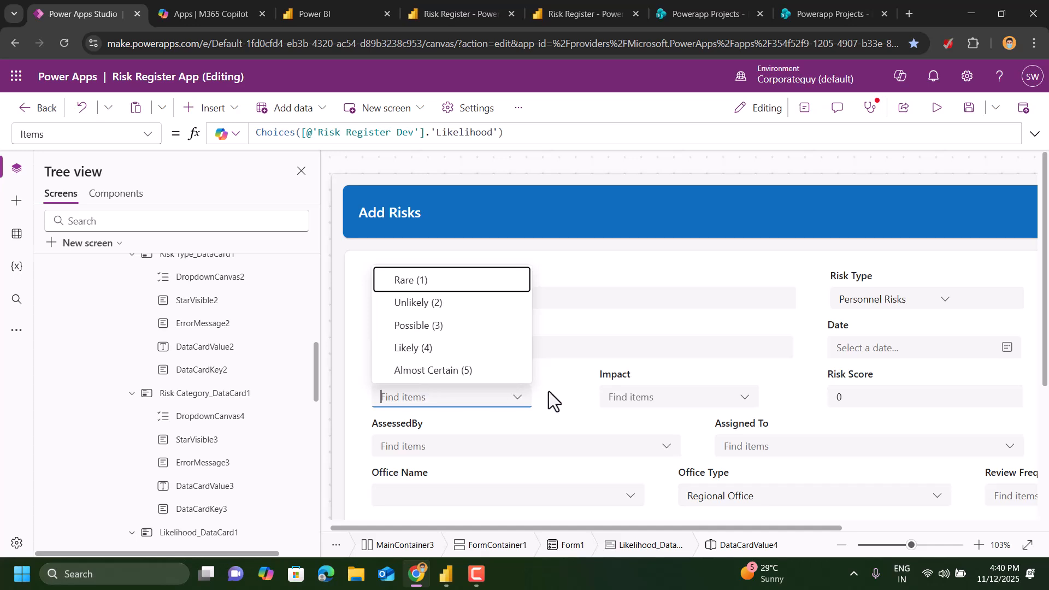
left_click(551, 368)
left_click(653, 398)
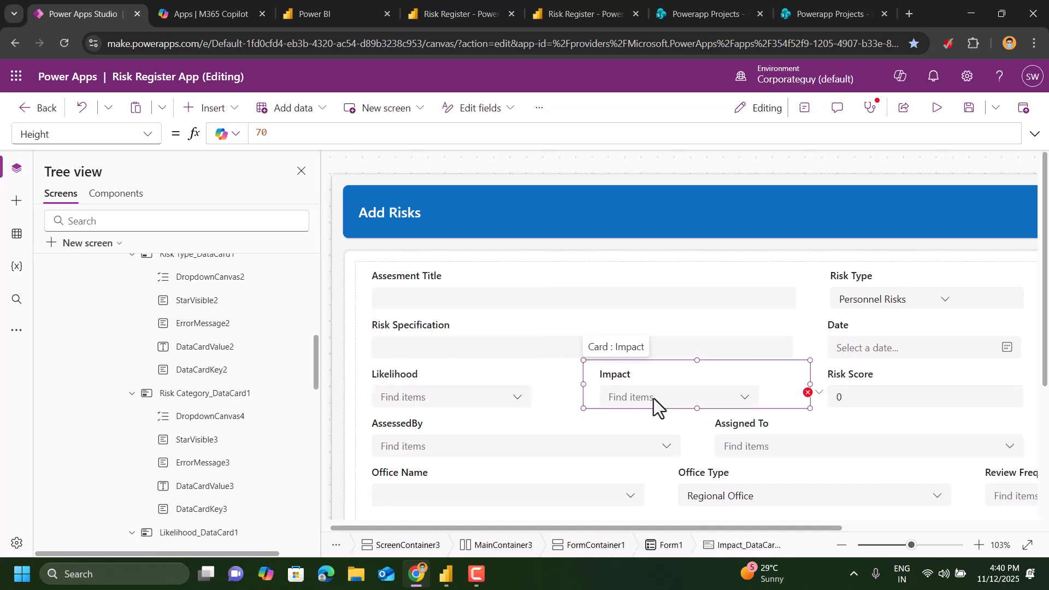
left_click(654, 398)
left_click(654, 398)
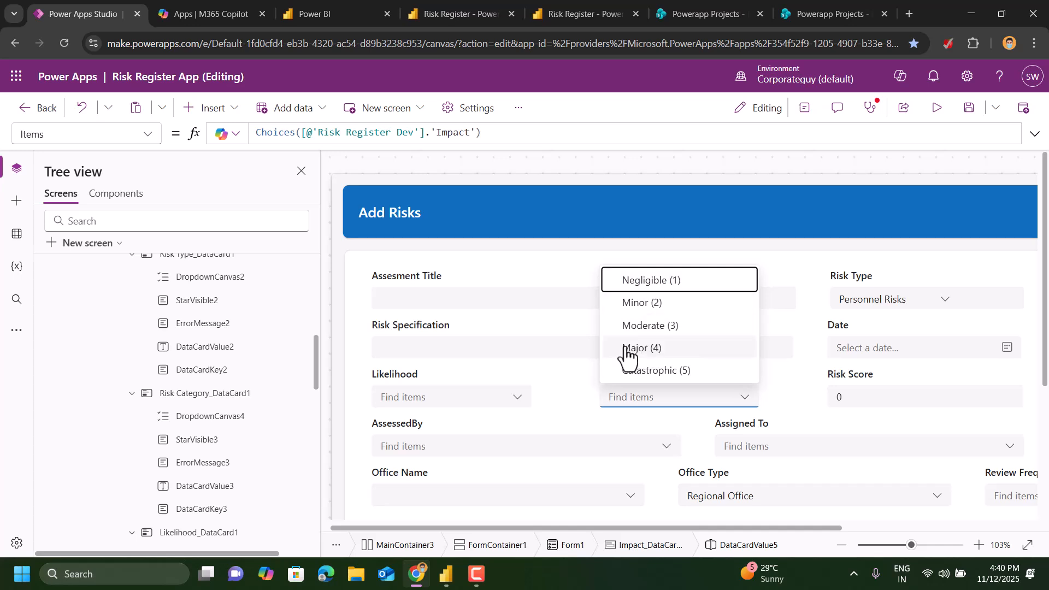
left_click(553, 372)
left_click(552, 372)
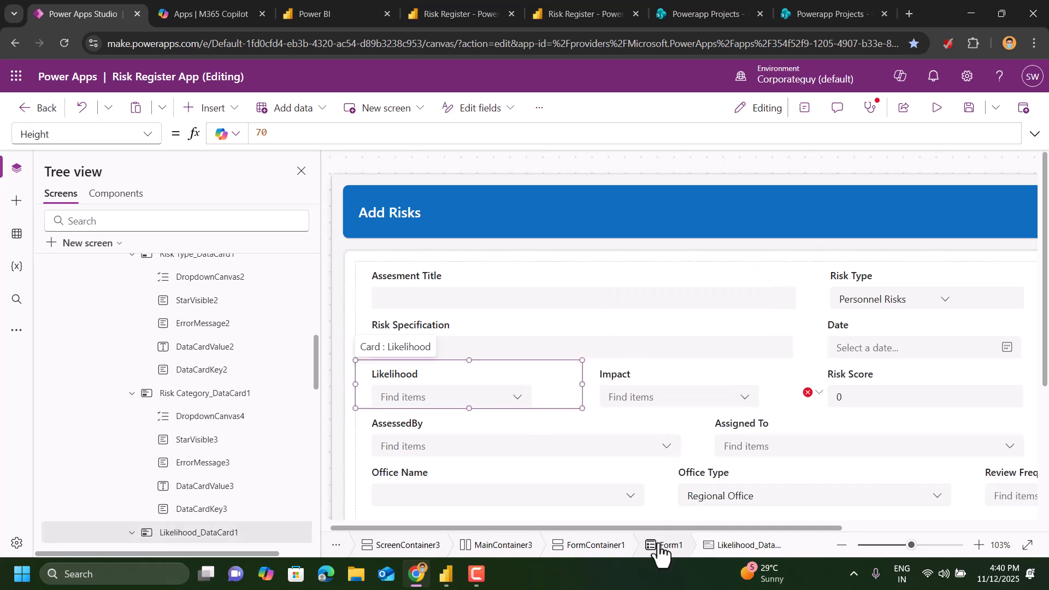
Select the Risk Score field's input in the form and inspect its Value formula.
left_click_drag(648, 529, 802, 529)
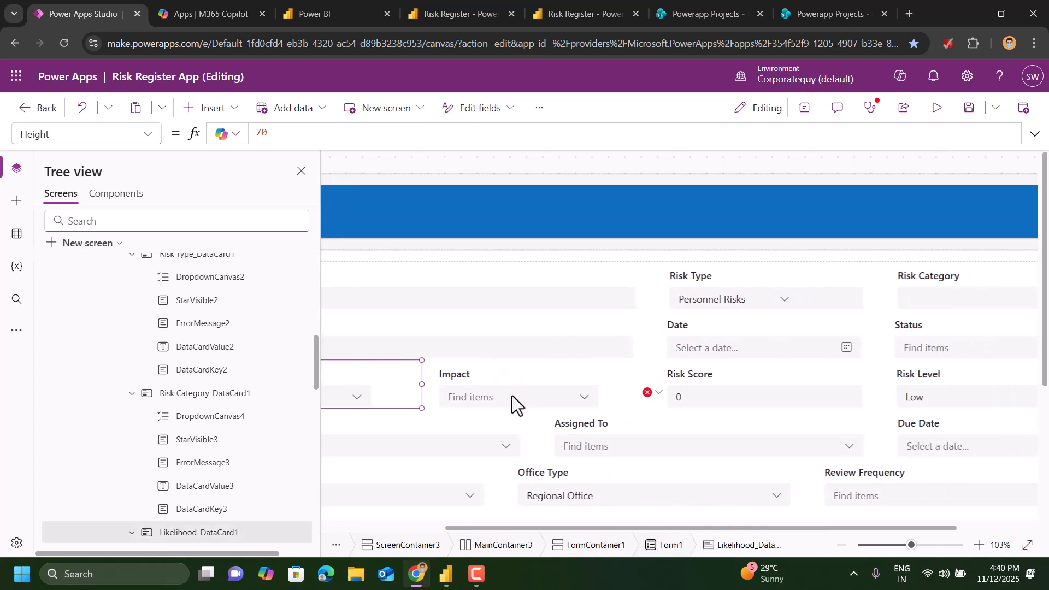
left_click(512, 396)
left_click(730, 398)
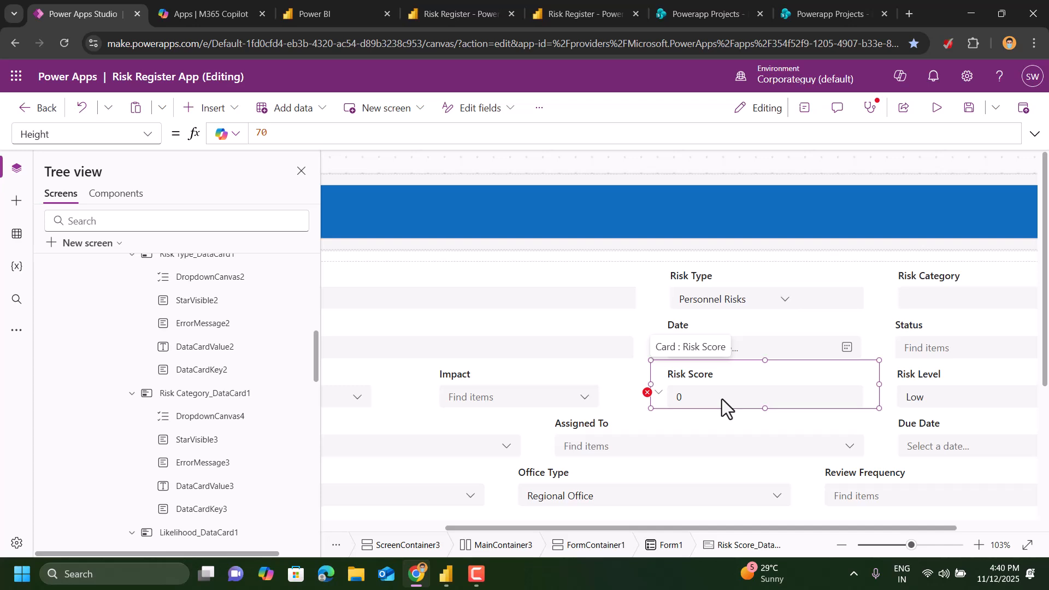
left_click(722, 399)
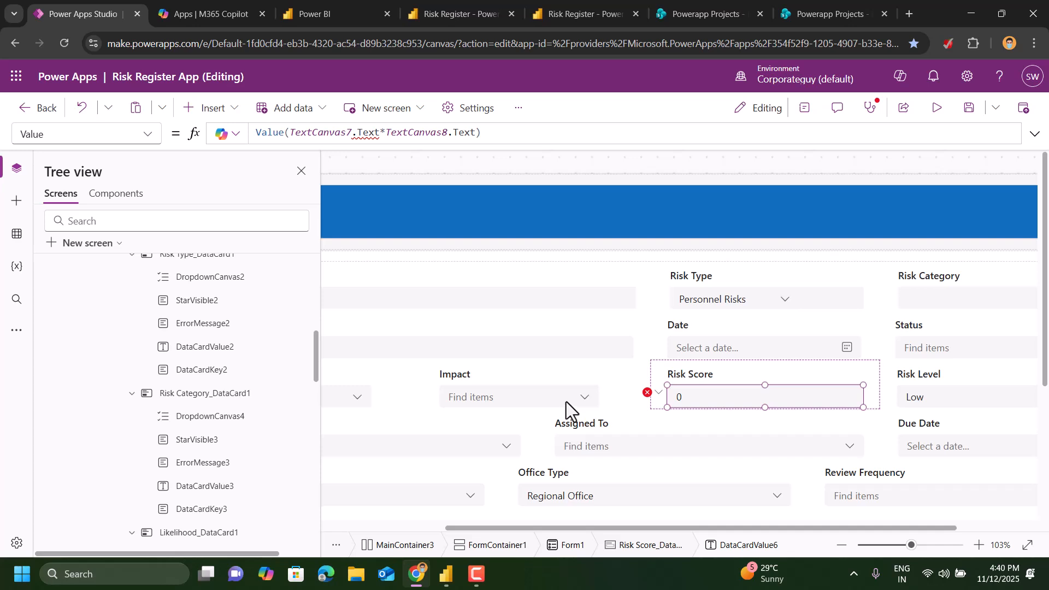
Adjust the width of the Impact field's choice control, ending slightly wider so it meets the small text label beside it.
left_click(584, 395)
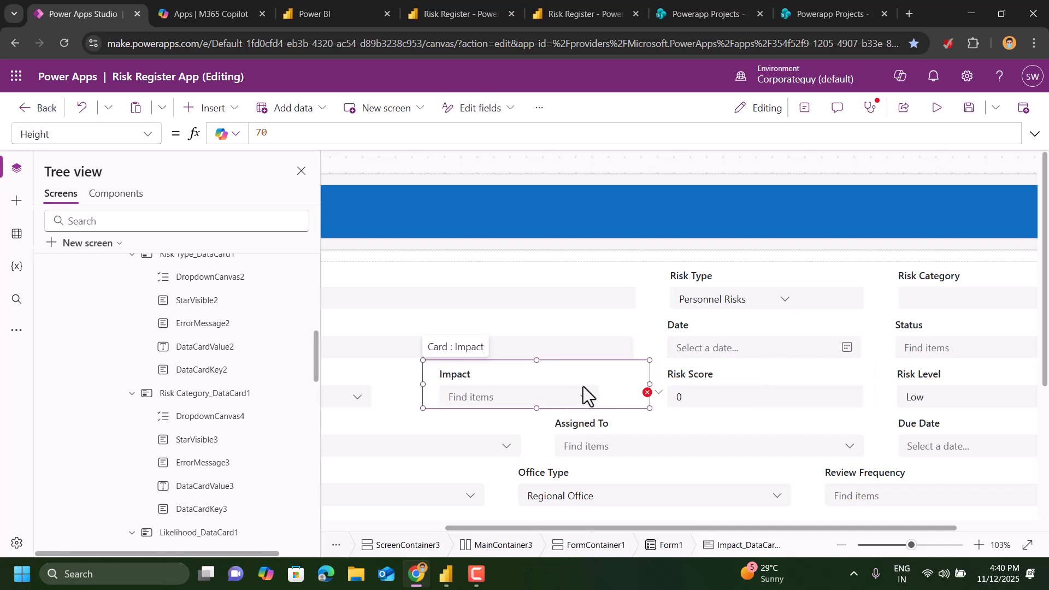
left_click(544, 398)
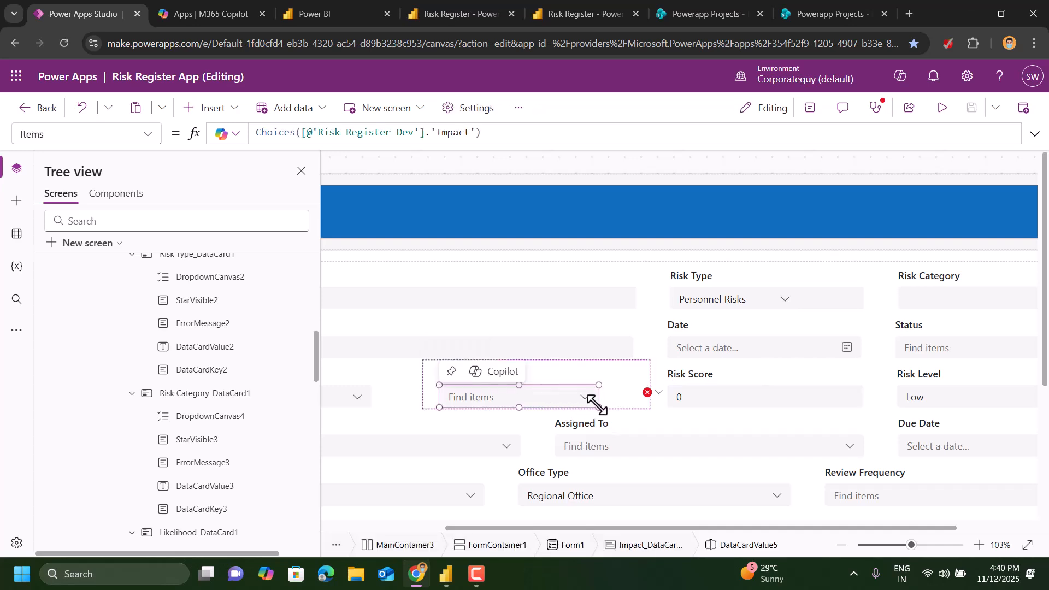
key("shift+Left")
key("shift+Left")
key("shift+Left")
key("shift+Left")
key("shift+Left")
key("shift+Left")
key("shift+Left")
key("shift+Left")
key("shift+Left")
key("shift+Left")
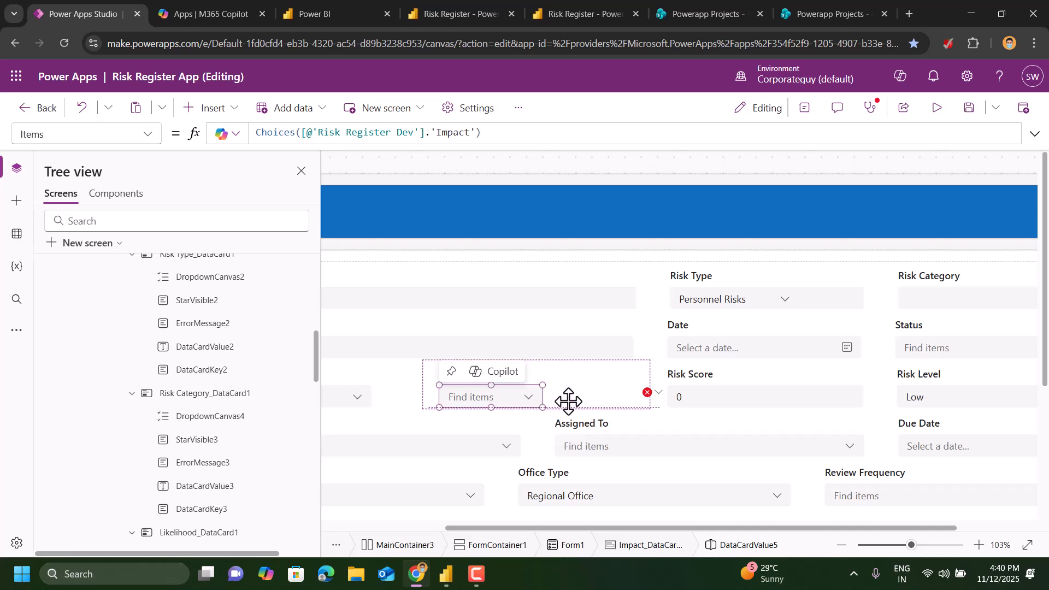
key("shift+Right")
key("shift+Right")
key("shift+Right")
key("shift+Right")
key("shift+Right")
key("shift+Right")
key("shift+Right")
key("shift+Right")
key("shift+Right")
key("shift+Right")
key("shift+Right")
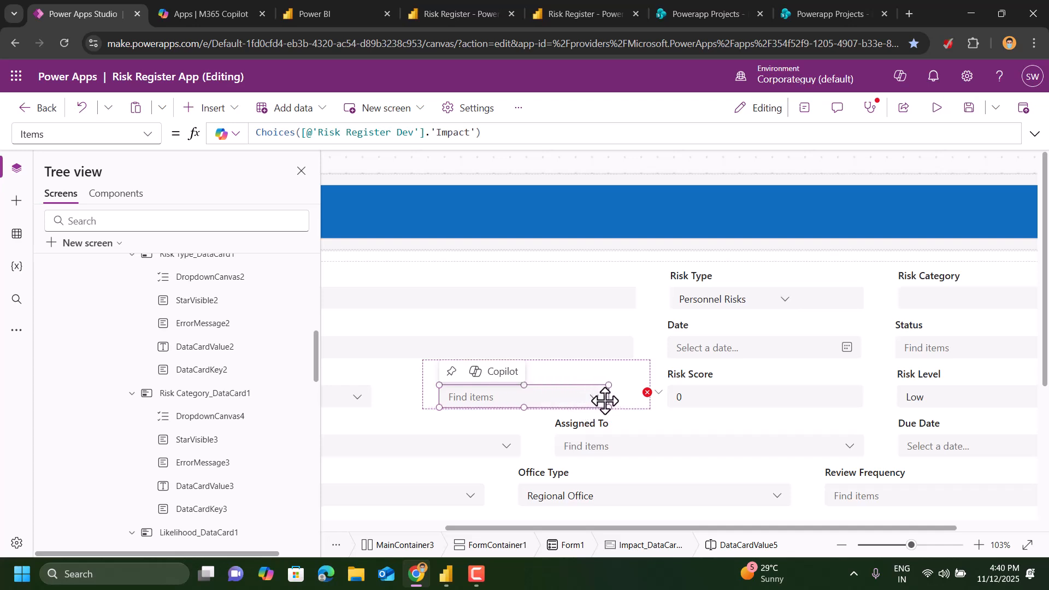
Select TextCanvas7 in the Impact card and examine its full Switch formula, including how each impact option maps to a number.
scroll(234, 432, "down", 8)
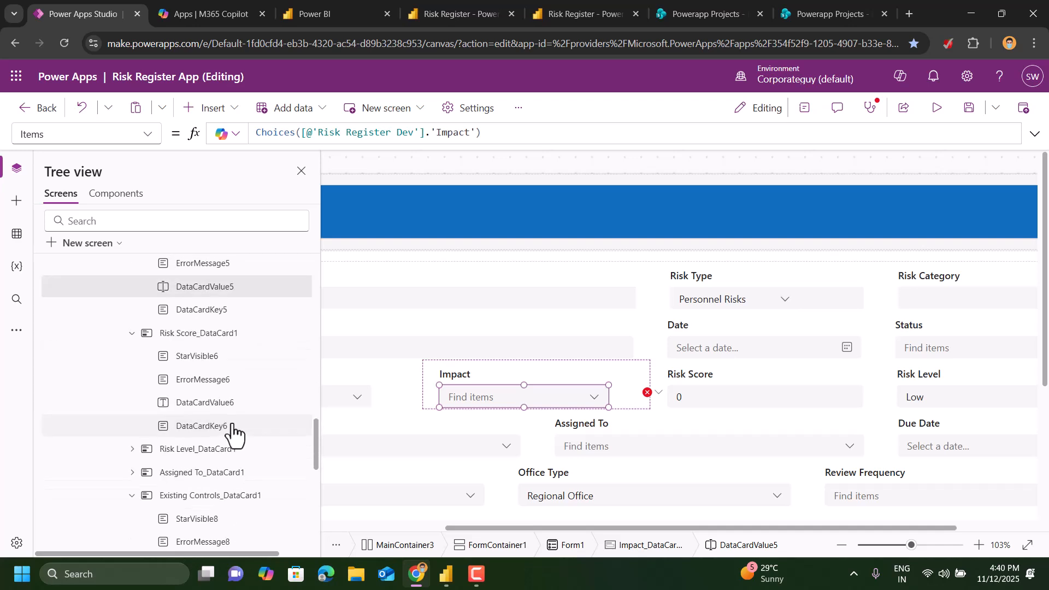
scroll(198, 469, "up", 3)
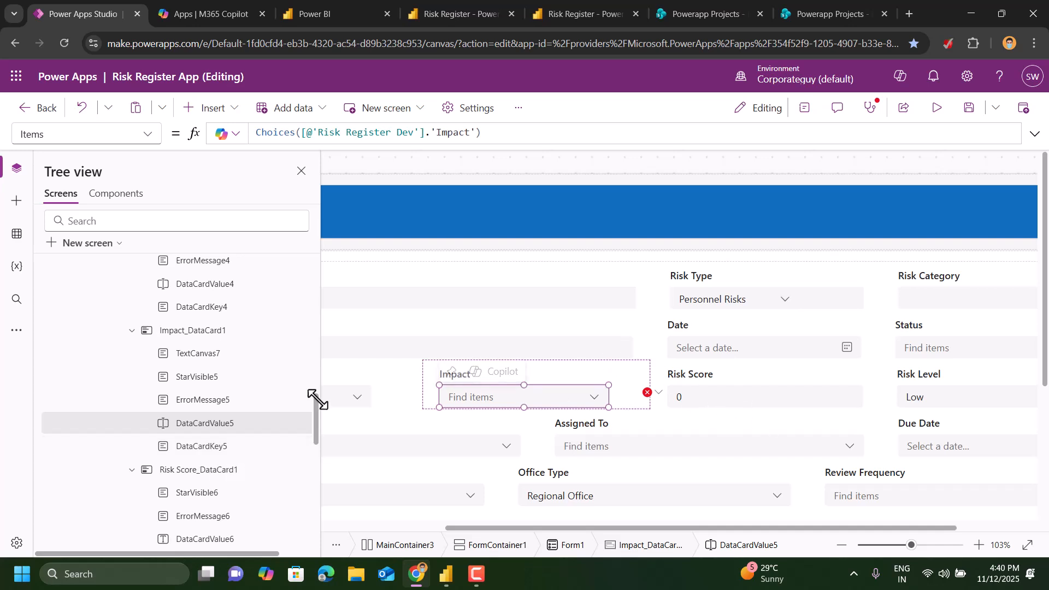
left_click(186, 361)
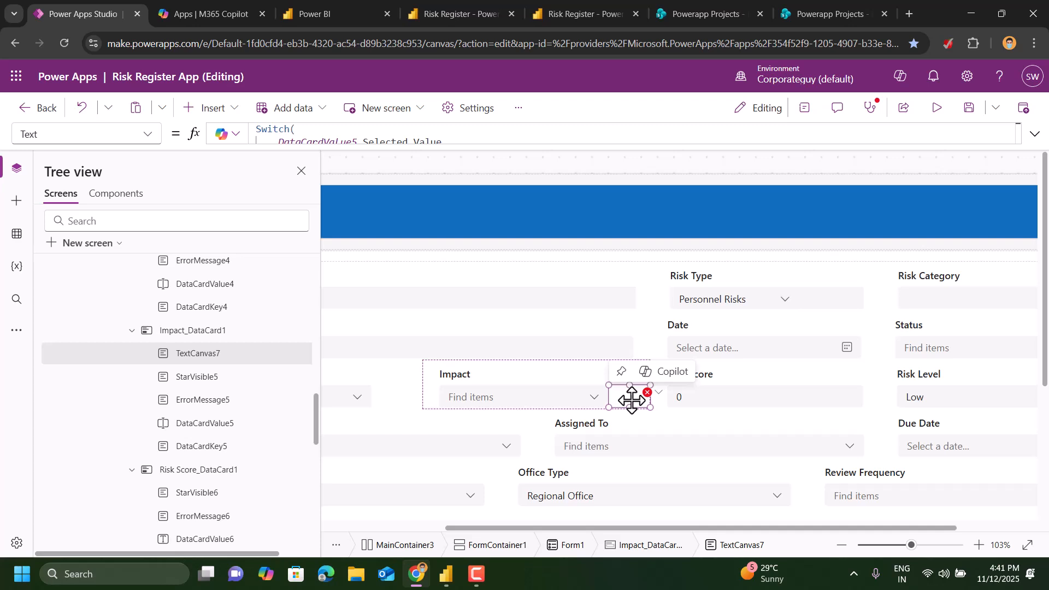
left_click(1034, 133)
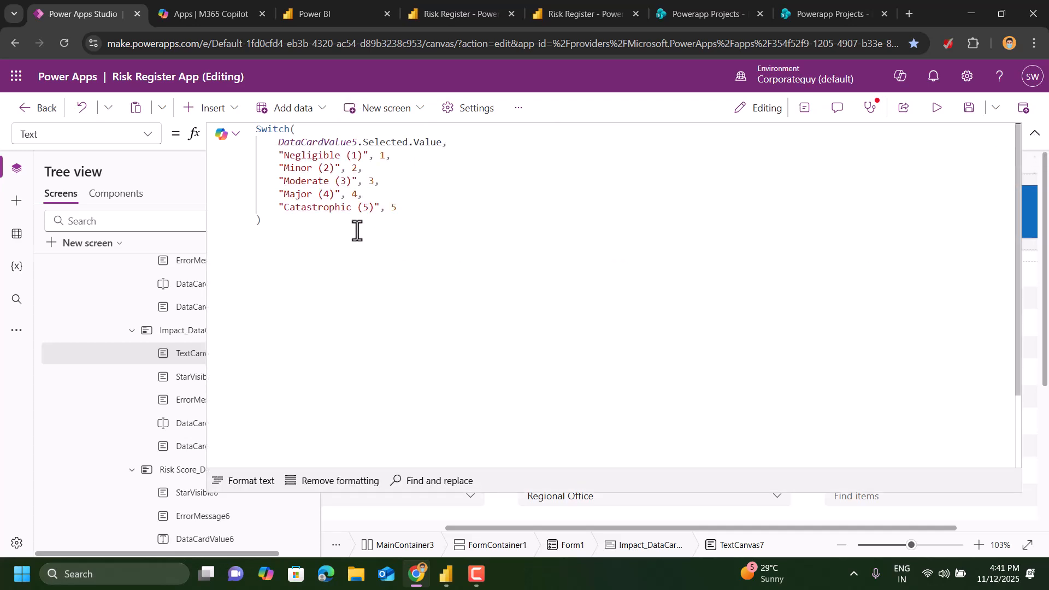
left_click_drag(278, 143, 427, 212)
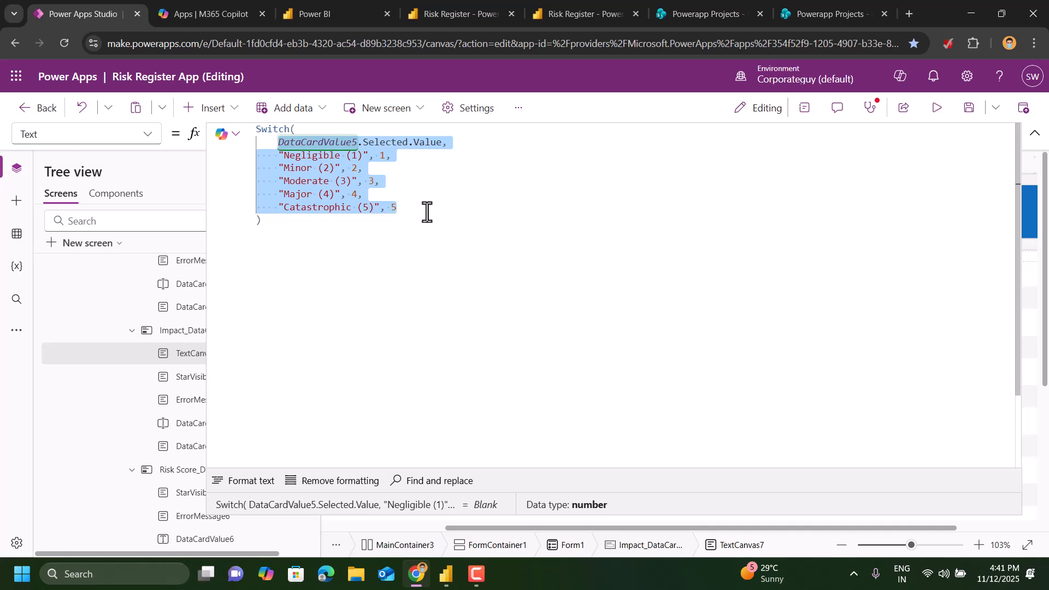
left_click(381, 157)
left_click_drag(281, 158, 374, 204)
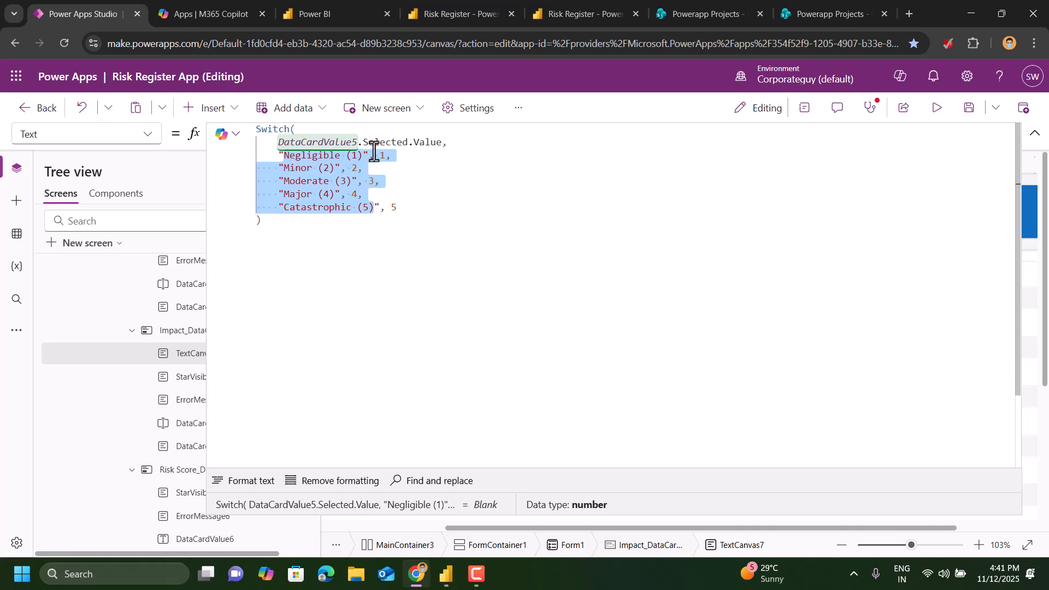
left_click(343, 247)
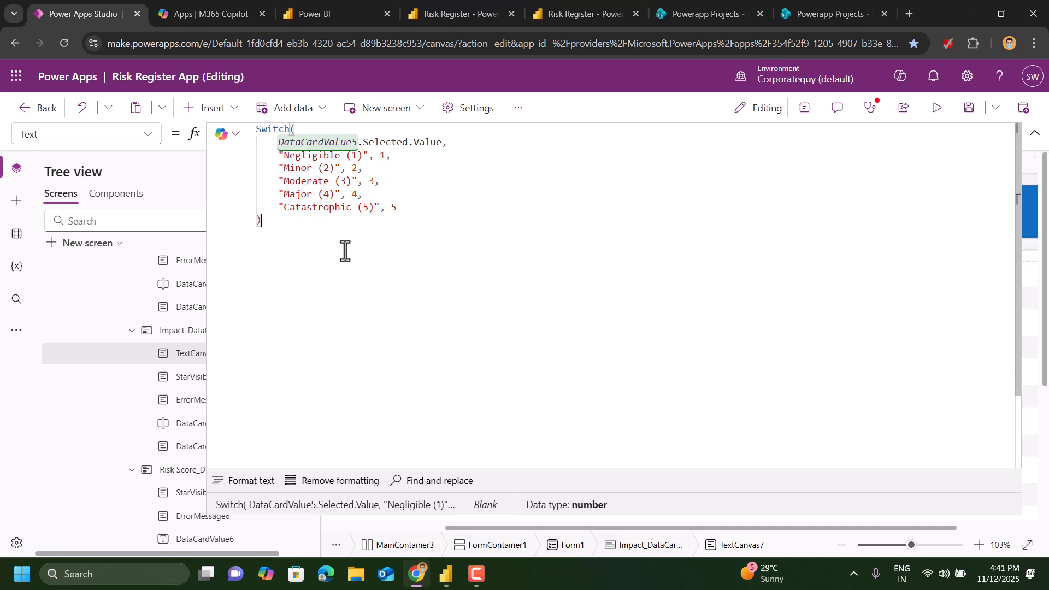
left_click(1034, 133)
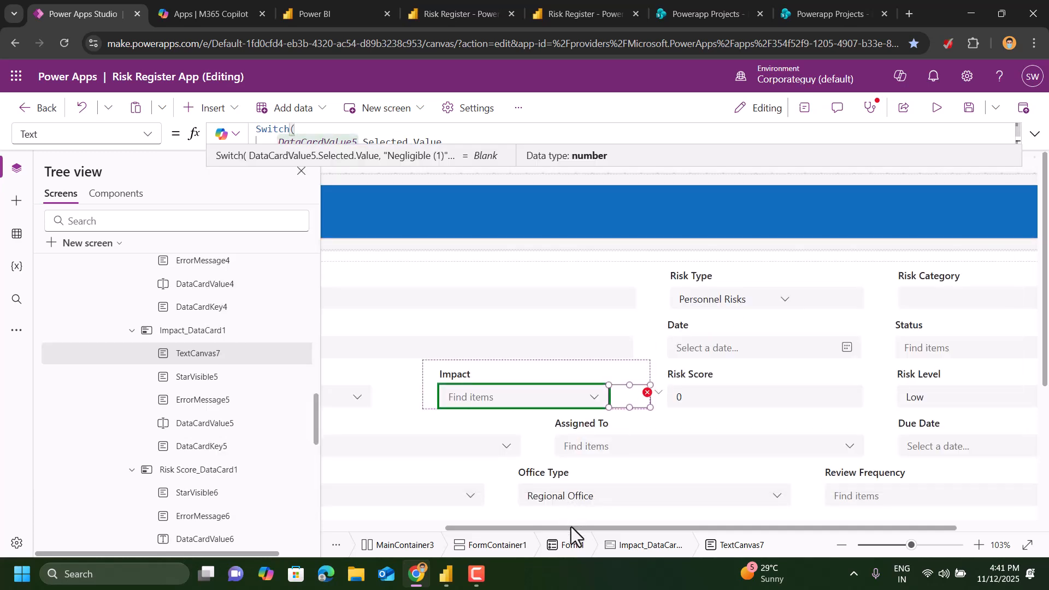
left_click_drag(571, 527, 501, 539)
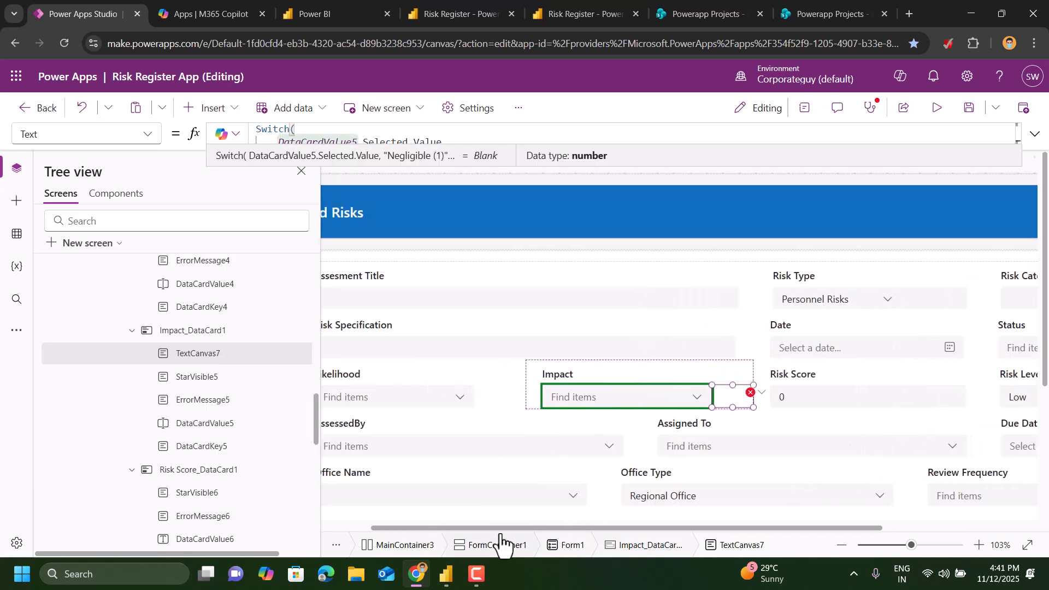
Review the full Text formula of the score label beside the Likelihood dropdown in the Add Risks form.
left_click(503, 394)
left_click(504, 394)
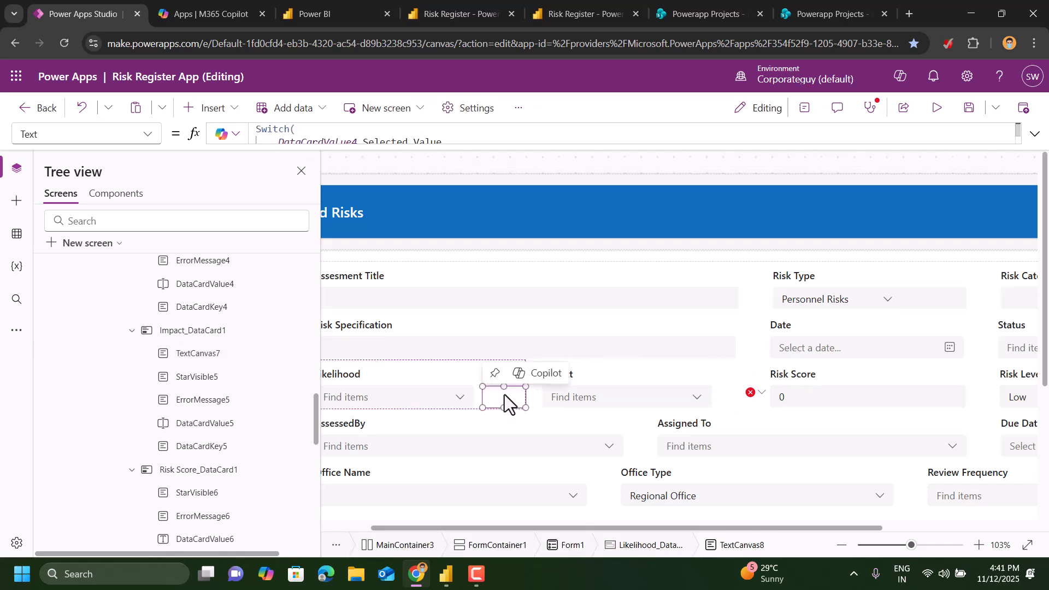
left_click(1034, 133)
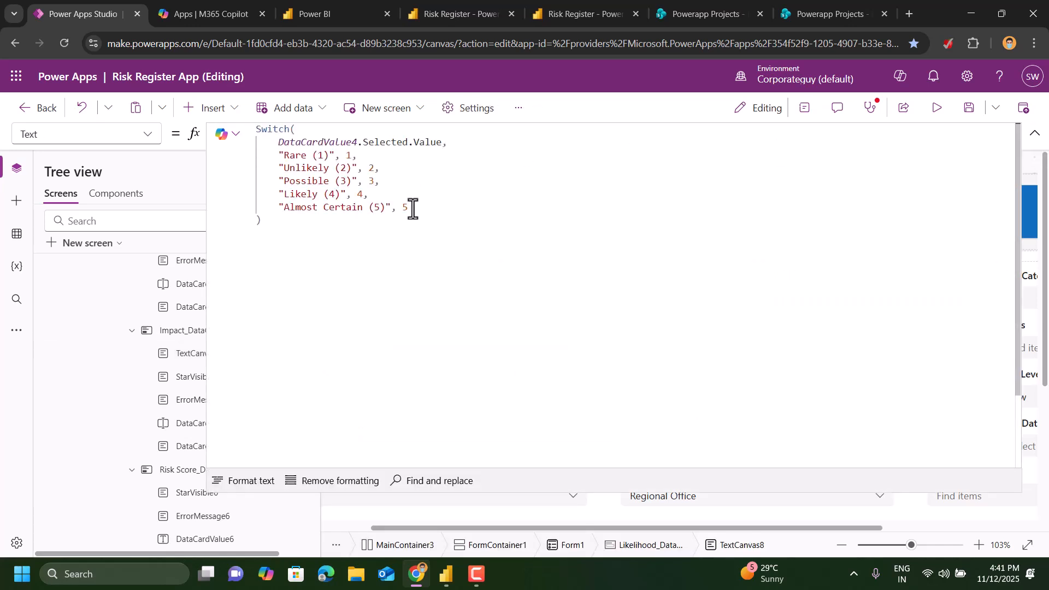
left_click_drag(412, 209, 187, 115)
left_click(484, 195)
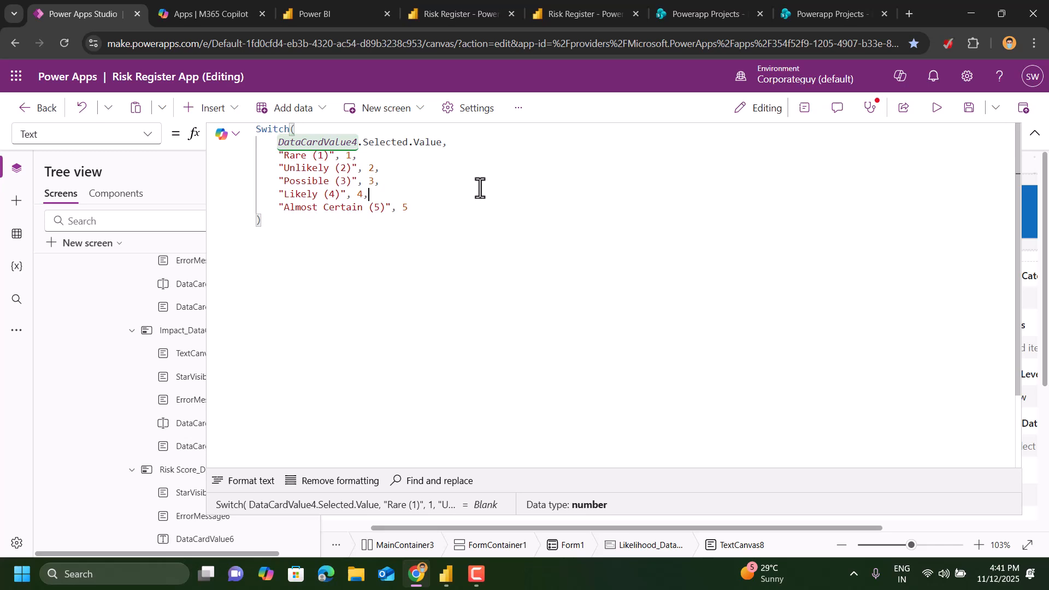
left_click(1034, 134)
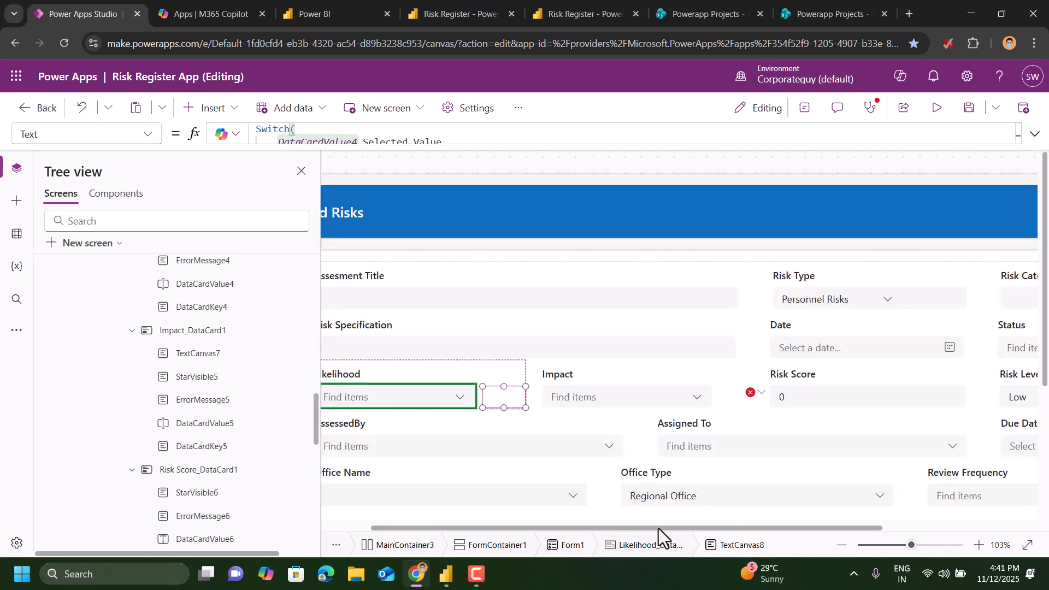
Inspect the Value formula of the Risk Score input in the Add Risks form.
left_click_drag(658, 529, 710, 530)
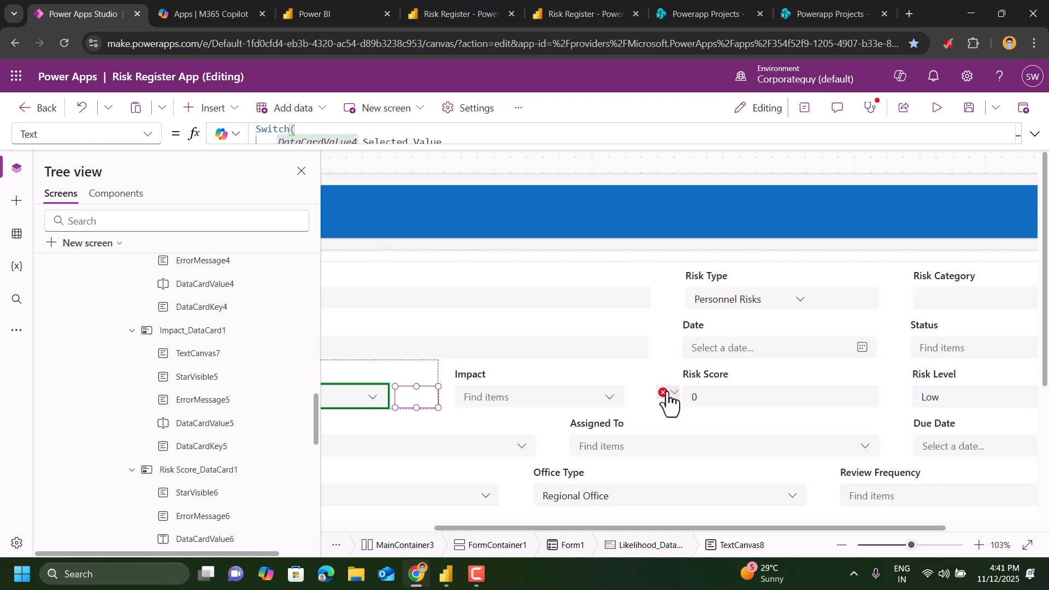
left_click(722, 400)
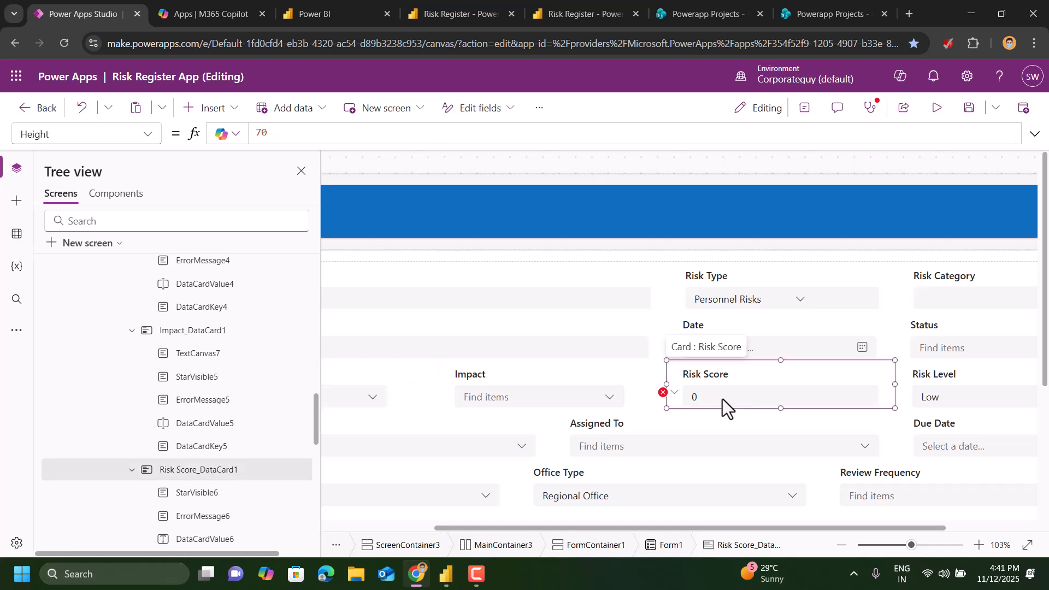
left_click(722, 398)
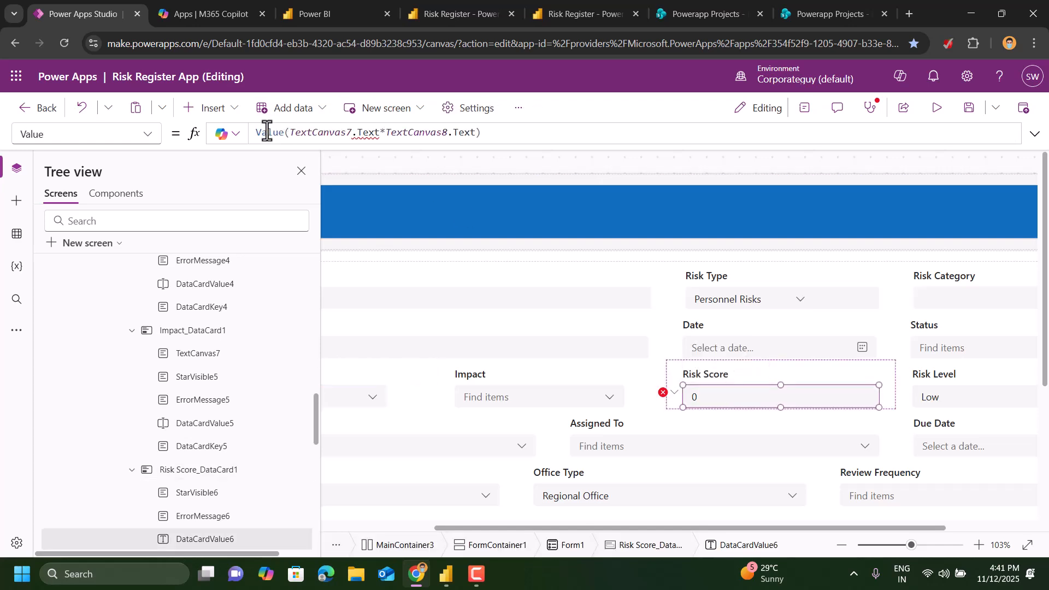
mouse_move(362, 134)
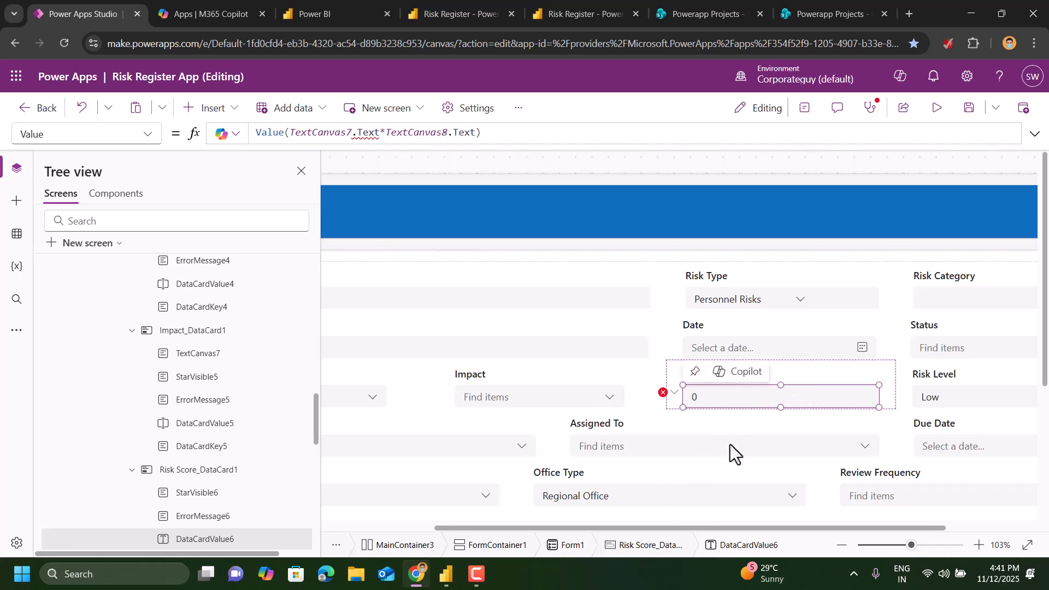
Review the full Value formula of the Risk Level input, including its score thresholds and level names.
scroll(846, 528, "right", 3)
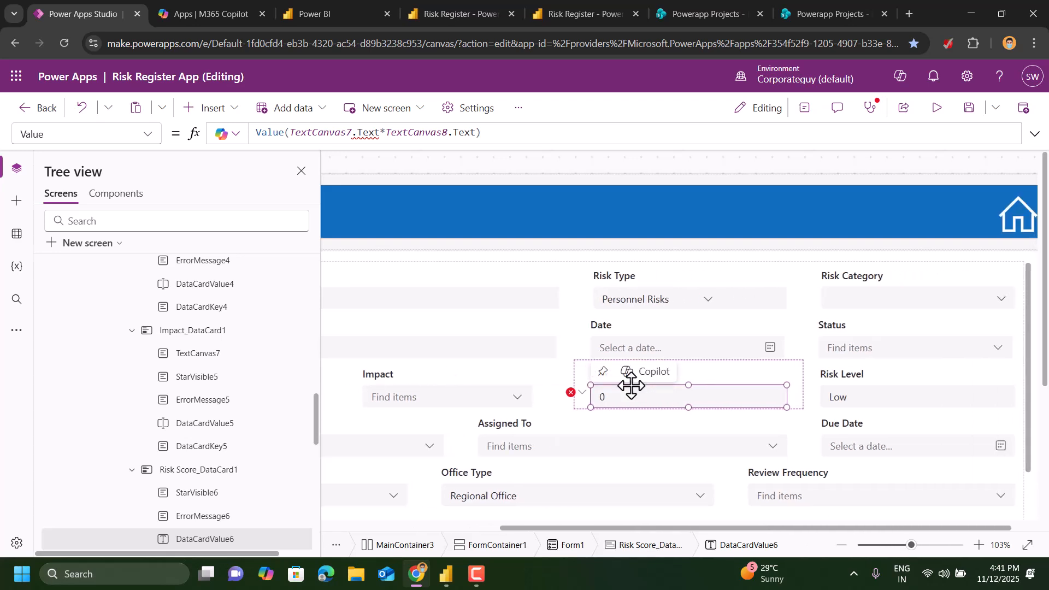
left_click(855, 393)
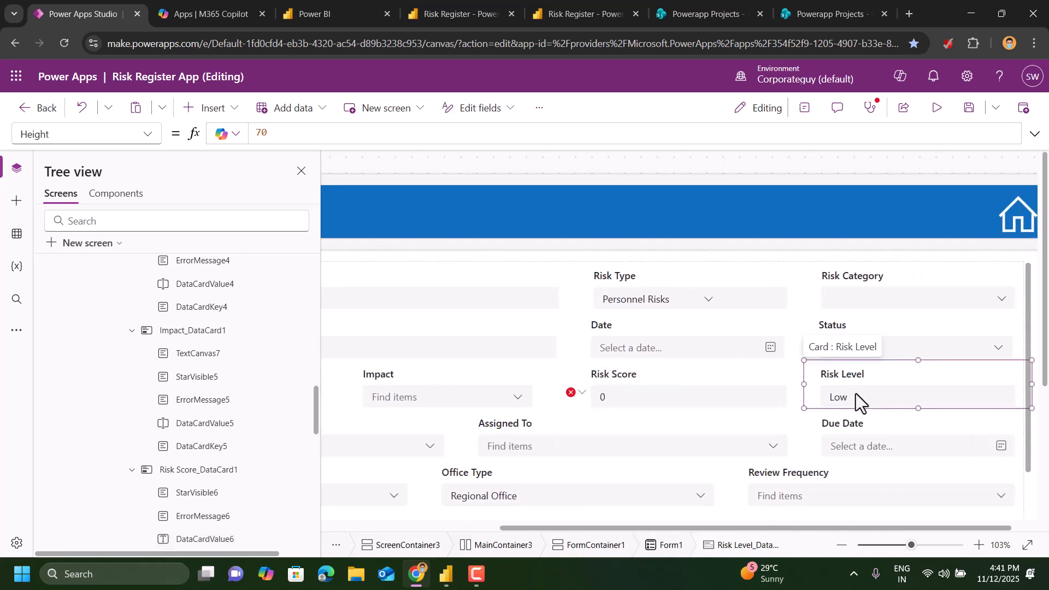
left_click(855, 394)
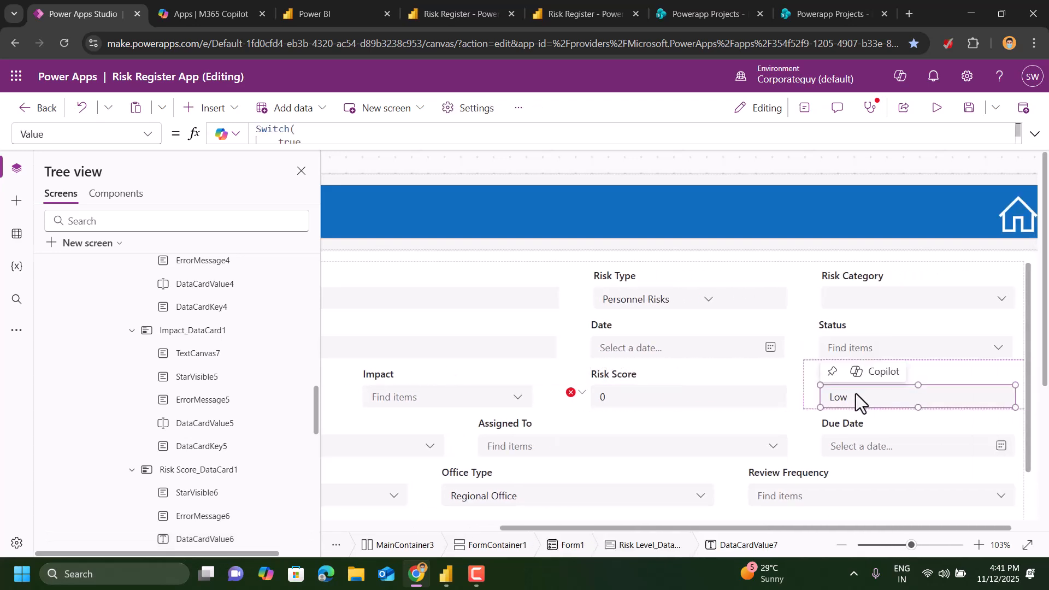
left_click(1033, 134)
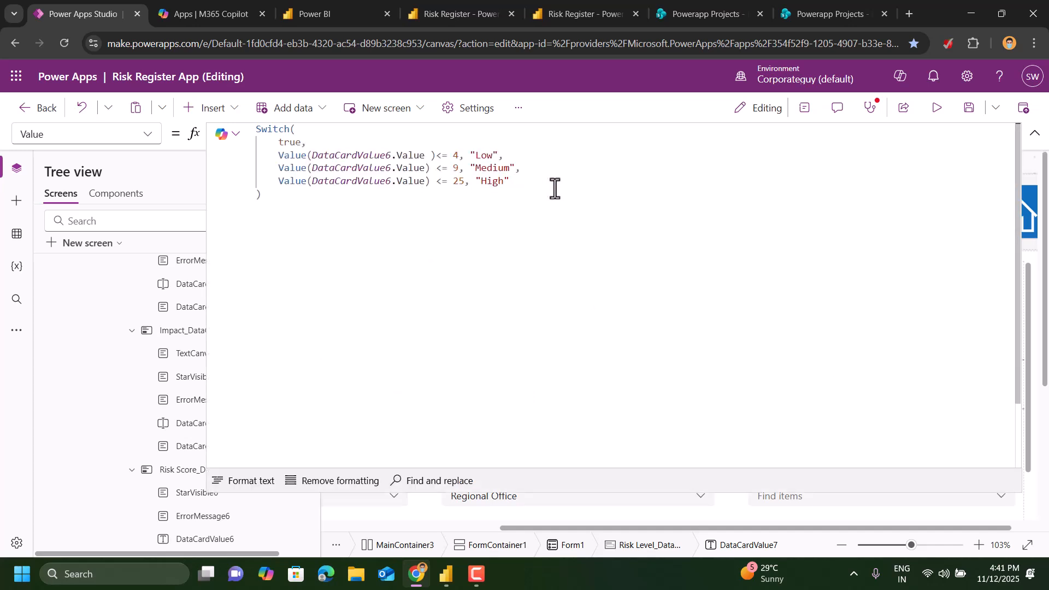
left_click(248, 186)
key("ctrl+a")
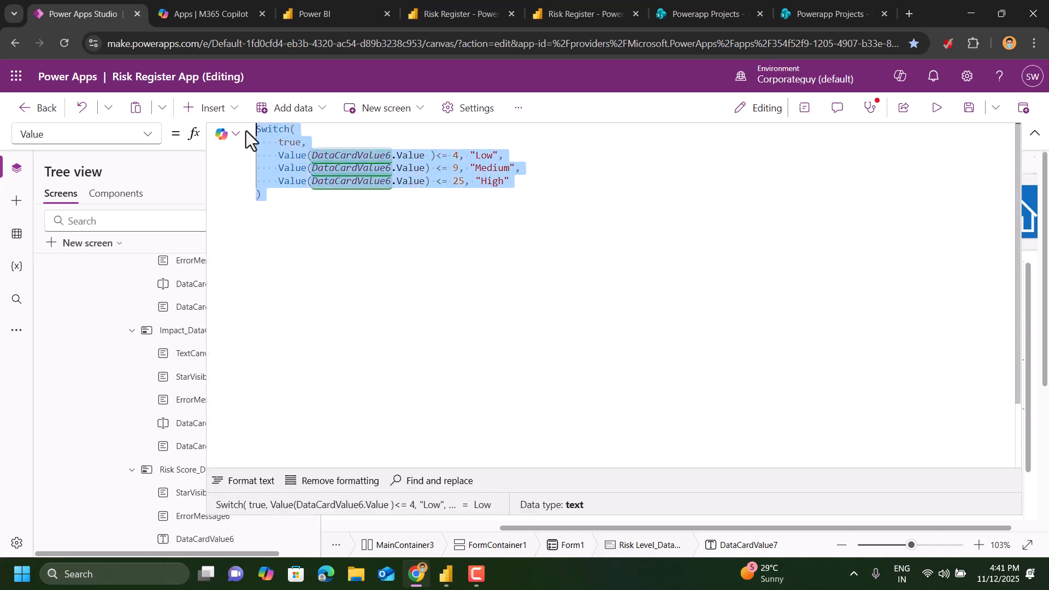
left_click(471, 159)
double_click(476, 156)
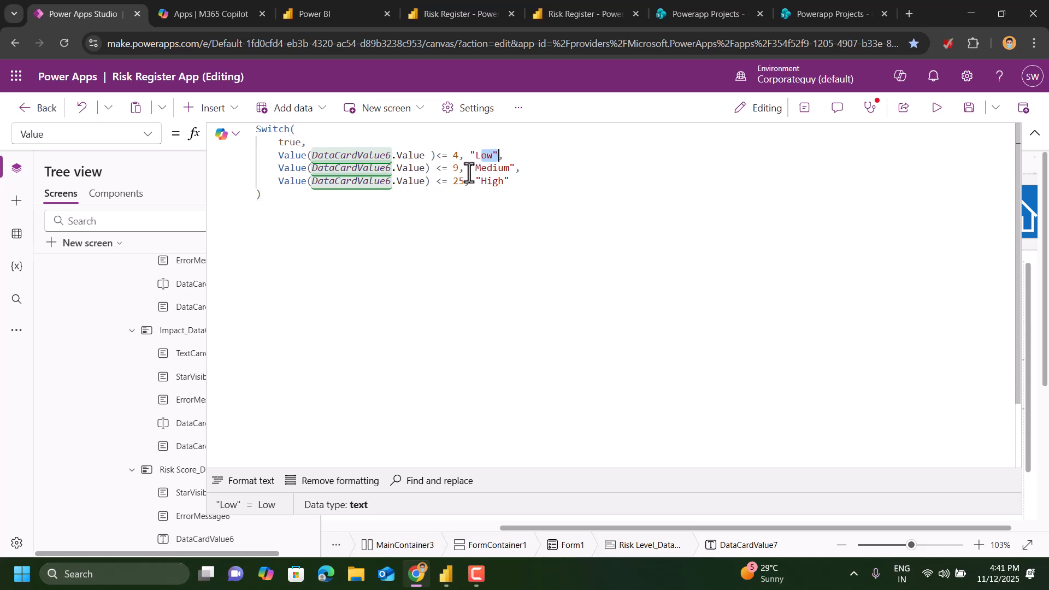
left_click_drag(453, 169, 469, 182)
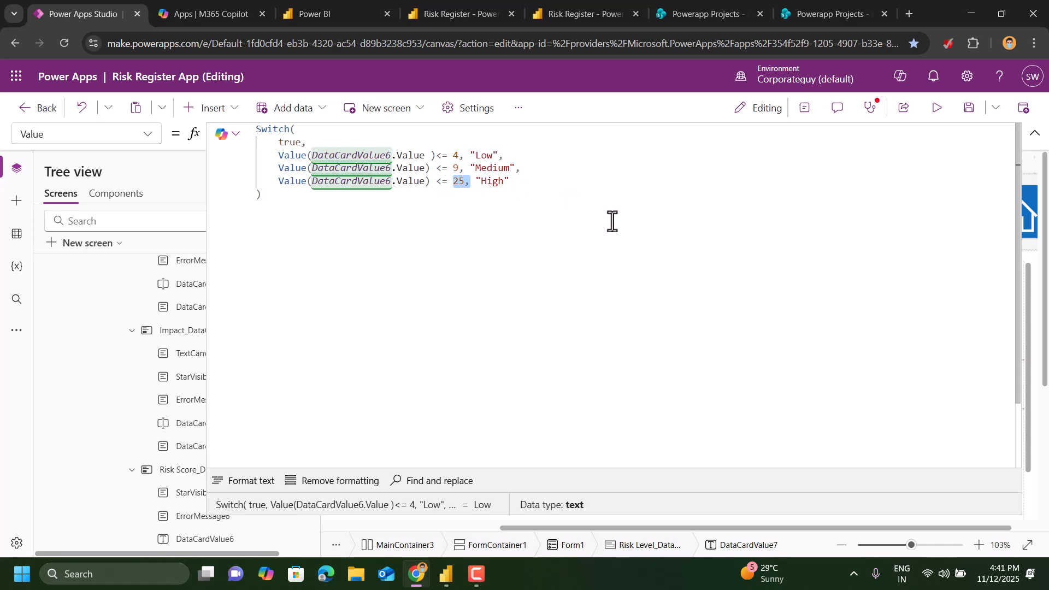
left_click(1033, 131)
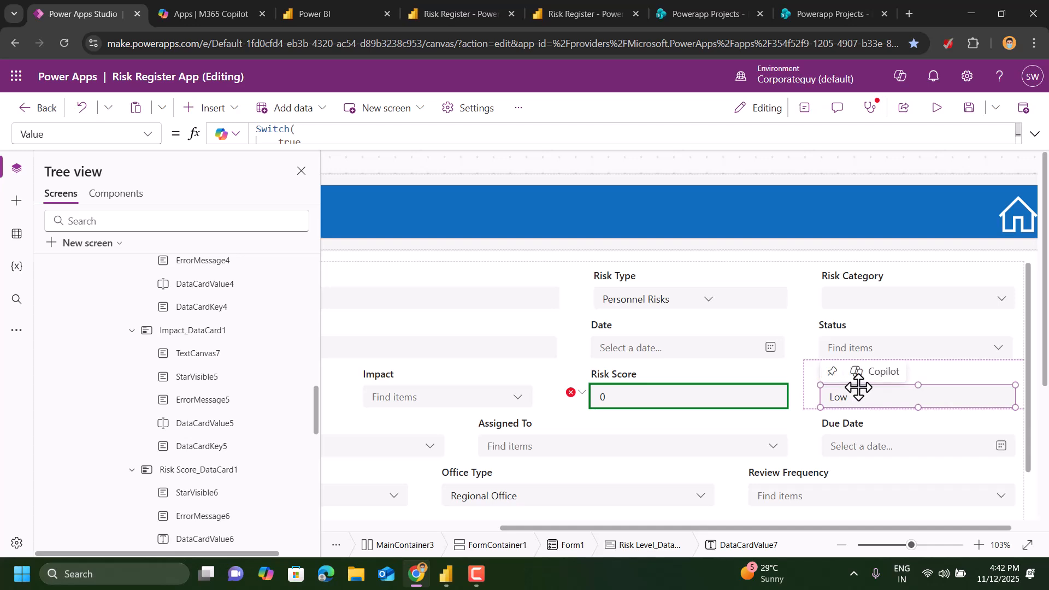
Inspect the Items formula of the Office Name dropdown in the Add Risks form.
scroll(857, 386, "down", 3)
left_click_drag(826, 530, 622, 519)
left_click(635, 516)
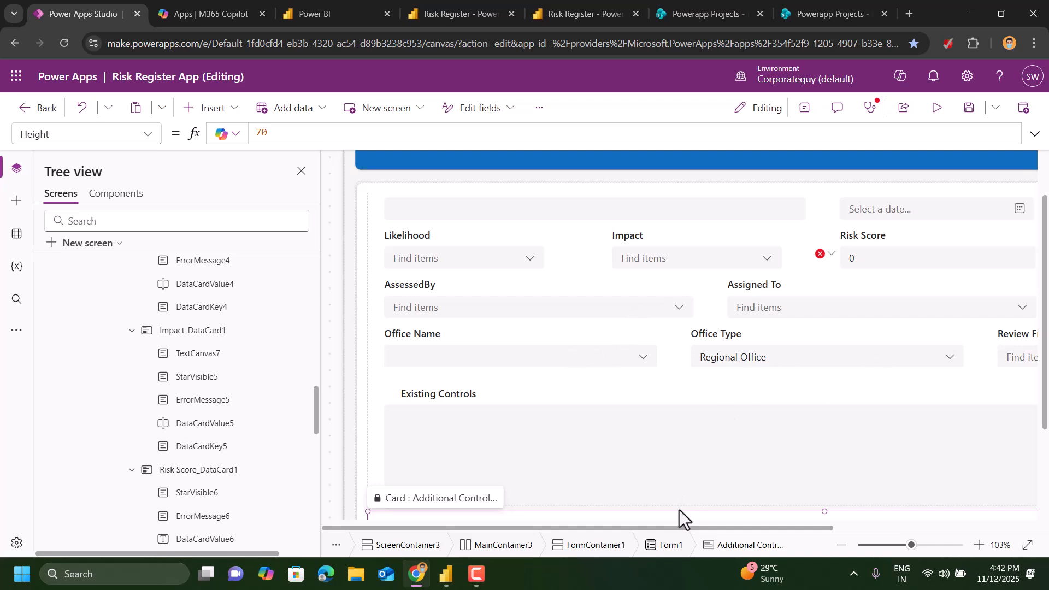
left_click_drag(677, 527, 716, 529)
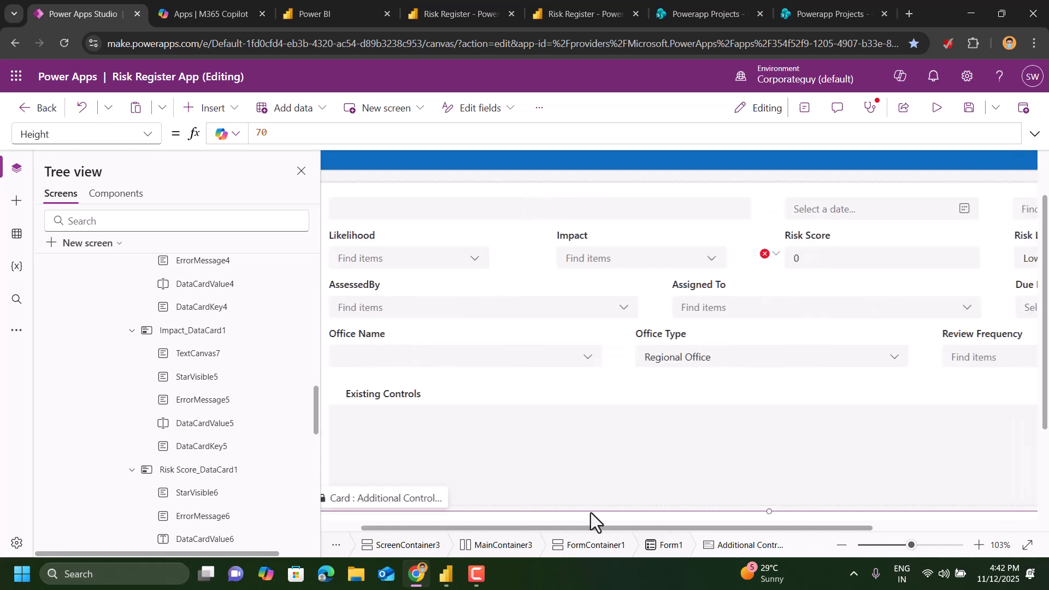
left_click(520, 355)
left_click(520, 355)
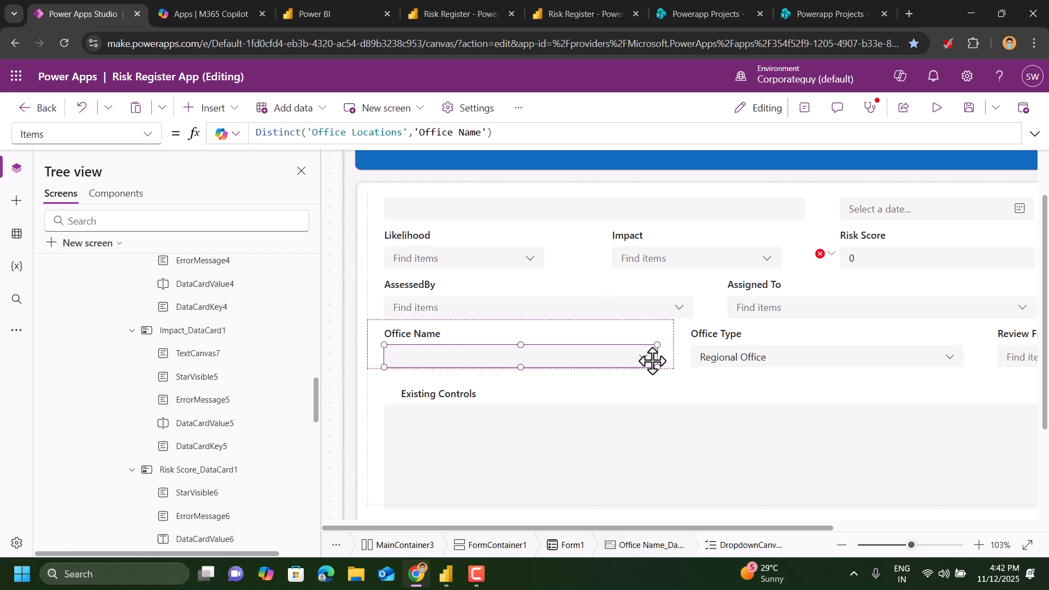
Review the Items formula of the Office Type dropdown in the expanded formula editor.
scroll(798, 260, "up", 1)
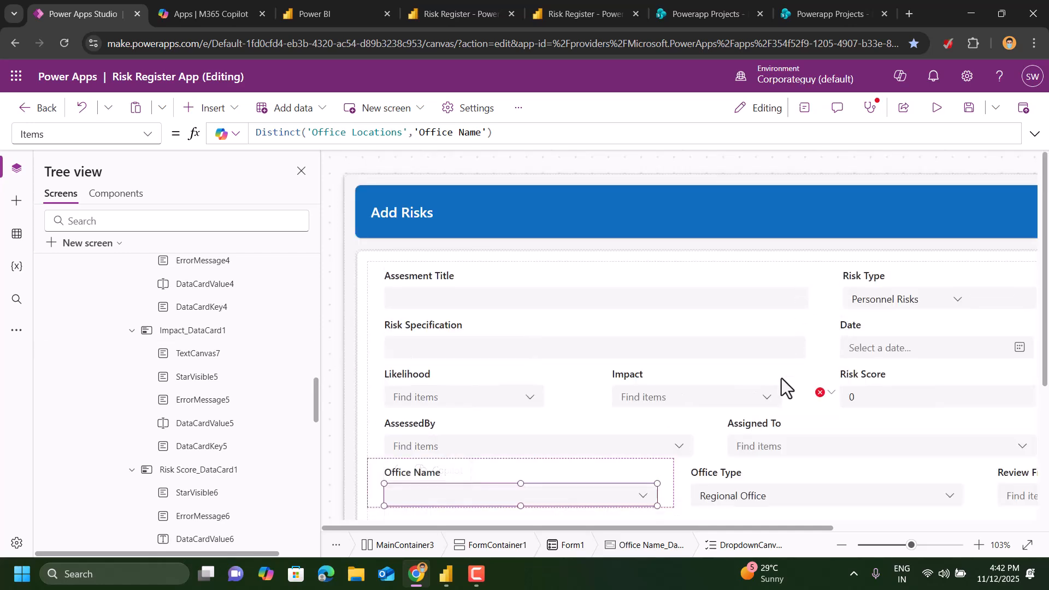
scroll(765, 404, "down", 5)
scroll(560, 233, "up", 3)
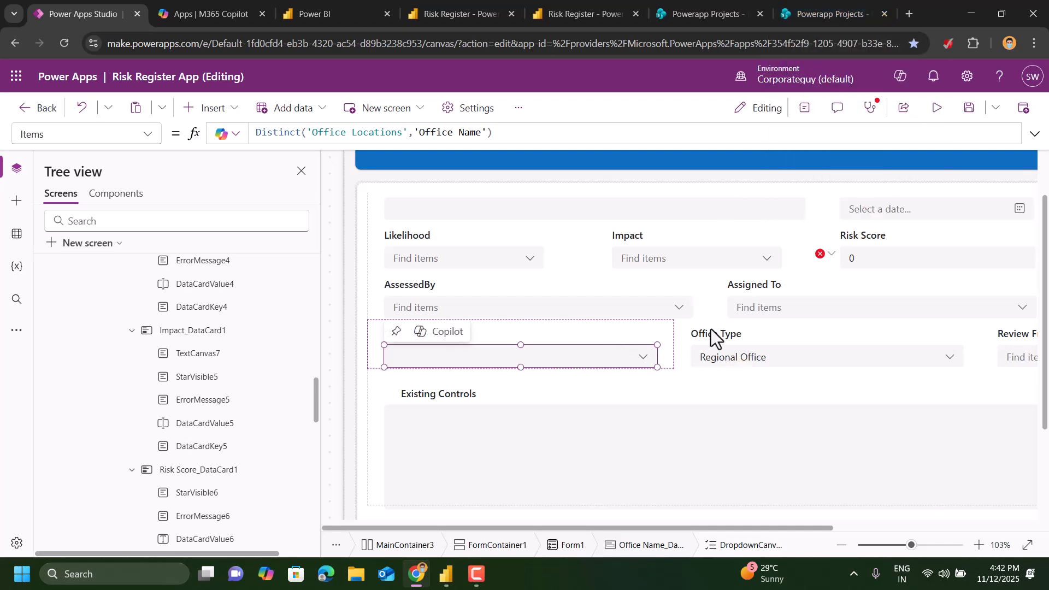
left_click(749, 360)
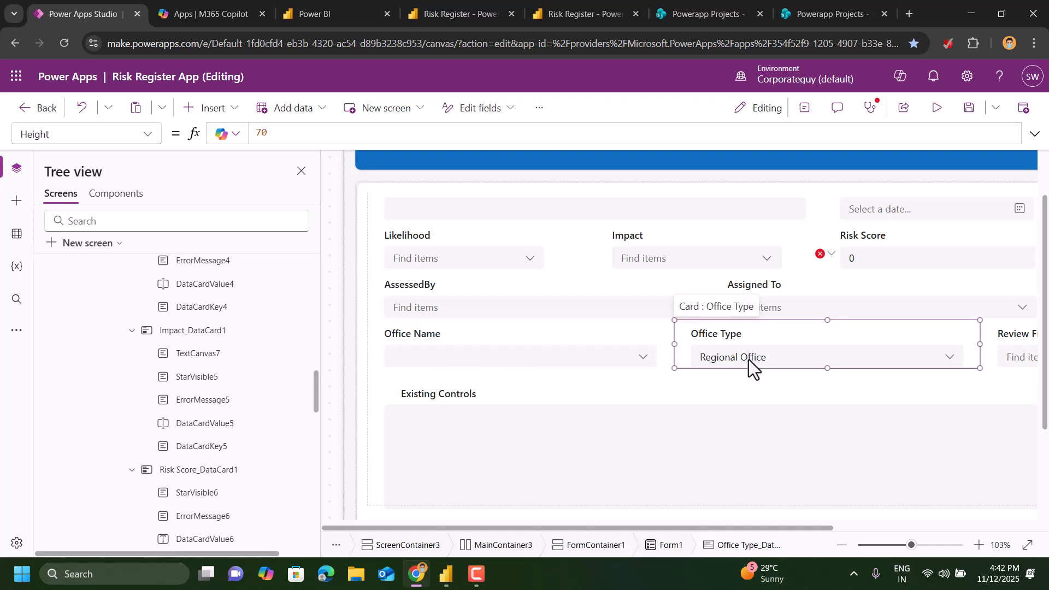
left_click(751, 363)
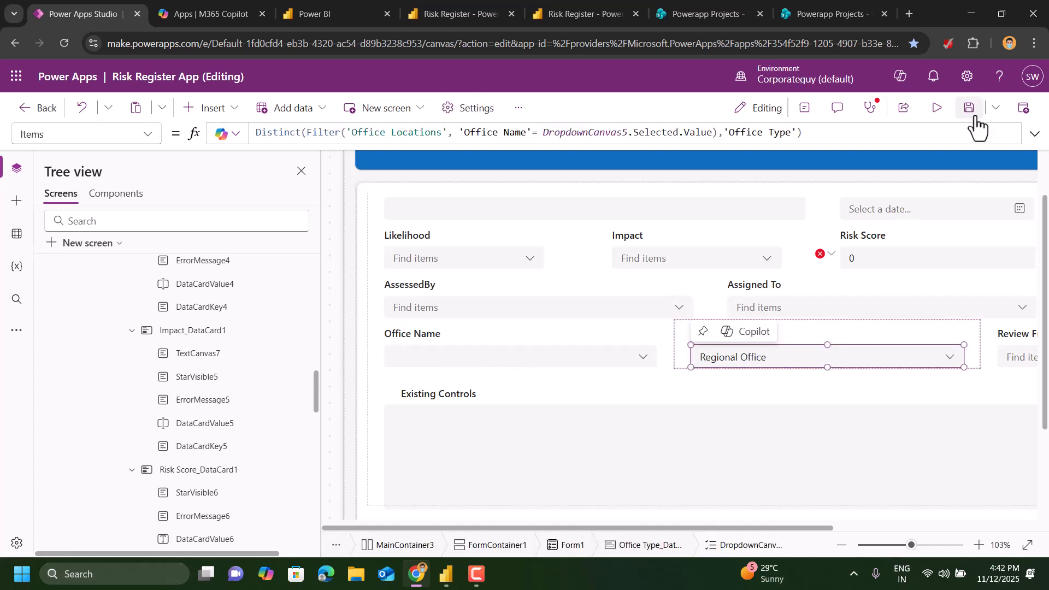
left_click(1034, 136)
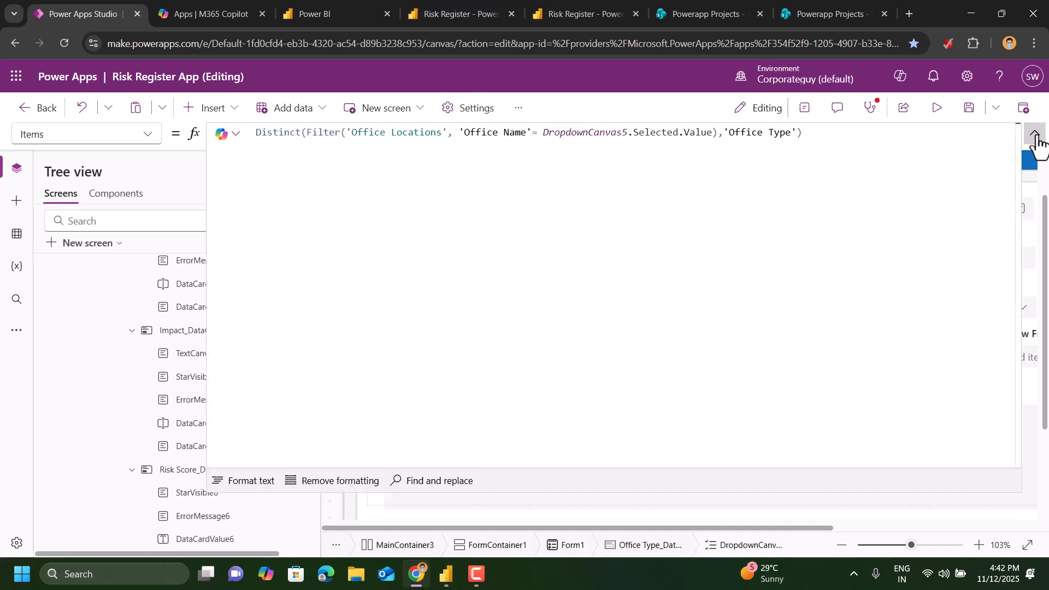
left_click(1035, 137)
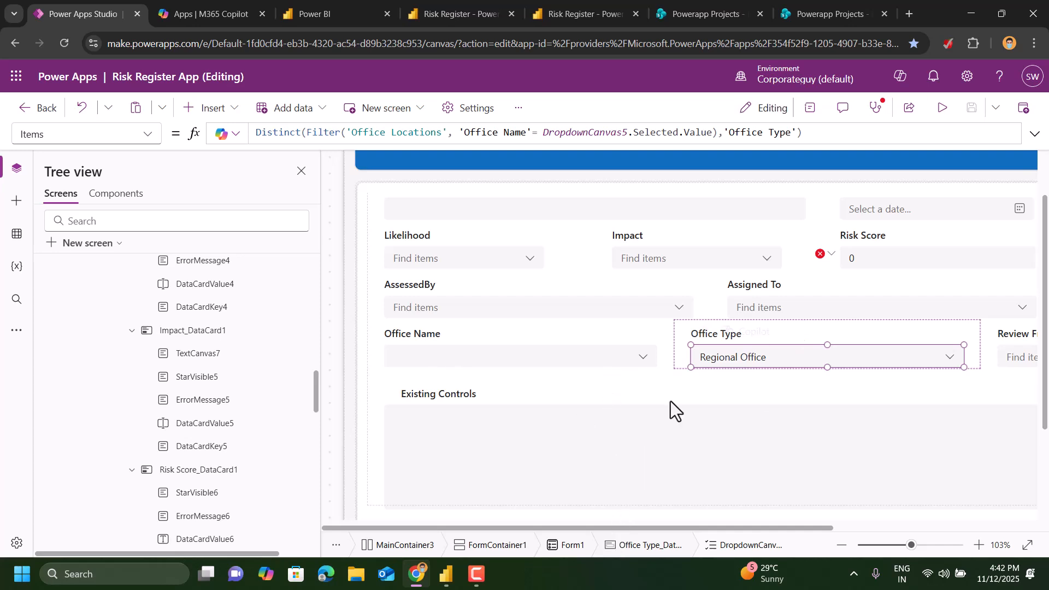
Look through the remaining form fields and review the full OnSelect formula of the Submit button.
scroll(726, 383, "down", 5)
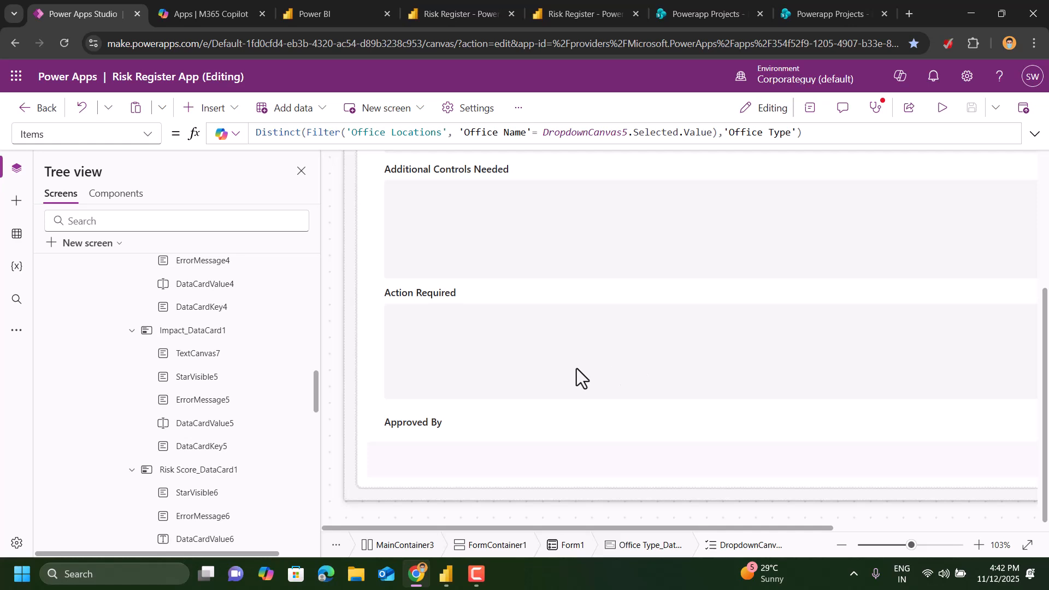
scroll(576, 368, "up", 5)
scroll(575, 369, "down", 5)
left_click_drag(551, 526, 851, 537)
scroll(777, 309, "up", 5)
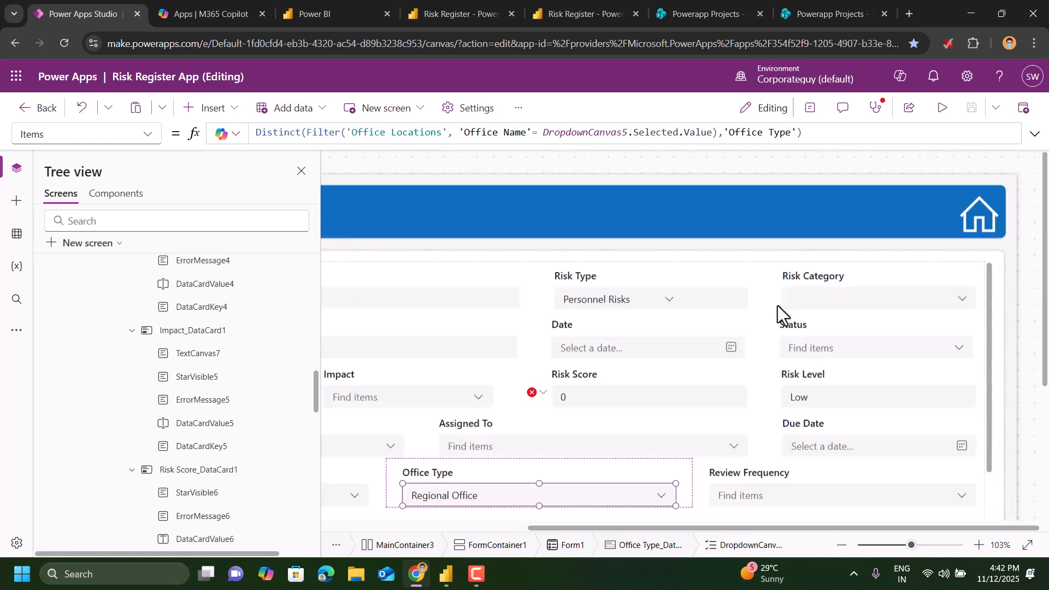
scroll(761, 303, "down", 5)
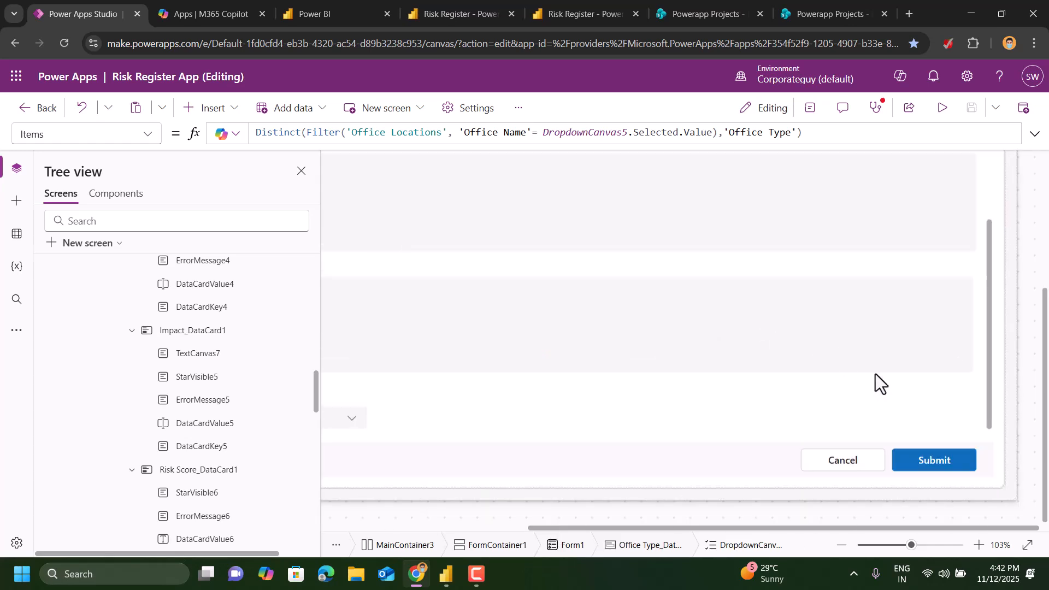
left_click(927, 464)
left_click(1034, 134)
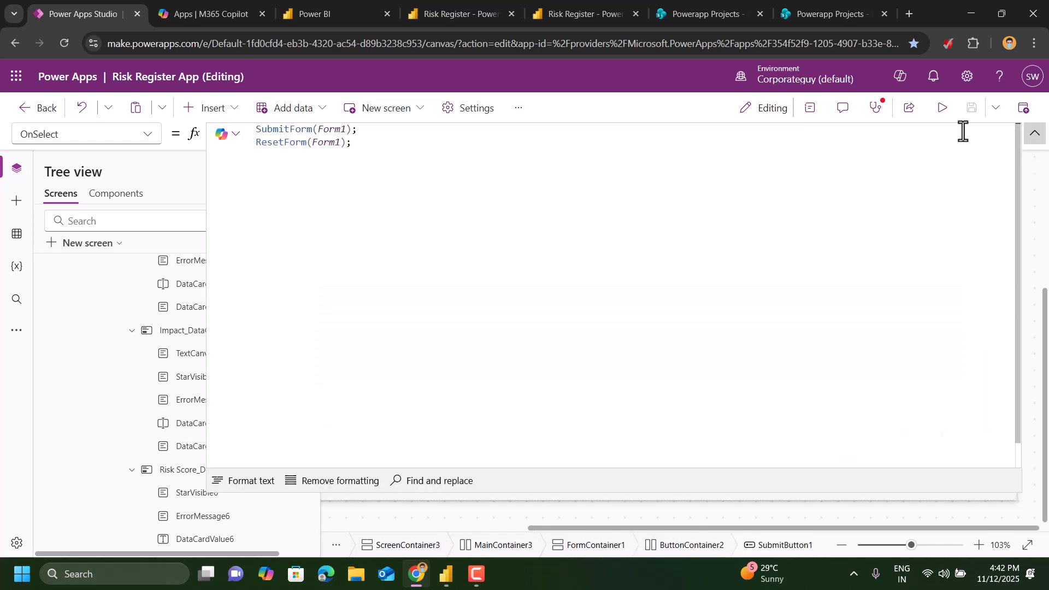
left_click_drag(358, 142, 245, 136)
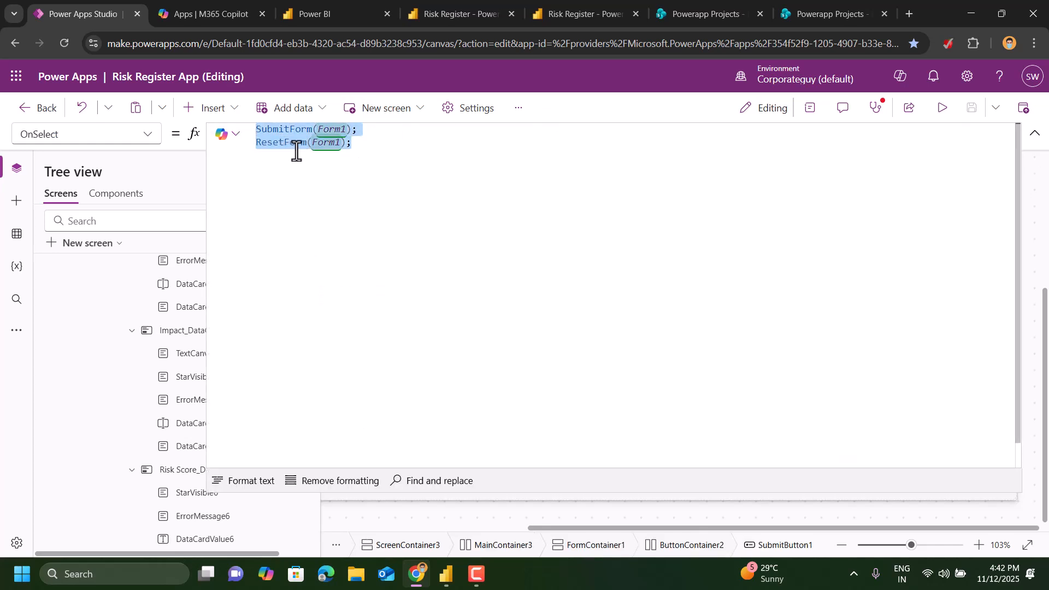
left_click(1034, 134)
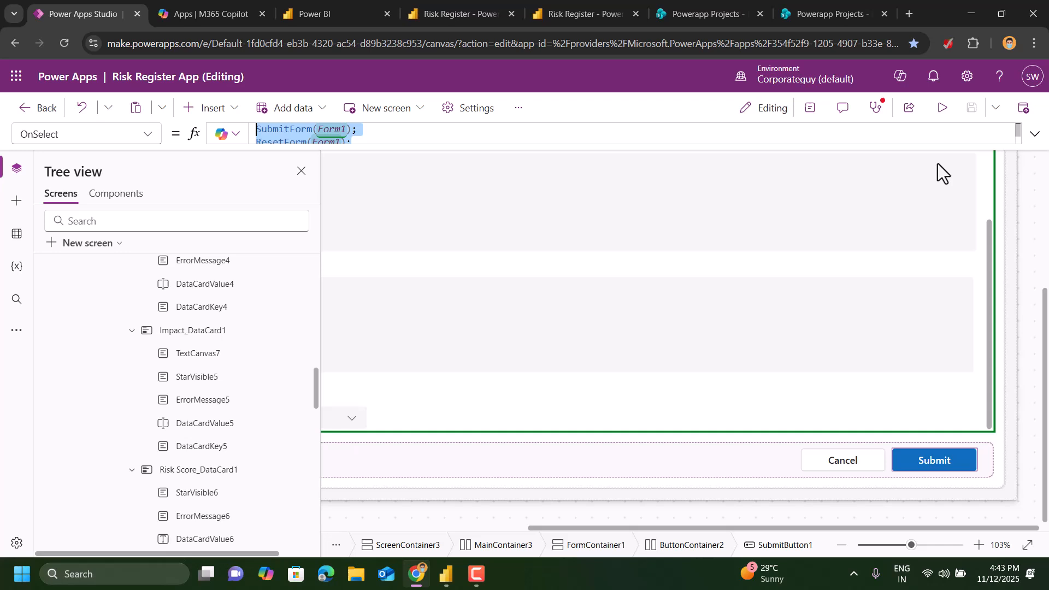
Check the Cancel button's OnSelect formula and collapse the Add Risks screen in the tree of screens.
left_click(844, 464)
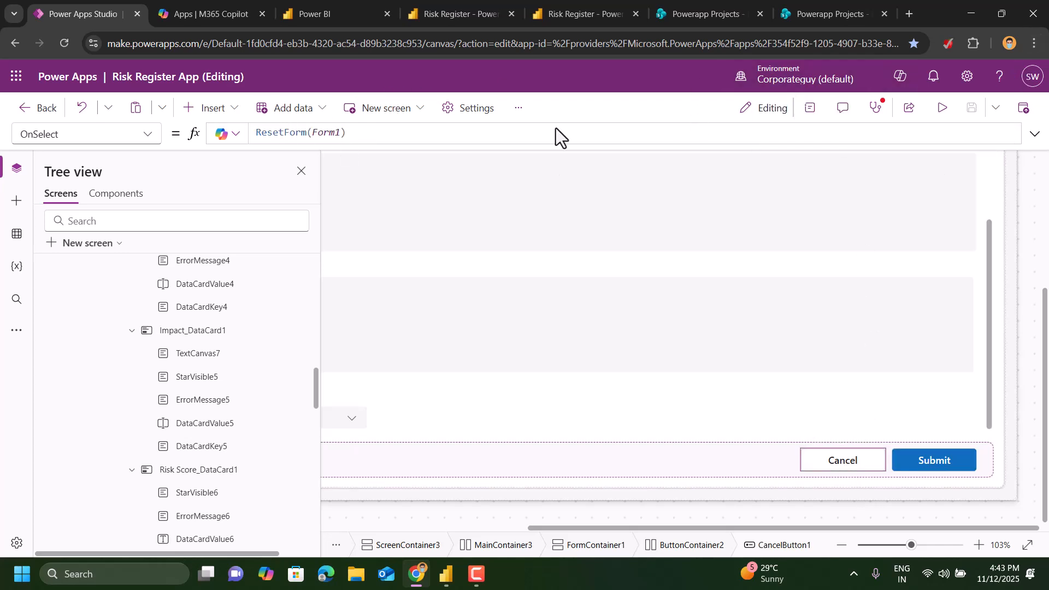
scroll(853, 263, "up", 5)
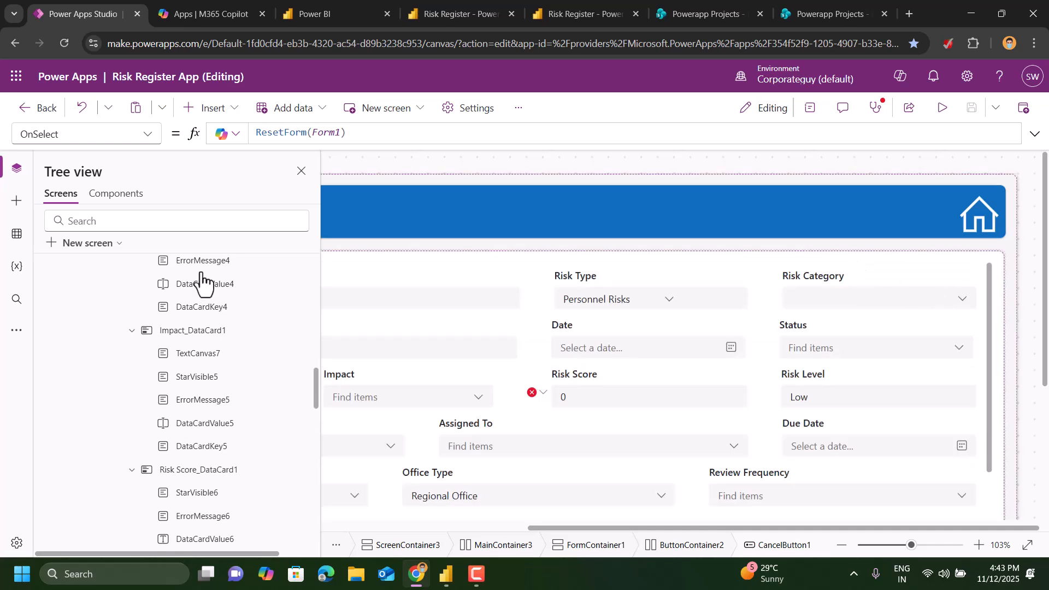
scroll(147, 351, "up", 10)
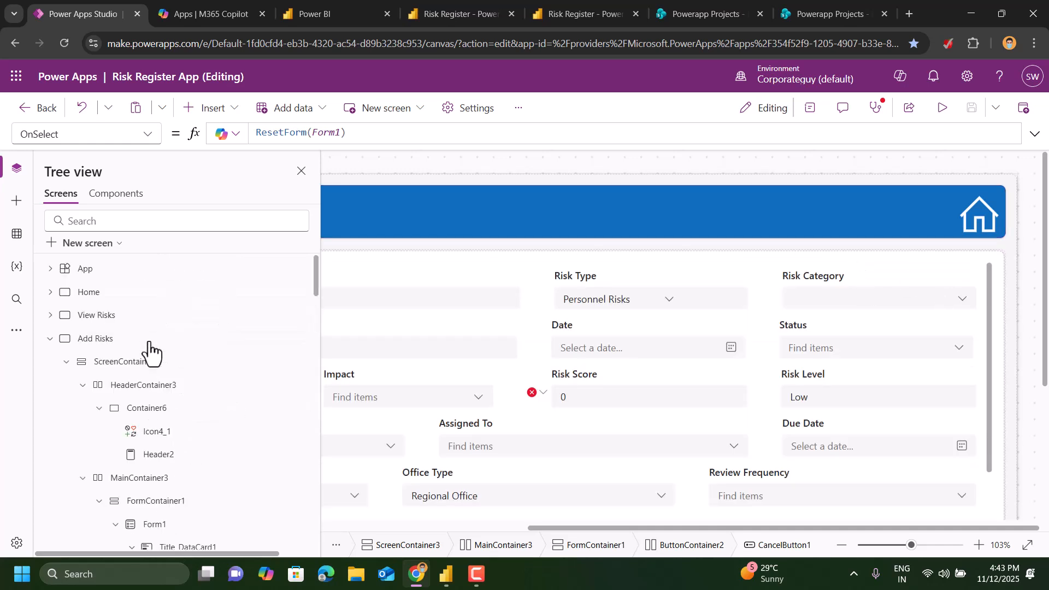
left_click(48, 338)
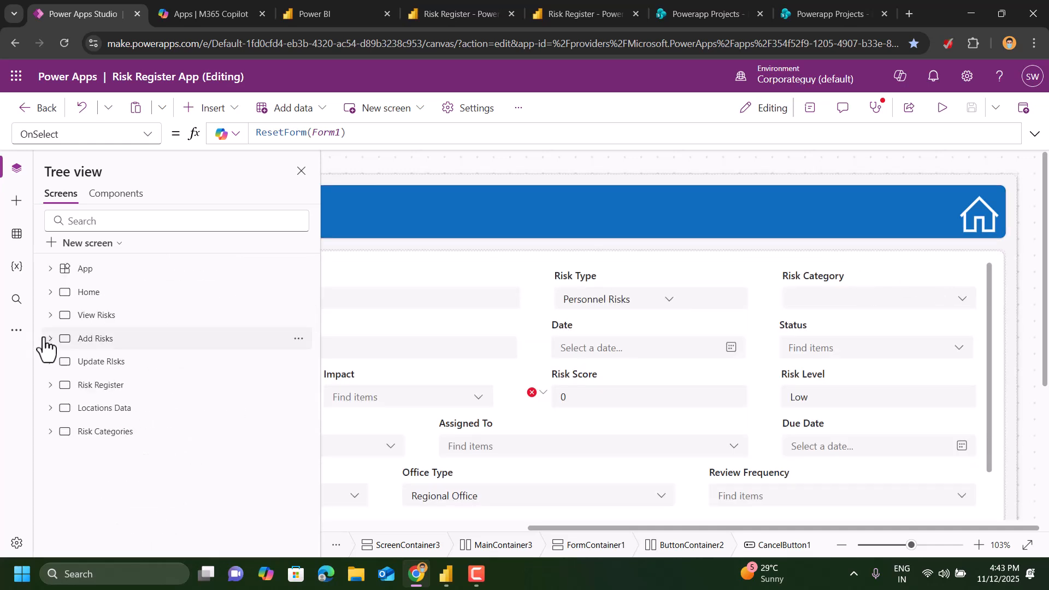
Preview the Update Risks screen, open the View Risks screen and inspect the Items formula of its gallery.
left_click(112, 363)
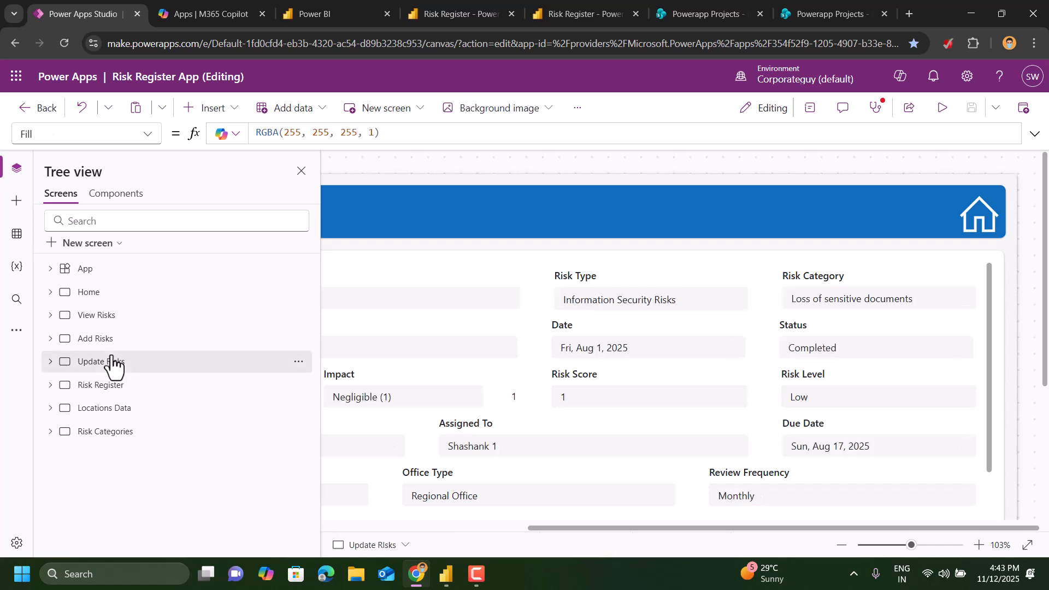
left_click_drag(711, 529, 560, 526)
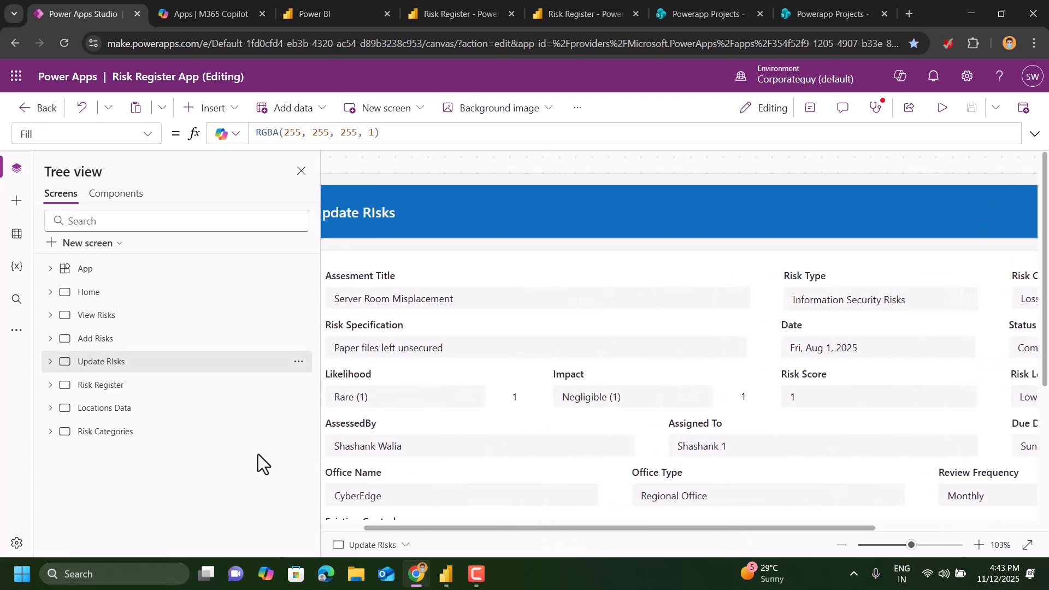
left_click(99, 322)
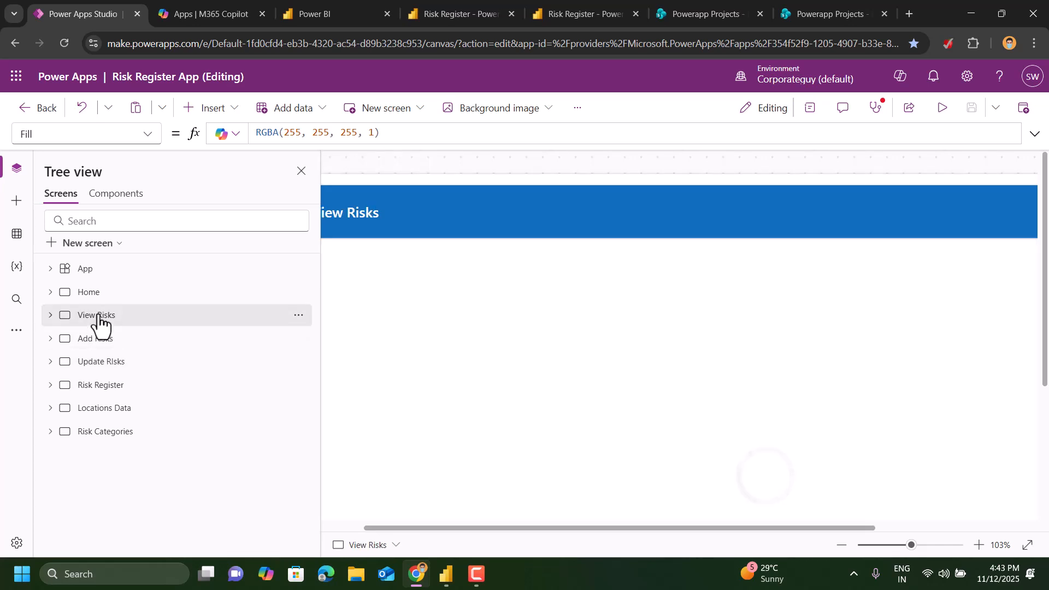
left_click(300, 172)
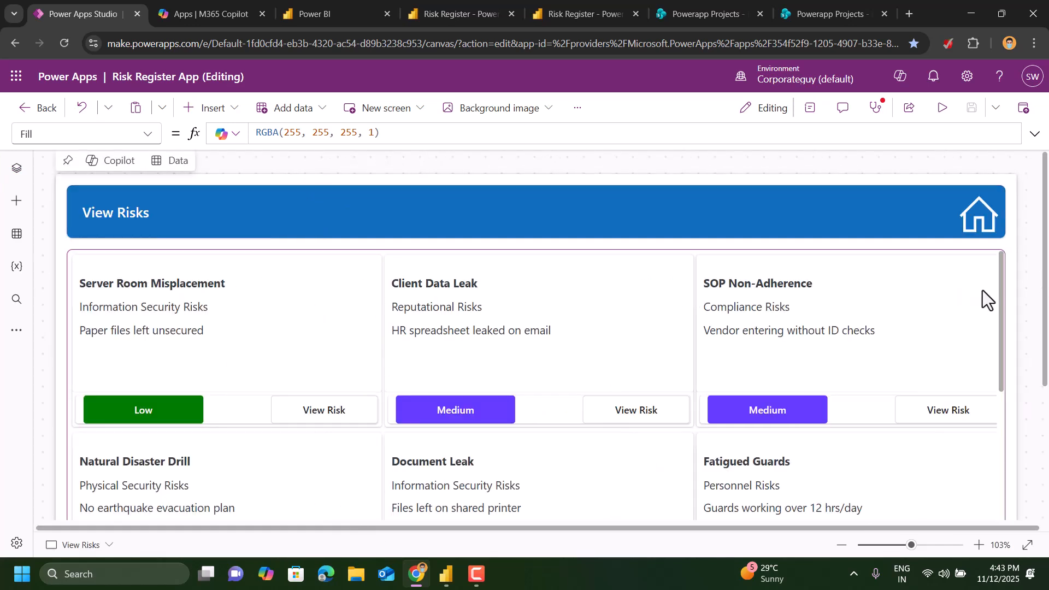
left_click(1001, 289)
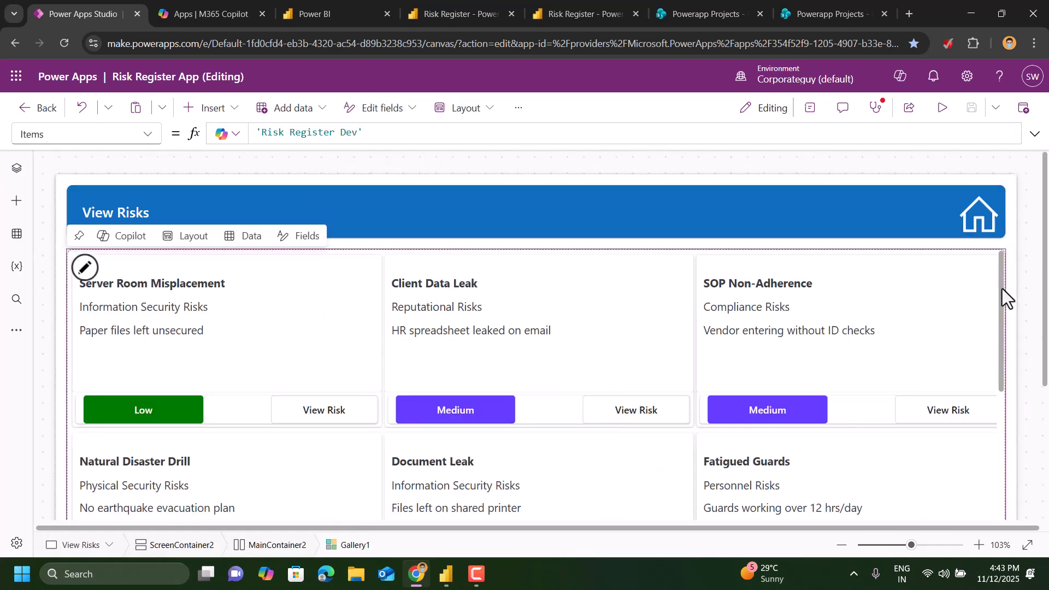
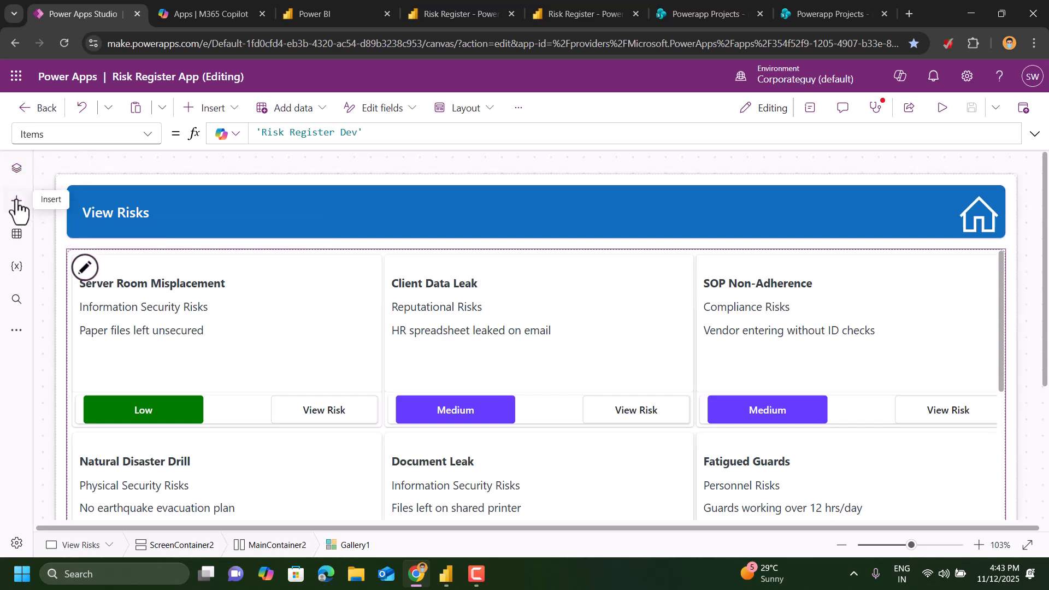
Browse the layout templates for new screens, such as Header and gallery, Header and form, and Table and form.
left_click(17, 169)
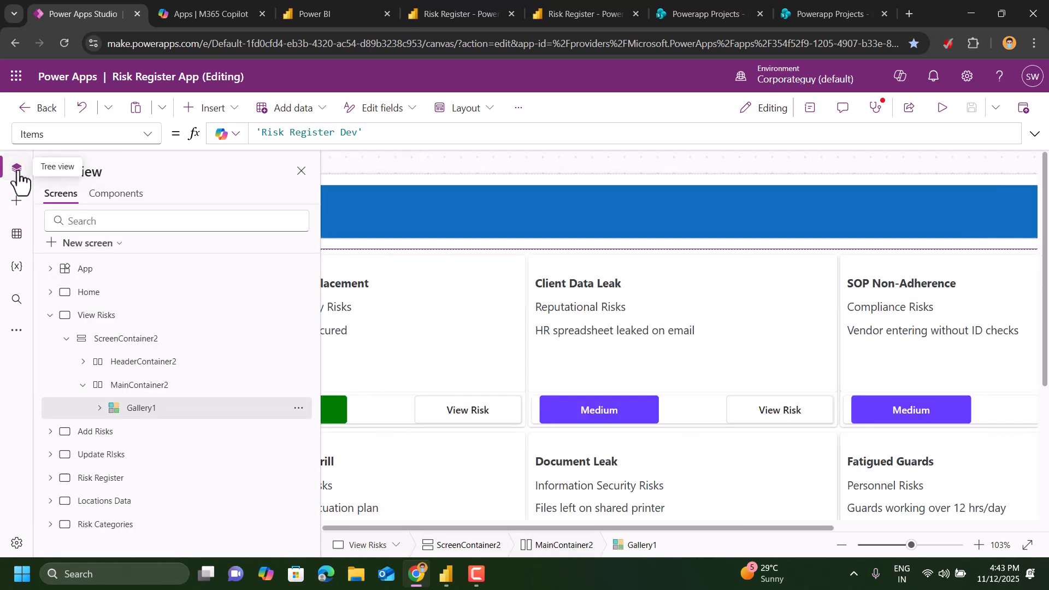
left_click(106, 247)
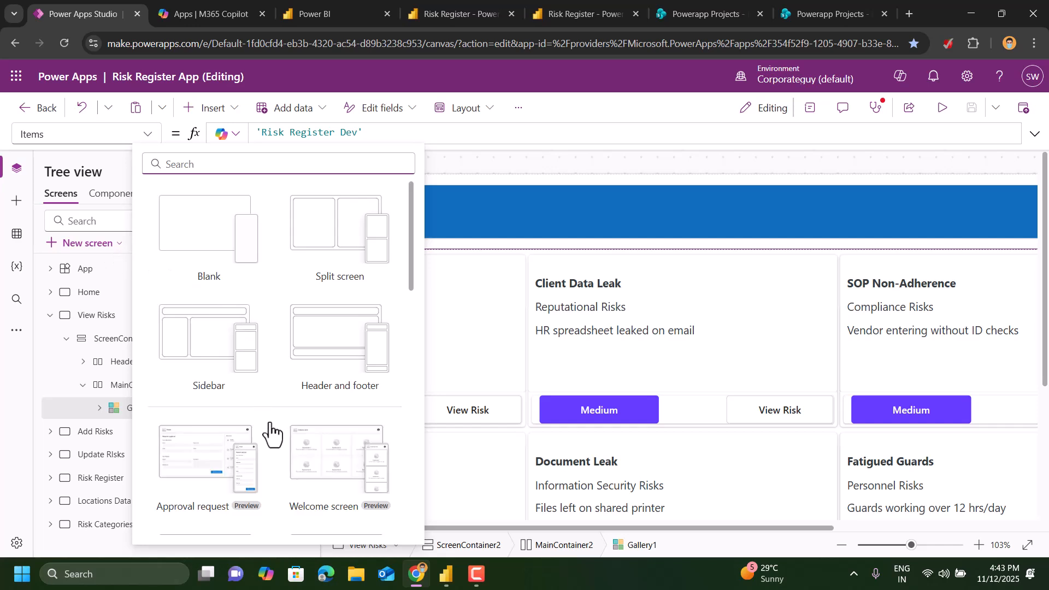
scroll(366, 357, "down", 1)
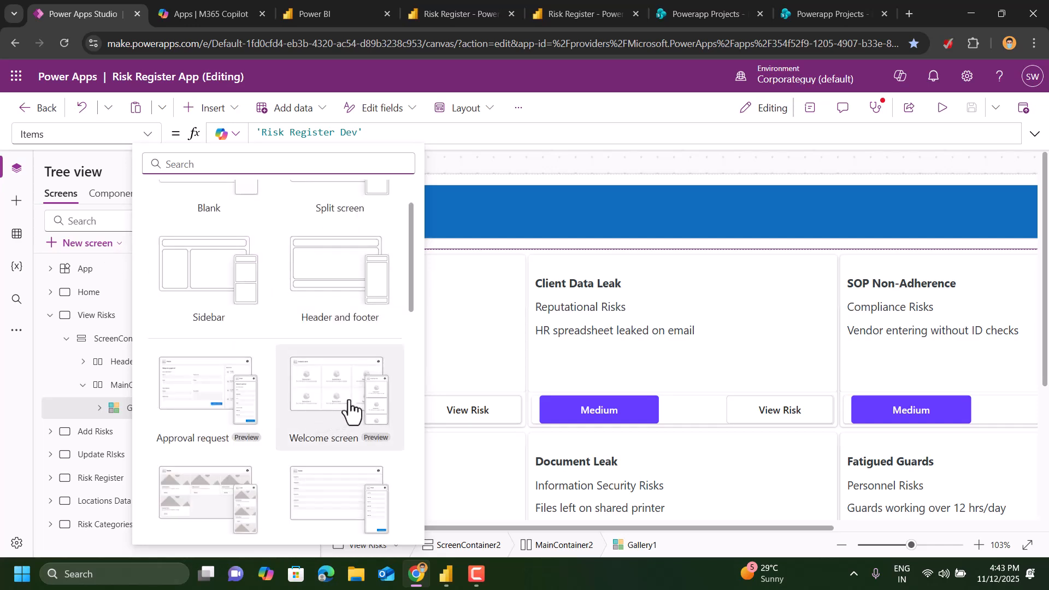
scroll(324, 421, "down", 1)
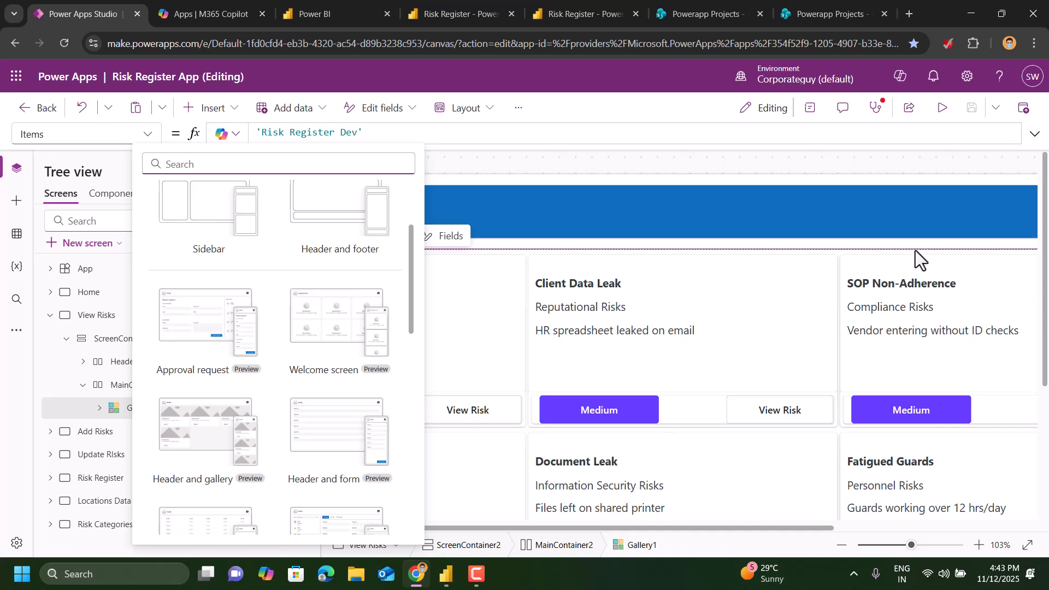
scroll(323, 330, "down", 2)
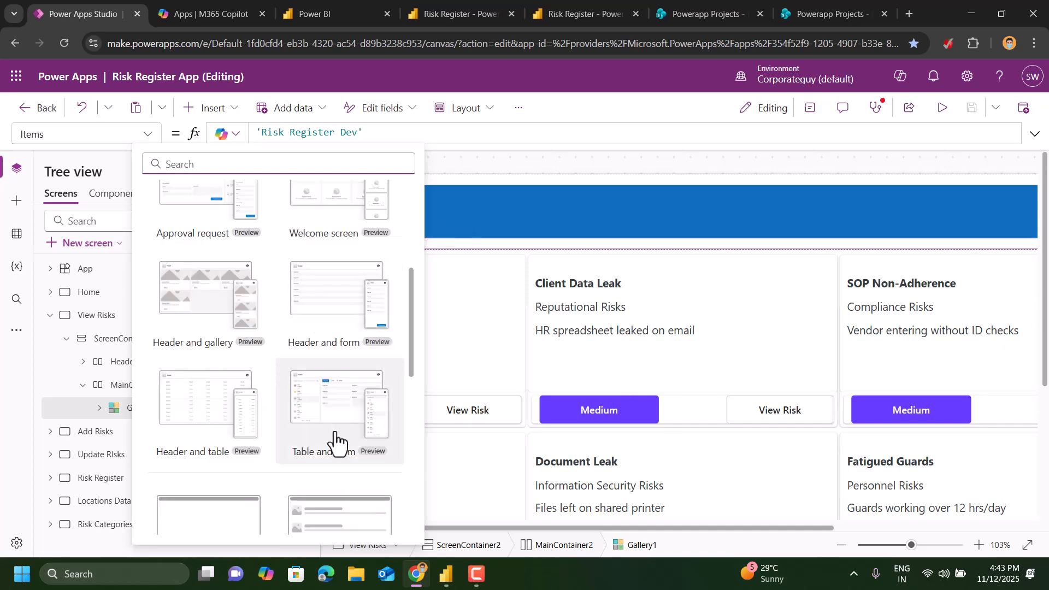
scroll(336, 440, "down", 2)
scroll(346, 293, "up", 2)
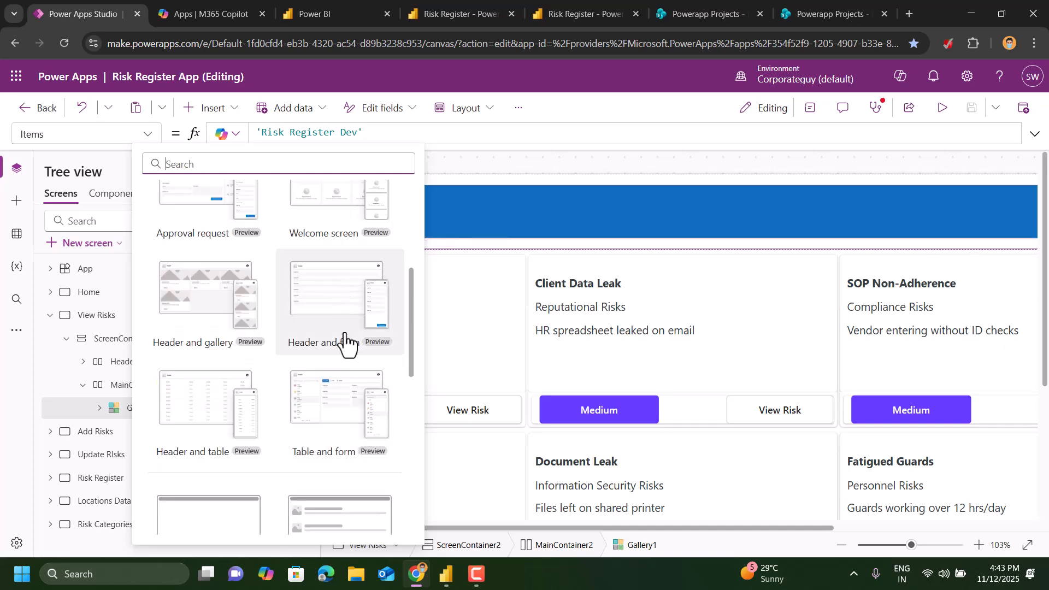
scroll(325, 305, "up", 2)
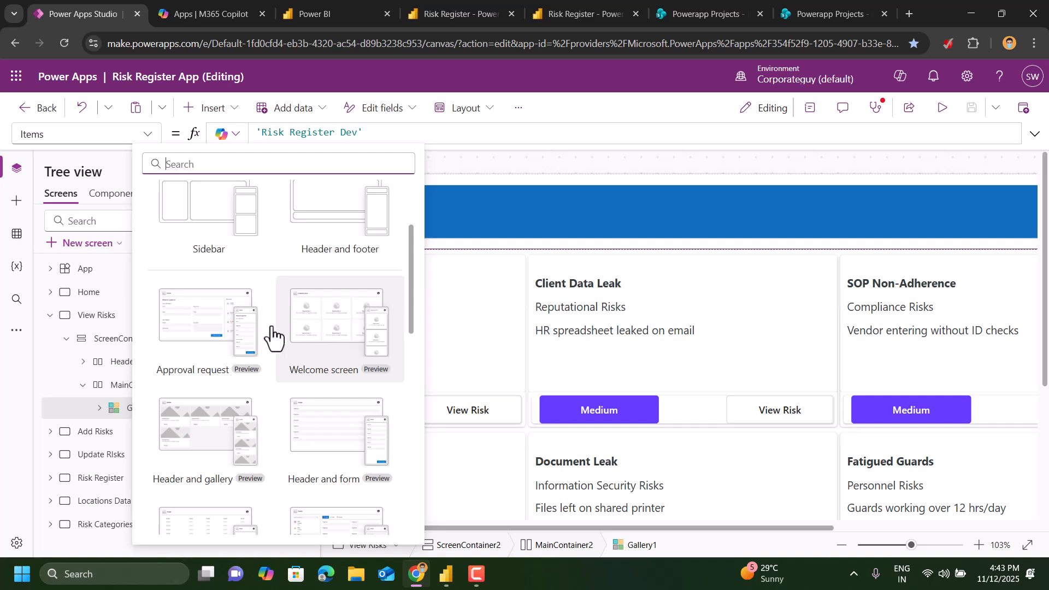
left_click(673, 264)
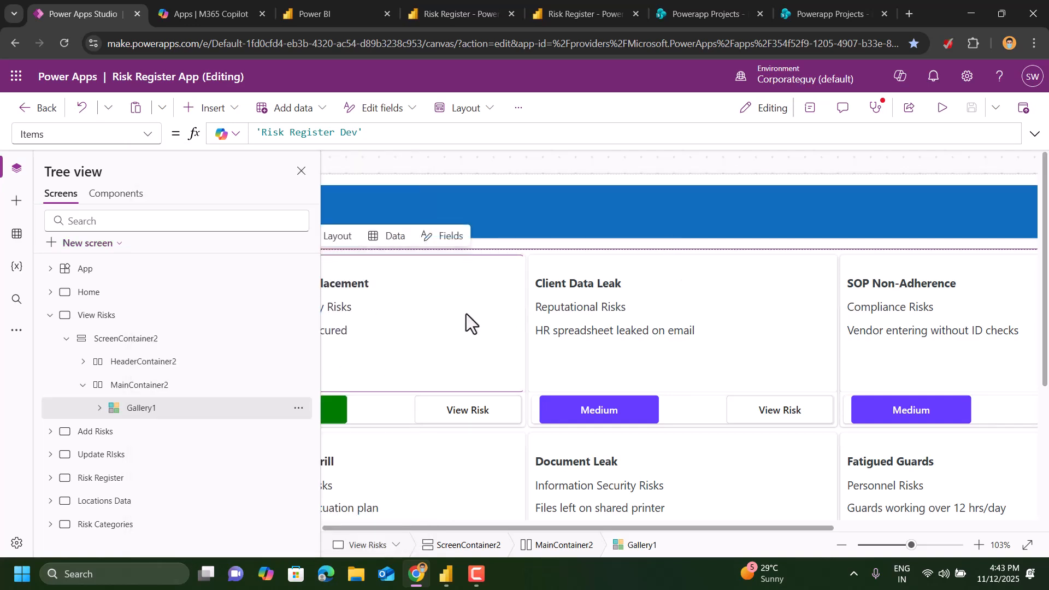
left_click(301, 171)
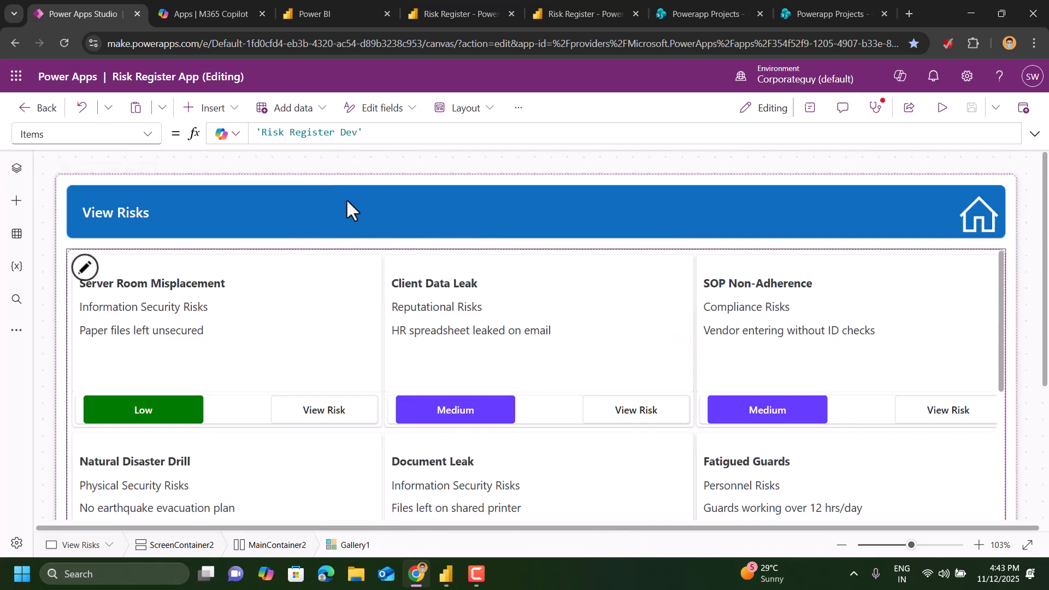
Inspect the Text formulas of the first gallery card's labels, checking the title column against the Risk Register Dev list in SharePoint.
left_click(188, 282)
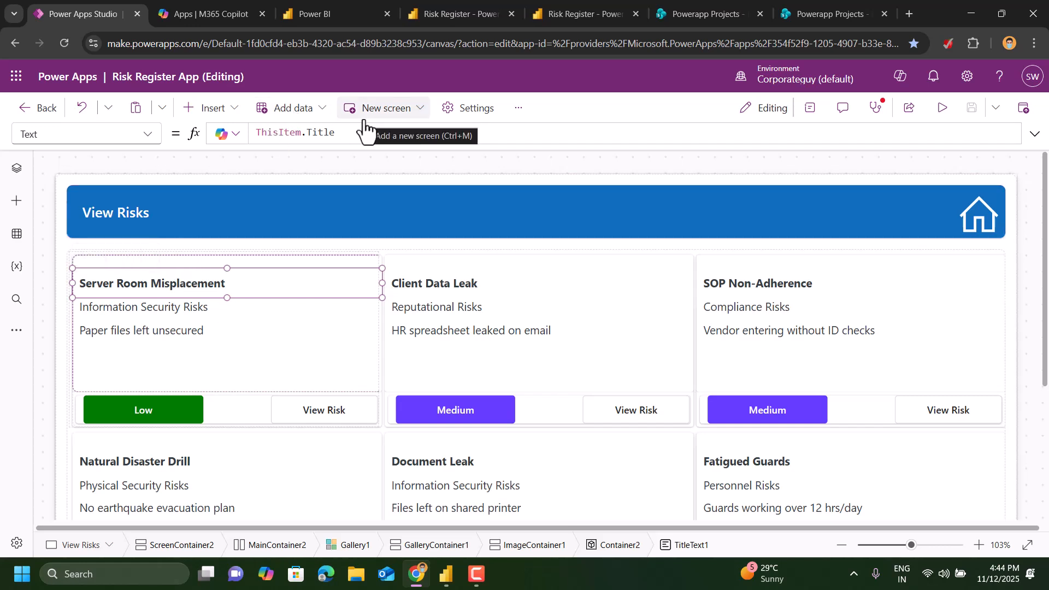
left_click(348, 134)
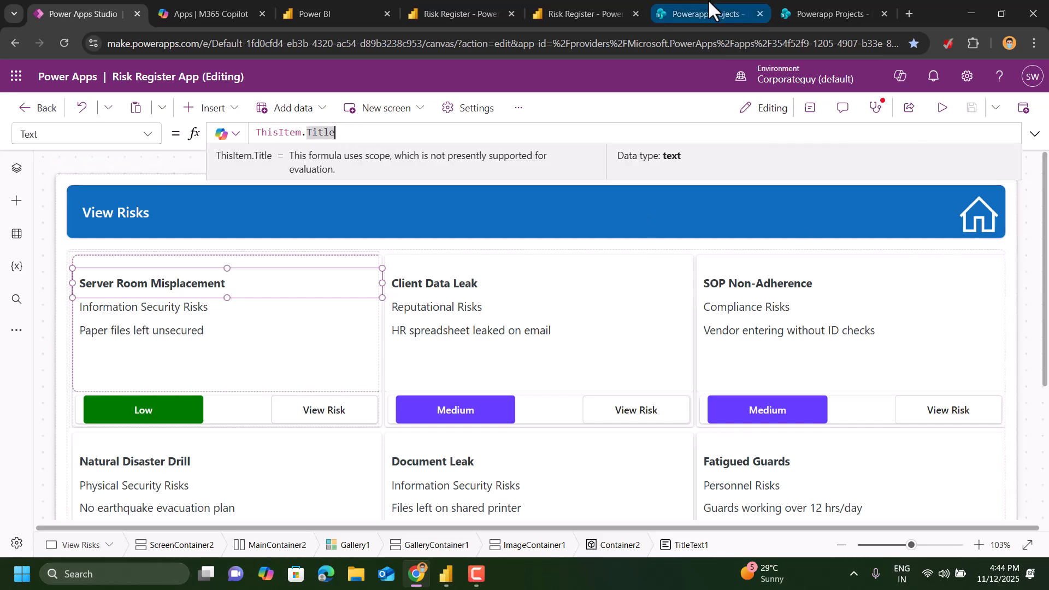
left_click(689, 12)
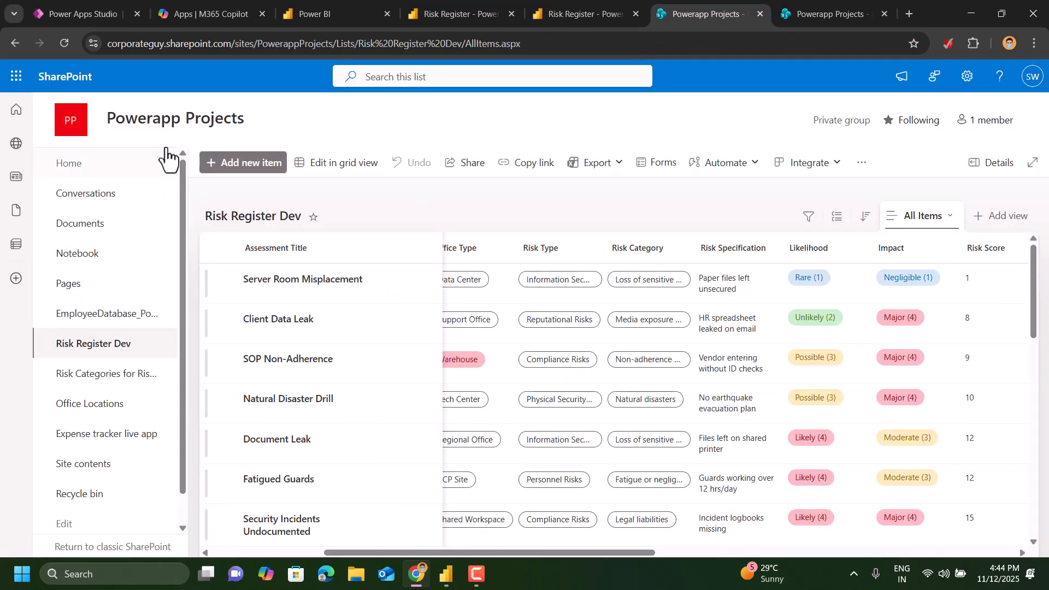
left_click(84, 13)
left_click(192, 335)
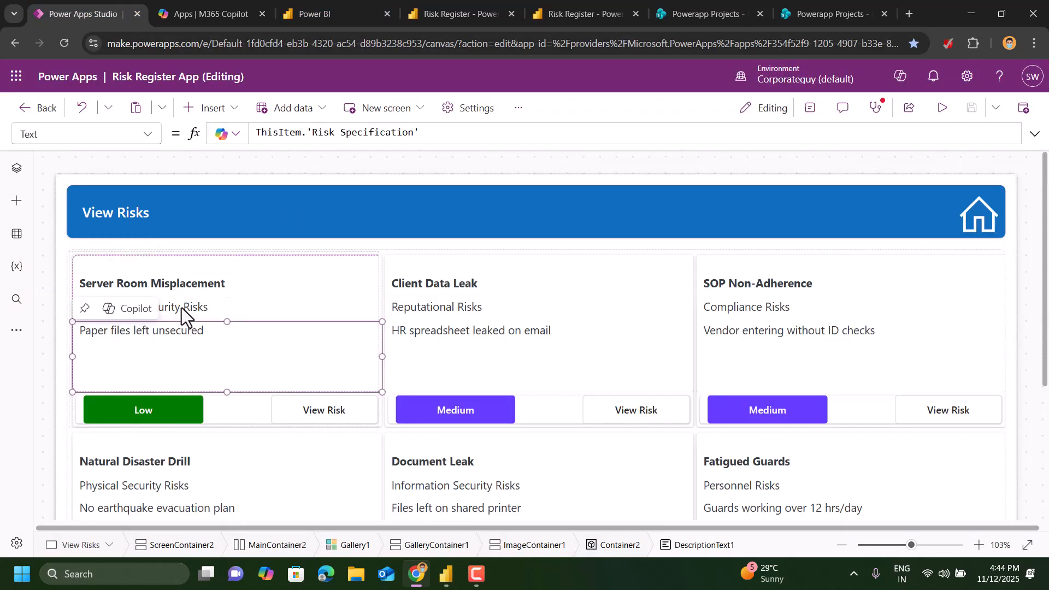
left_click(181, 307)
Inspect the Text formula of the risk level button on the Server Room Misplacement card.
left_click(150, 407)
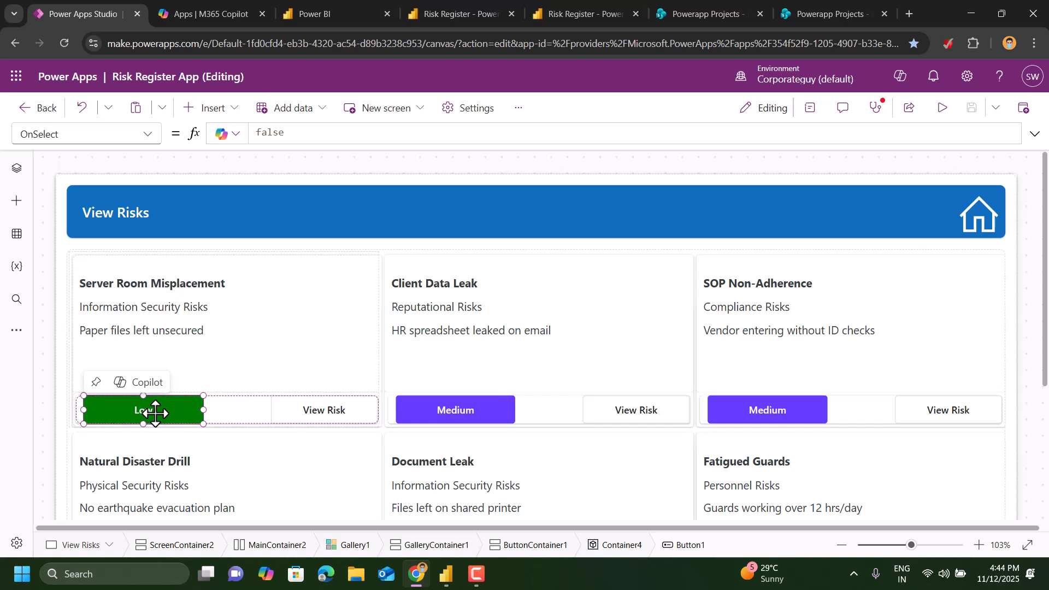
left_click(149, 137)
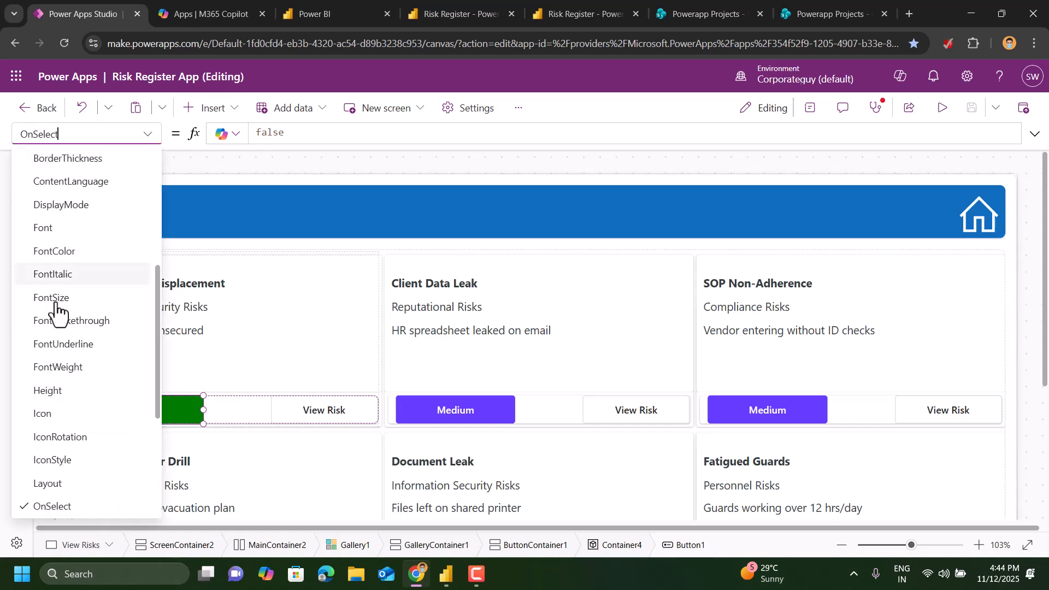
scroll(57, 306, "up", 5)
scroll(65, 309, "down", 10)
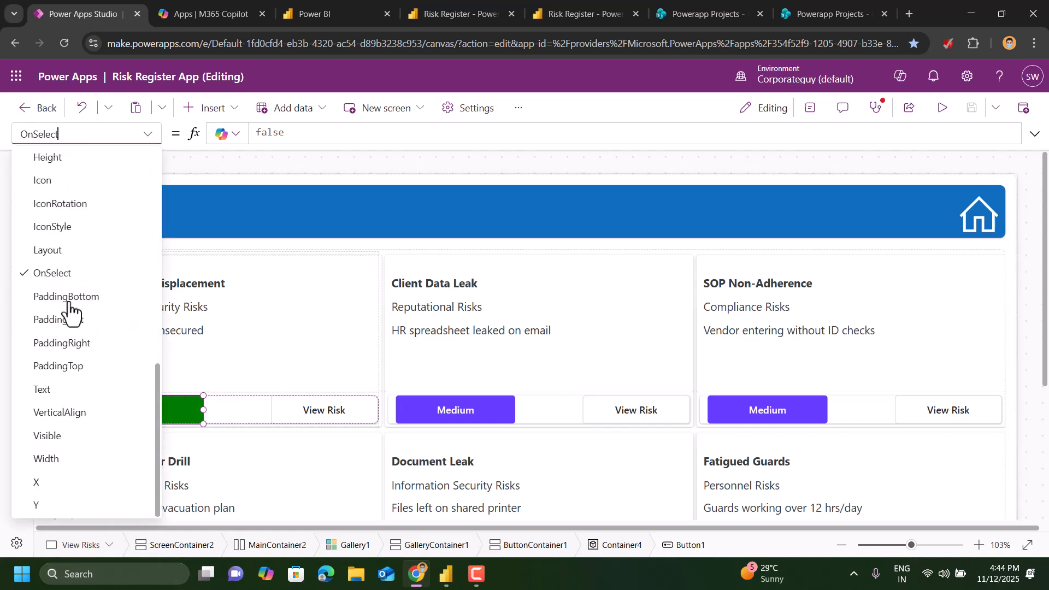
scroll(68, 295, "up", 10)
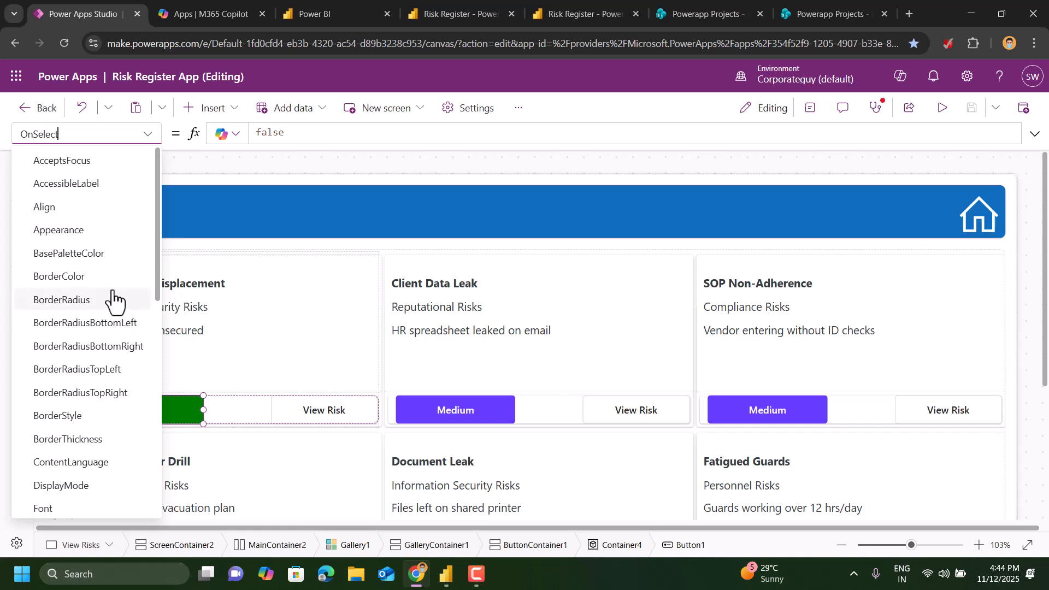
scroll(112, 300, "down", 5)
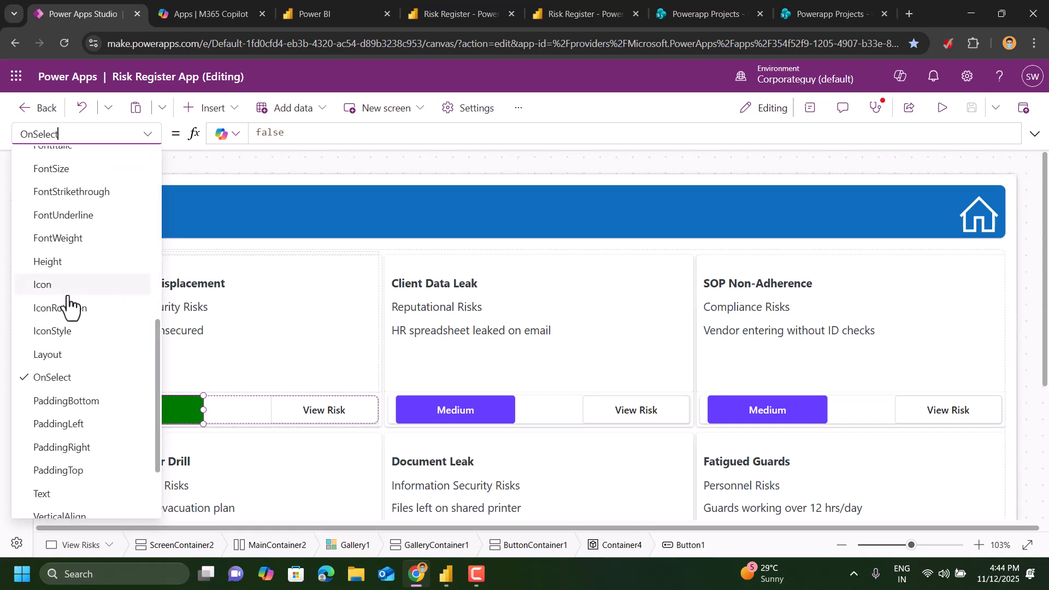
scroll(67, 303, "down", 3)
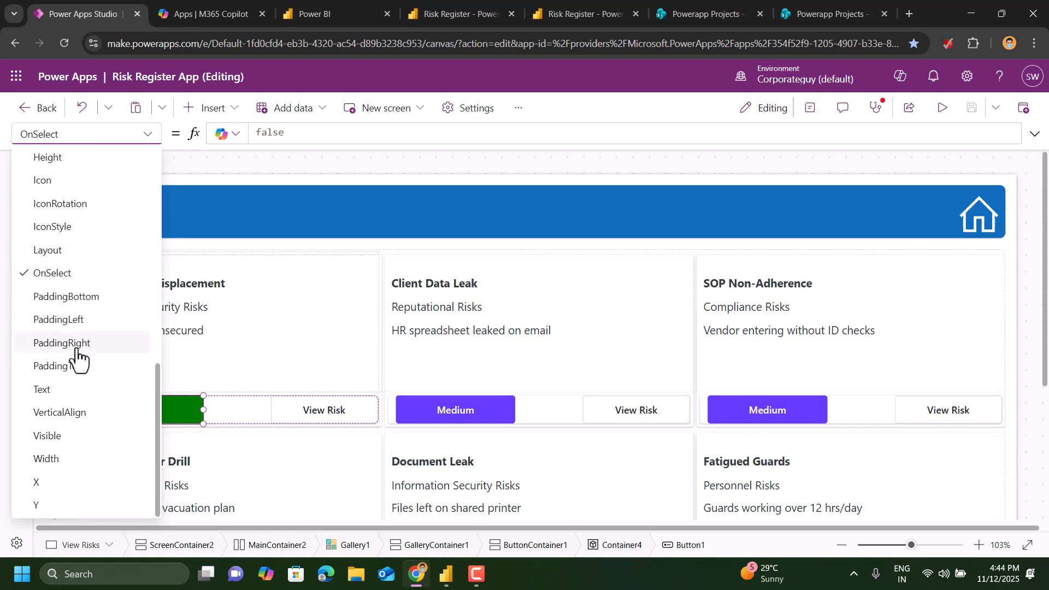
left_click(66, 389)
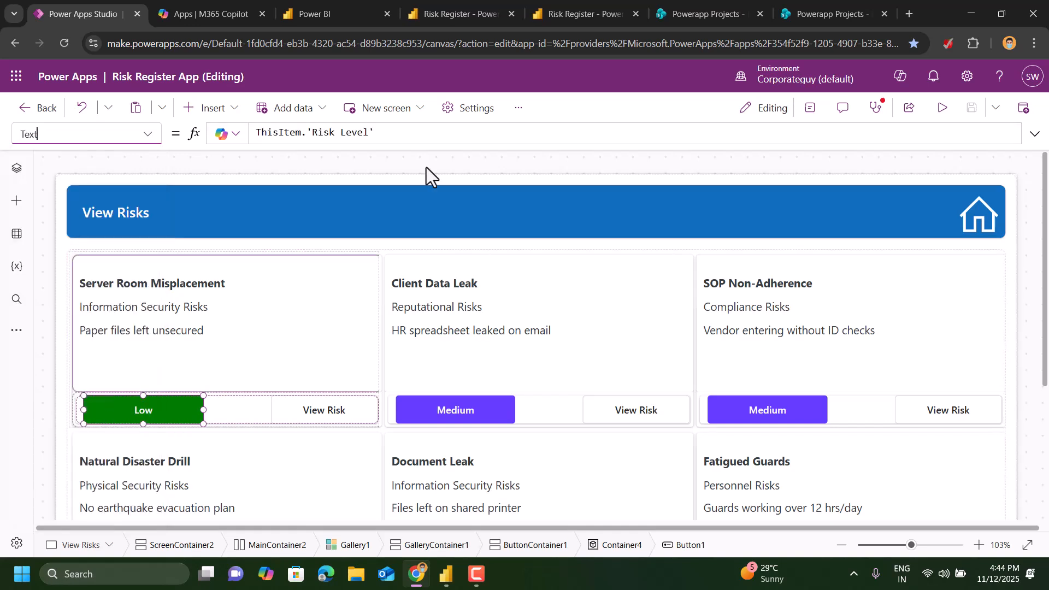
Check the Appearance formula of the same risk level button.
left_click(150, 144)
scroll(74, 321, "up", 5)
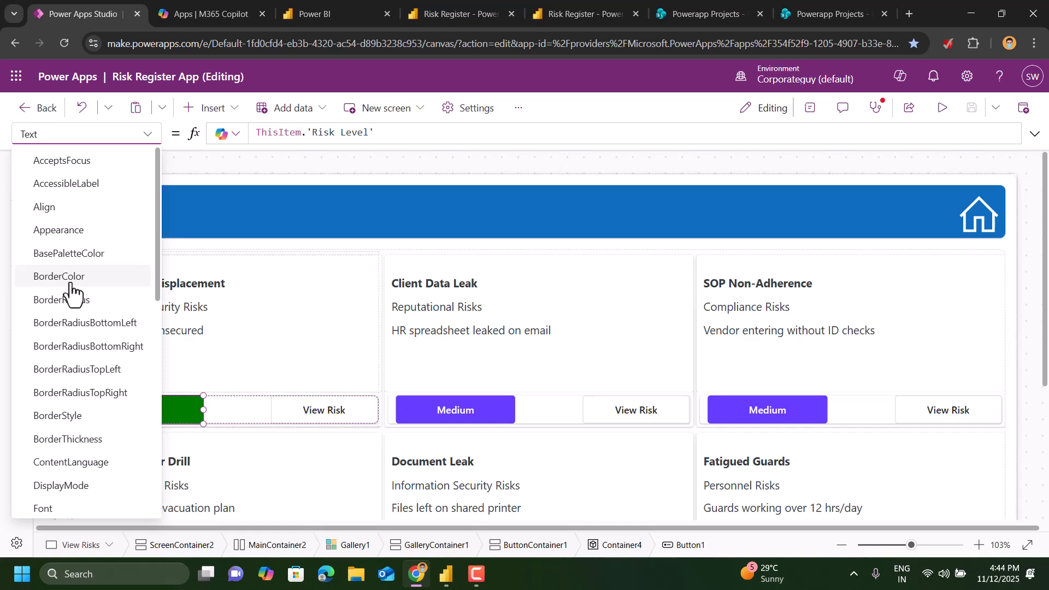
left_click(73, 232)
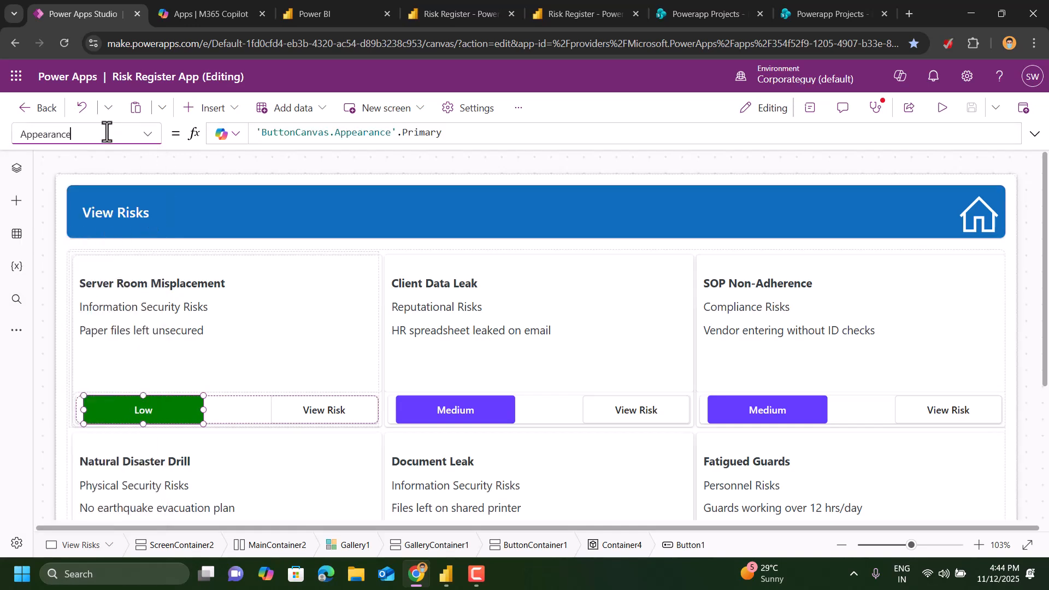
Browse the full property list of the risk level button on the Server Room Misplacement card.
left_click(148, 137)
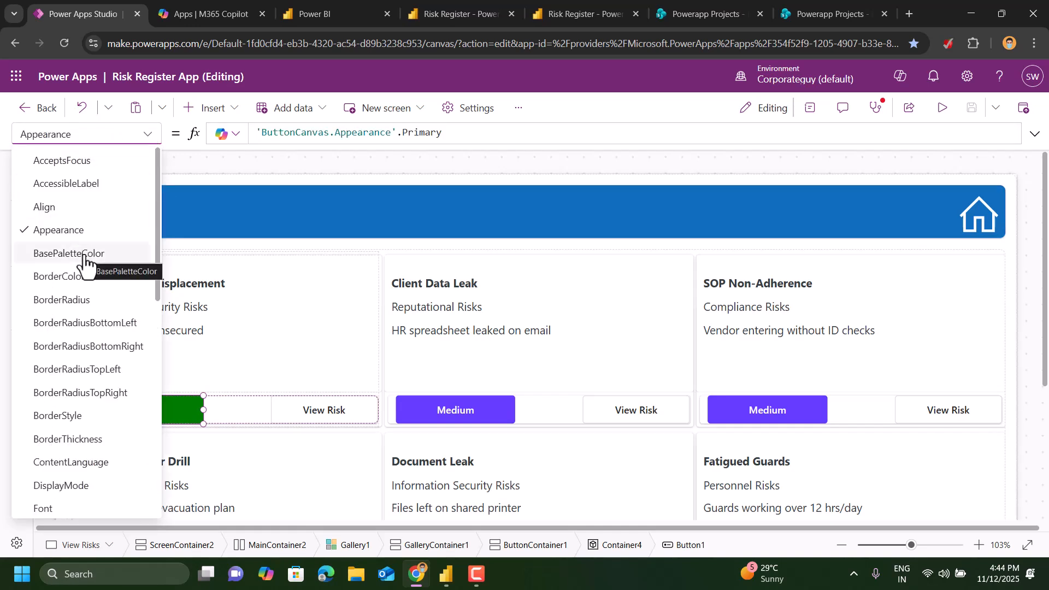
scroll(82, 262, "down", 1)
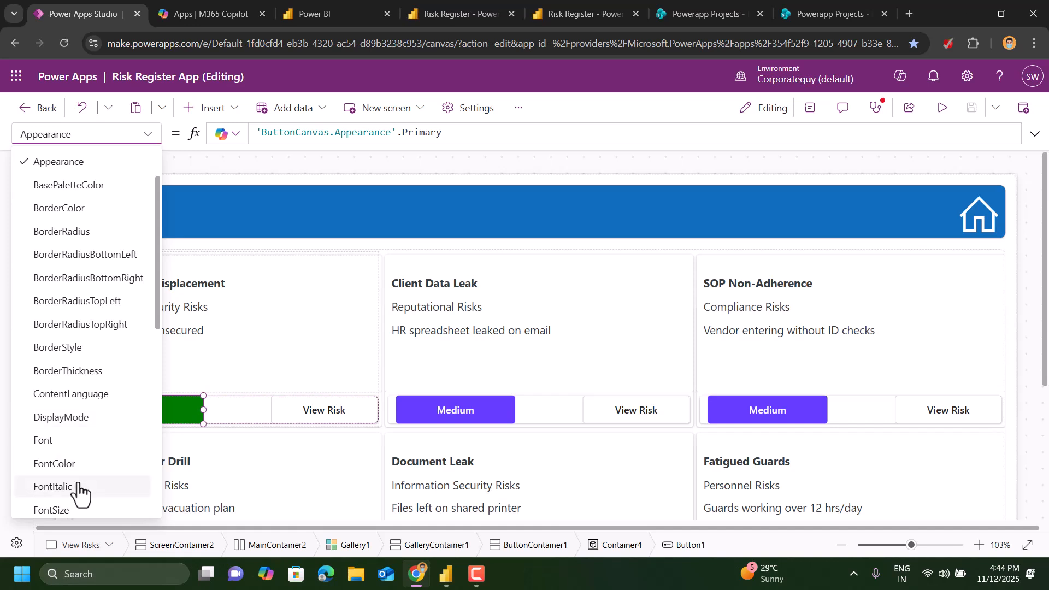
scroll(71, 451, "down", 4)
scroll(71, 450, "down", 1)
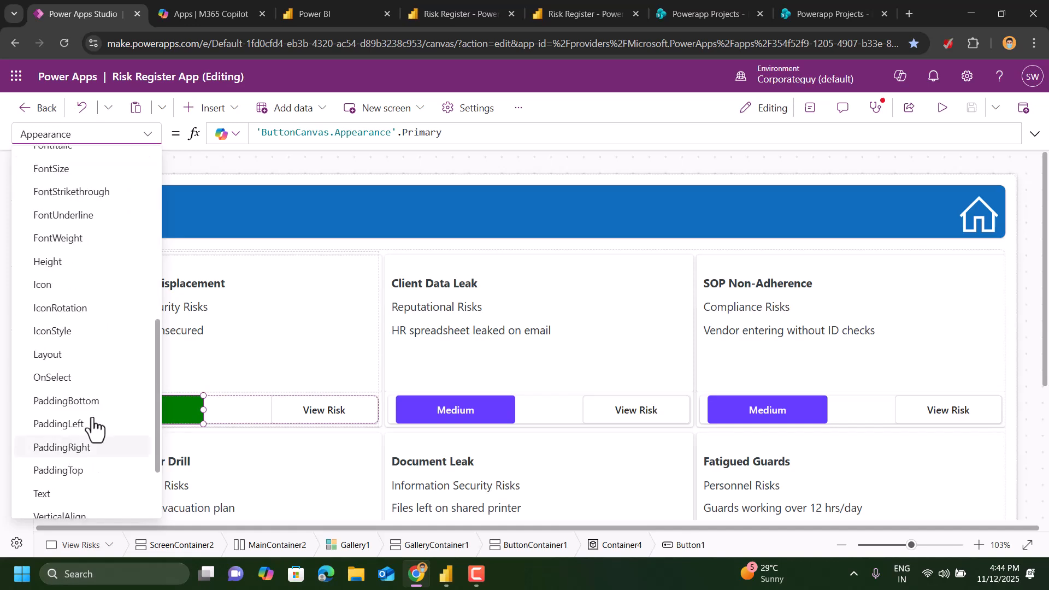
scroll(81, 354, "down", 2)
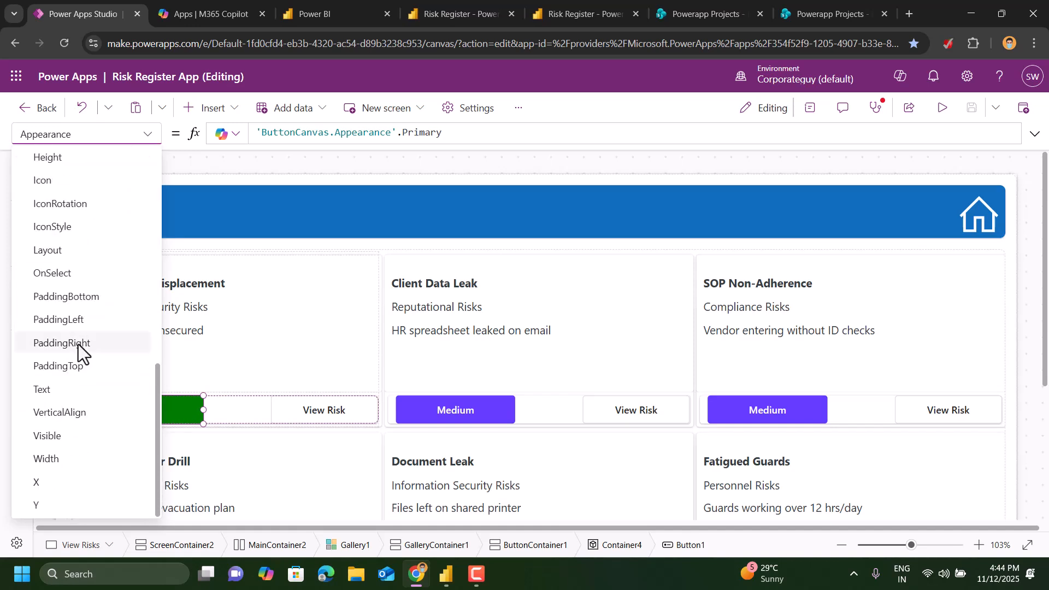
scroll(74, 371, "up", 2)
scroll(73, 375, "up", 5)
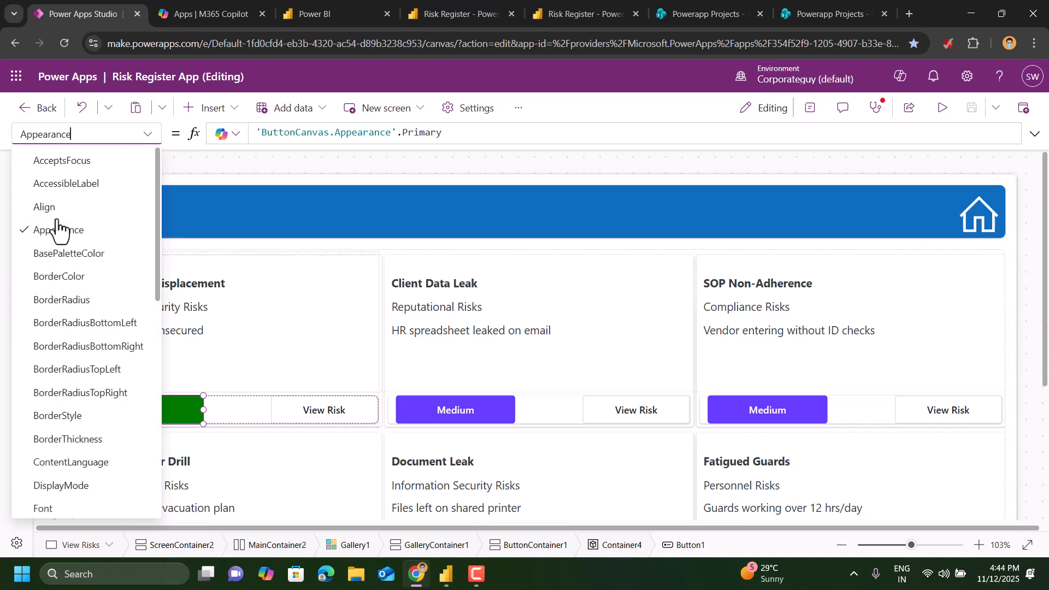
left_click(61, 273)
left_click(83, 251)
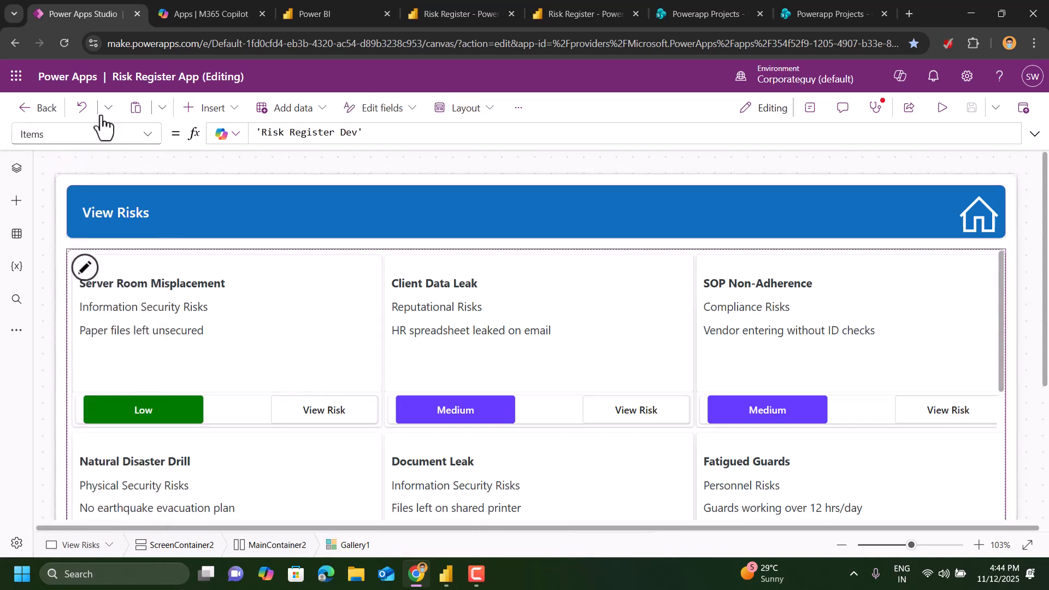
Inspect the risk level button's BasePaletteColor Switch formula, which maps each Risk Level to a color.
left_click(131, 405)
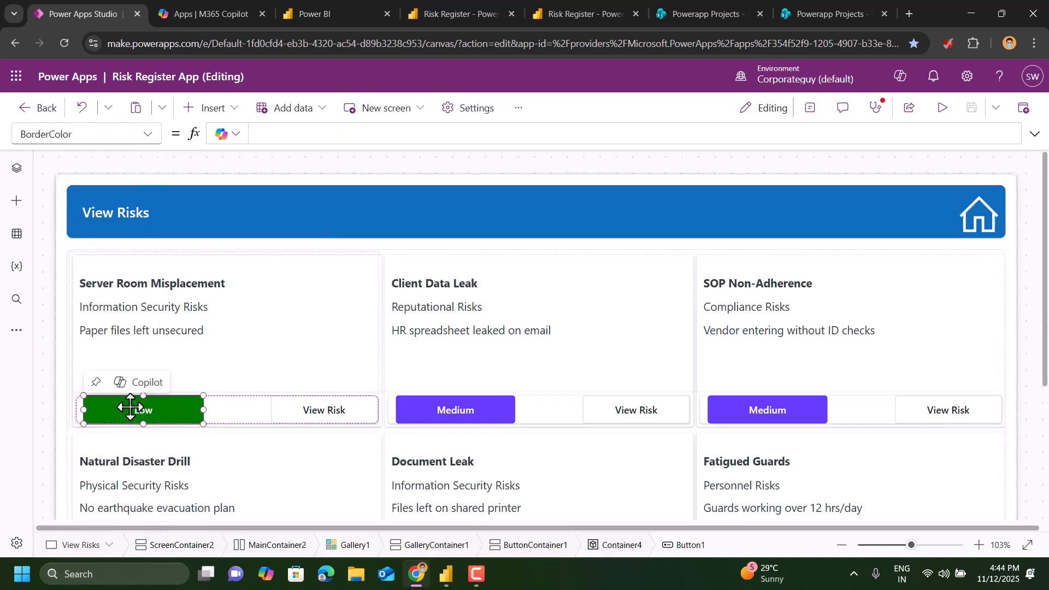
left_click(143, 136)
left_click(74, 254)
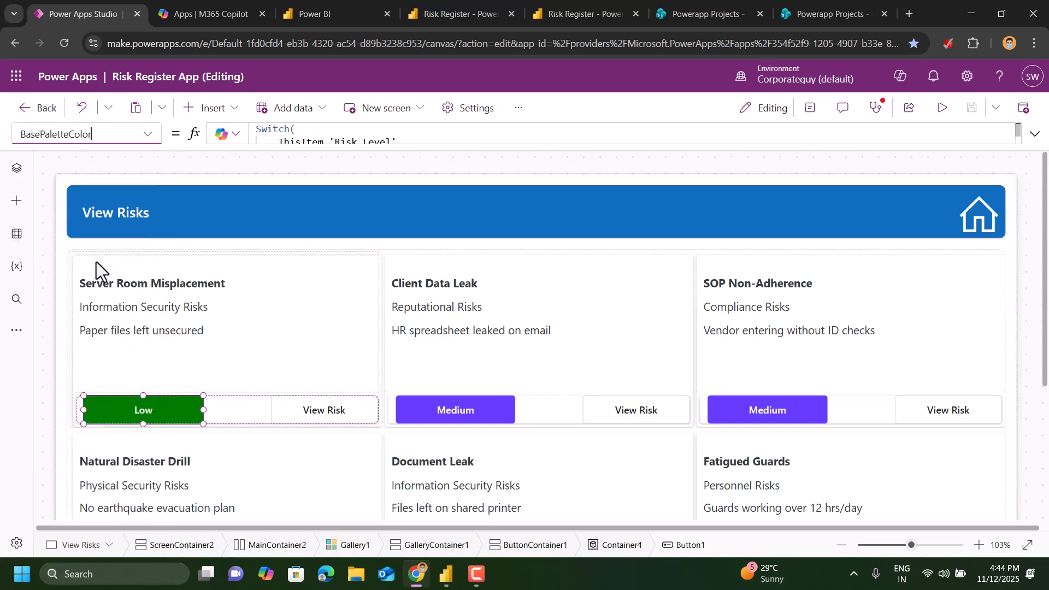
left_click(1034, 134)
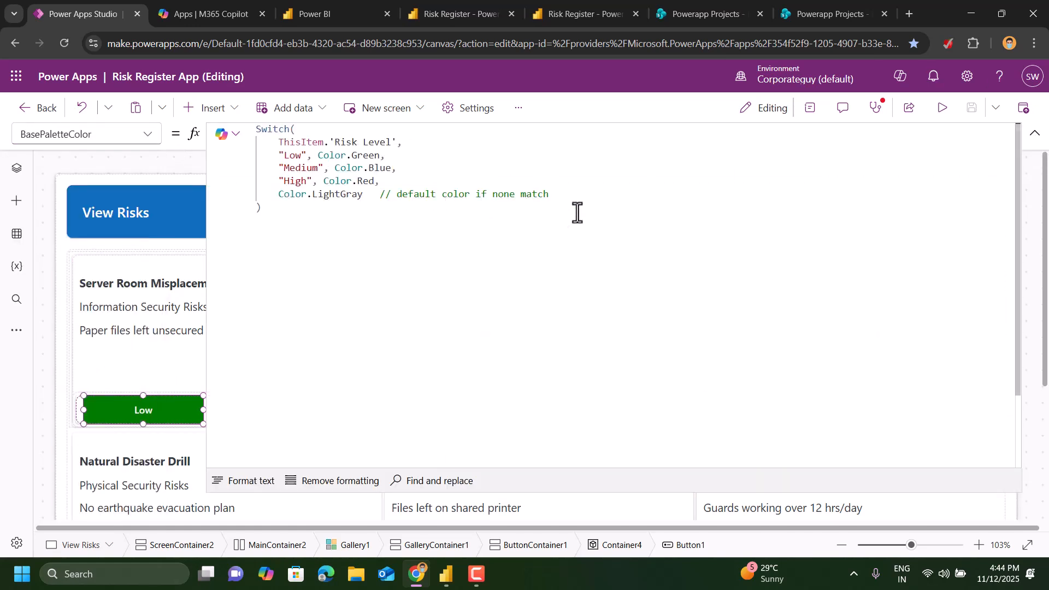
left_click_drag(577, 212, 227, 145)
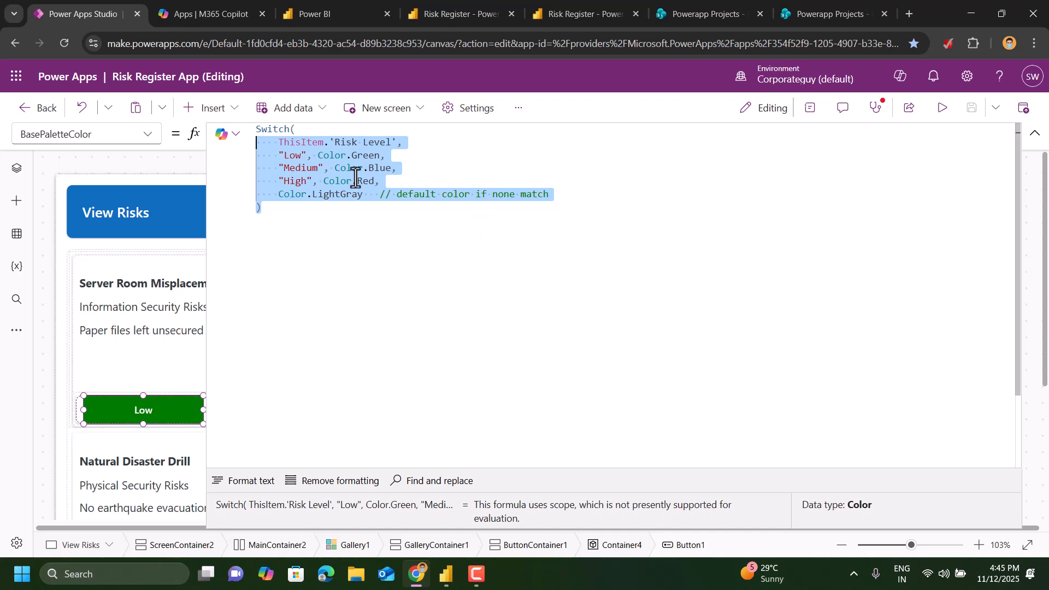
left_click(322, 154)
left_click_drag(319, 154, 430, 172)
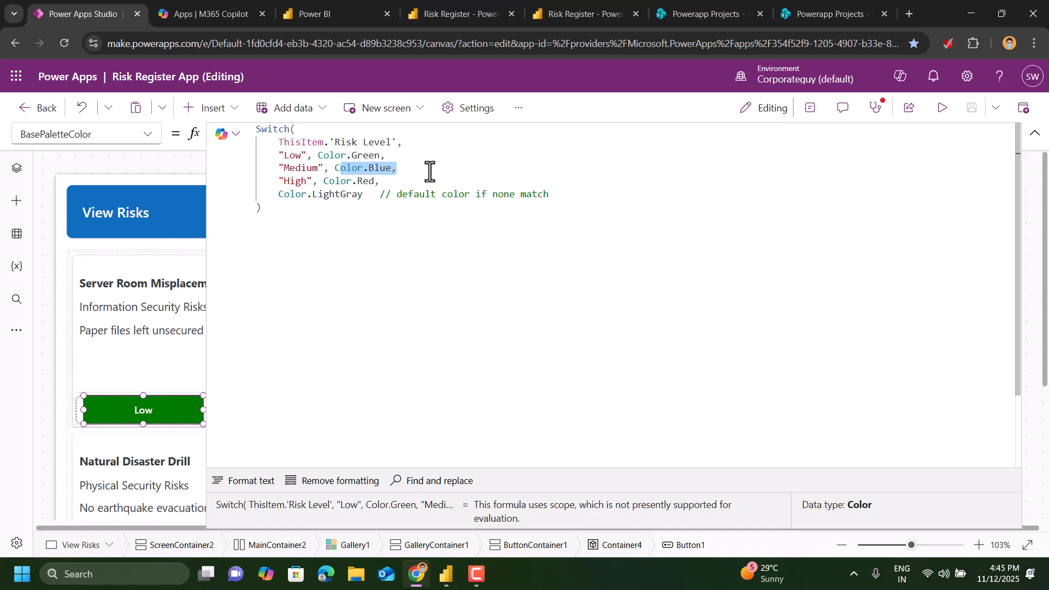
left_click(1034, 133)
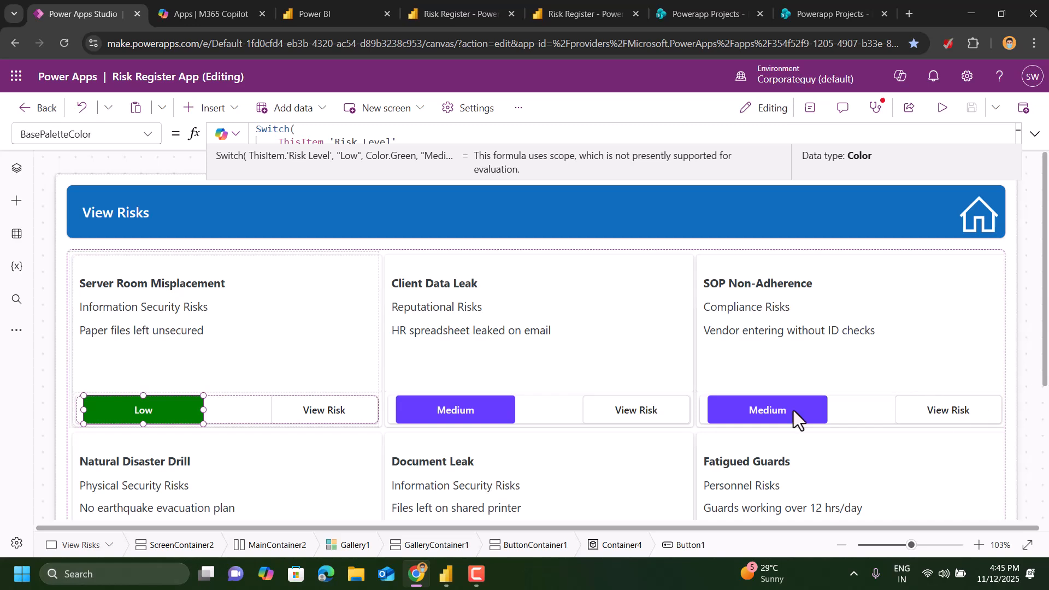
Inspect the OnSelect formula of the View Risk button on the Server Room Misplacement card.
left_click(327, 414)
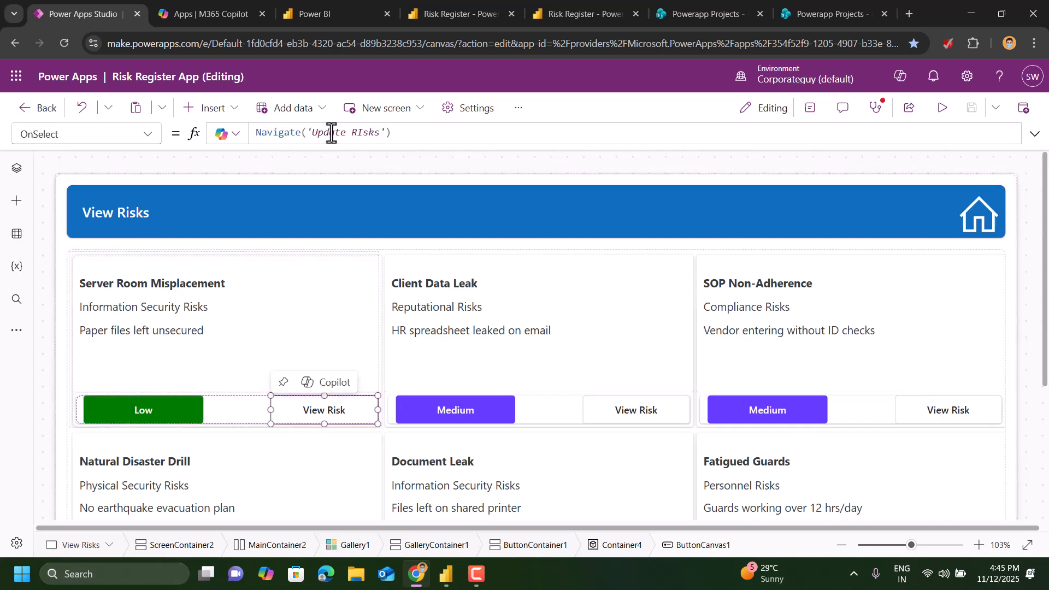
left_click_drag(312, 129, 392, 125)
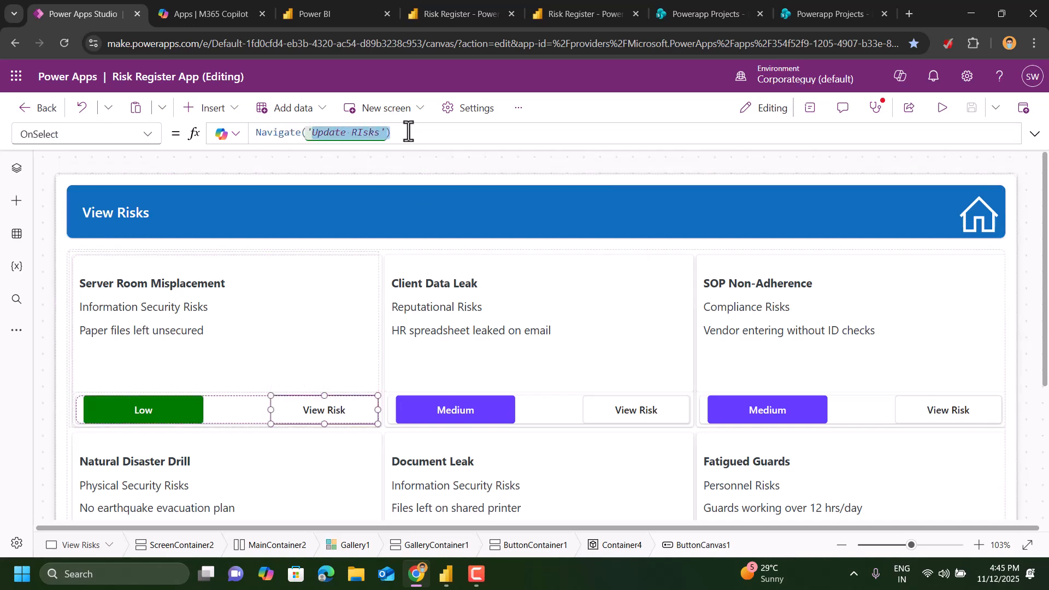
left_click(408, 132)
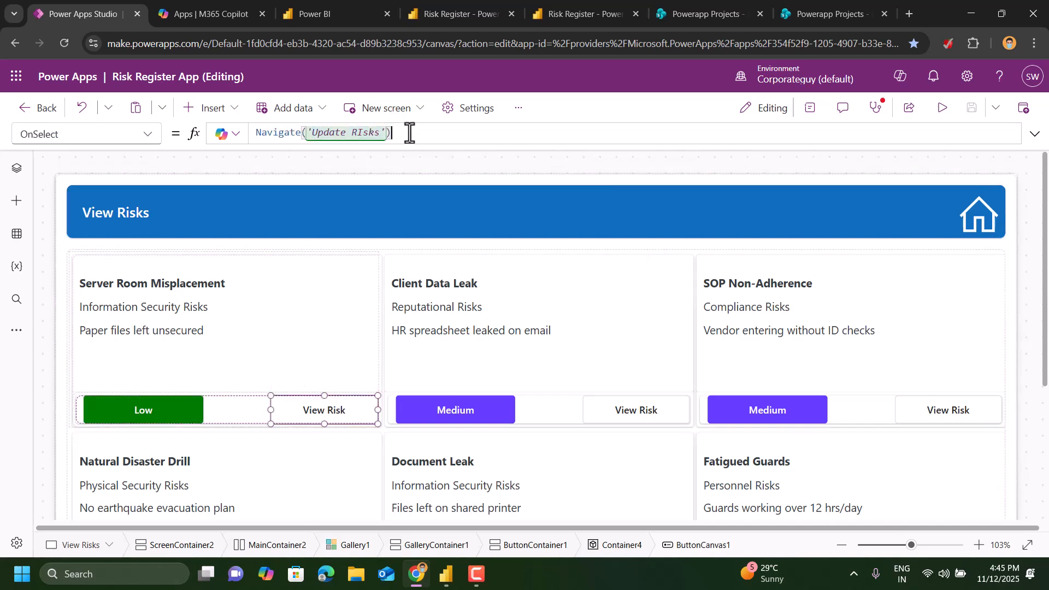
Open the Update RIsks screen and check the DataSource formula of its form.
left_click(17, 168)
left_click(50, 315)
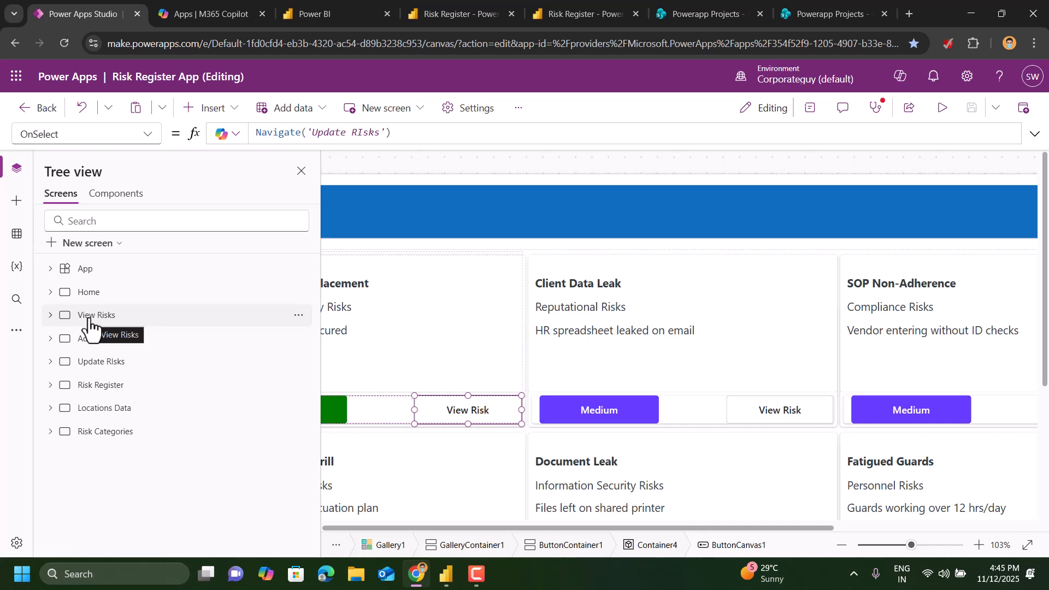
left_click(98, 365)
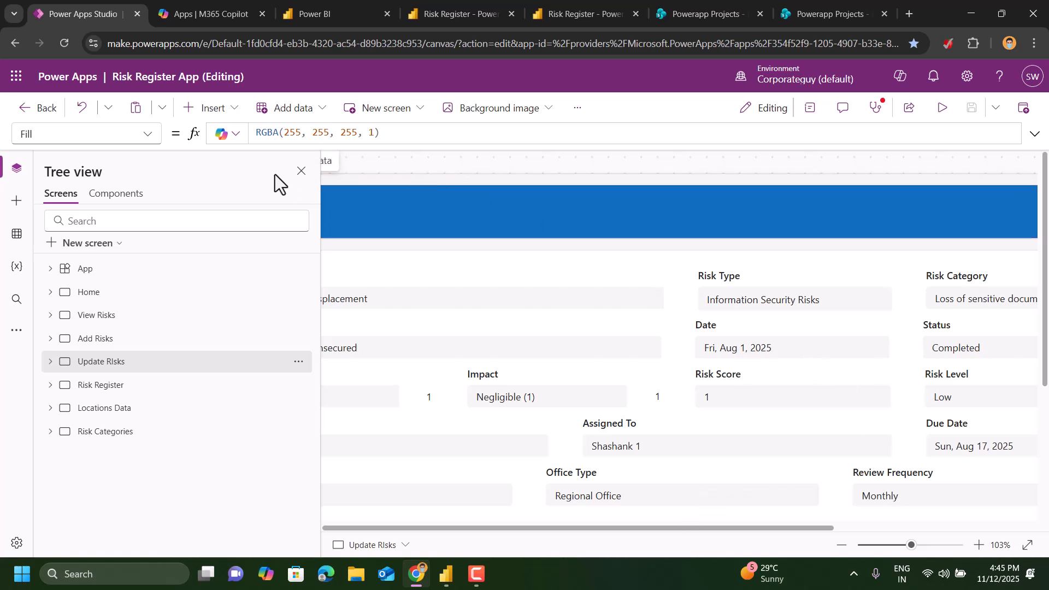
left_click(300, 171)
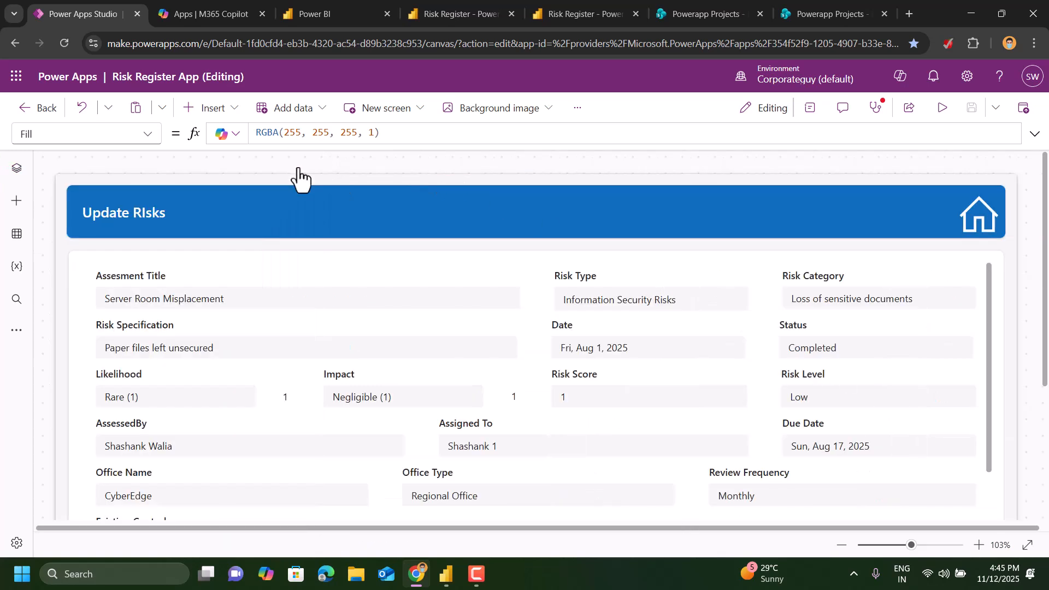
left_click(992, 283)
left_click(992, 283)
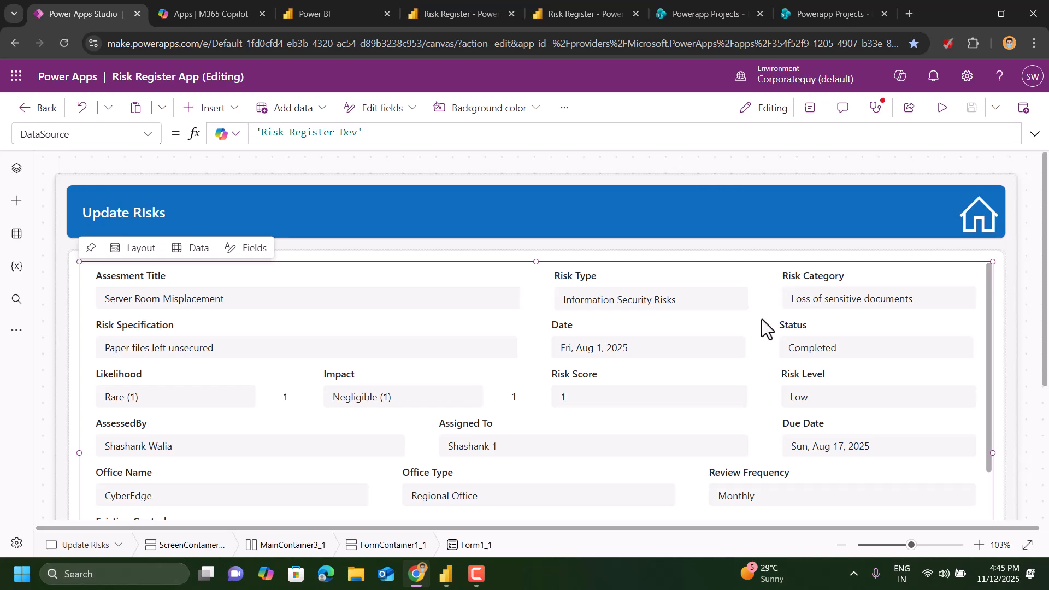
left_click(360, 132)
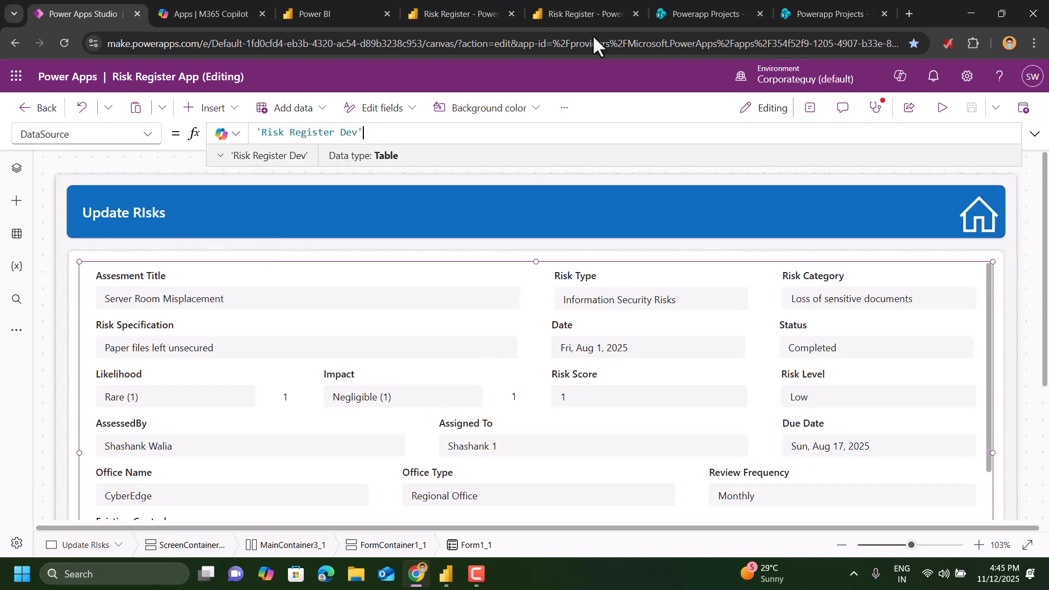
Check the Item formula of the form on the Update RIsks screen.
left_click(154, 138)
left_click(82, 463)
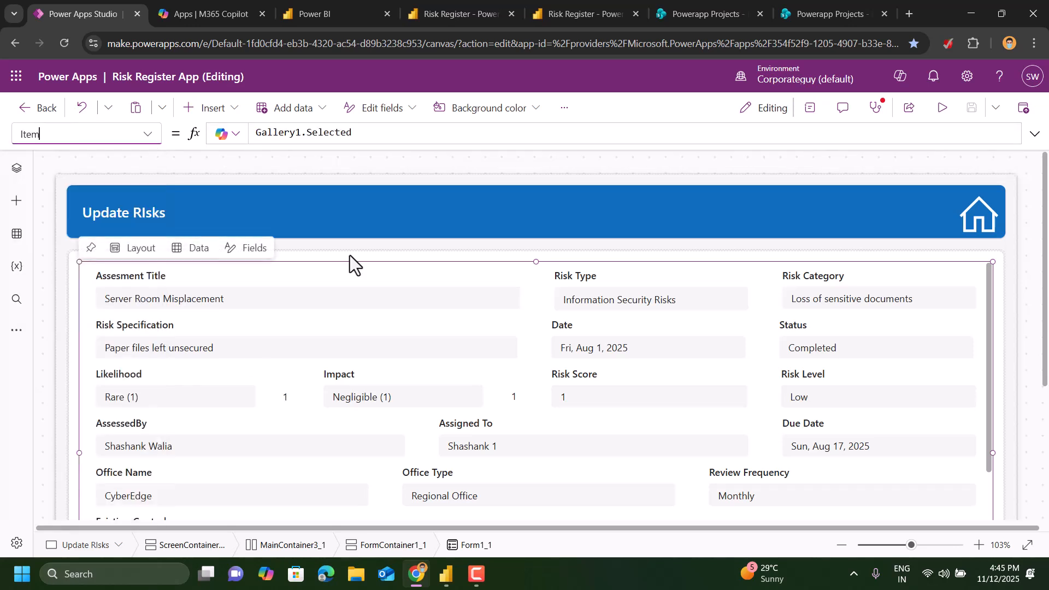
left_click(393, 132)
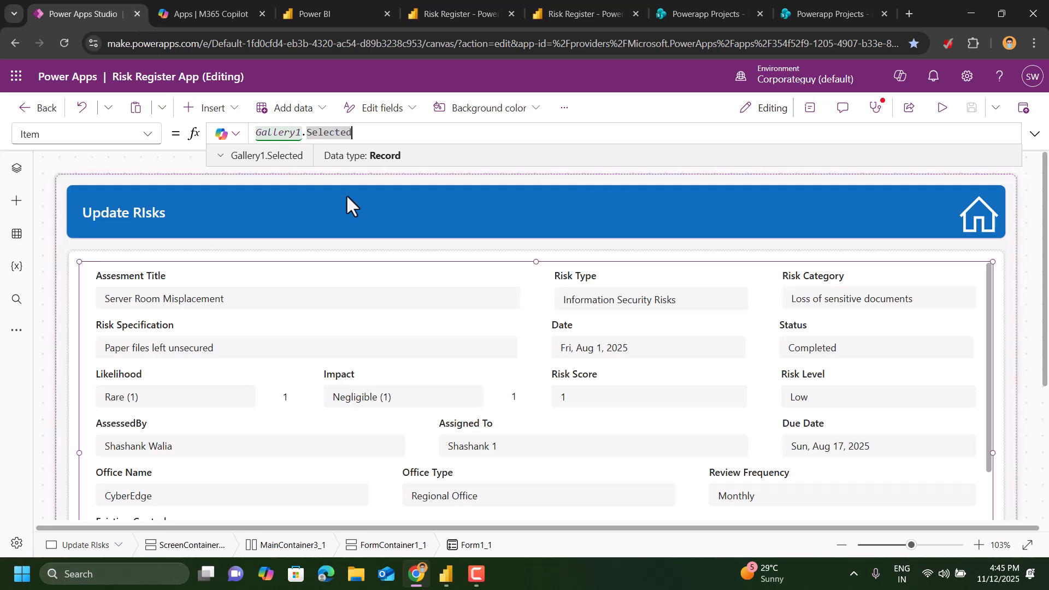
Revisit the View Risk buttons on the View Risks screen and return to the Update RIsks screen they lead to.
left_click(15, 169)
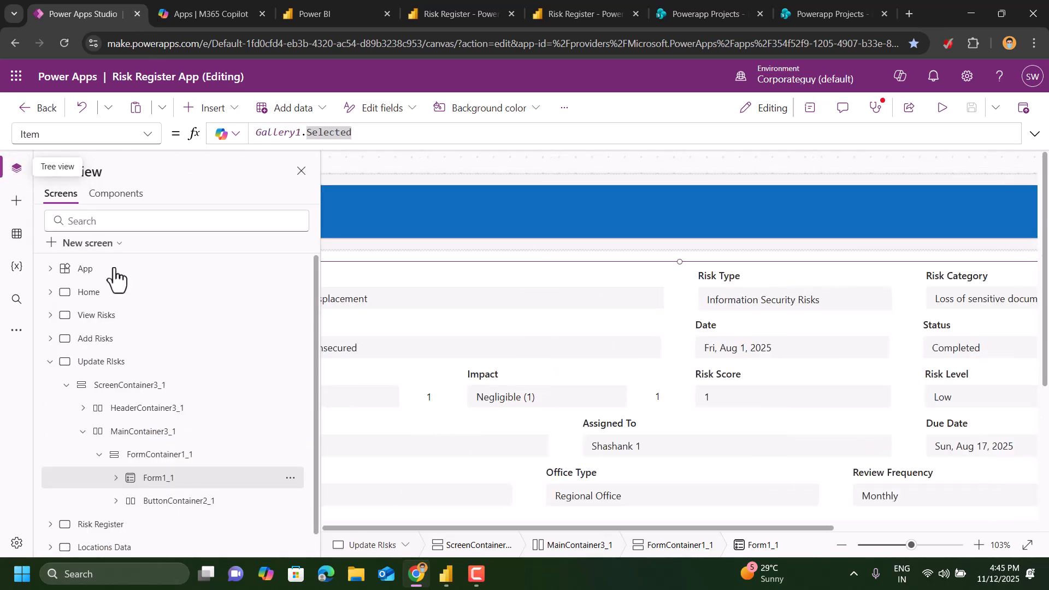
left_click(98, 319)
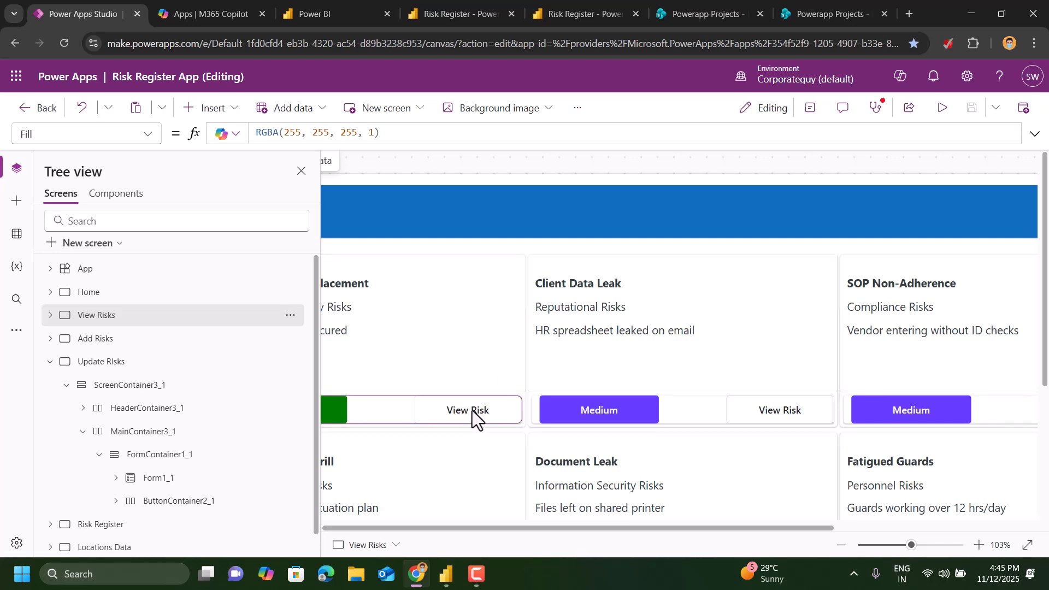
left_click(90, 364)
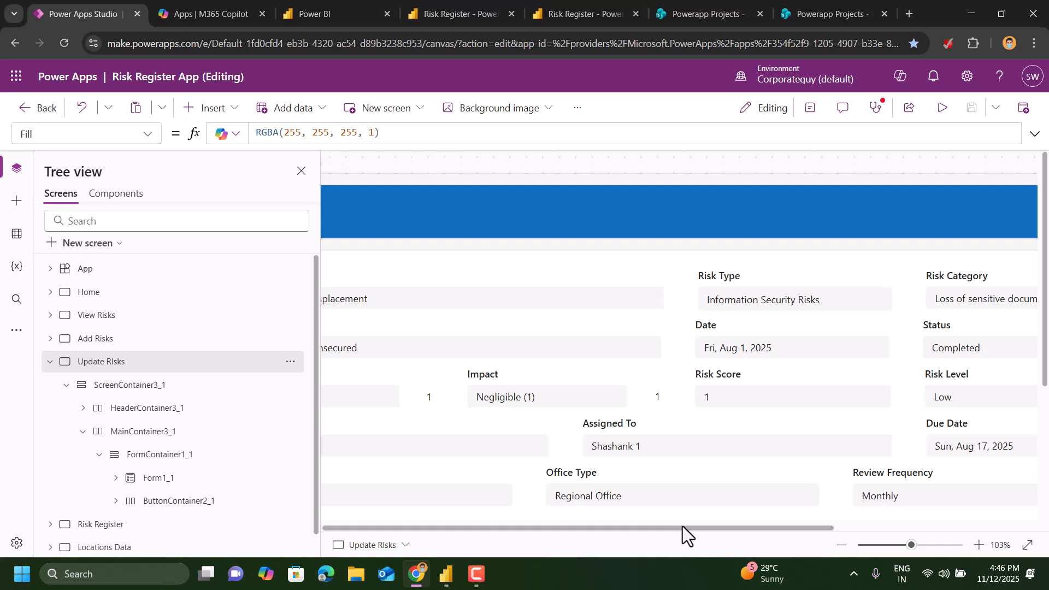
Reselect the whole Update RIsks form and examine the gallery and Selected parts of its Item formula.
left_click_drag(682, 526, 894, 512)
left_click(981, 340)
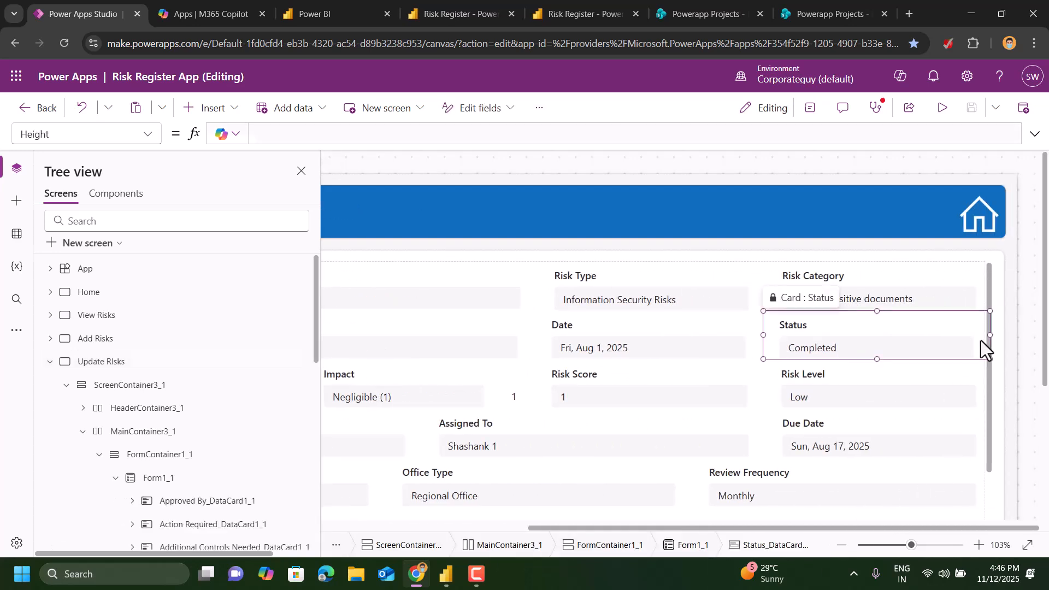
left_click(989, 395)
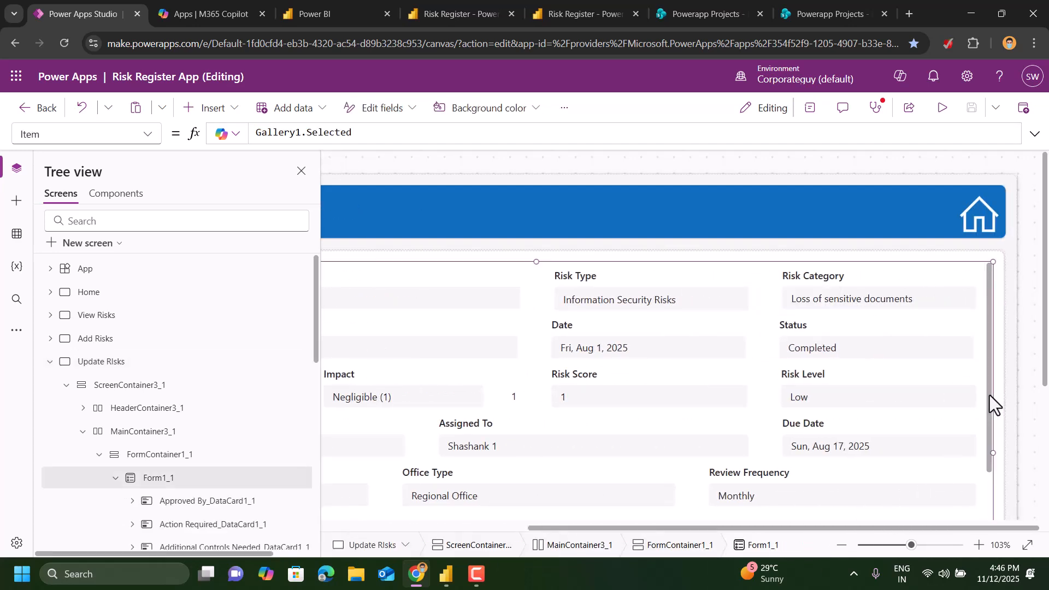
left_click(394, 132)
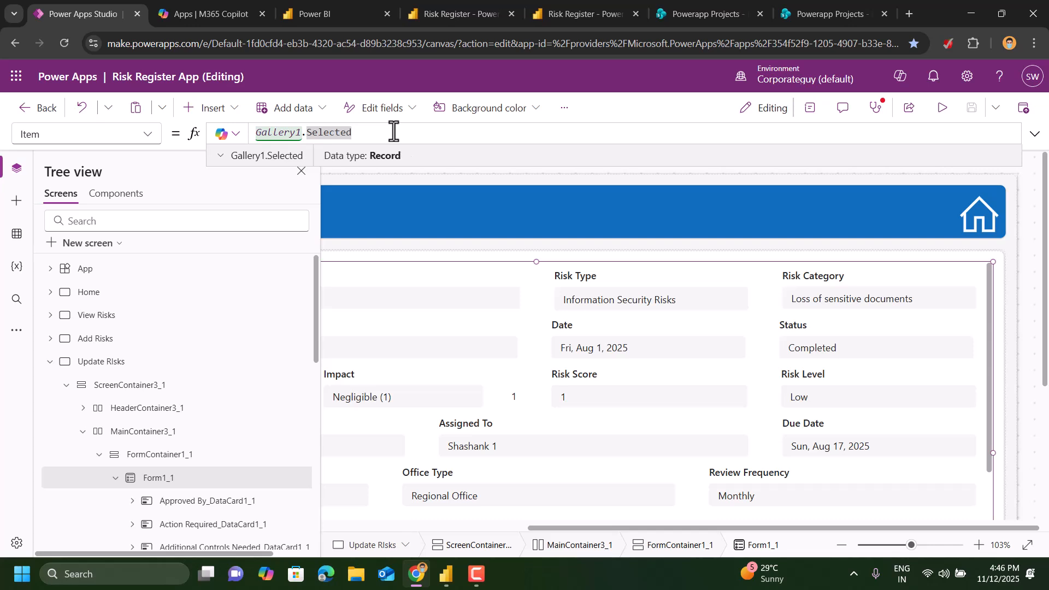
left_click(283, 133)
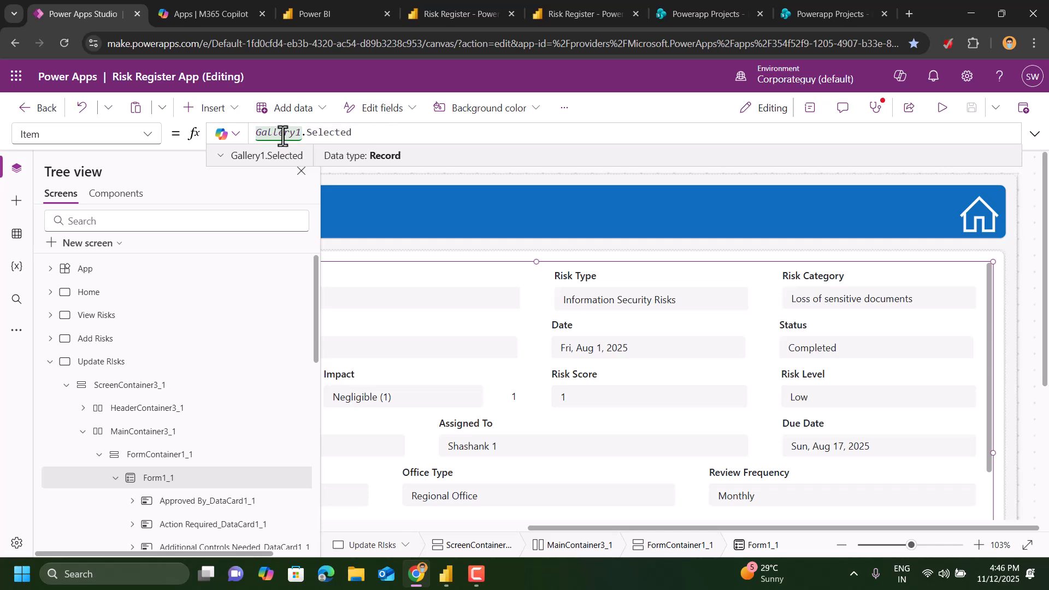
left_click(361, 133)
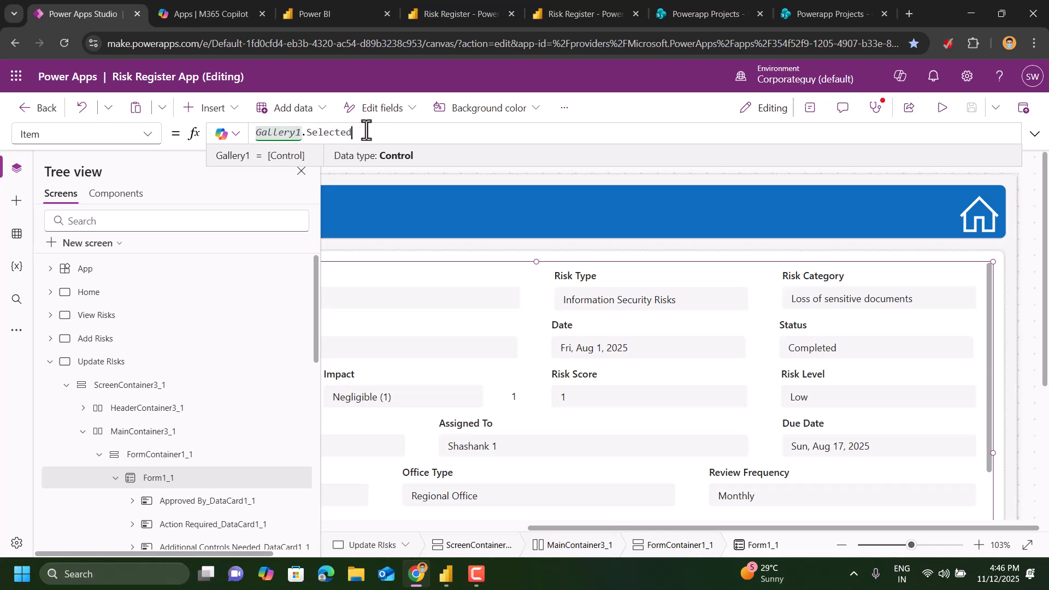
Inspect the full OnSelect formula of the Submit button below the Update RIsks form.
left_click(49, 363)
scroll(738, 349, "down", 10)
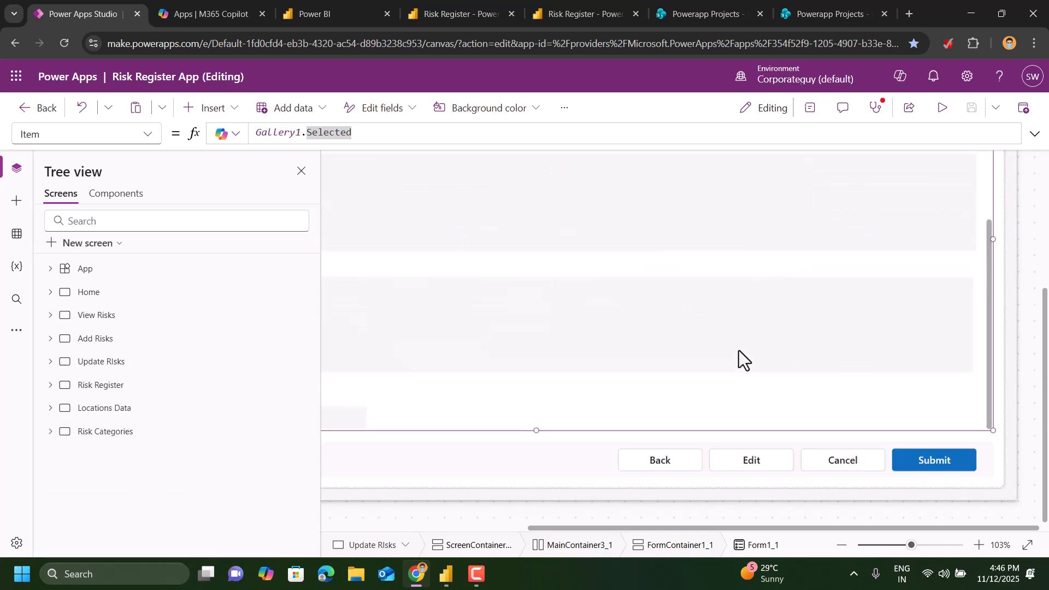
left_click(915, 462)
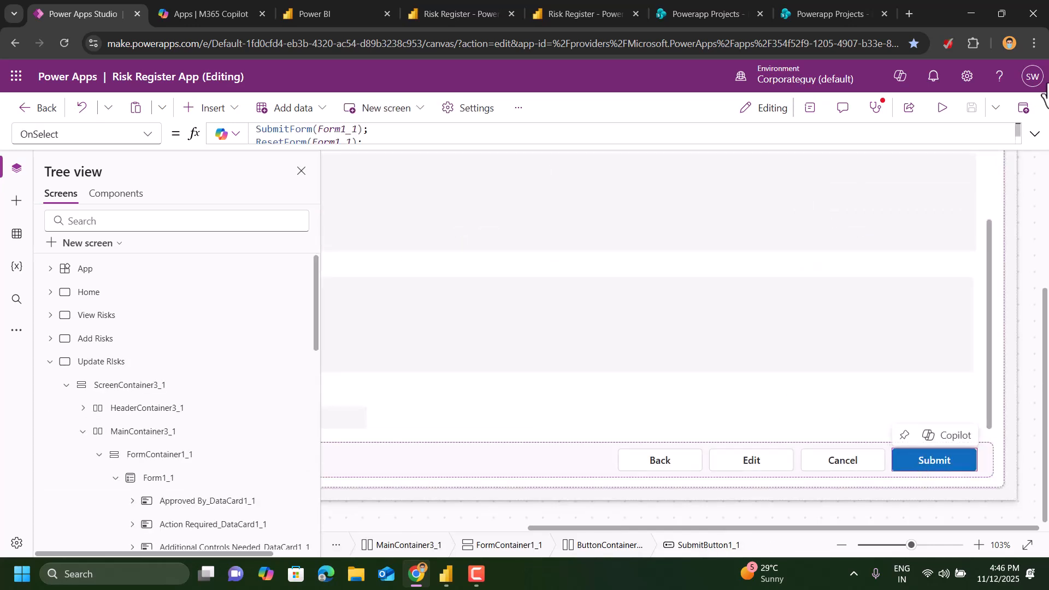
left_click(1034, 137)
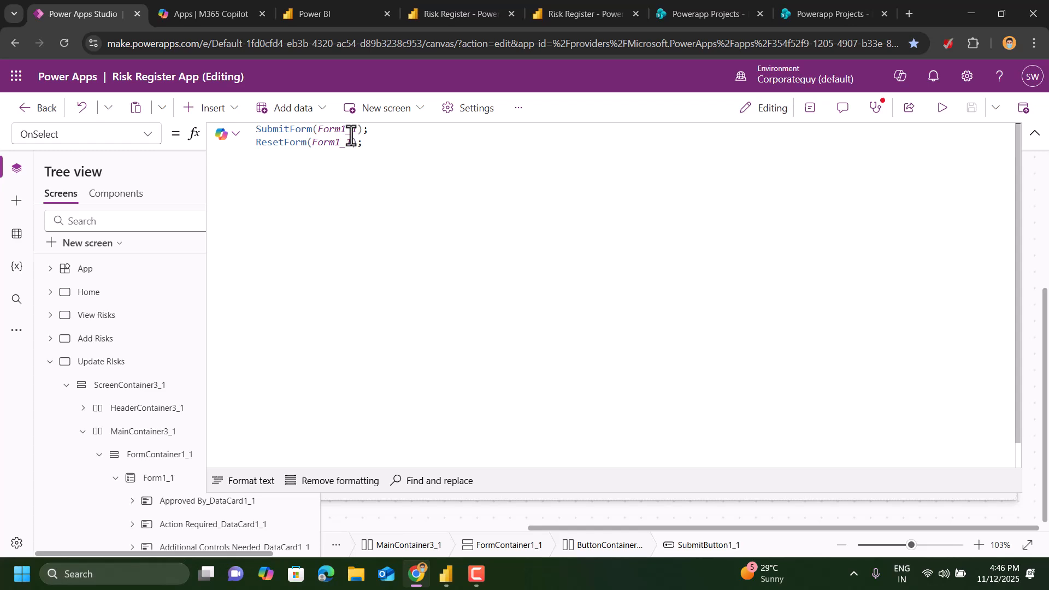
left_click(1034, 134)
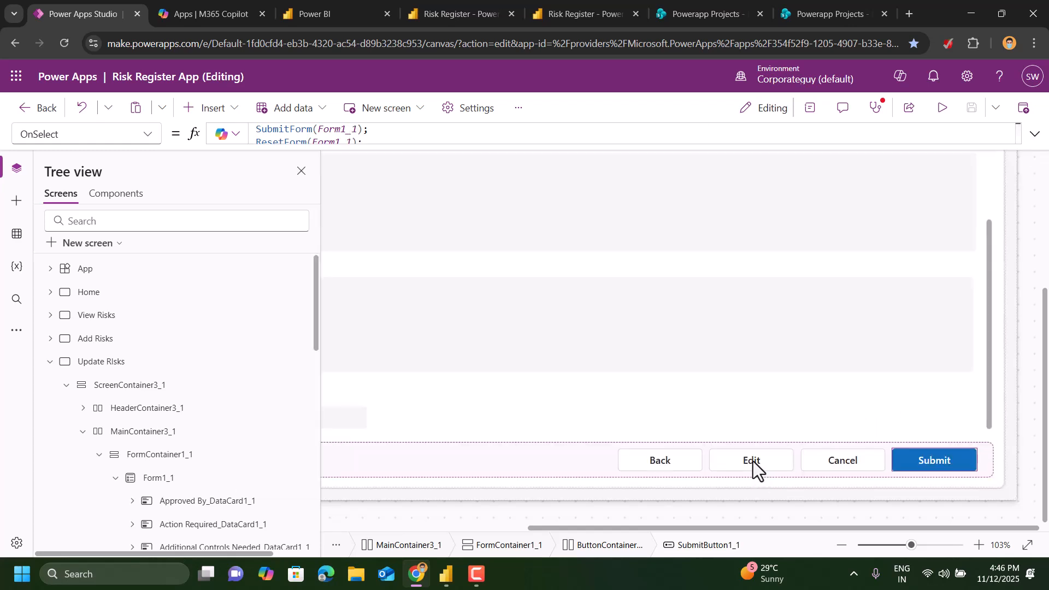
scroll(753, 372, "up", 5)
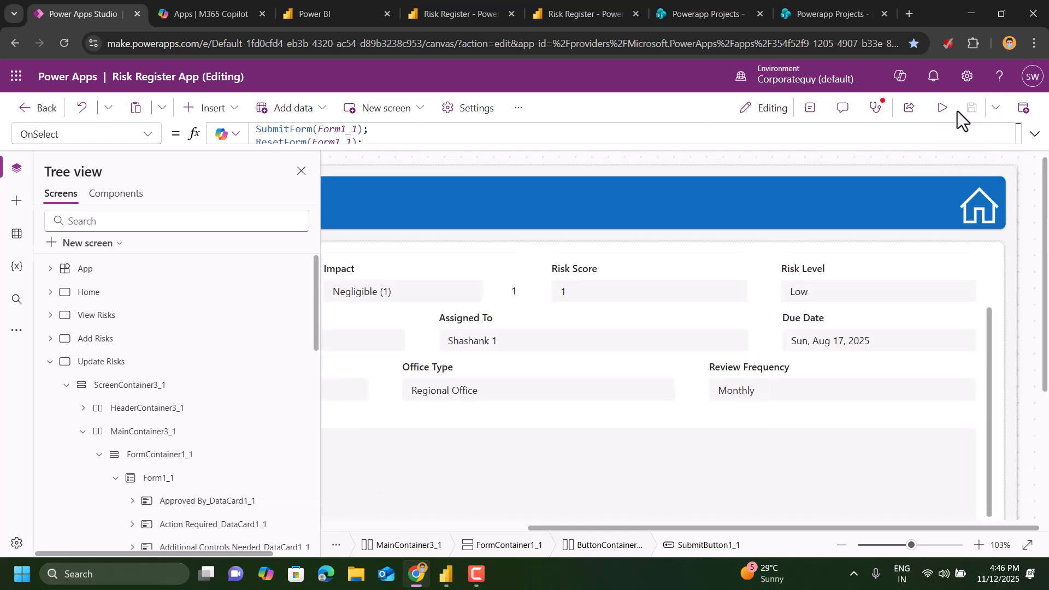
Preview the Update RIsks screen, switch its form to edit mode and check the Risk Type and Risk Category dropdowns.
left_click(940, 111)
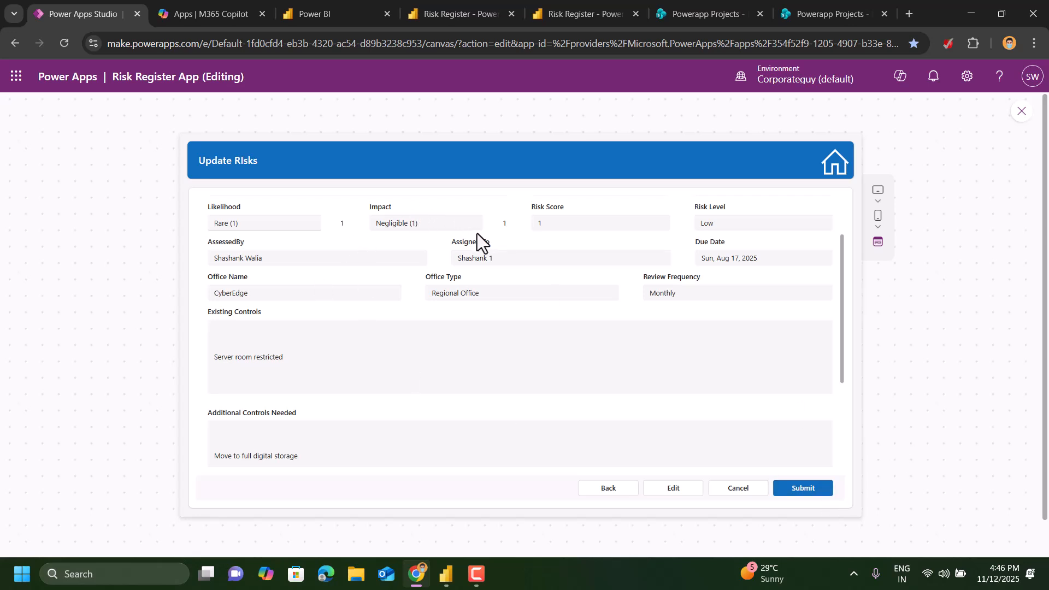
left_click(675, 490)
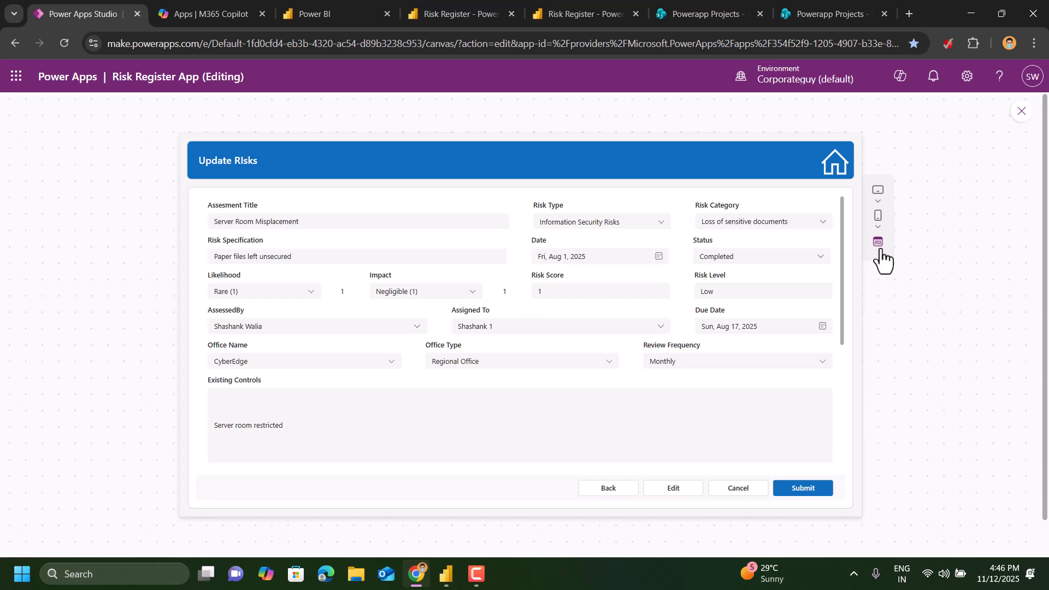
left_click(662, 224)
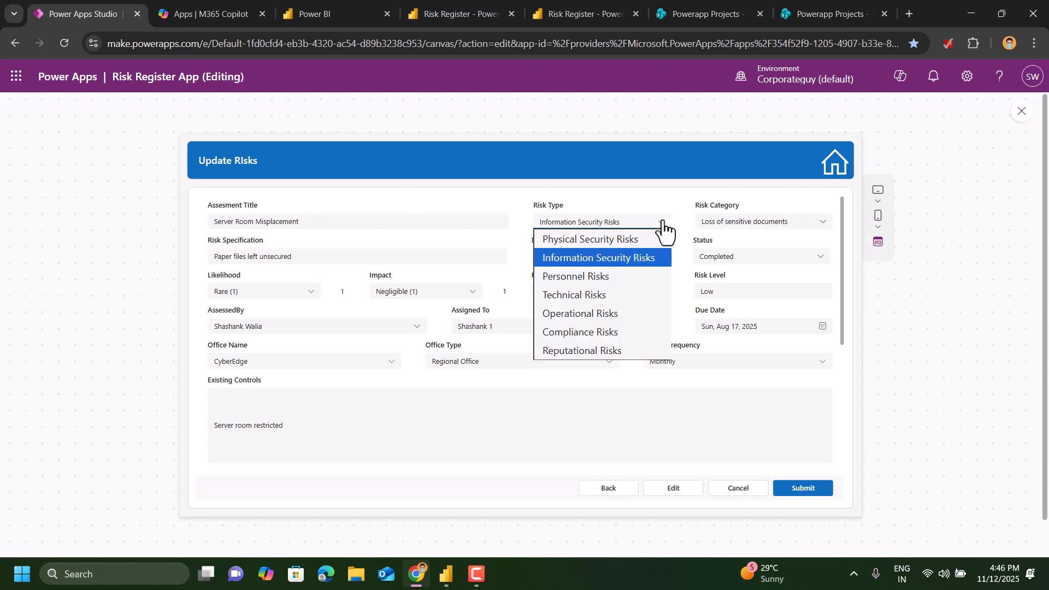
left_click(662, 224)
left_click(778, 223)
left_click(779, 224)
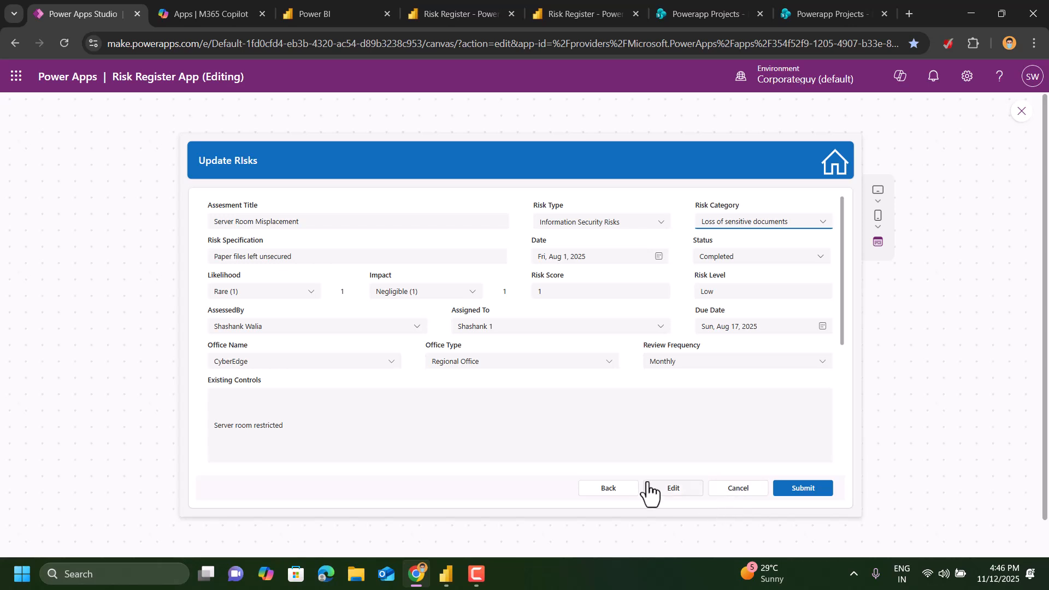
Go back to View Risks in the preview, view the Client Data Leak risk, and exit the preview.
left_click(604, 494)
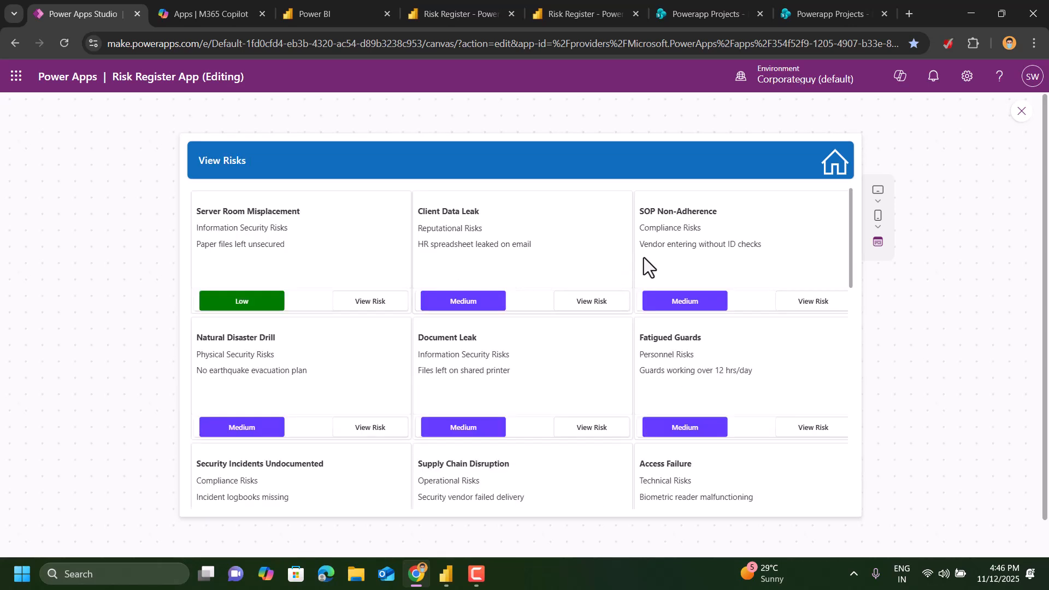
left_click(590, 310)
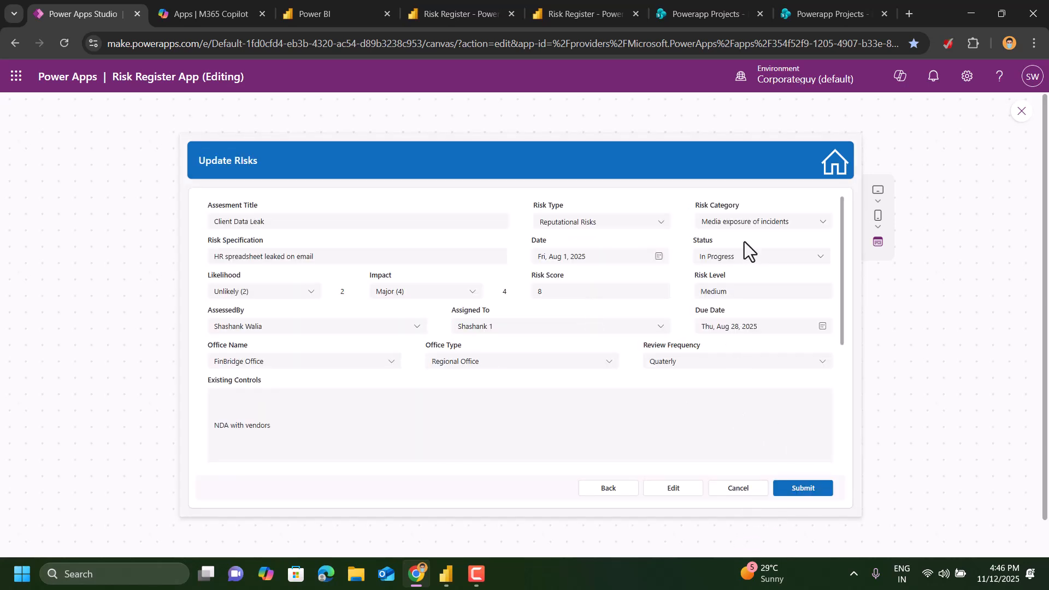
left_click(1023, 117)
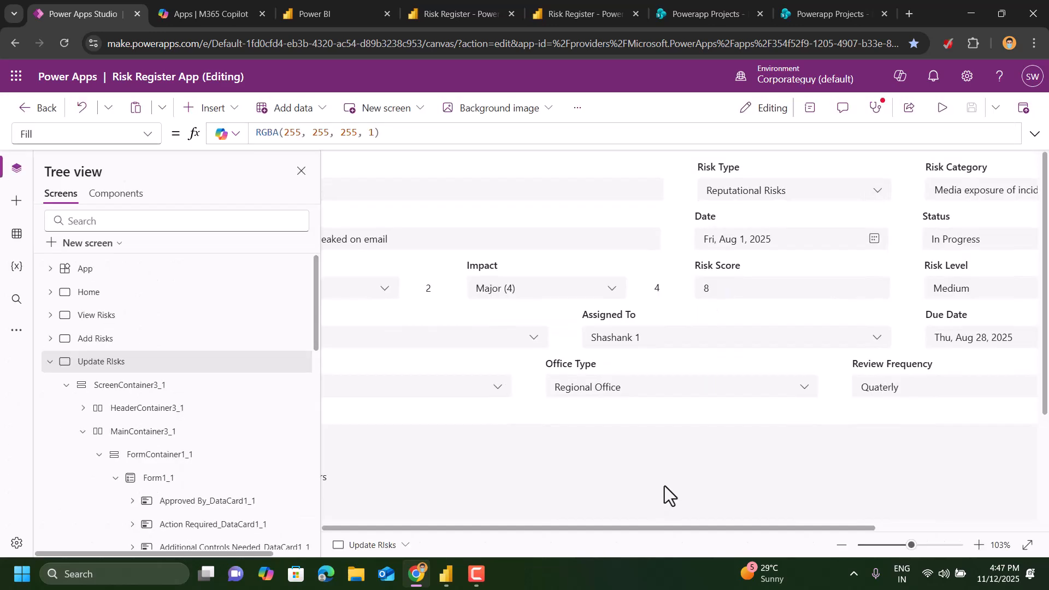
Select the whole Update RIsks form and examine its DefaultMode formula.
scroll(670, 403, "down", 2)
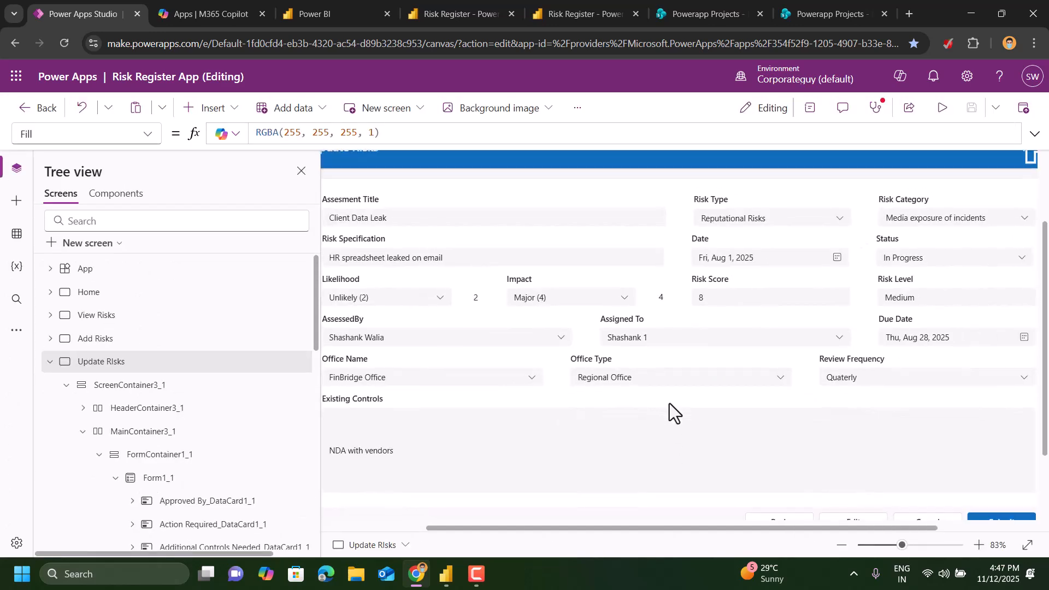
scroll(669, 403, "down", 2)
left_click_drag(700, 529, 782, 536)
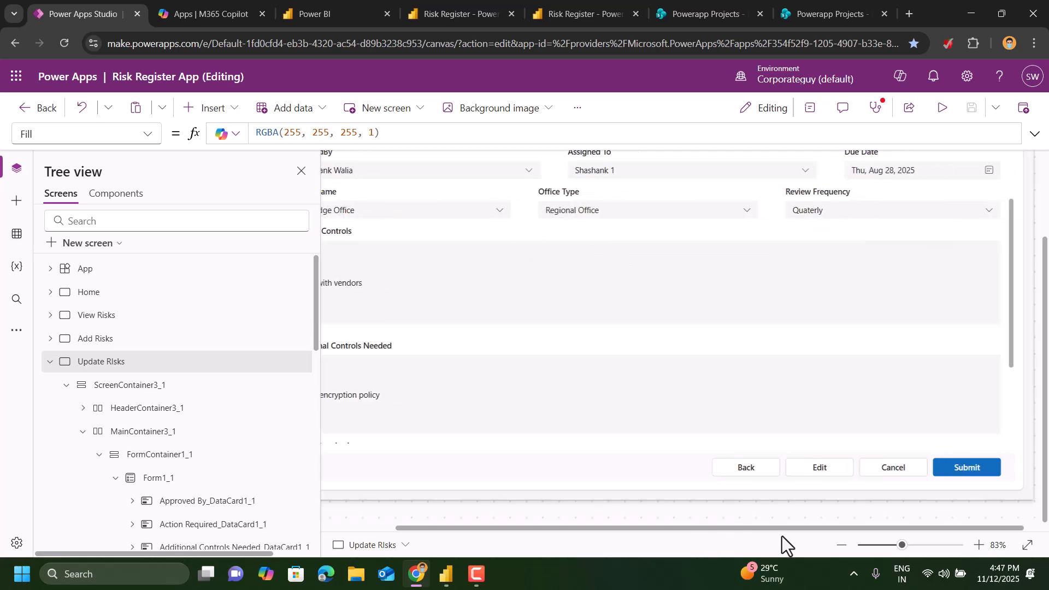
scroll(818, 374, "down", 3)
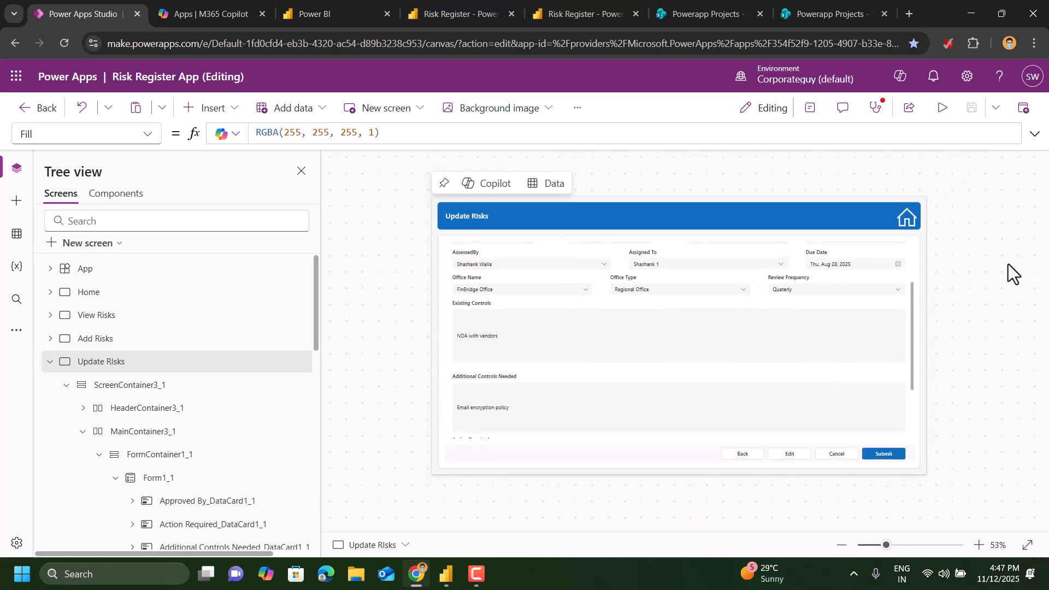
left_click(912, 307)
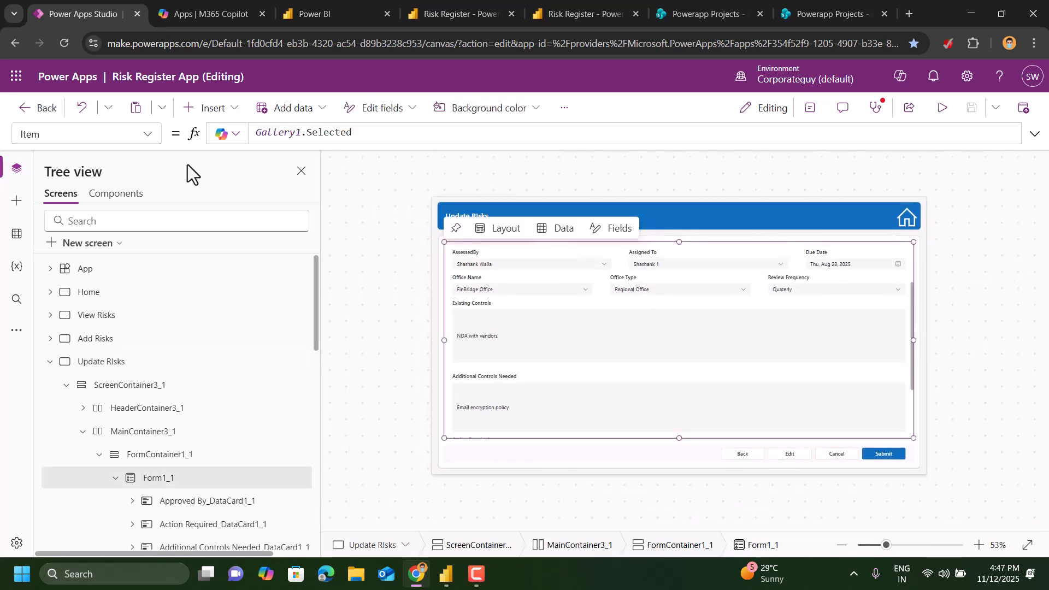
left_click(147, 141)
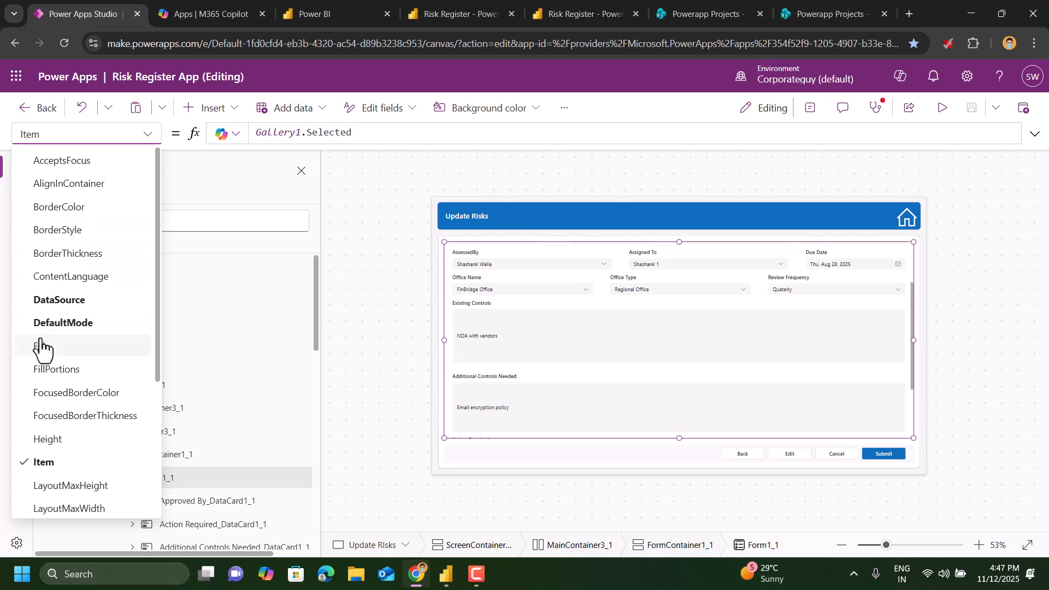
left_click(47, 323)
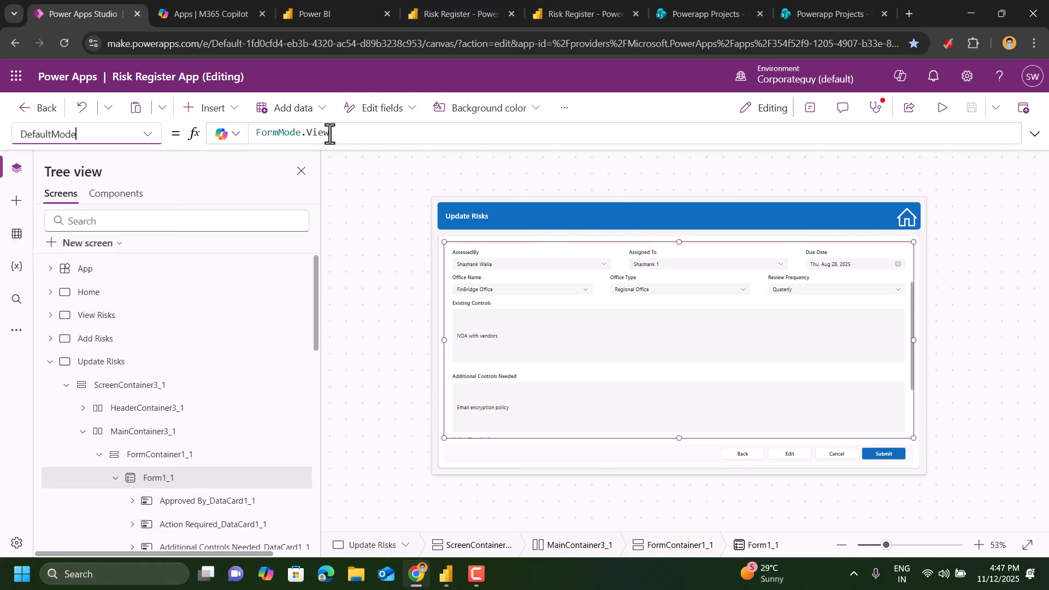
left_click_drag(257, 134, 363, 131)
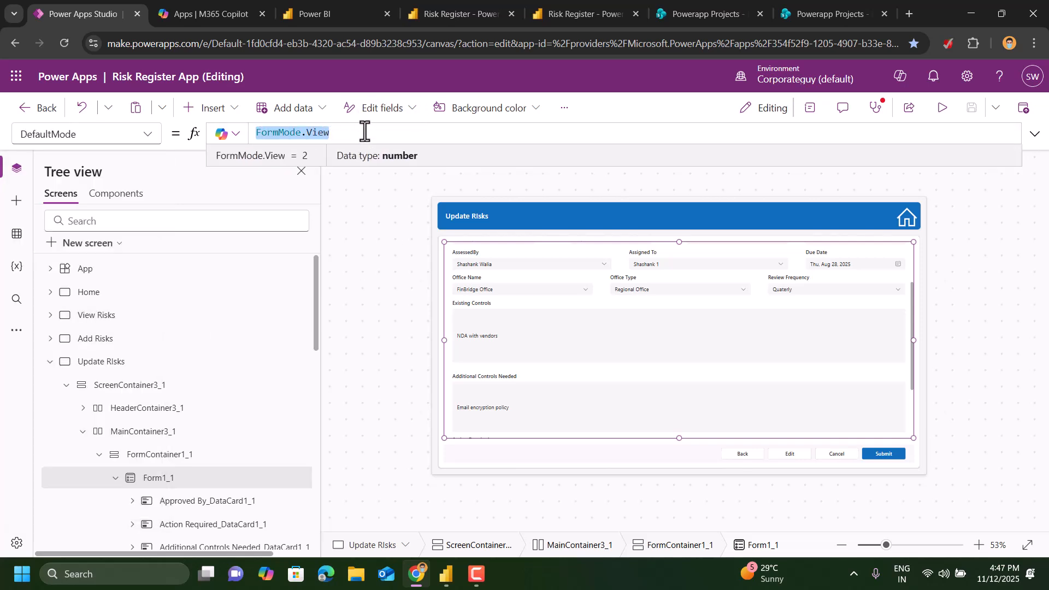
left_click(365, 131)
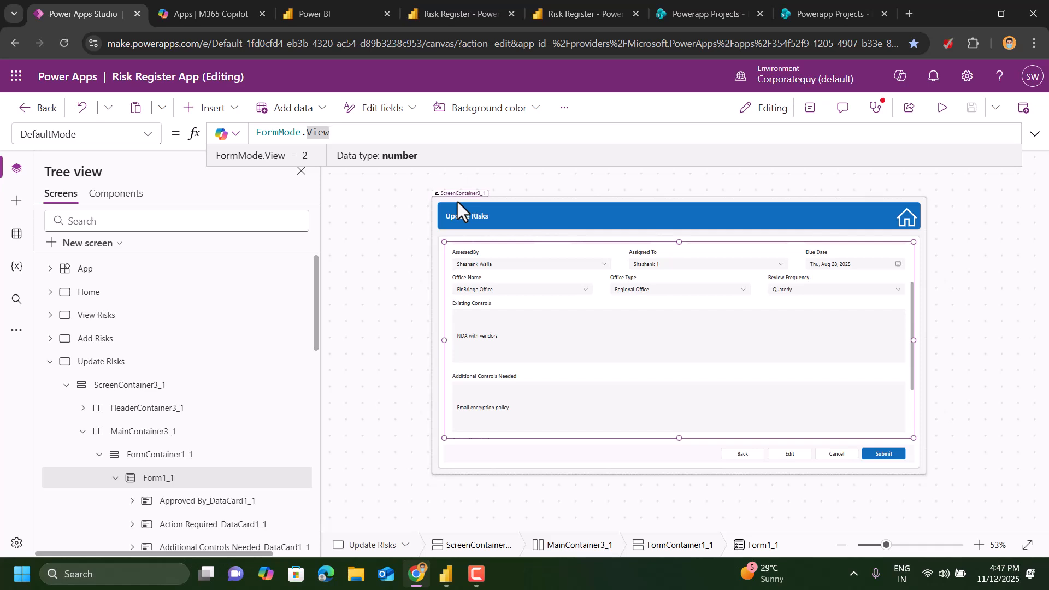
Inspect the OnSelect formula of the Edit button below the Update RIsks form.
left_click(786, 454)
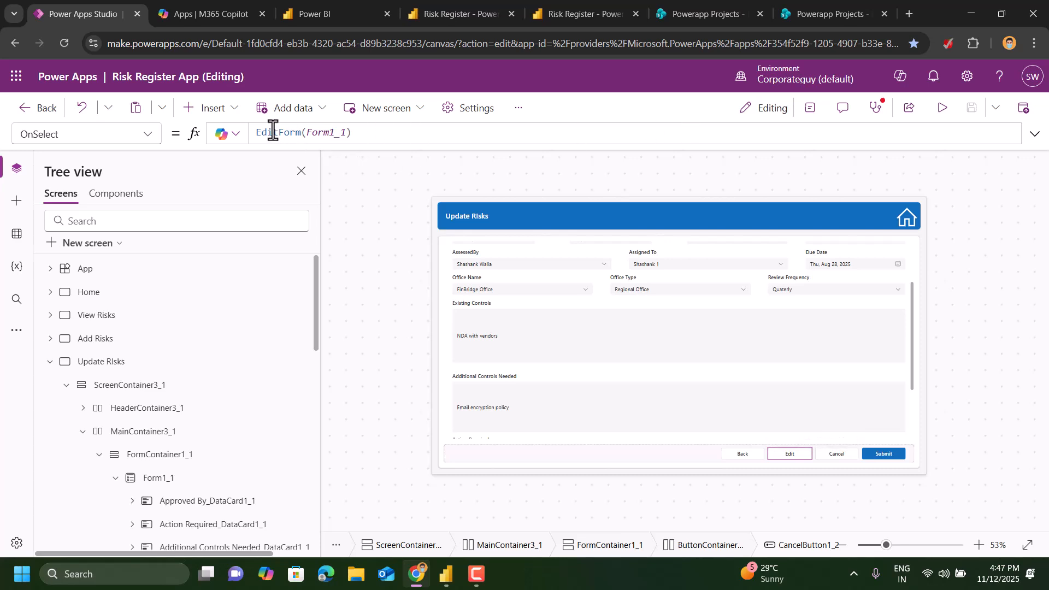
left_click_drag(273, 132, 361, 132)
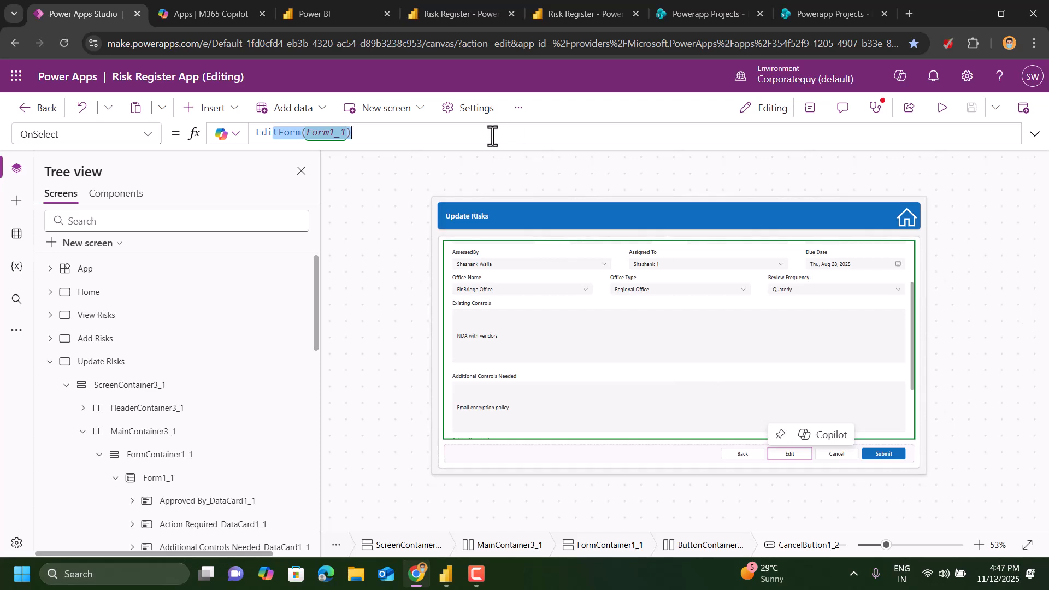
left_click(421, 129)
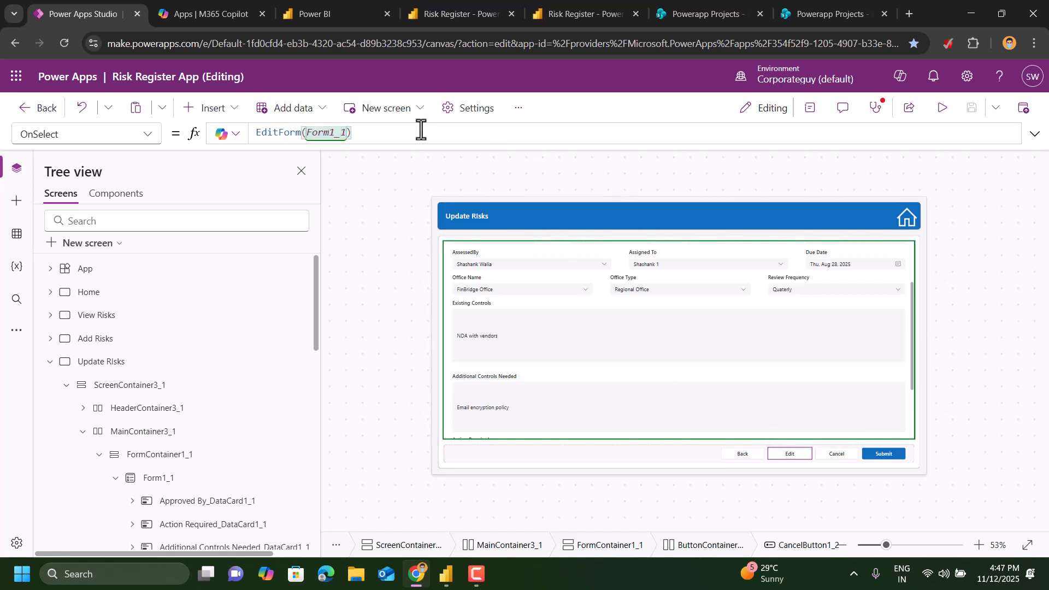
Check the OnSelect formulas of the Back and Cancel buttons below the Update RIsks form.
left_click(746, 453)
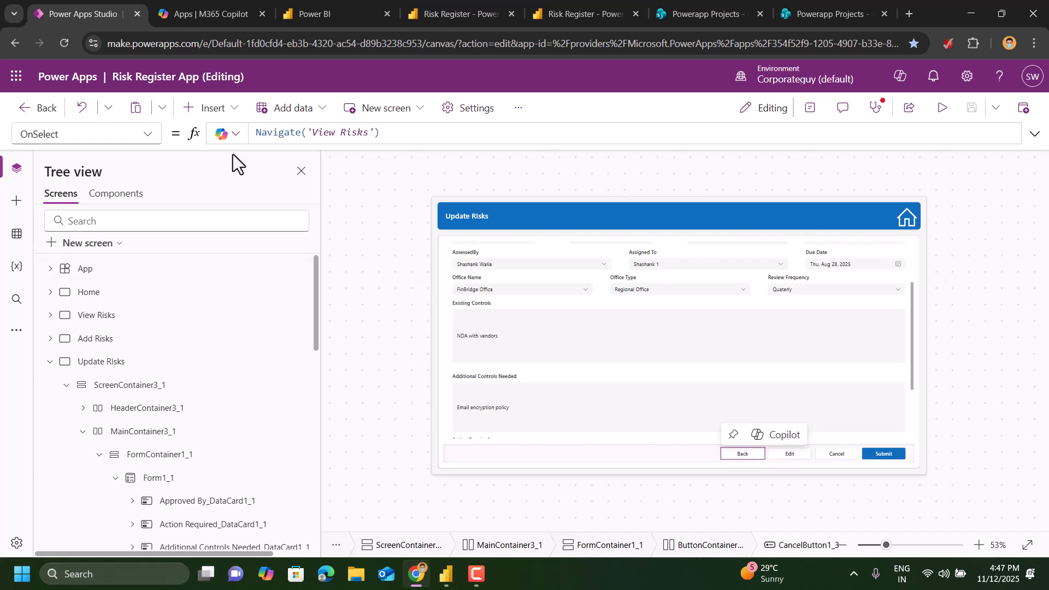
left_click(833, 454)
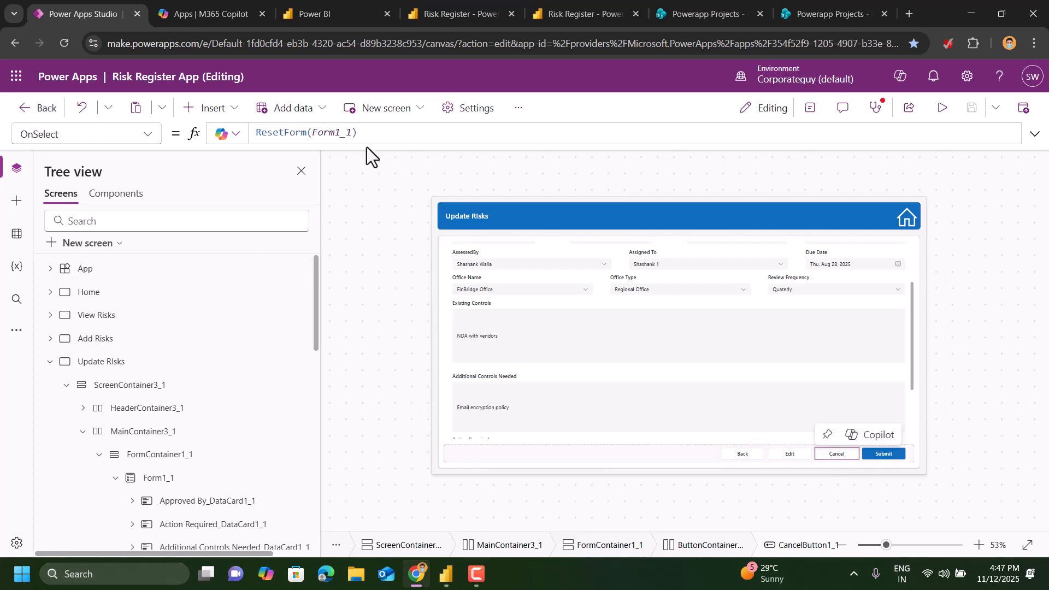
left_click(366, 133)
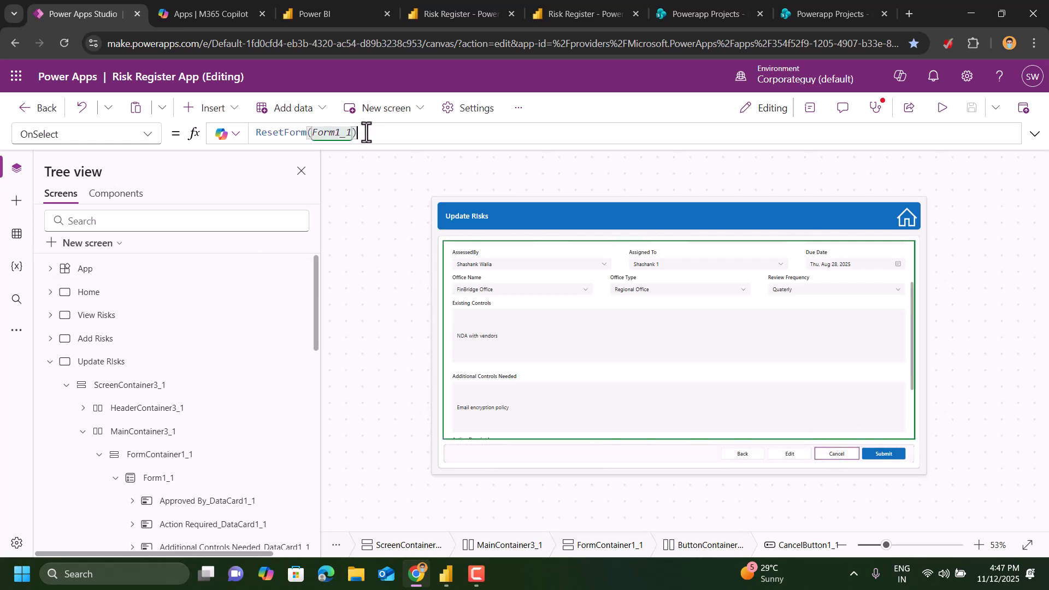
left_click(1034, 134)
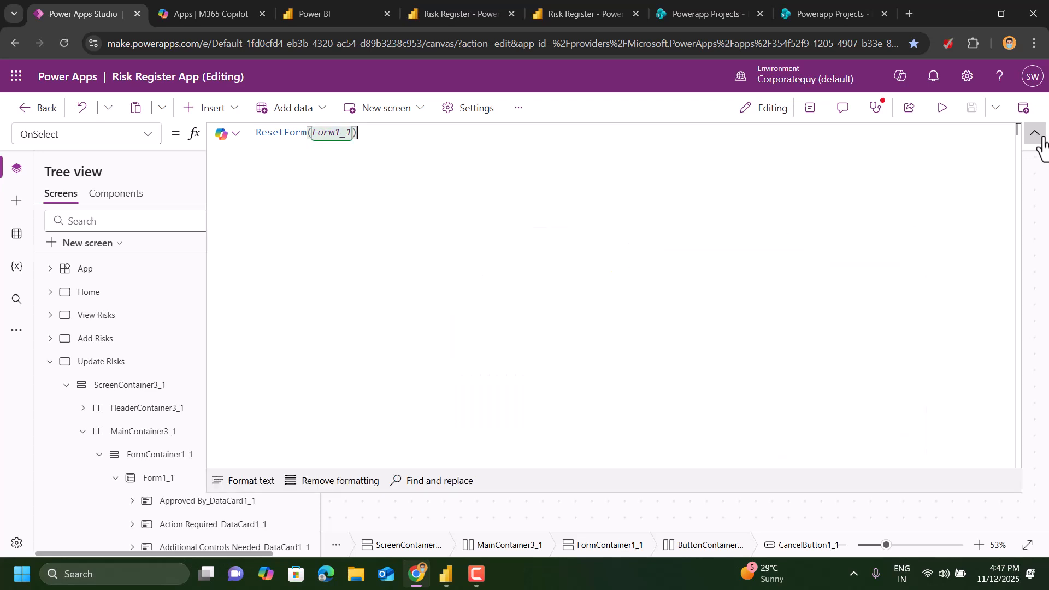
left_click(1034, 134)
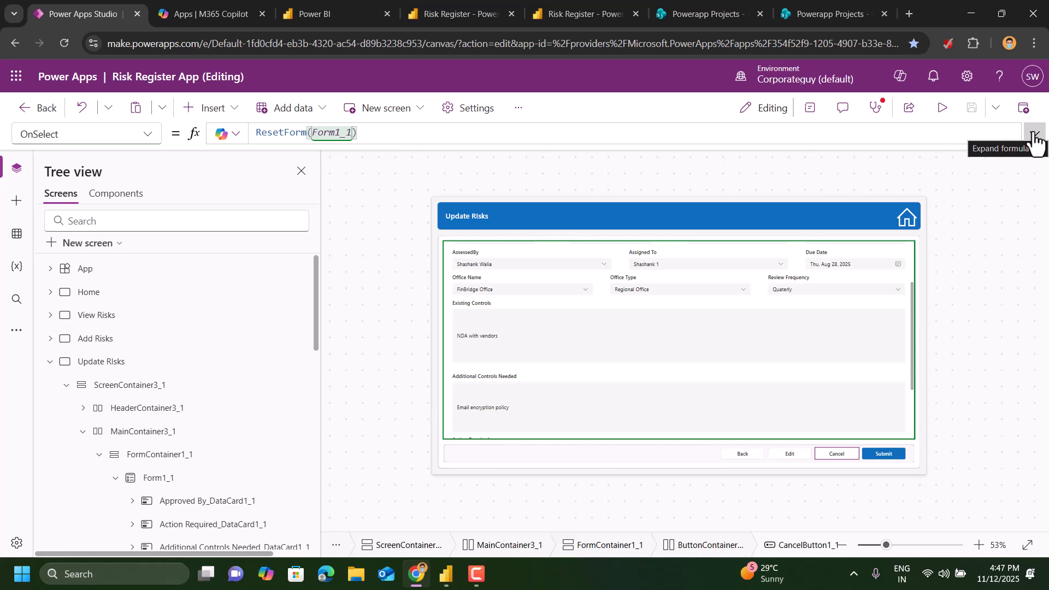
Open the Risk Register screen and check the Items formula of its table.
left_click(50, 362)
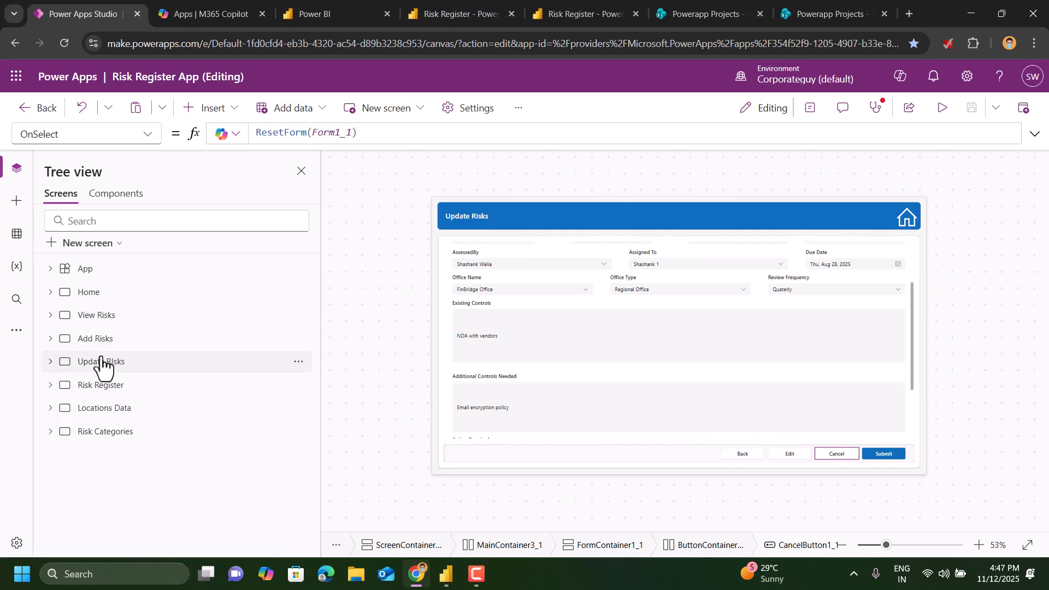
left_click(102, 403)
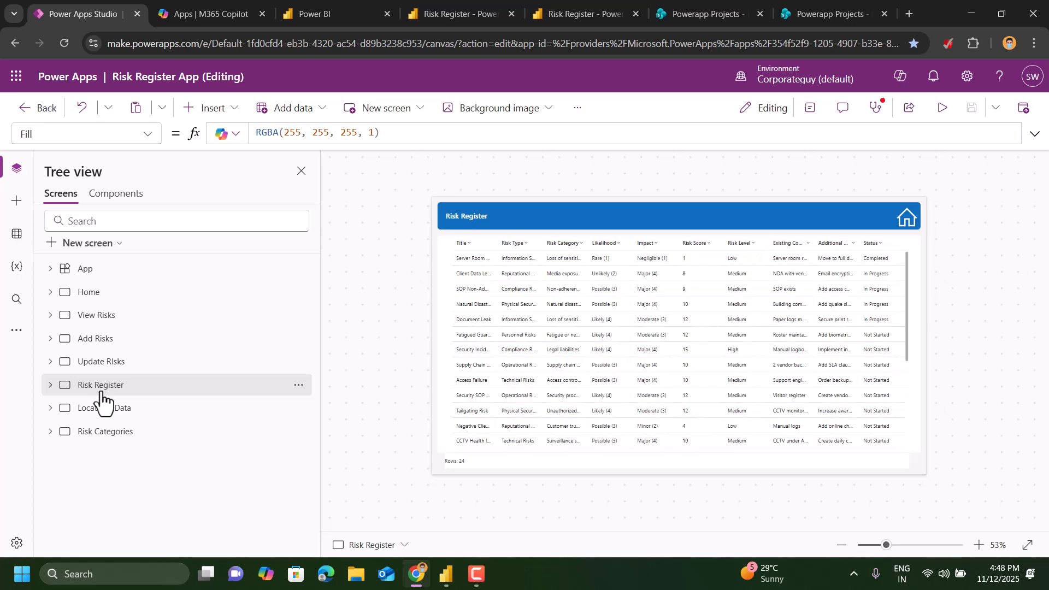
left_click(910, 297)
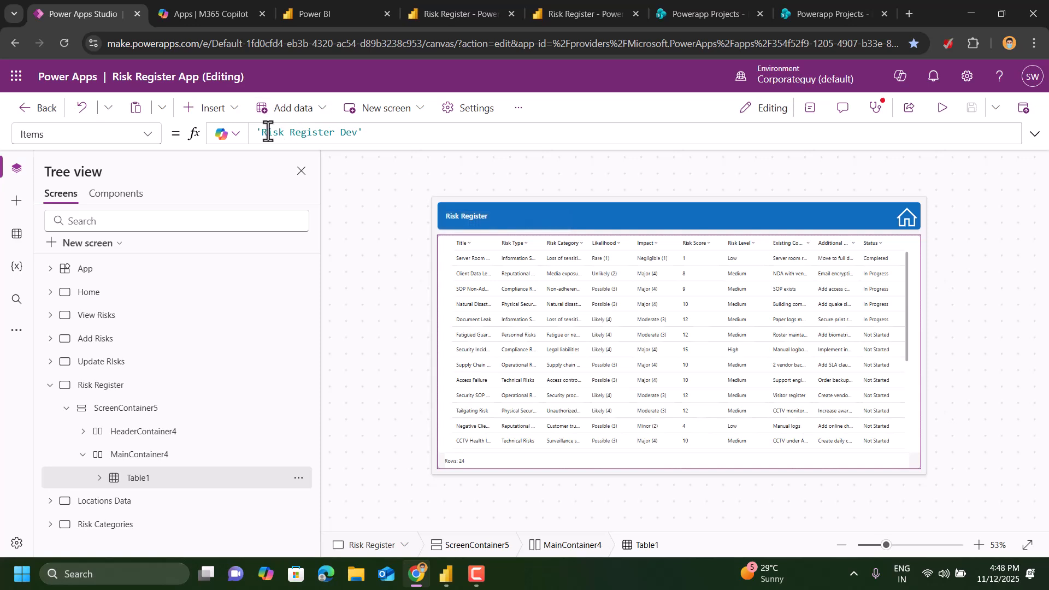
left_click(374, 132)
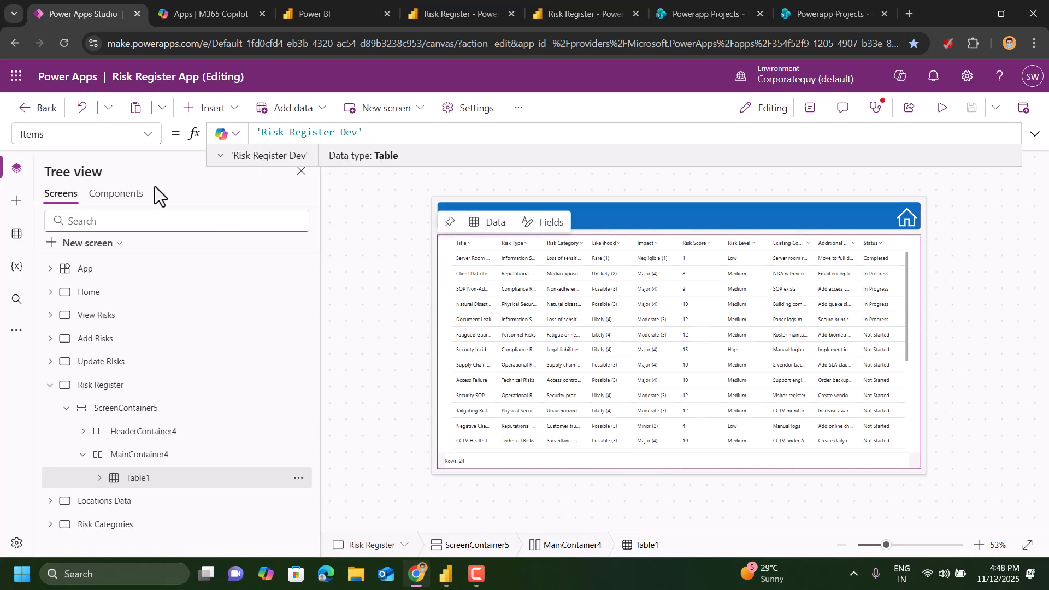
Search the insertable controls for "tab" to see the table options, without adding one.
left_click(214, 109)
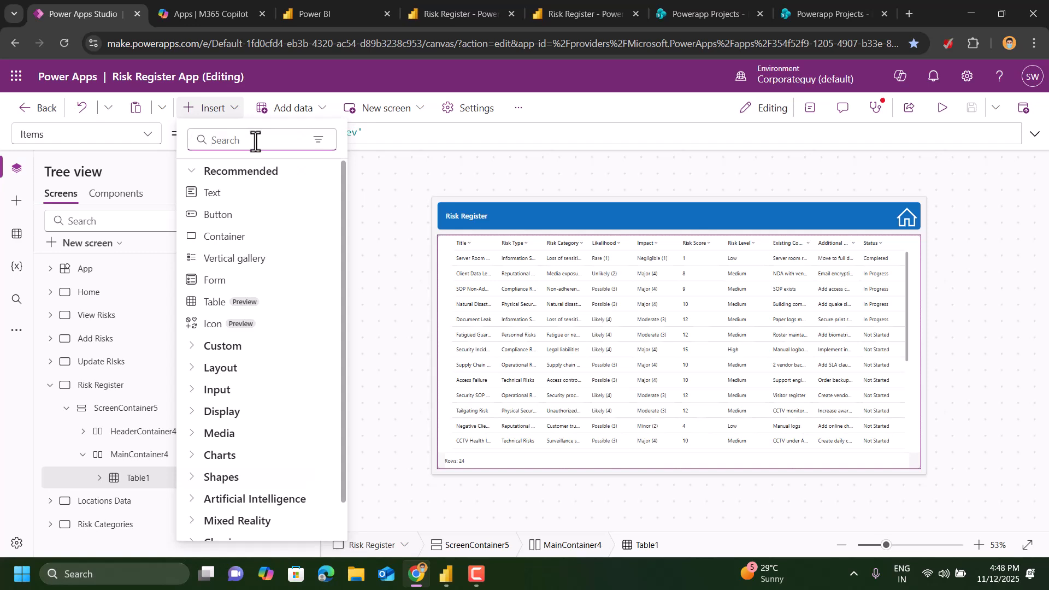
type("tab")
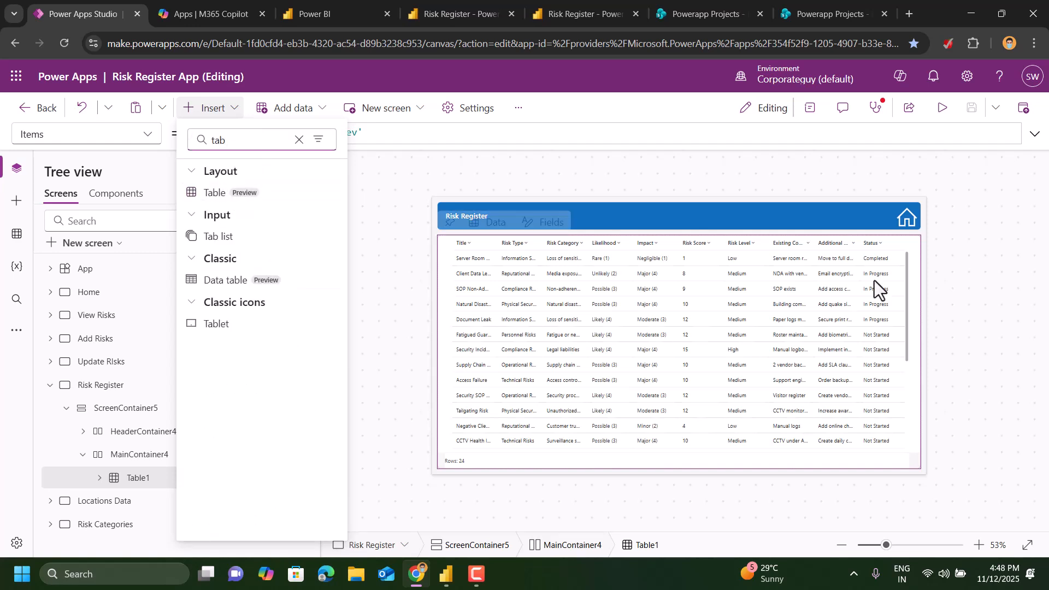
left_click(397, 171)
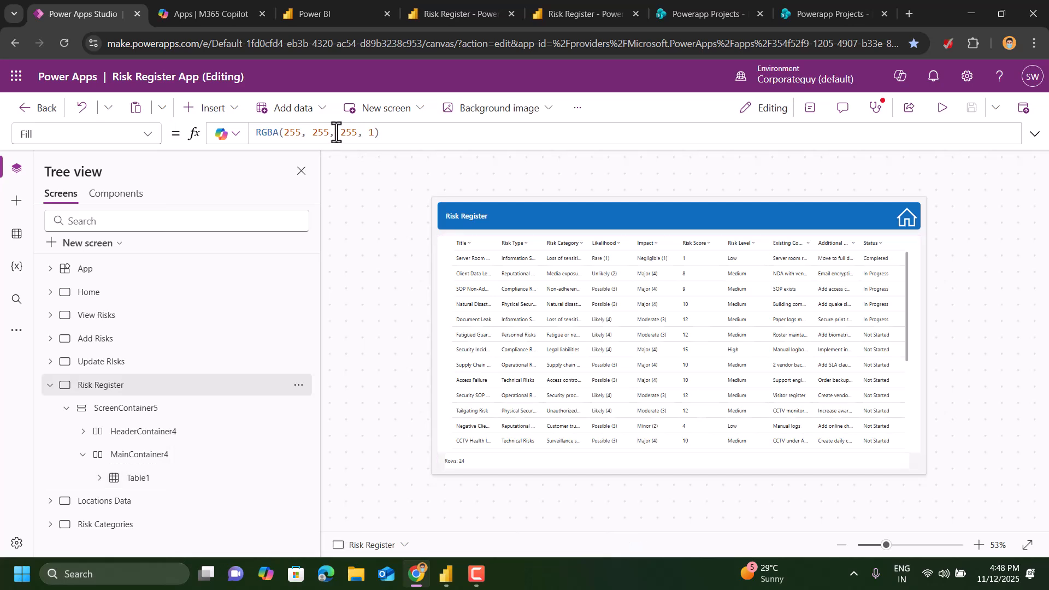
Examine the Risk Register table's field list and the options of its Status field.
left_click(535, 242)
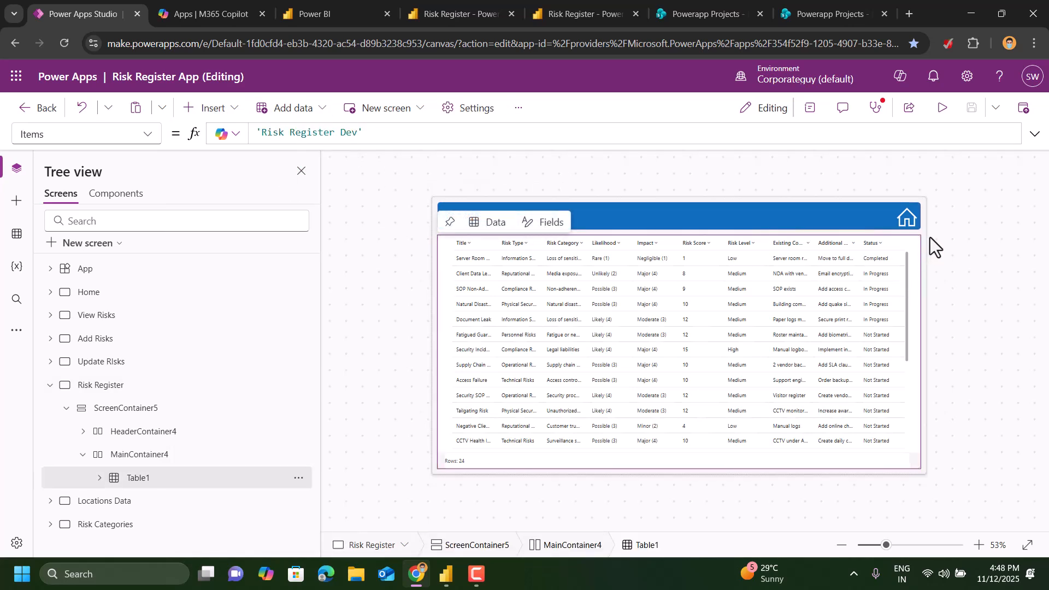
left_click(811, 113)
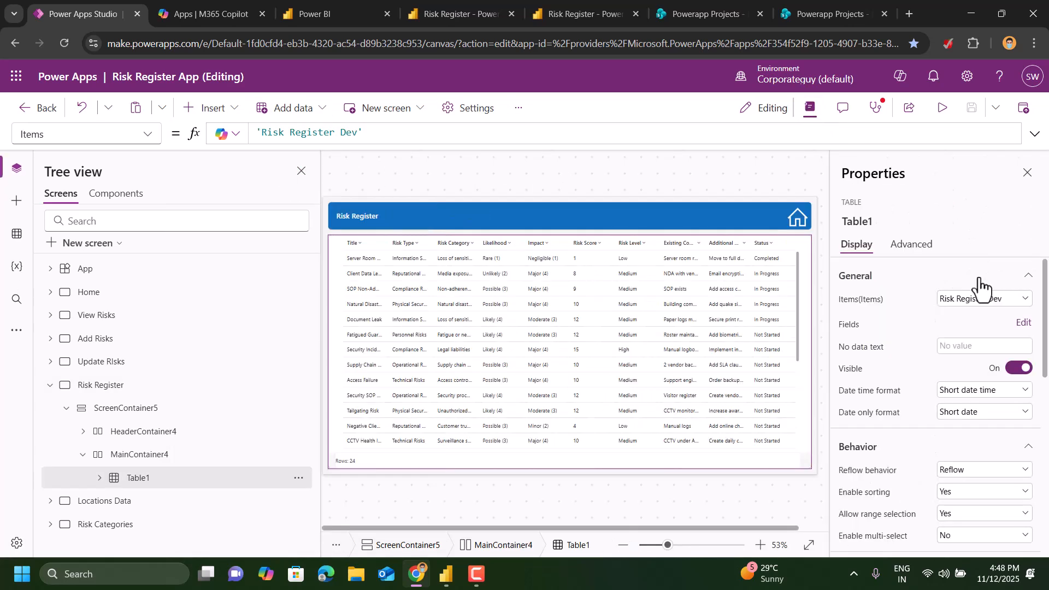
left_click(1023, 322)
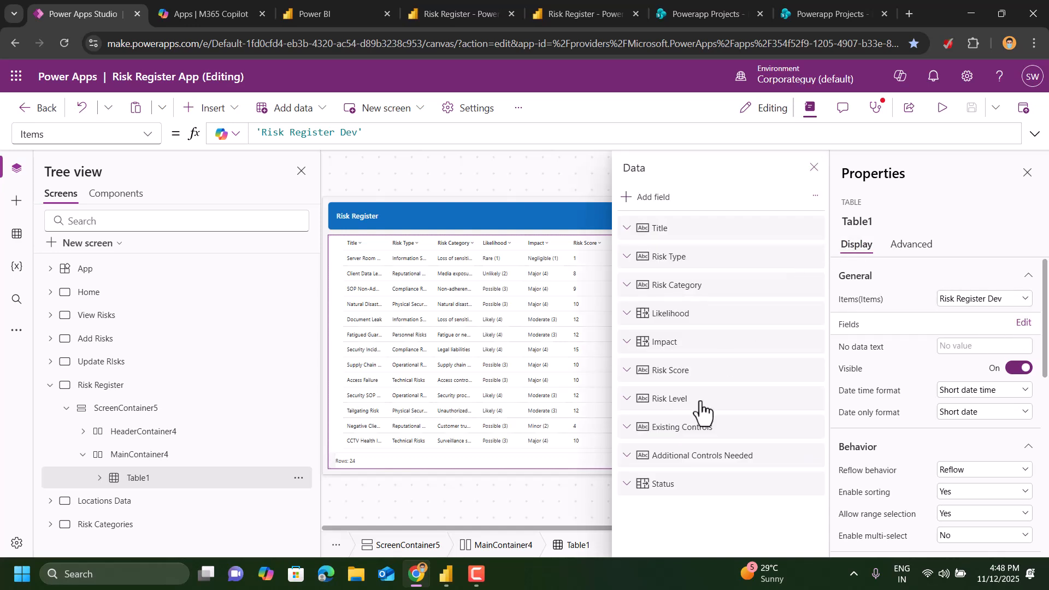
left_click(716, 489)
left_click(807, 483)
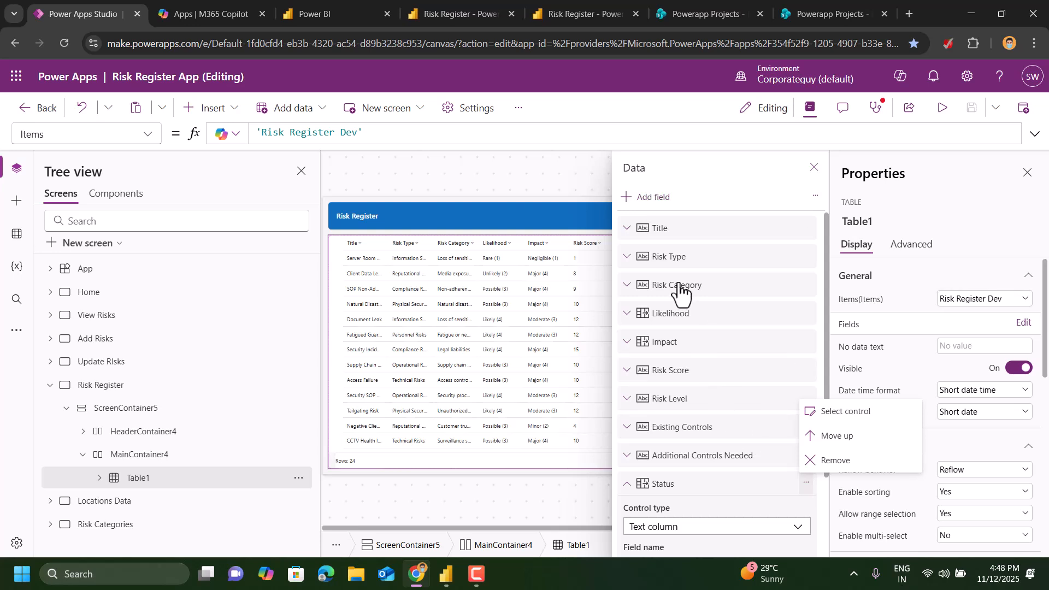
left_click(813, 168)
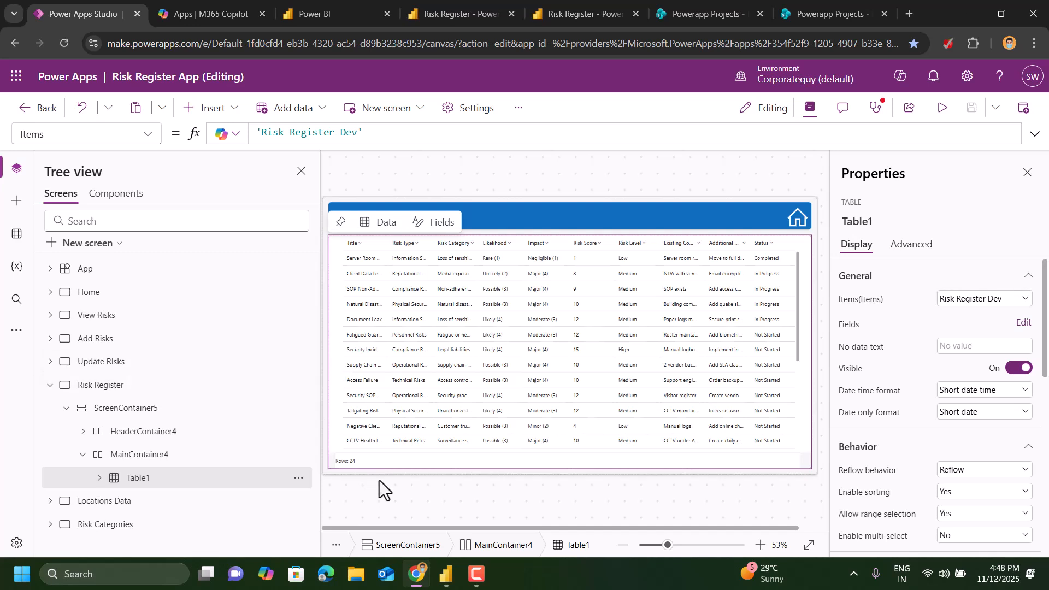
Preview the Locations Data screen with the Zenith Hub record selected and view the choices of its Office Type field.
left_click(103, 501)
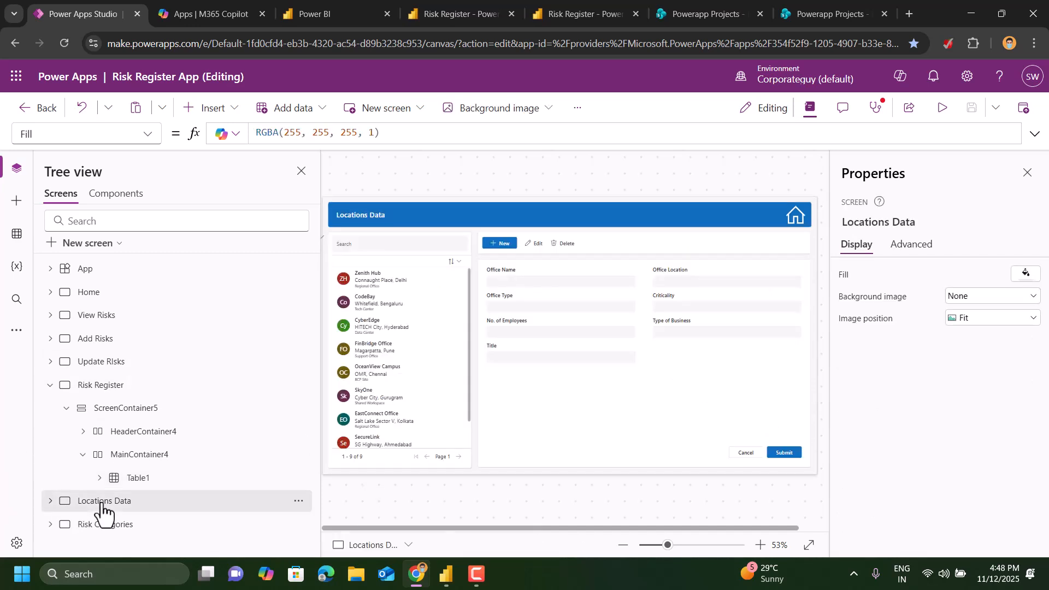
left_click(571, 387)
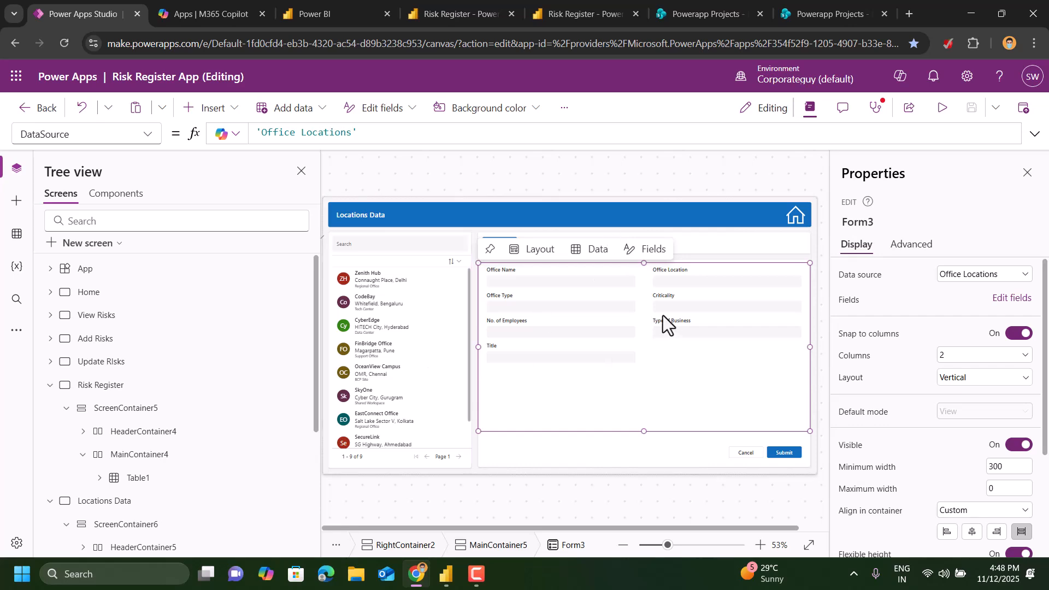
left_click(943, 108)
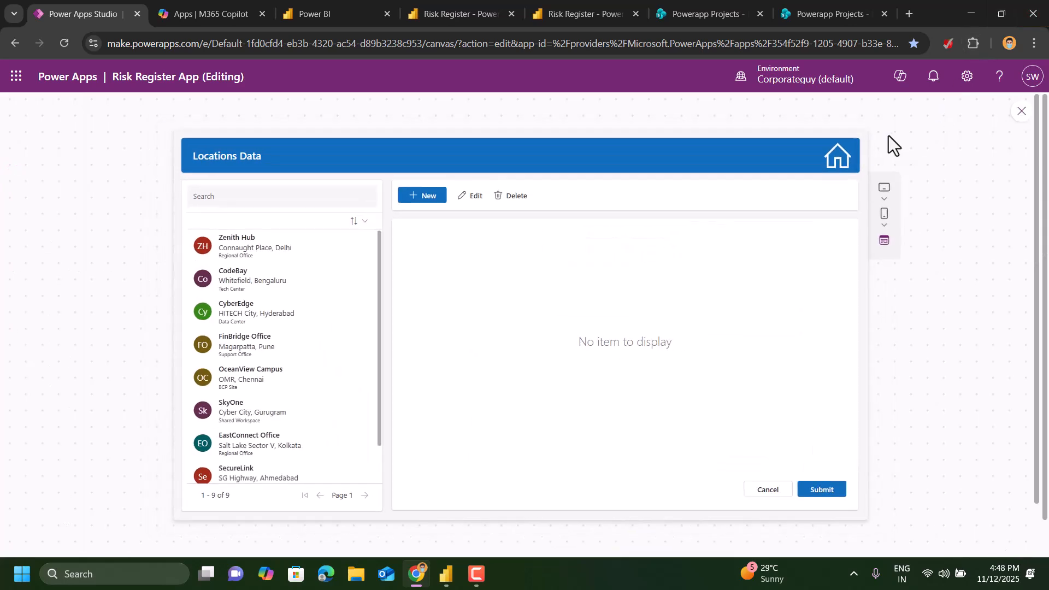
left_click(266, 255)
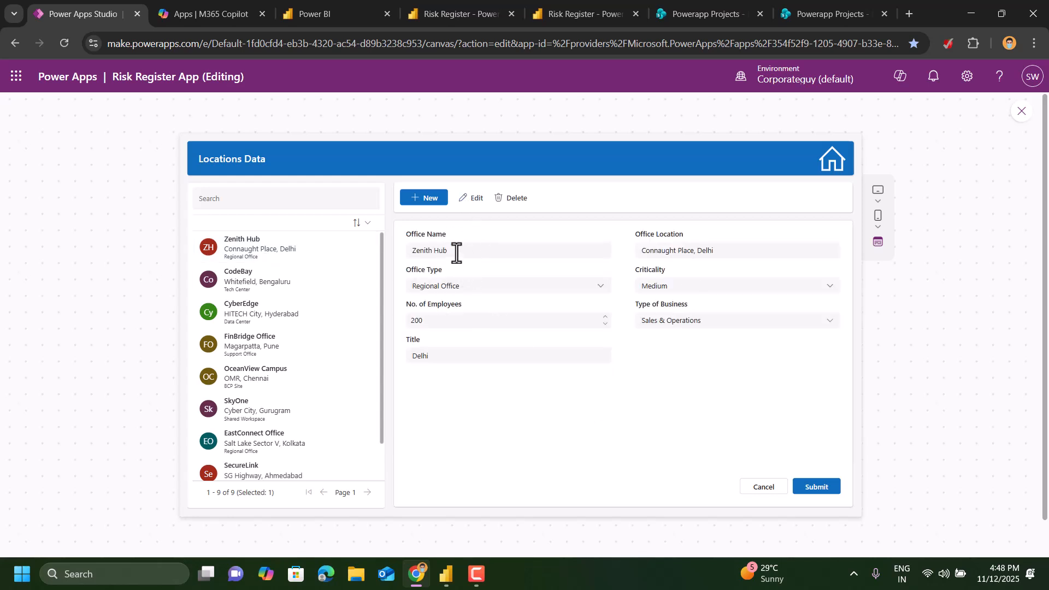
left_click(479, 249)
left_click(487, 283)
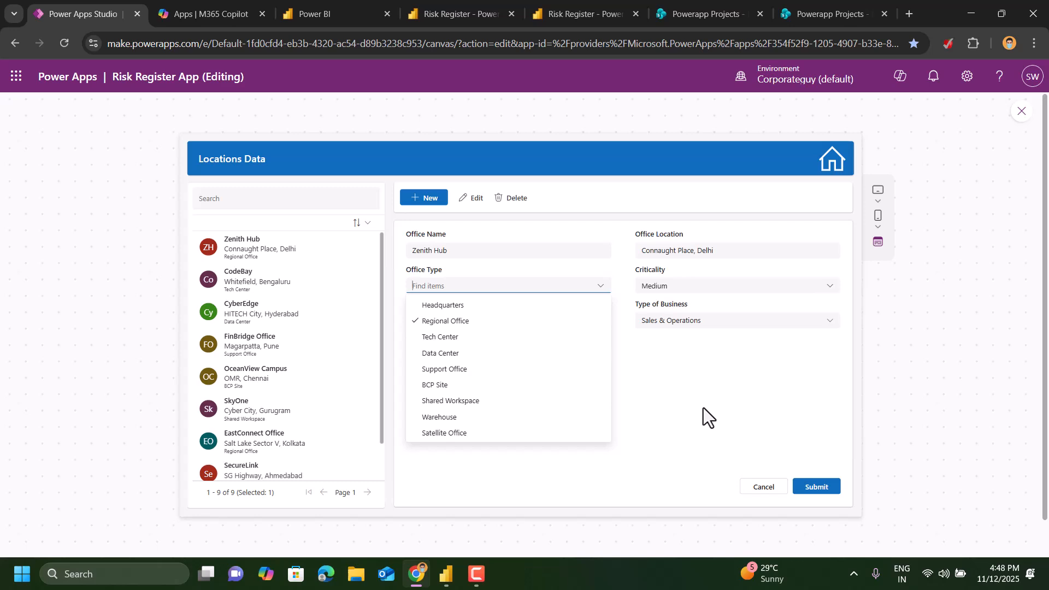
left_click(743, 380)
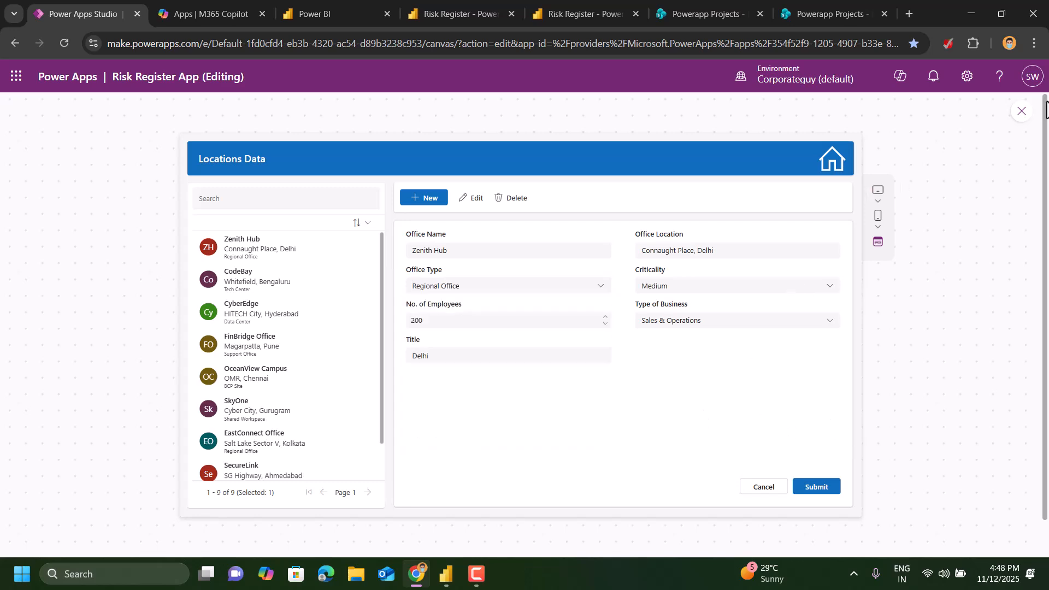
left_click(1021, 112)
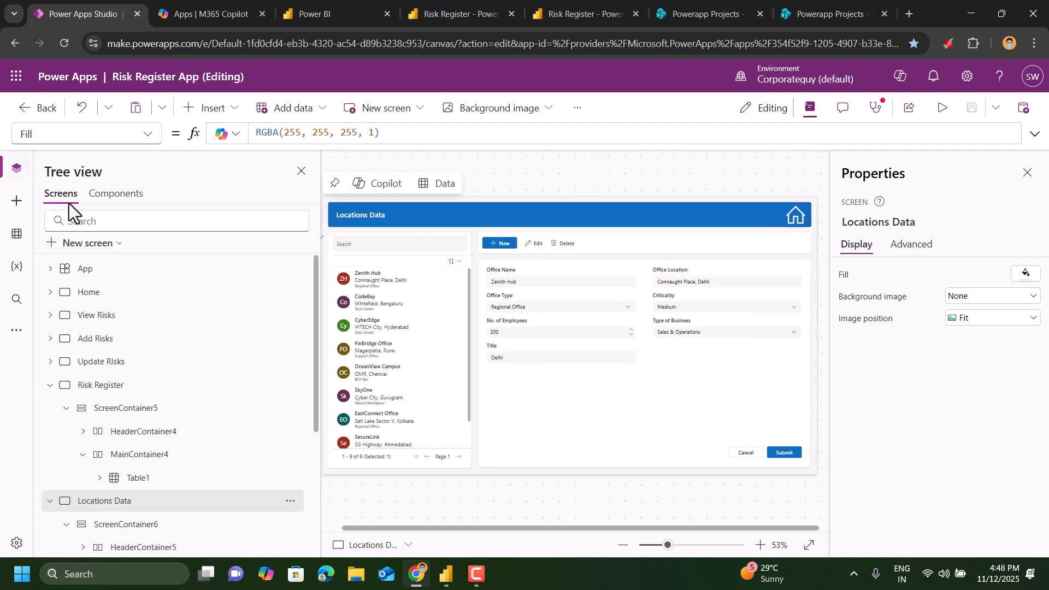
Browse the new screen templates down to Table and form, without adding a screen.
left_click(90, 245)
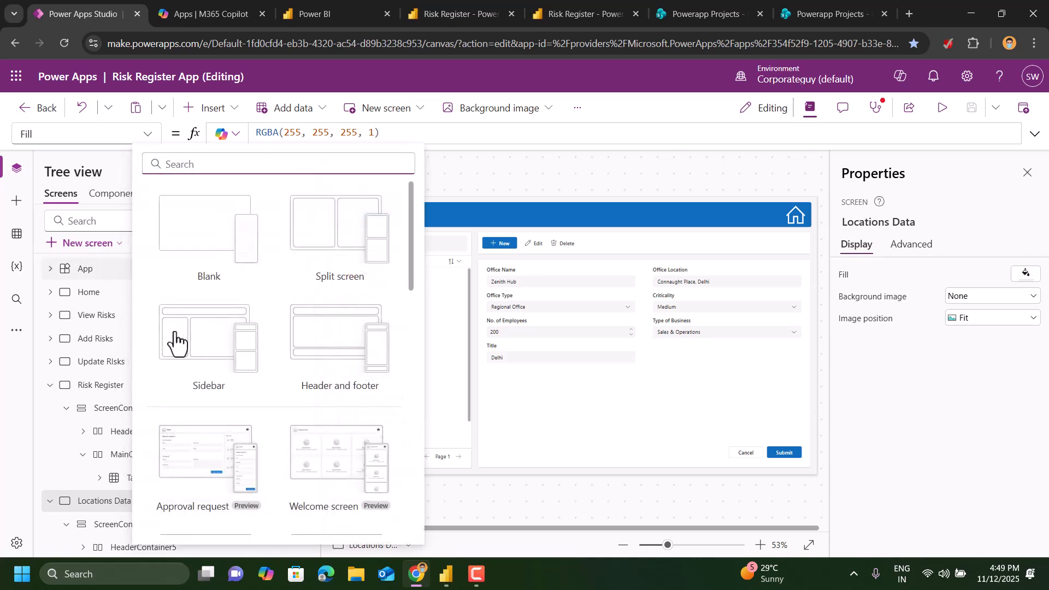
scroll(328, 405, "down", 3)
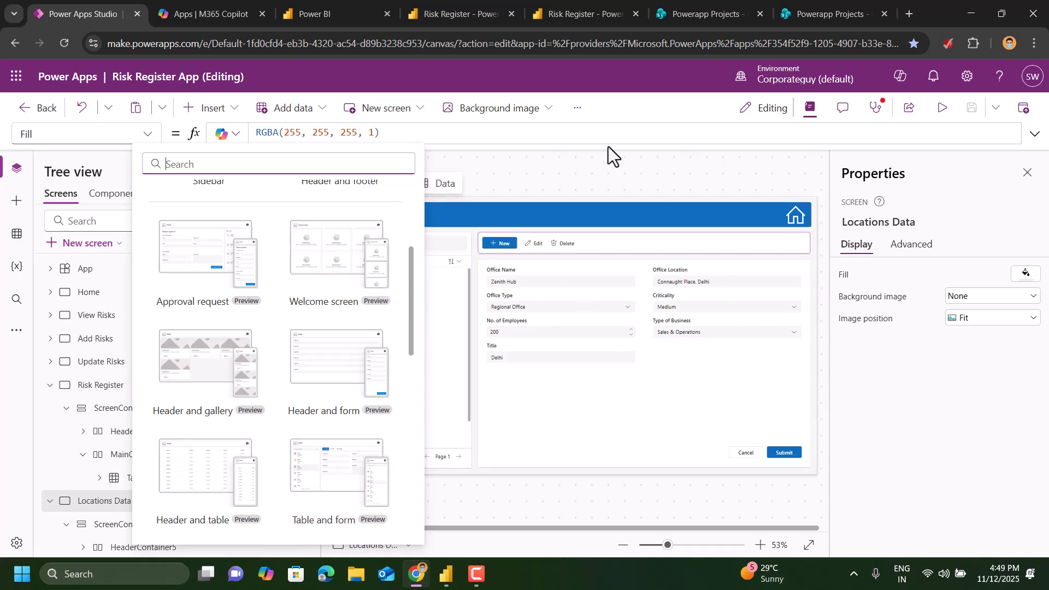
left_click(611, 175)
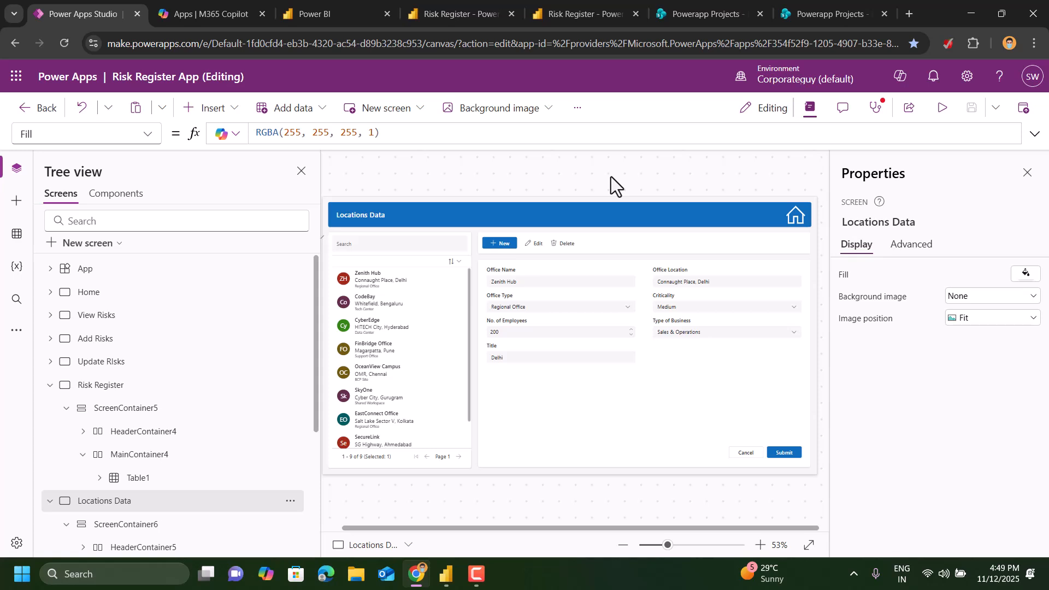
Check the Items formula of the office list table on the Locations Data screen.
left_click(402, 366)
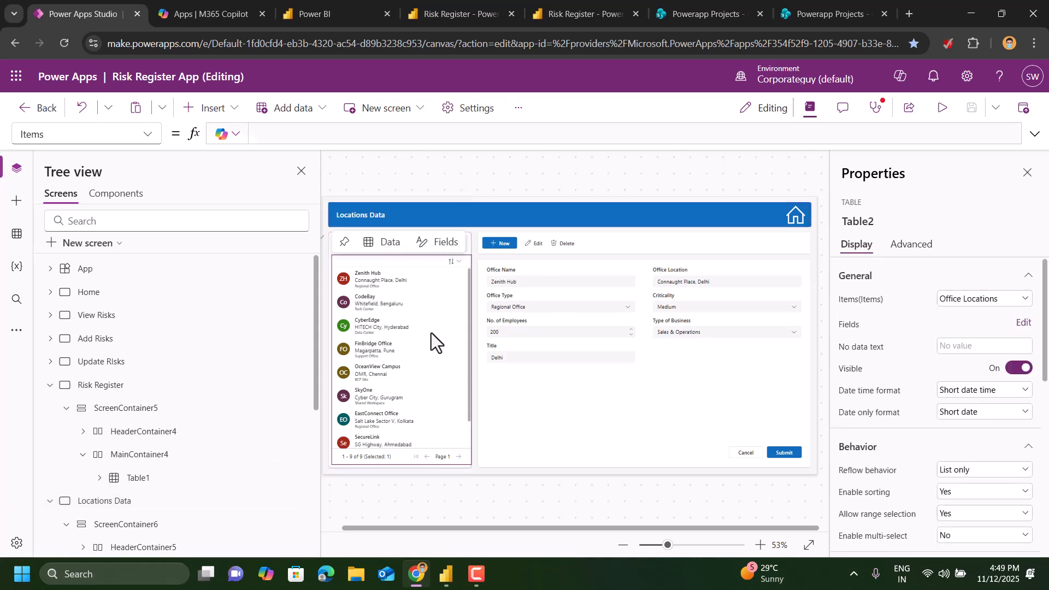
left_click(262, 132)
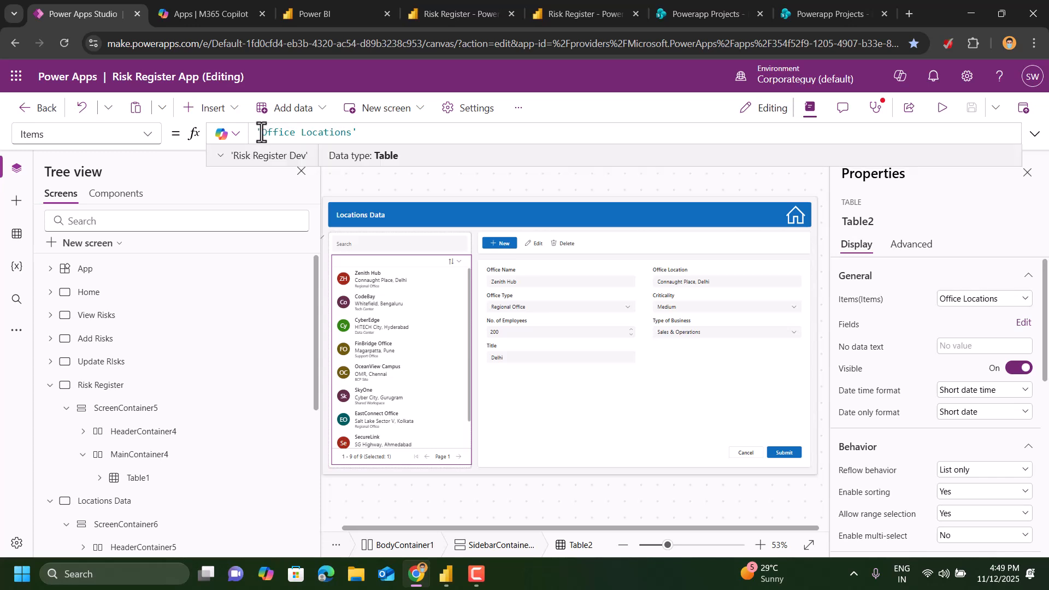
left_click_drag(262, 132, 402, 127)
Check the DataSource and Item formulas of the Locations Data form.
left_click(533, 421)
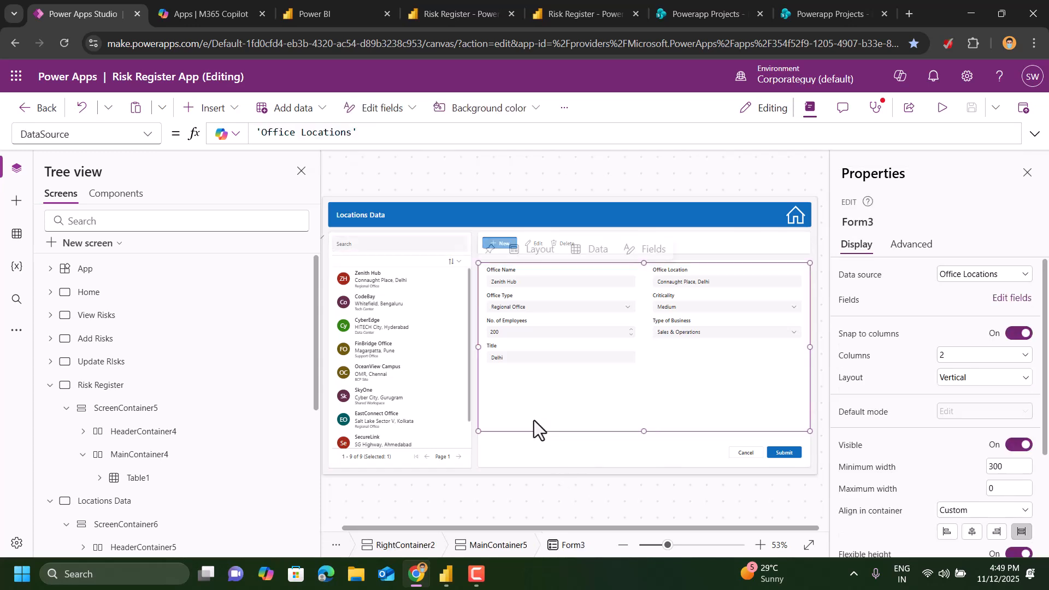
left_click(249, 131)
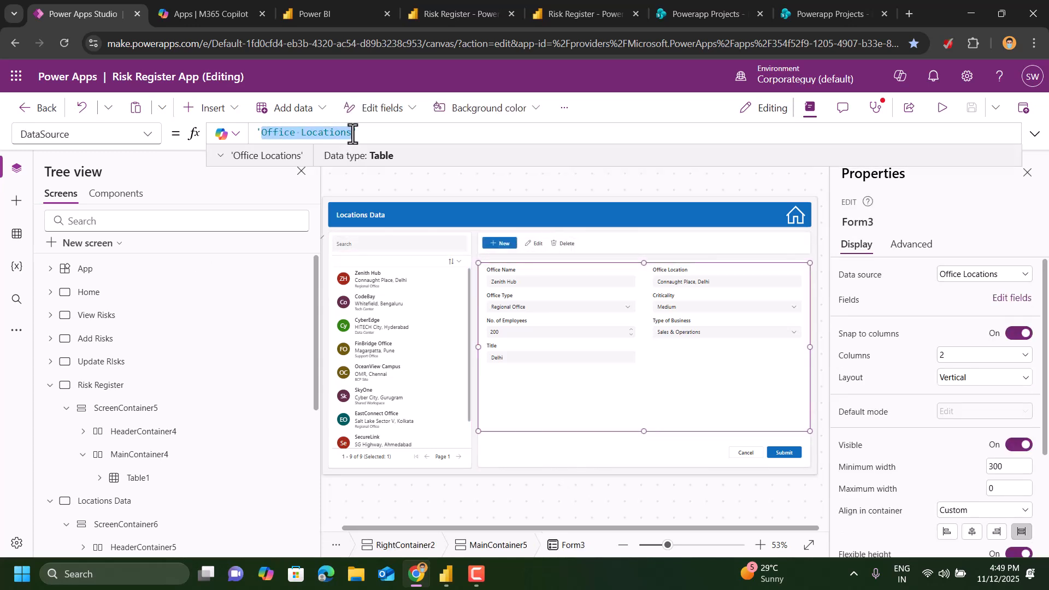
left_click(147, 134)
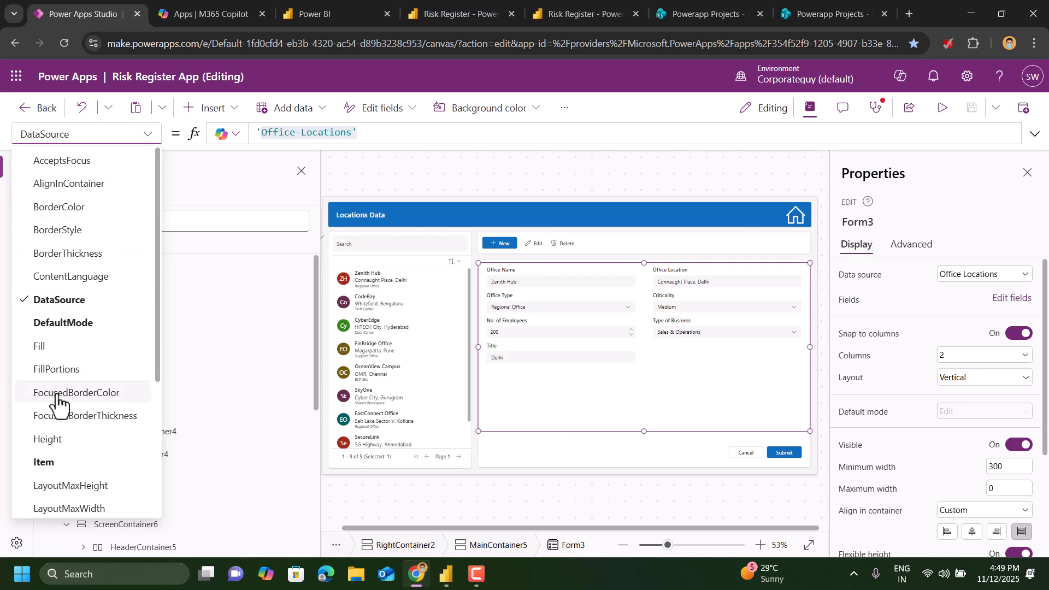
left_click(55, 462)
left_click(351, 134)
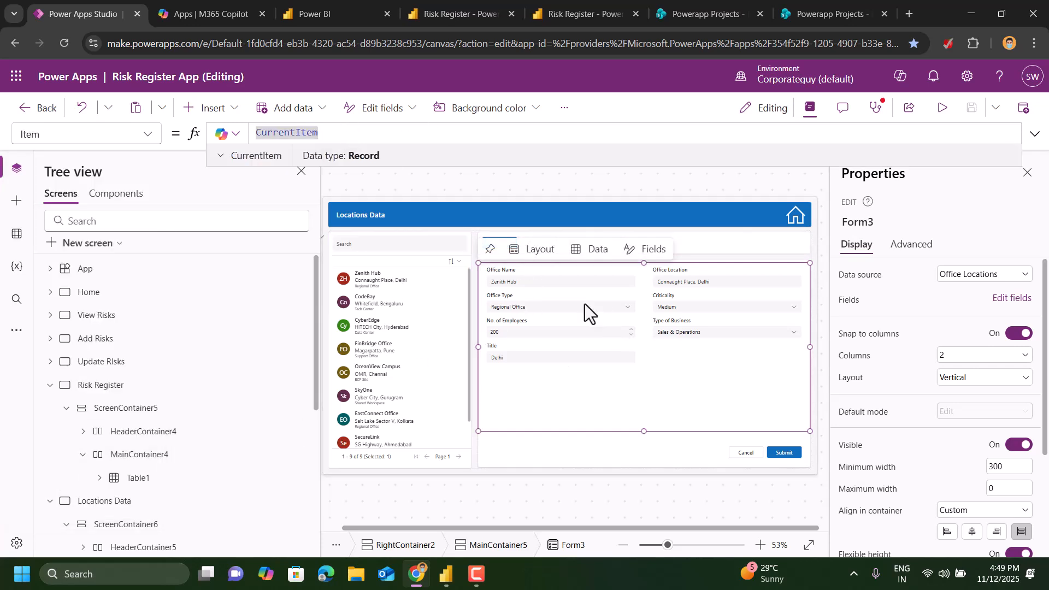
Check the OnSelect formula of the New button above the form and try the button in the app preview.
left_click(580, 452)
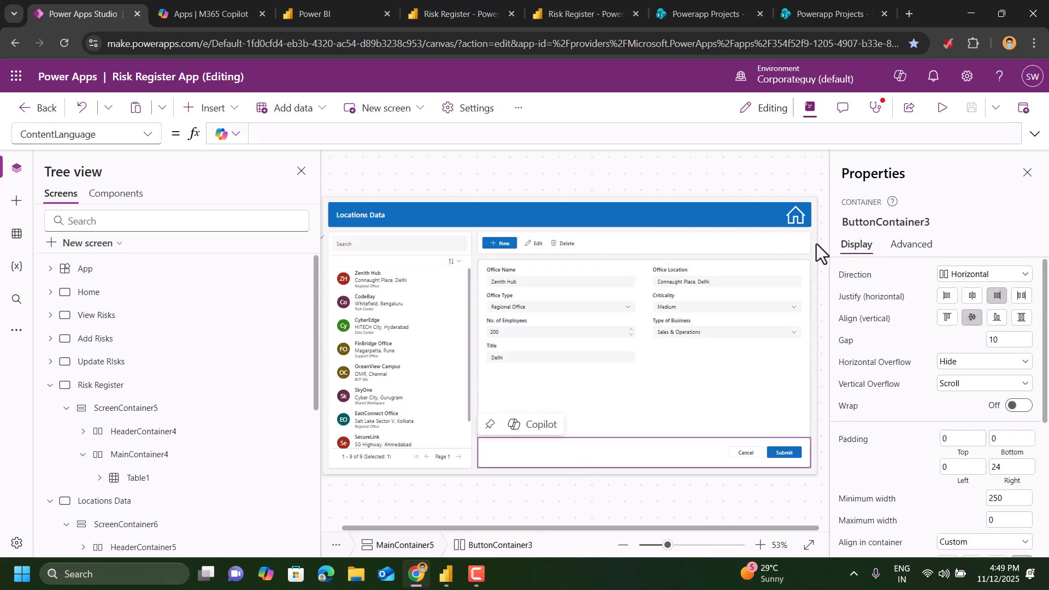
left_click(500, 245)
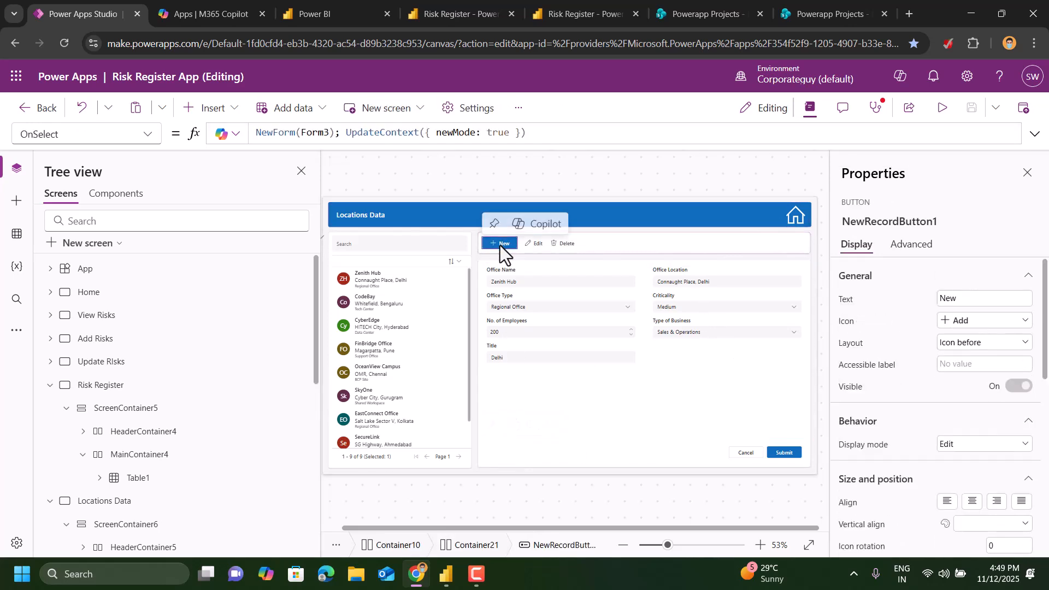
left_click(941, 108)
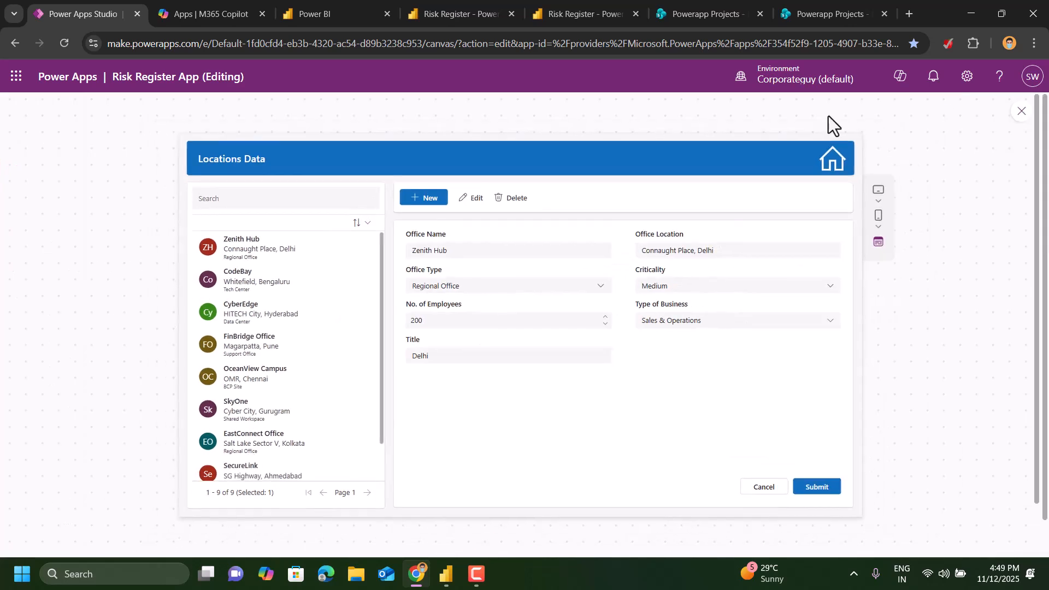
left_click(429, 201)
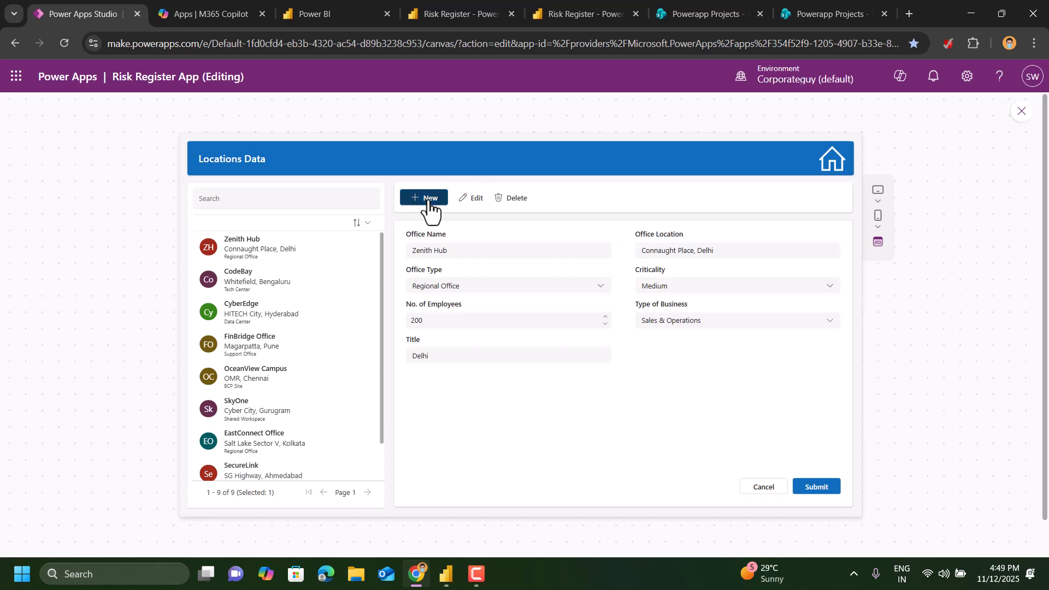
left_click(1021, 111)
Examine the DefaultMode formula of the Locations Data form.
left_click(579, 401)
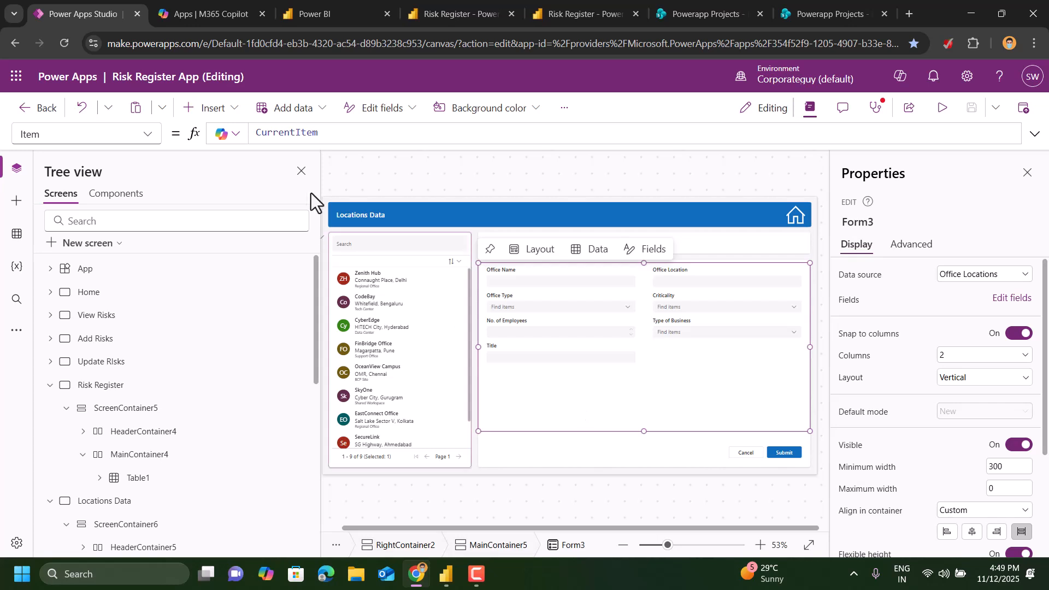
left_click(148, 135)
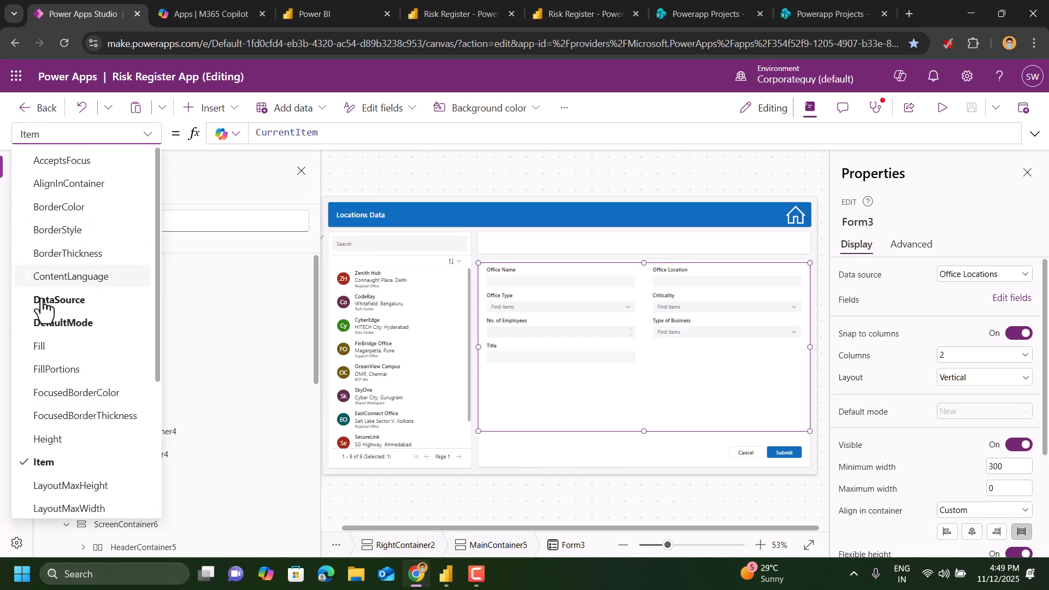
left_click(52, 324)
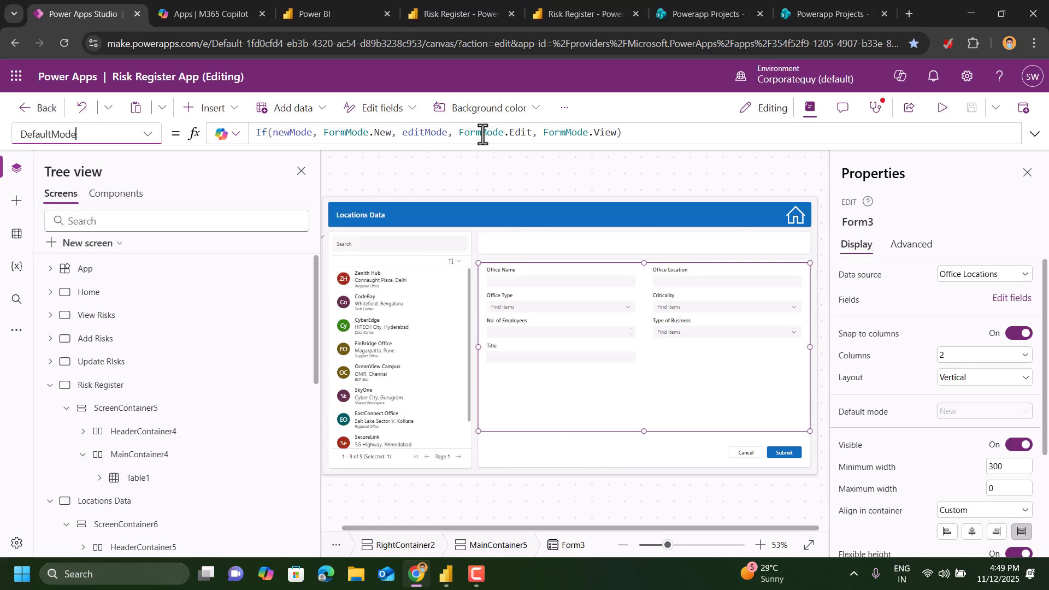
left_click(562, 273)
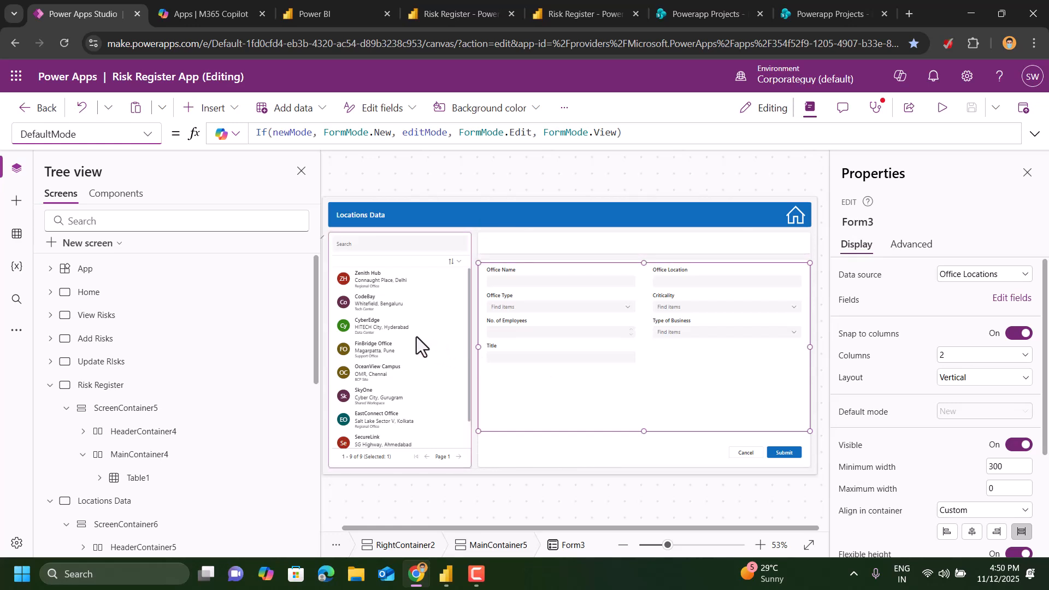
Check the OnSelect formulas of the Submit and Cancel buttons, including the form and table references in the Cancel formula.
left_click(784, 454)
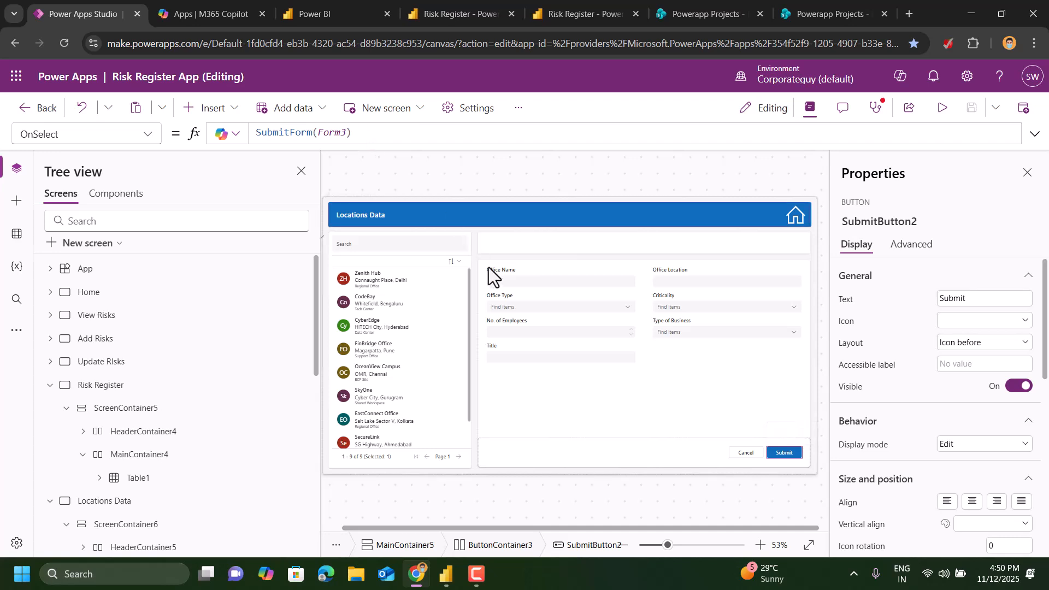
left_click(744, 453)
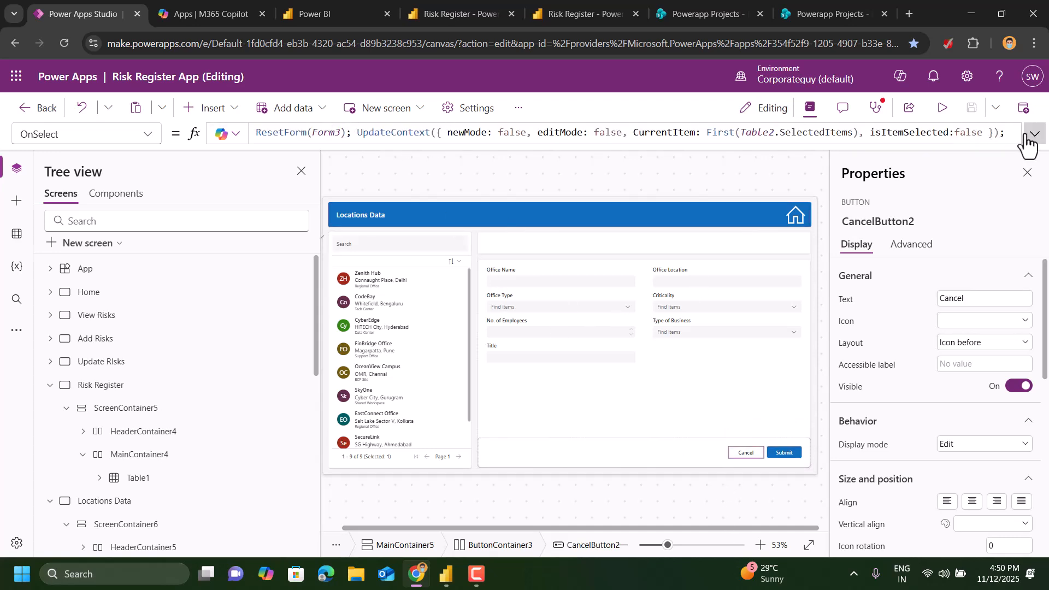
left_click(335, 133)
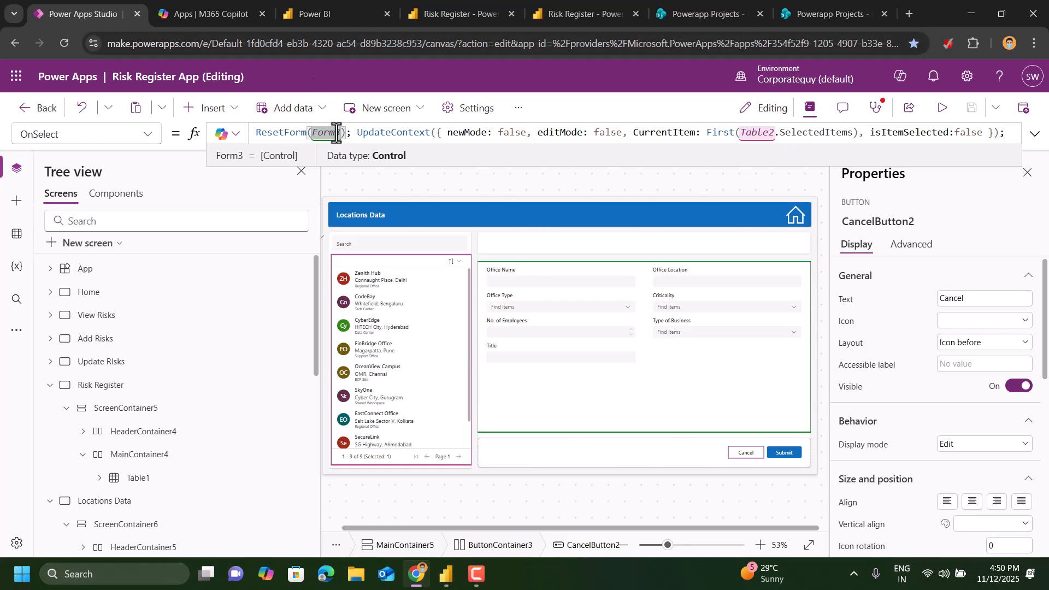
left_click(756, 132)
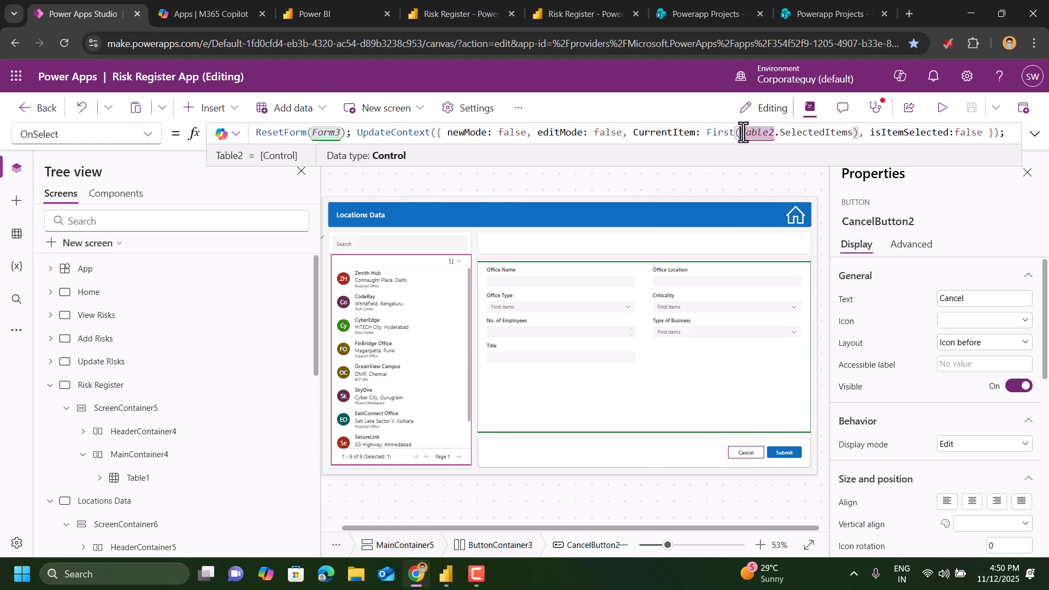
left_click_drag(743, 132, 770, 134)
left_click(1035, 134)
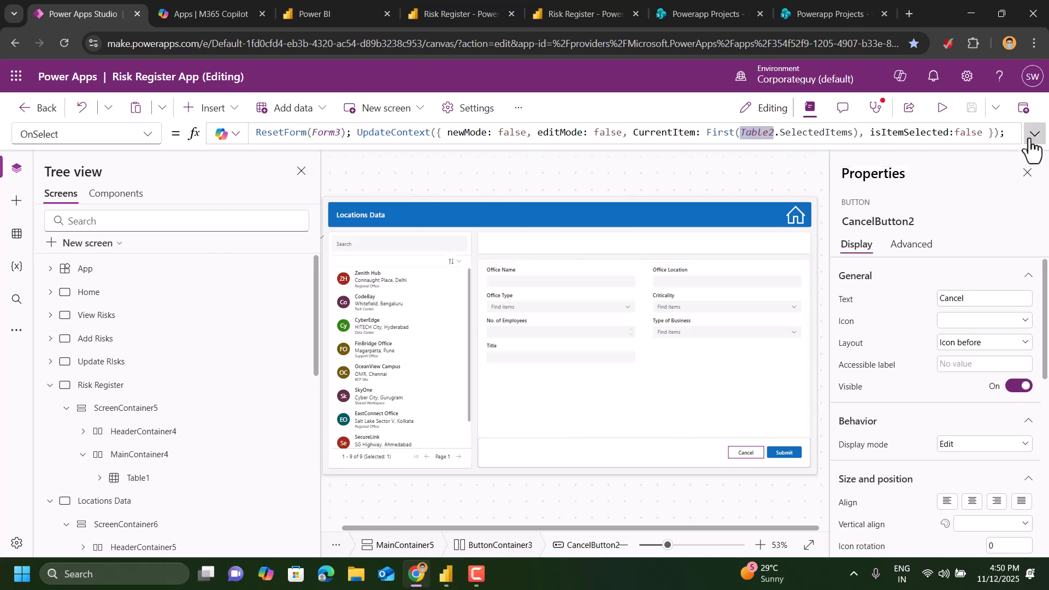
left_click(1034, 134)
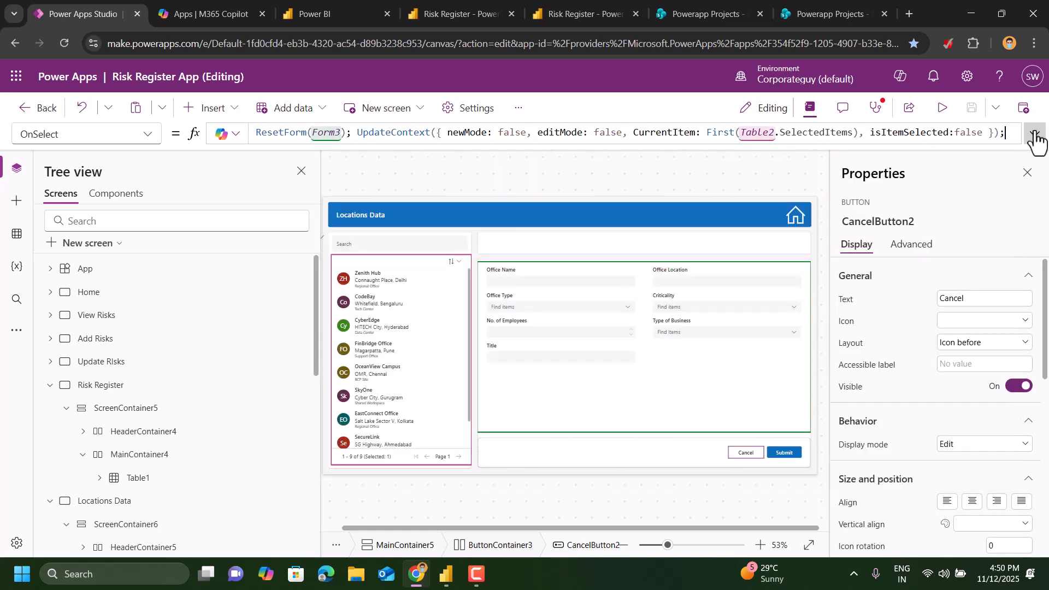
Cancel the blank new location entry in the app preview to test the Cancel button, and return to editing.
left_click(941, 108)
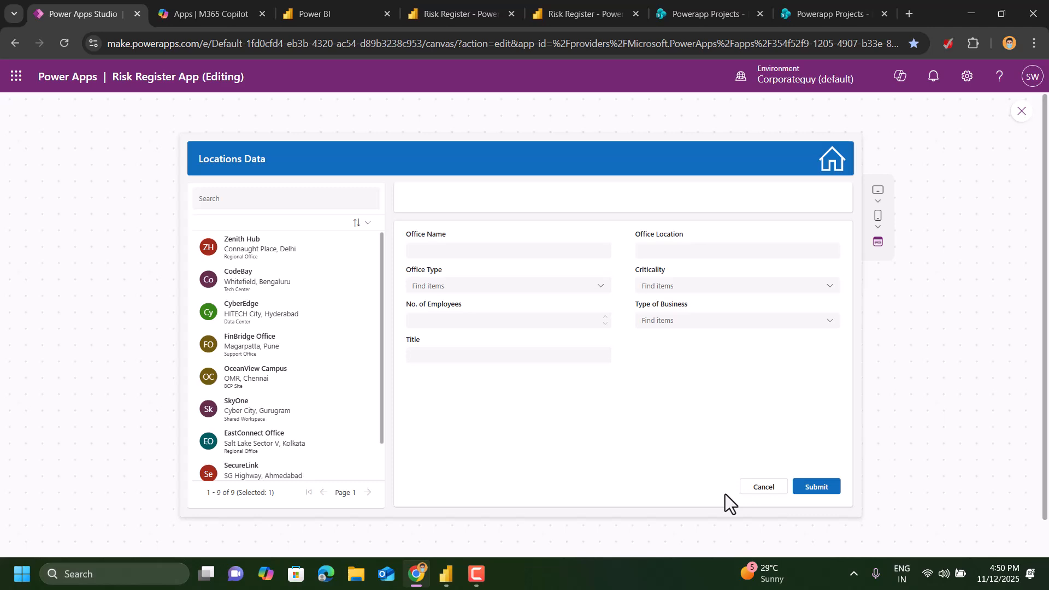
left_click(765, 488)
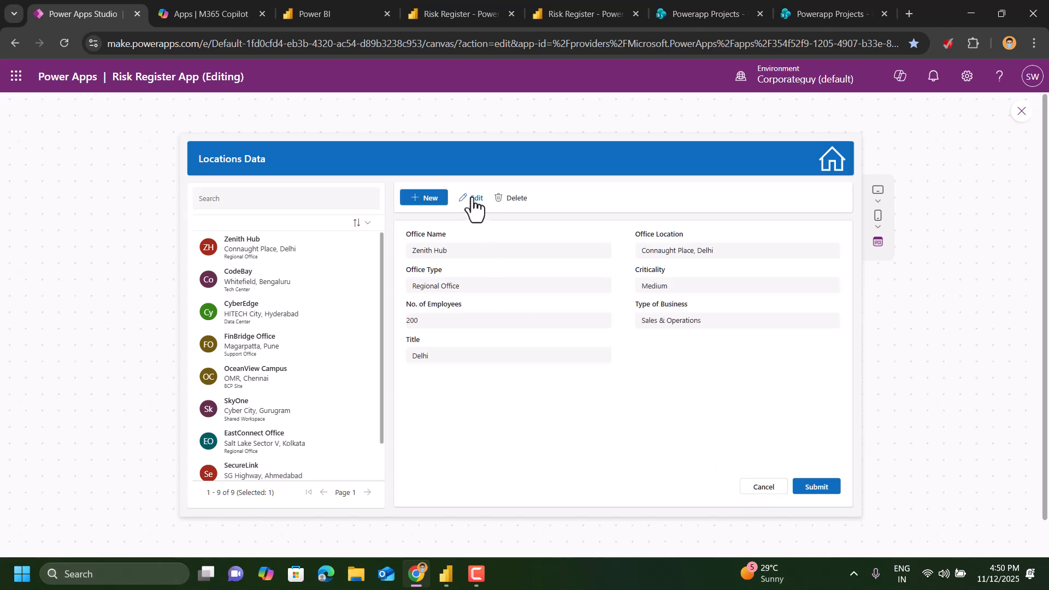
left_click(1021, 112)
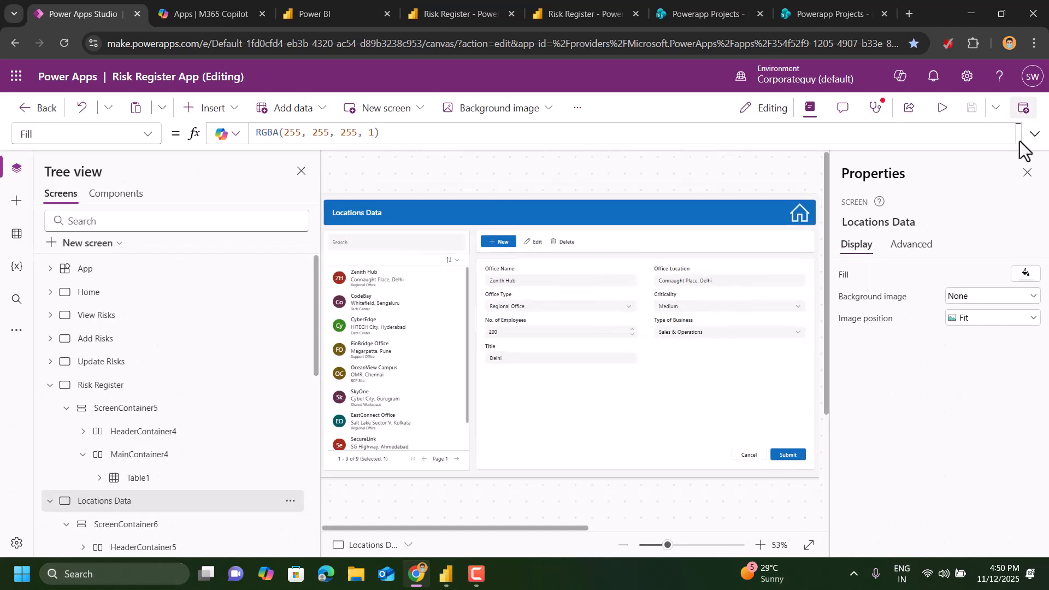
Check the Edit button's OnSelect formula against the DefaultMode formula of the Locations Data form.
left_click(537, 244)
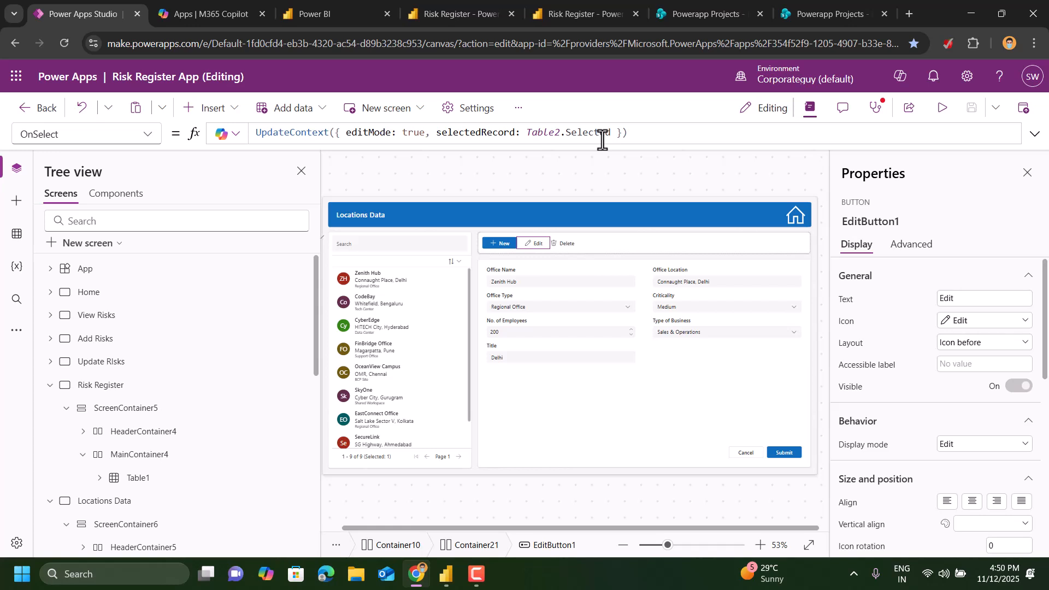
left_click(627, 416)
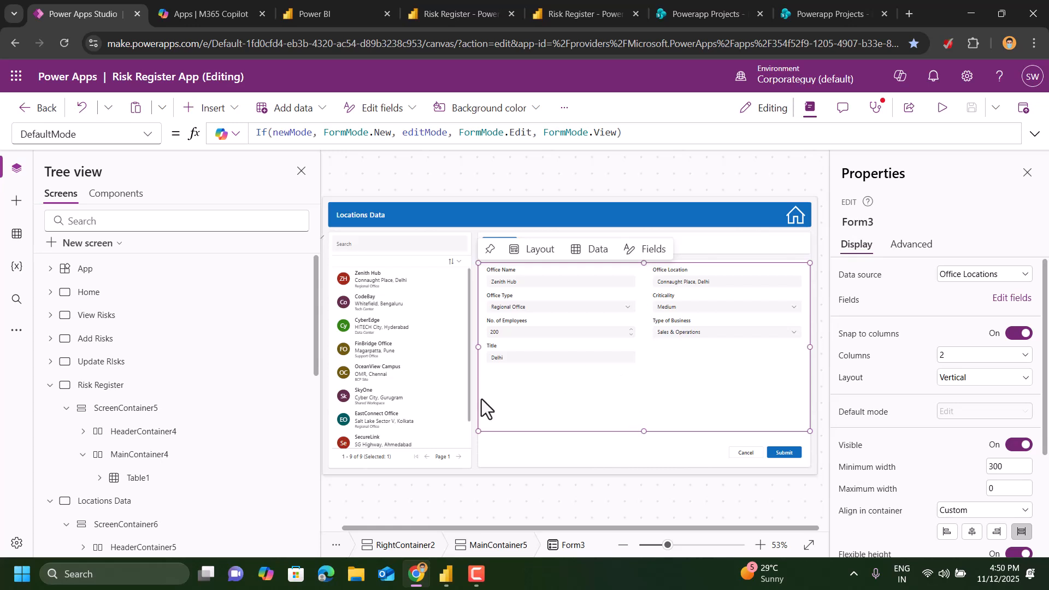
Compare the Risk Register, Locations Data and Risk Categories screens, and check the Items formula of the Risk Categories table.
left_click(50, 500)
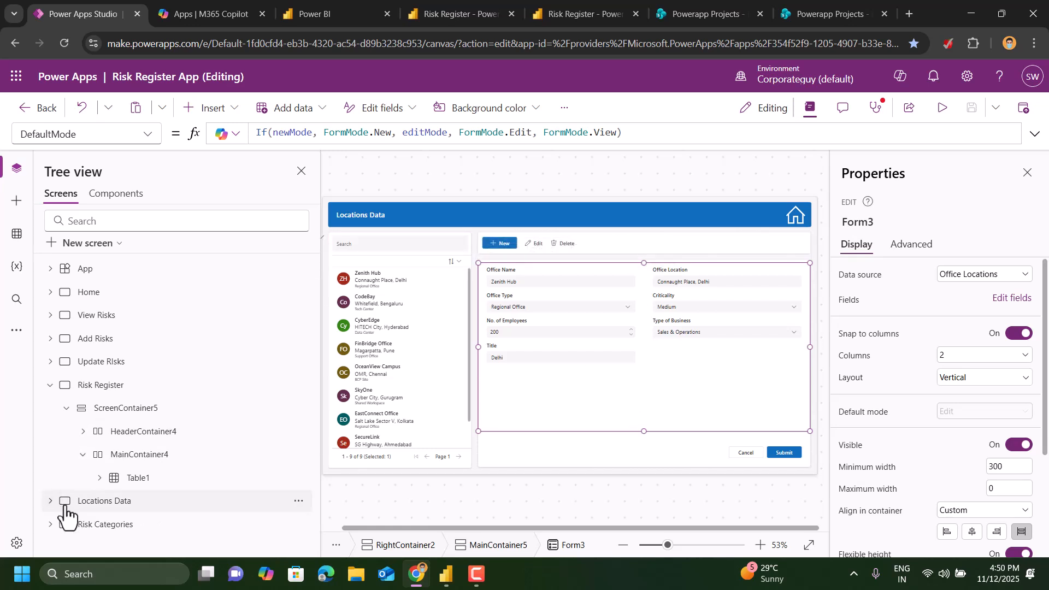
left_click(104, 389)
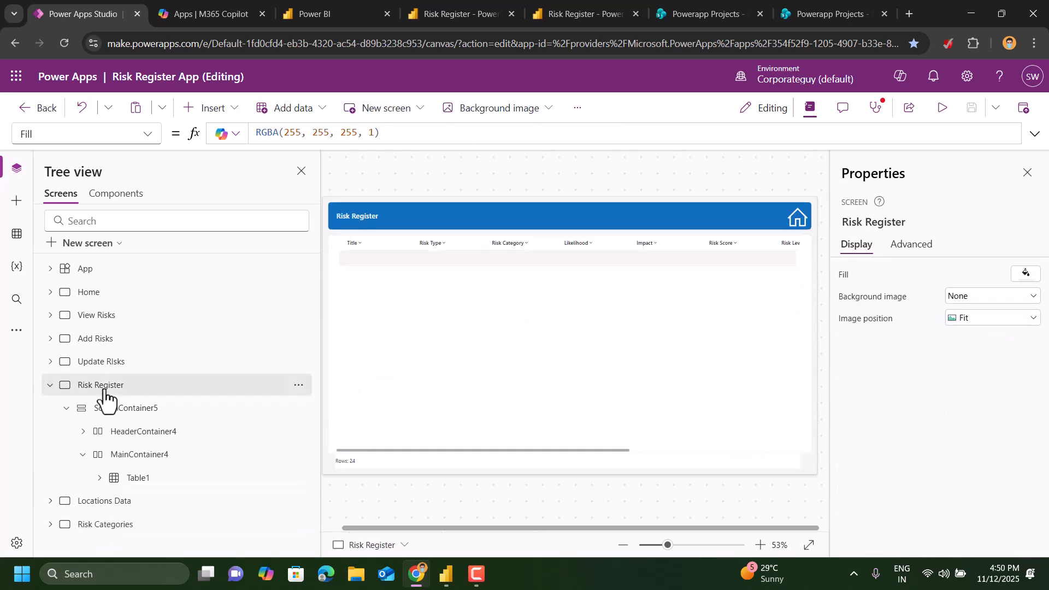
left_click(109, 505)
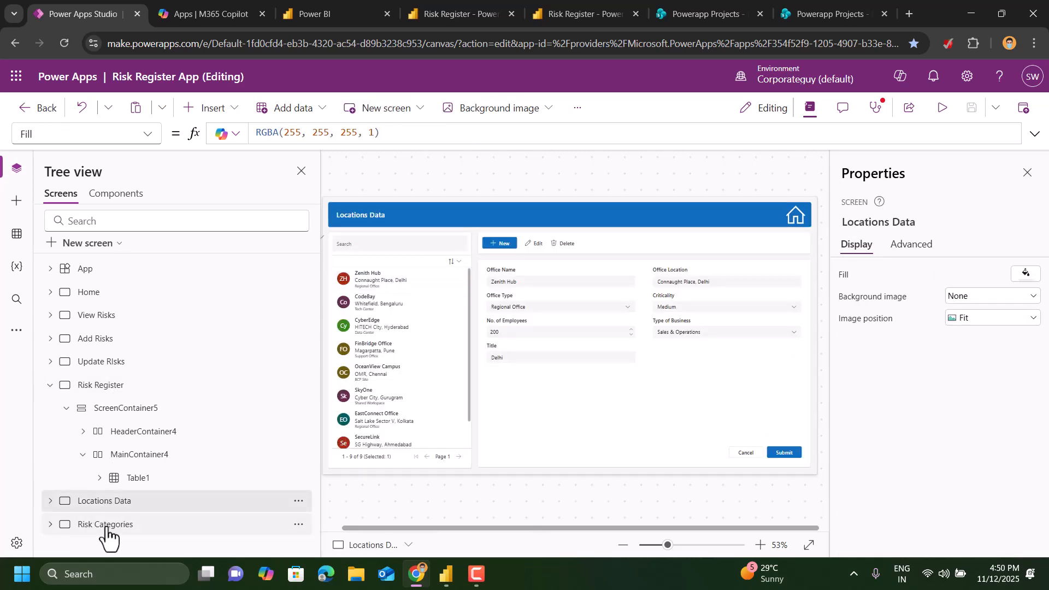
left_click(105, 526)
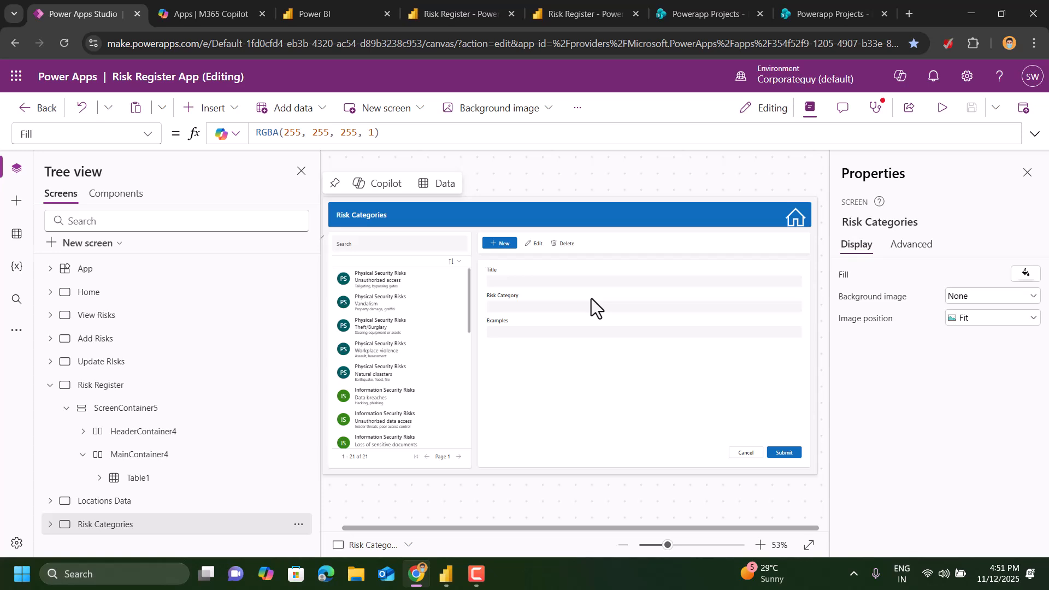
left_click(387, 346)
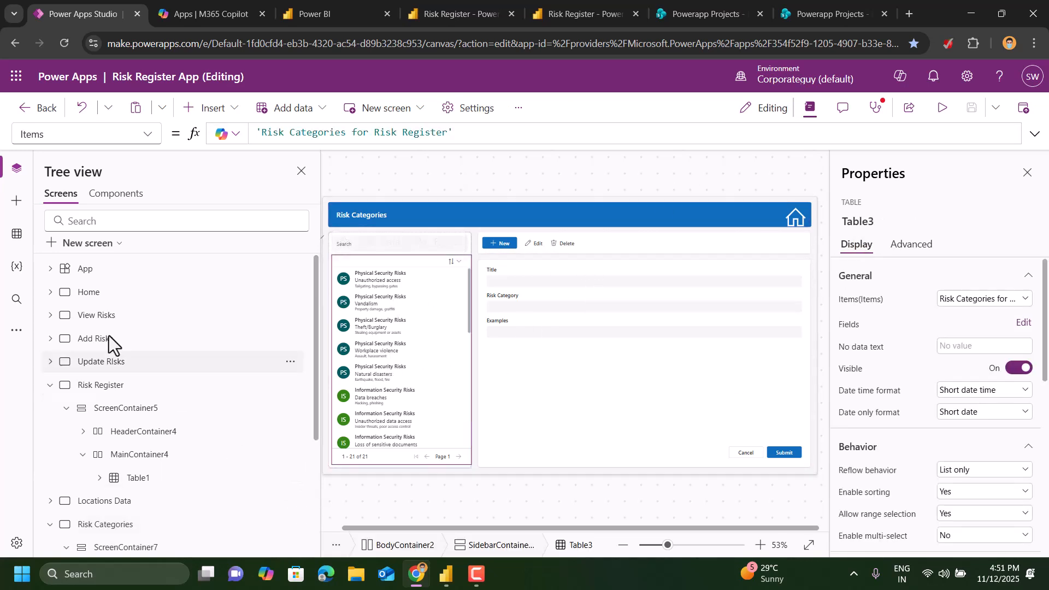
Inspect the Risk Status Power BI tile on the Home screen, and switch to Power BI Desktop to view its Get data options.
left_click(102, 298)
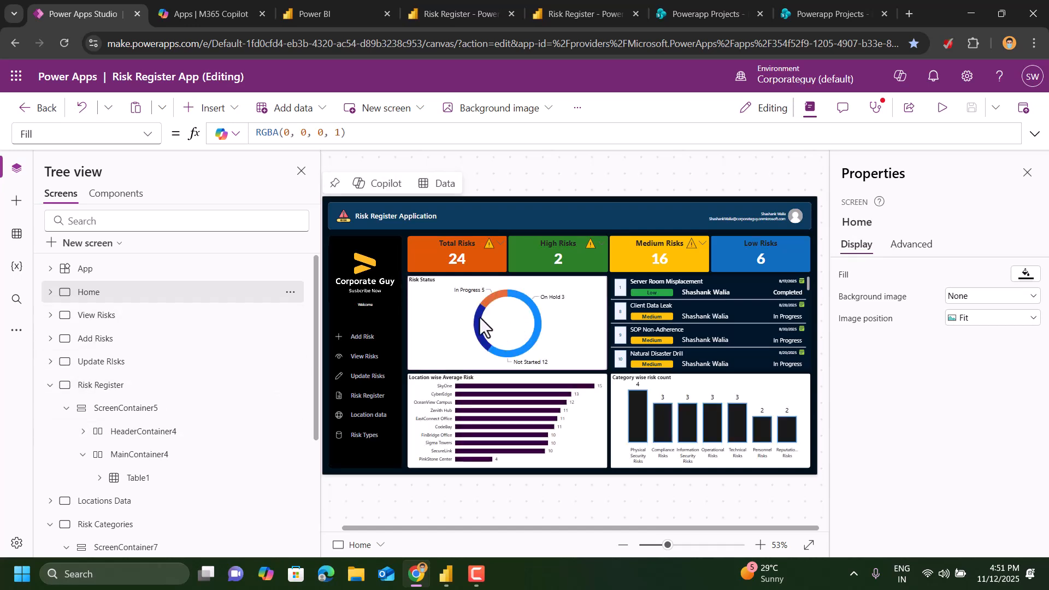
left_click(470, 314)
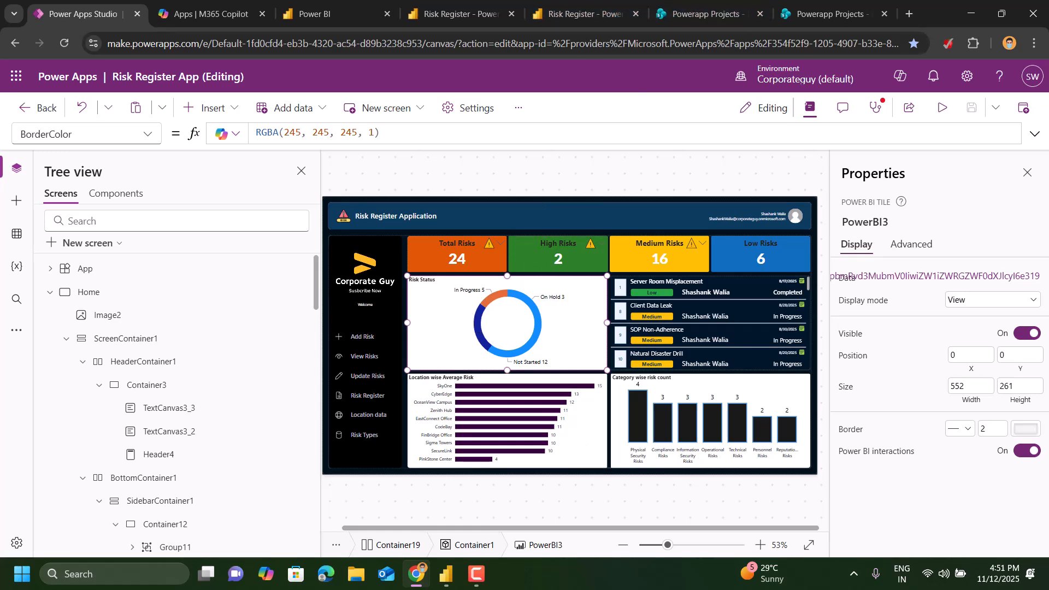
left_click(447, 573)
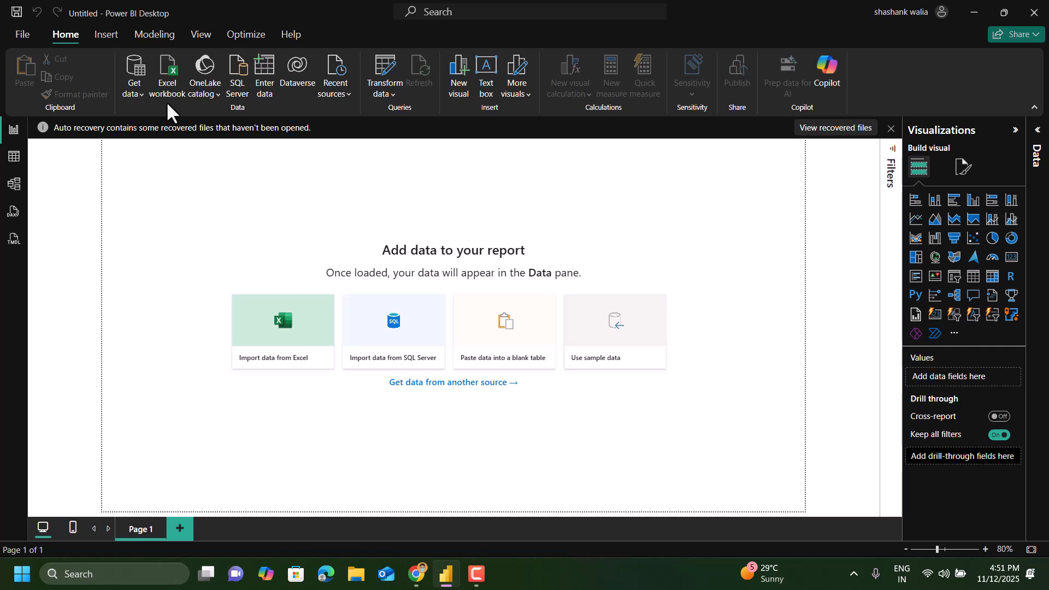
left_click(135, 96)
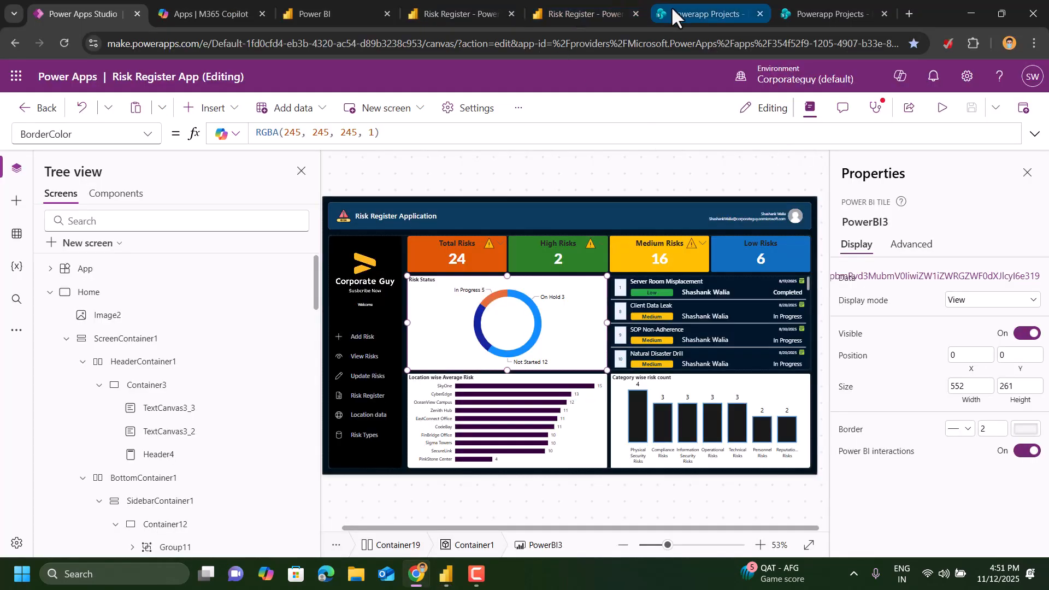
Switch to the Risk Register report in the Power BI service, open it for editing, and select the risk type column chart.
left_click(447, 16)
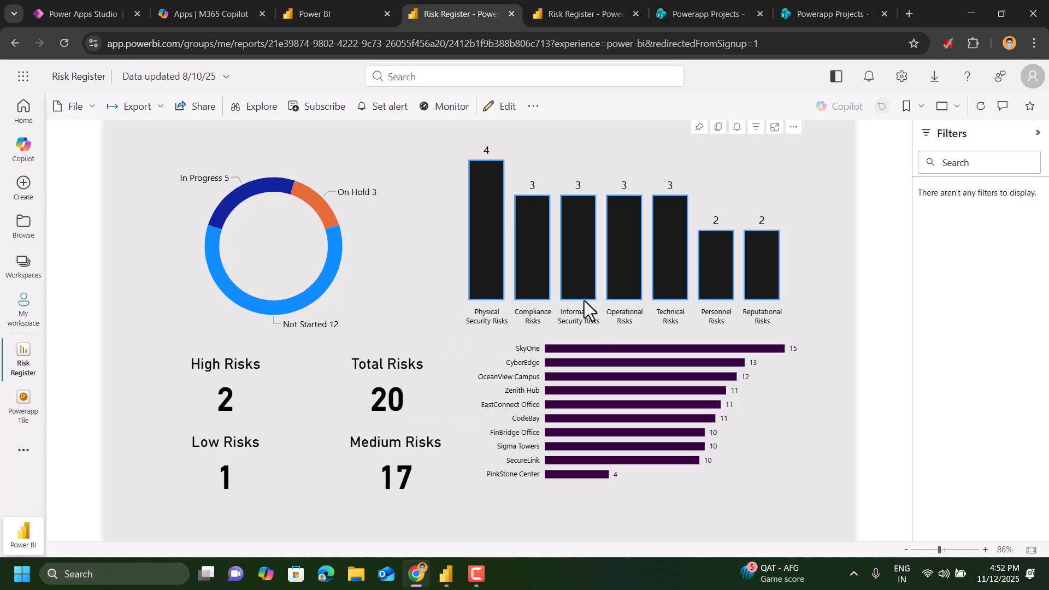
mouse_move(584, 308)
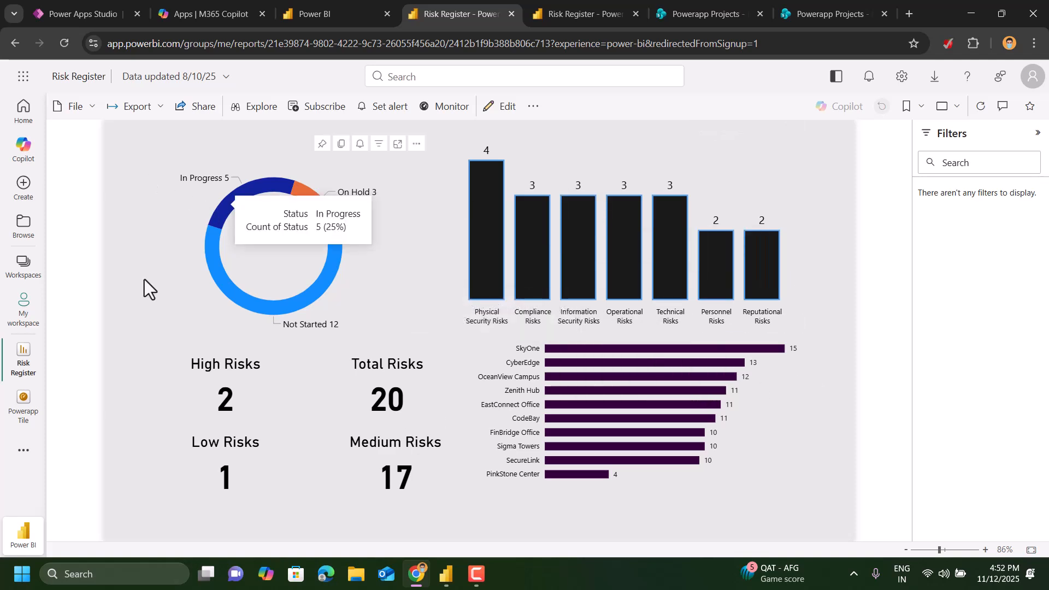
left_click(505, 108)
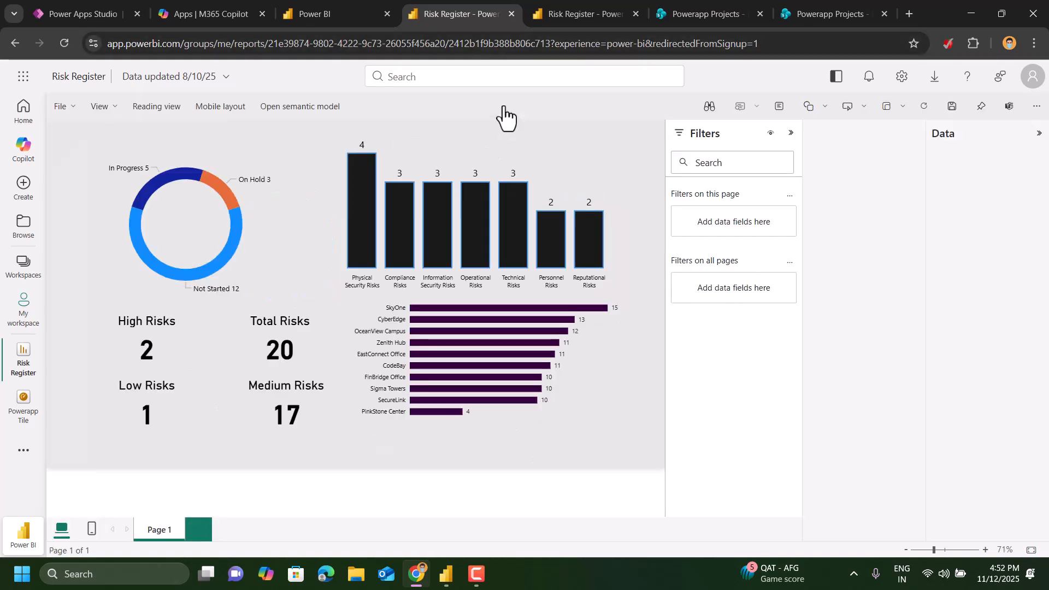
left_click(548, 155)
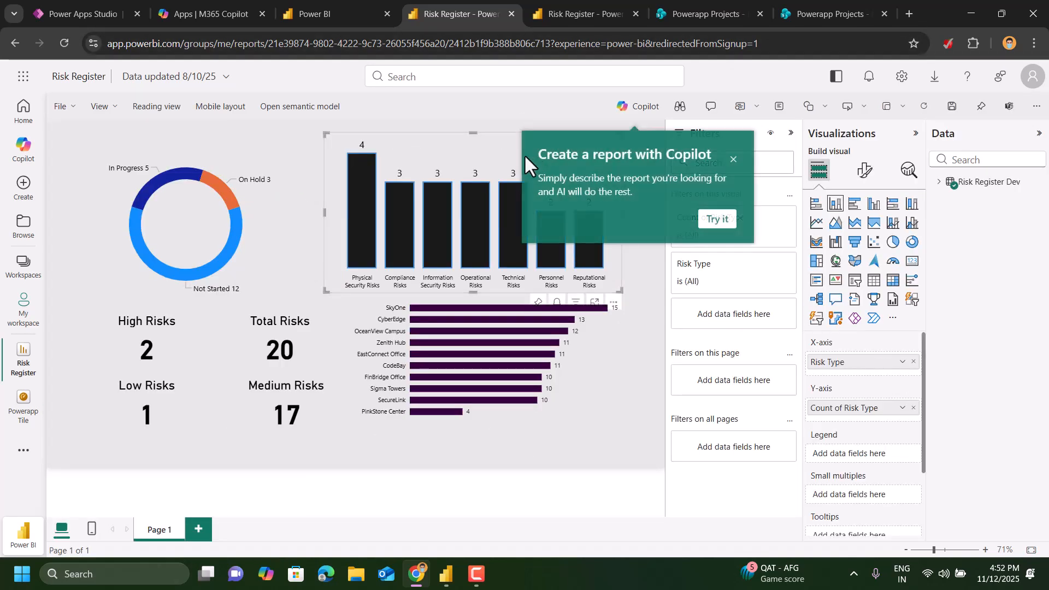
left_click(732, 160)
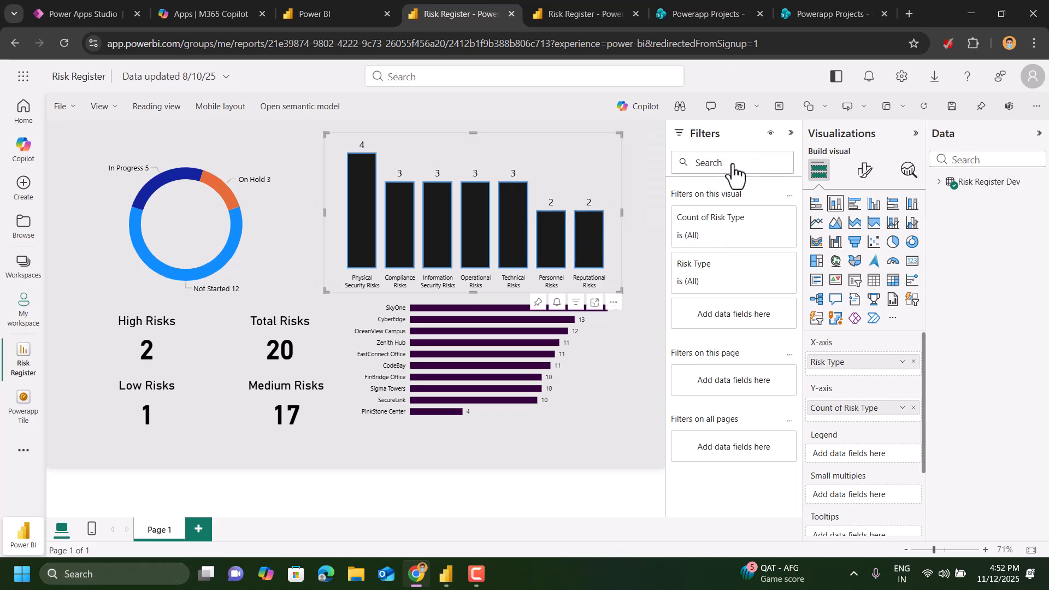
Review the column chart's additional options and its existing and new dashboard pinning choices, and close the dialog without pinning.
left_click(613, 303)
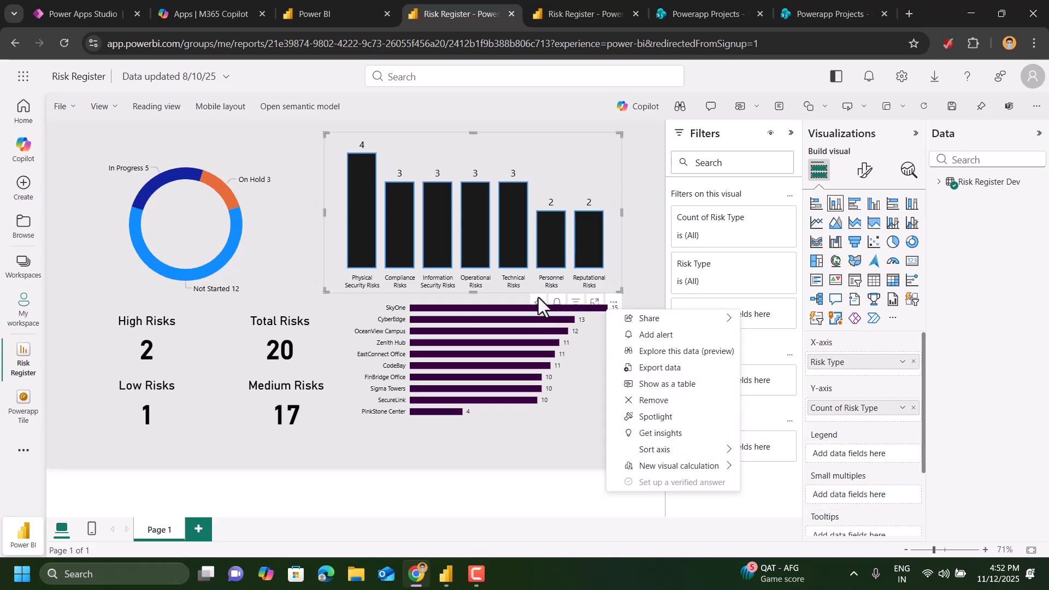
left_click(657, 237)
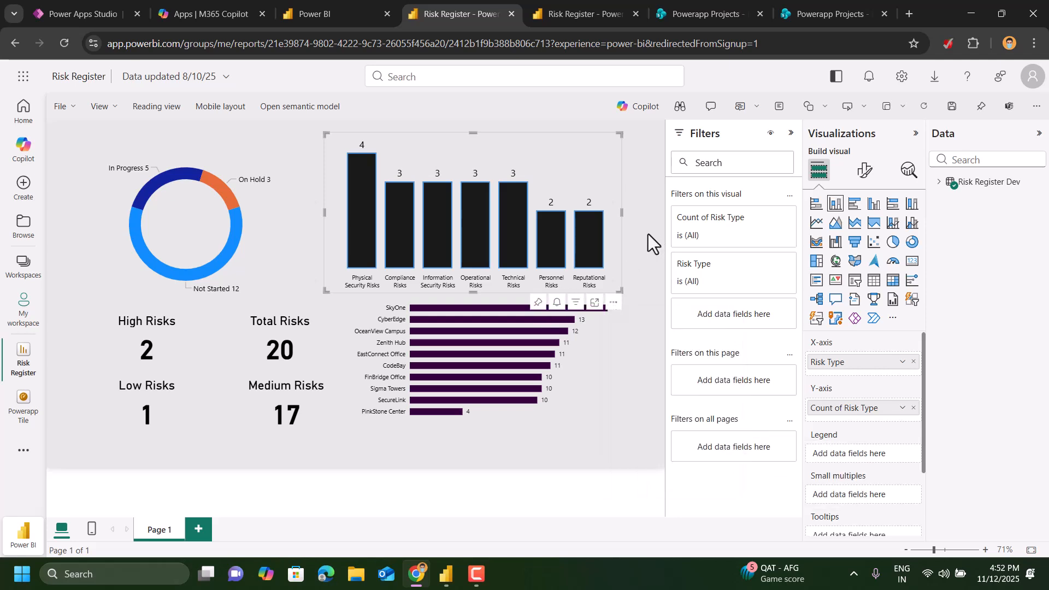
left_click(538, 303)
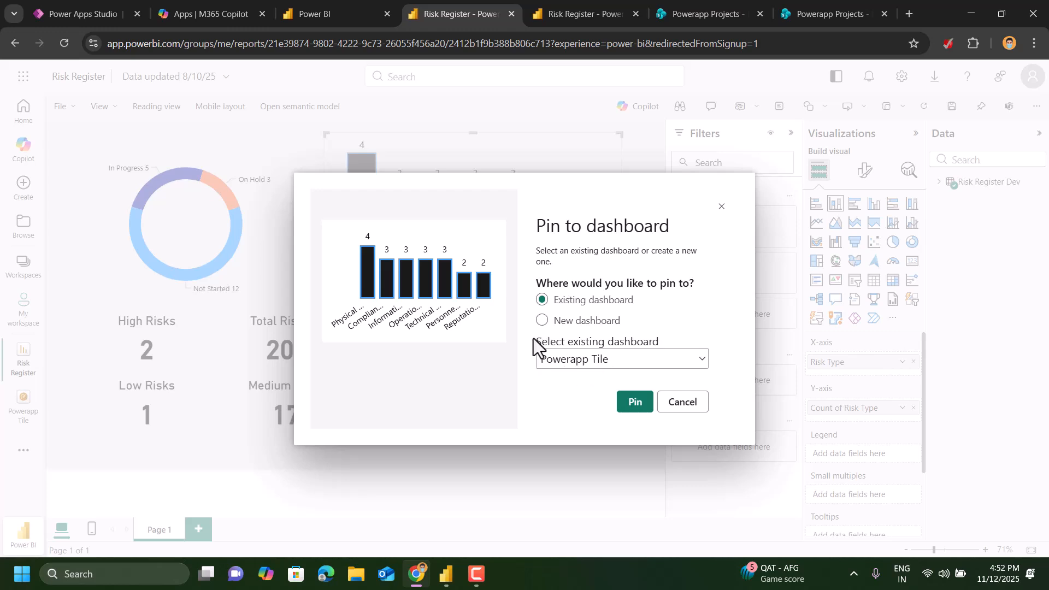
left_click(541, 321)
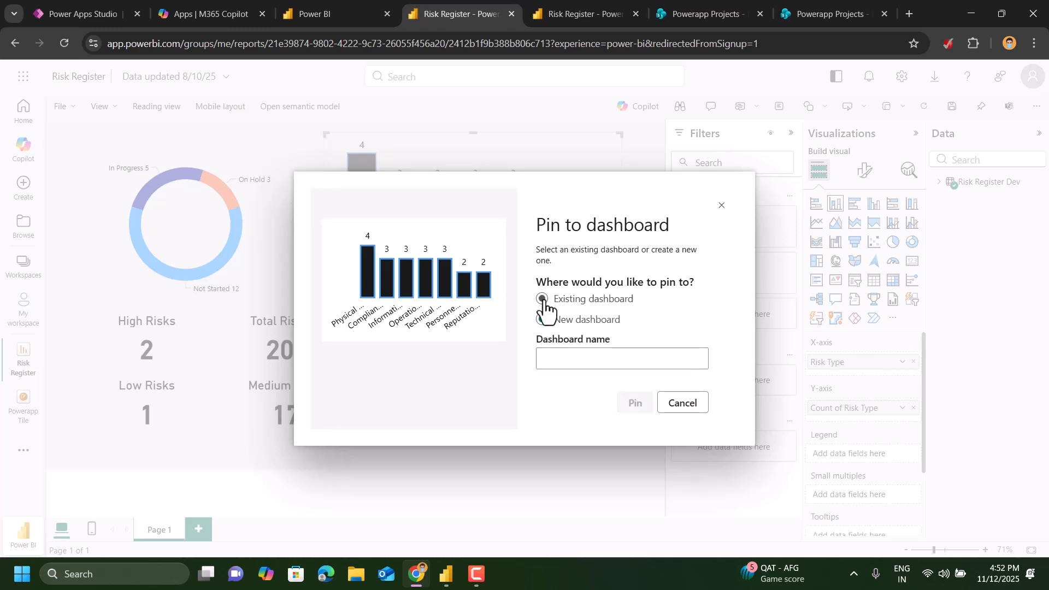
left_click(542, 299)
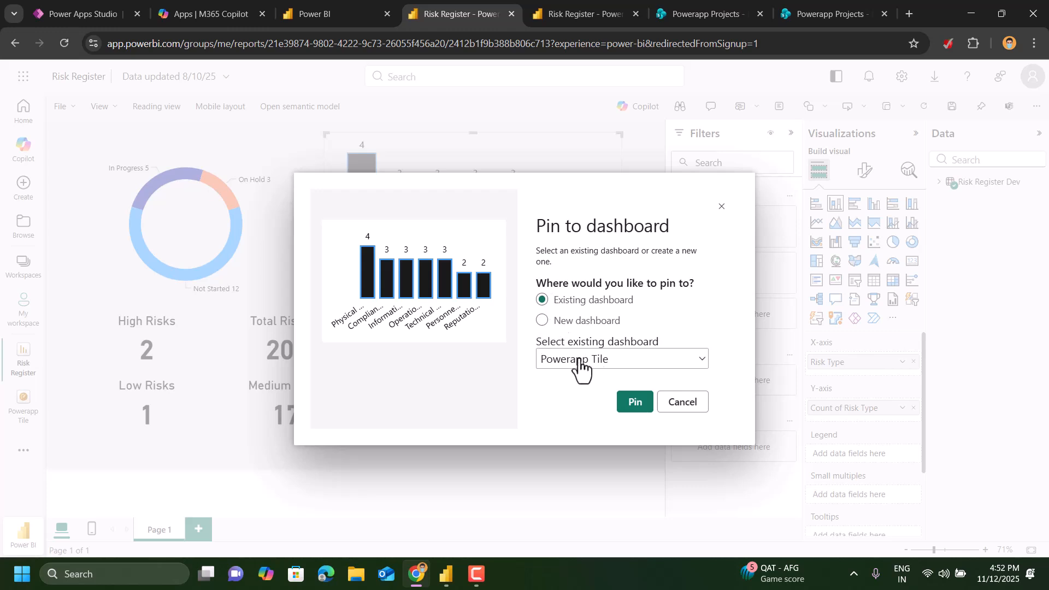
left_click(721, 207)
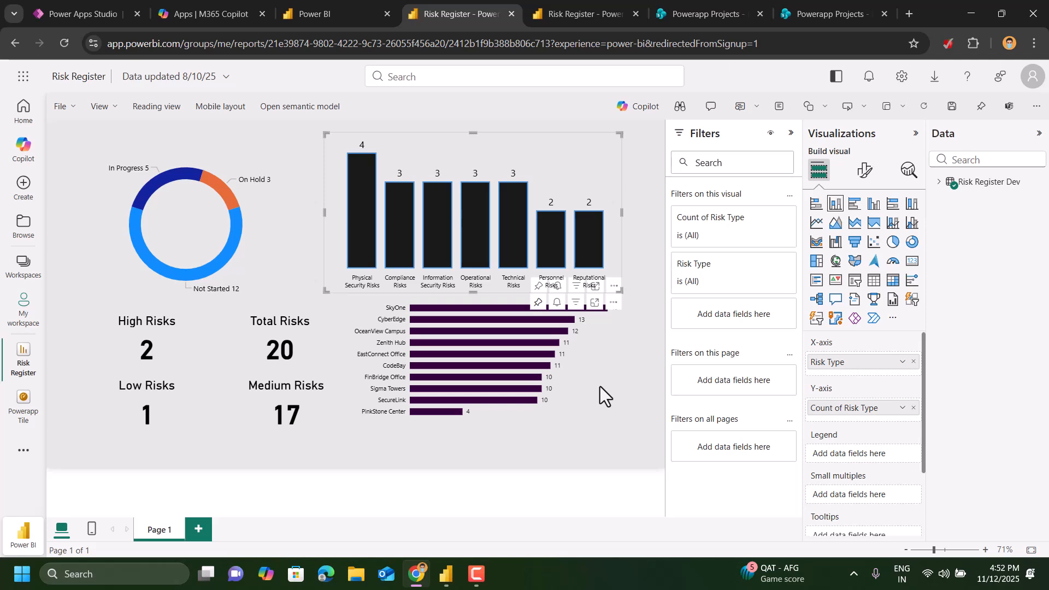
Open the Powerapp Tile dashboard from My workspace and view its pinned visuals.
left_click(618, 381)
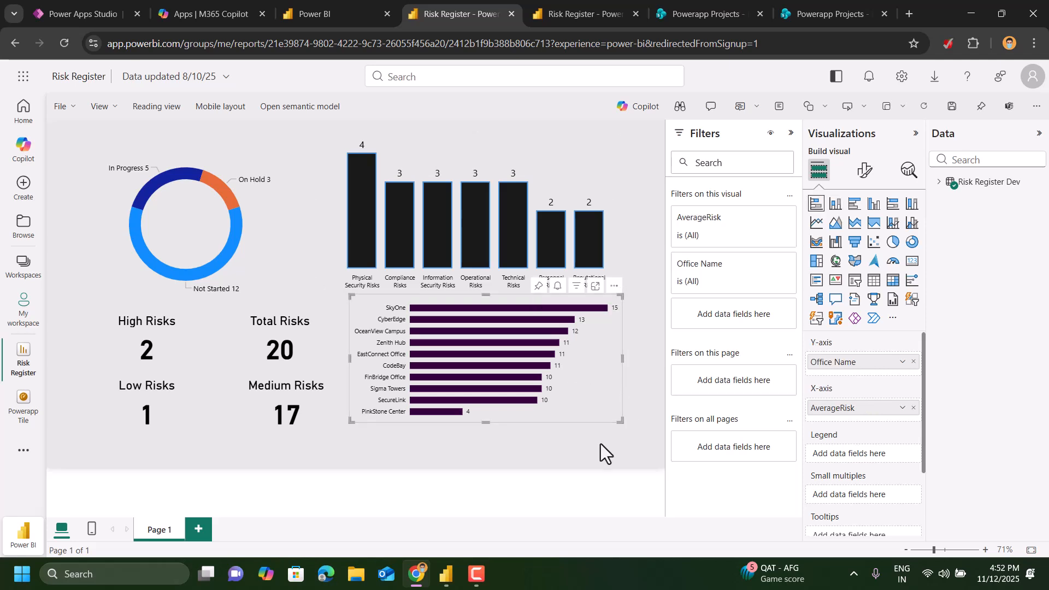
left_click(574, 19)
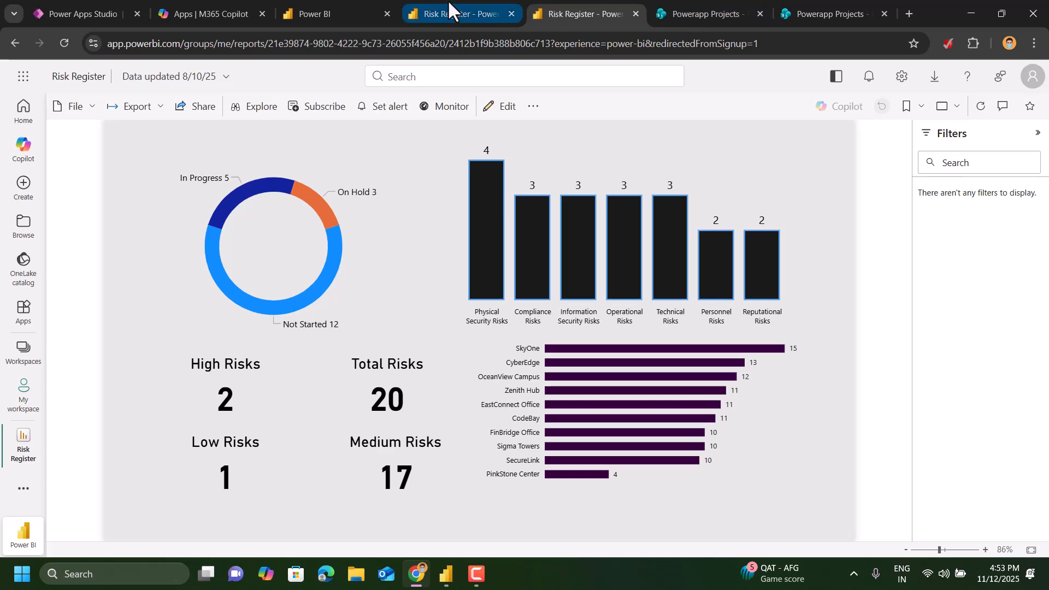
left_click(442, 17)
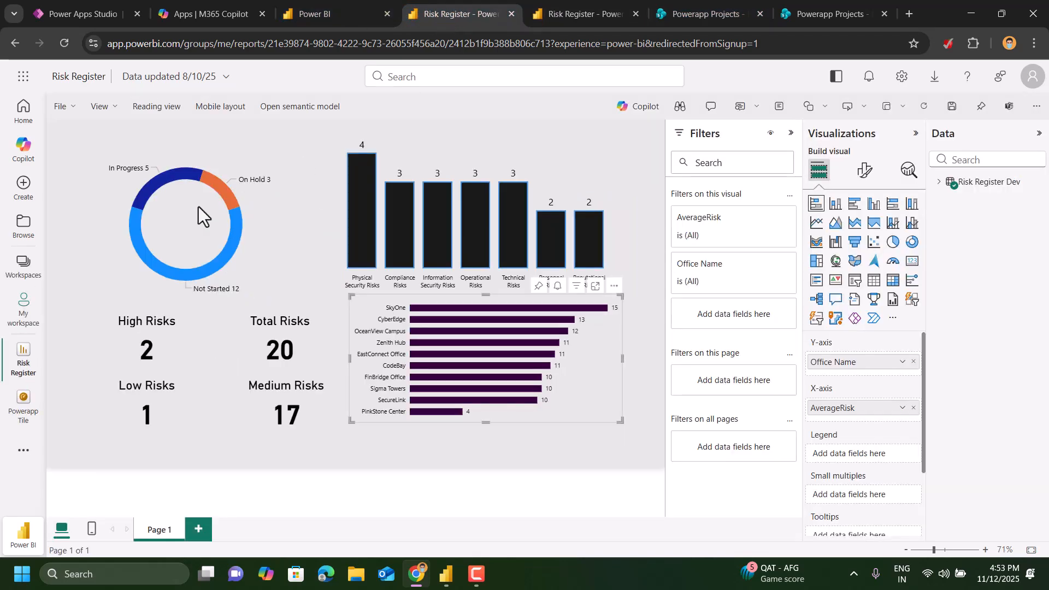
left_click(606, 12)
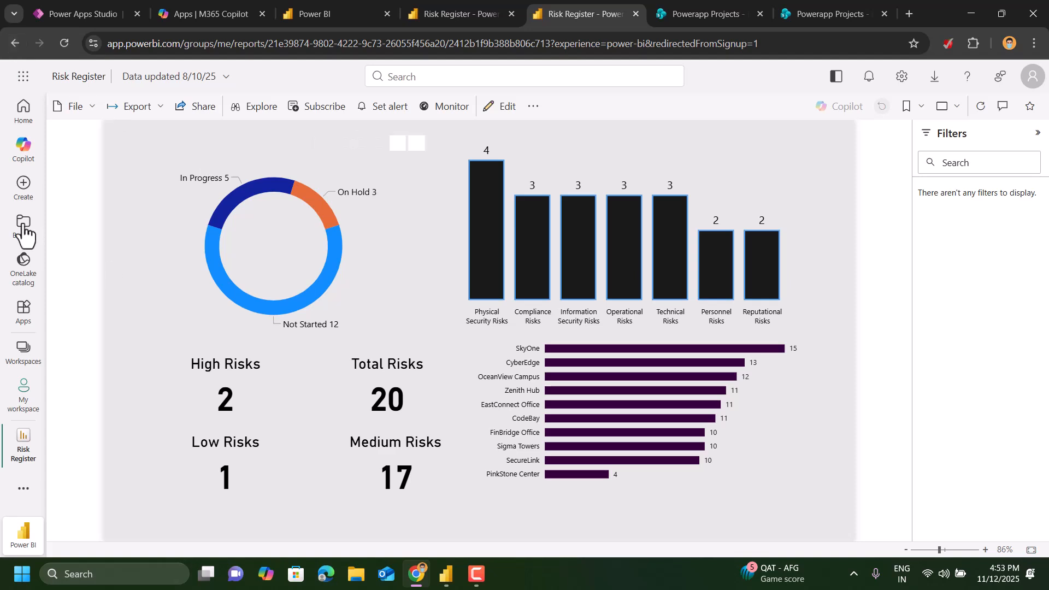
left_click(22, 361)
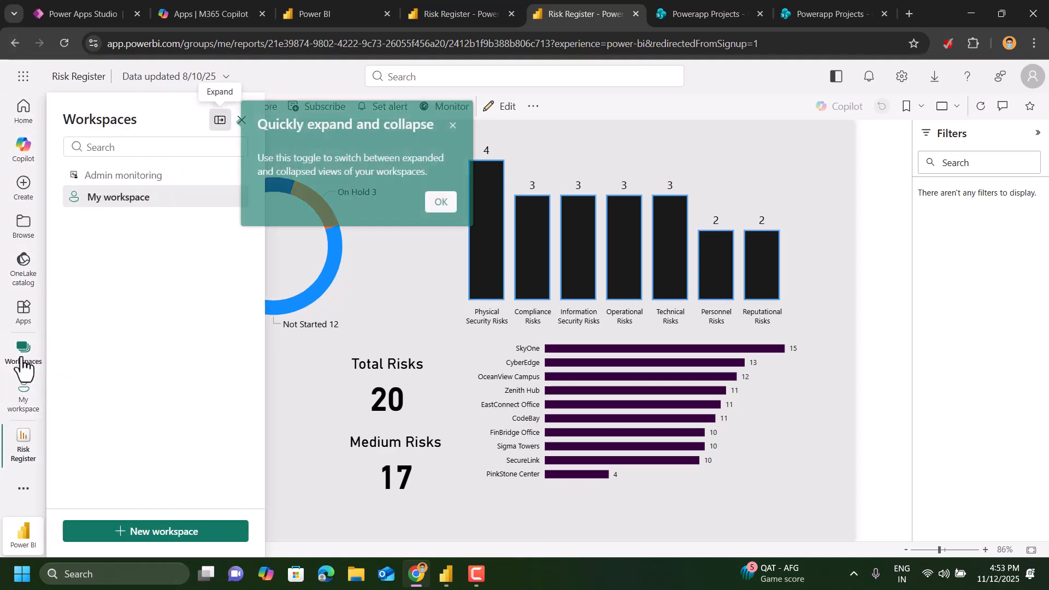
left_click(22, 396)
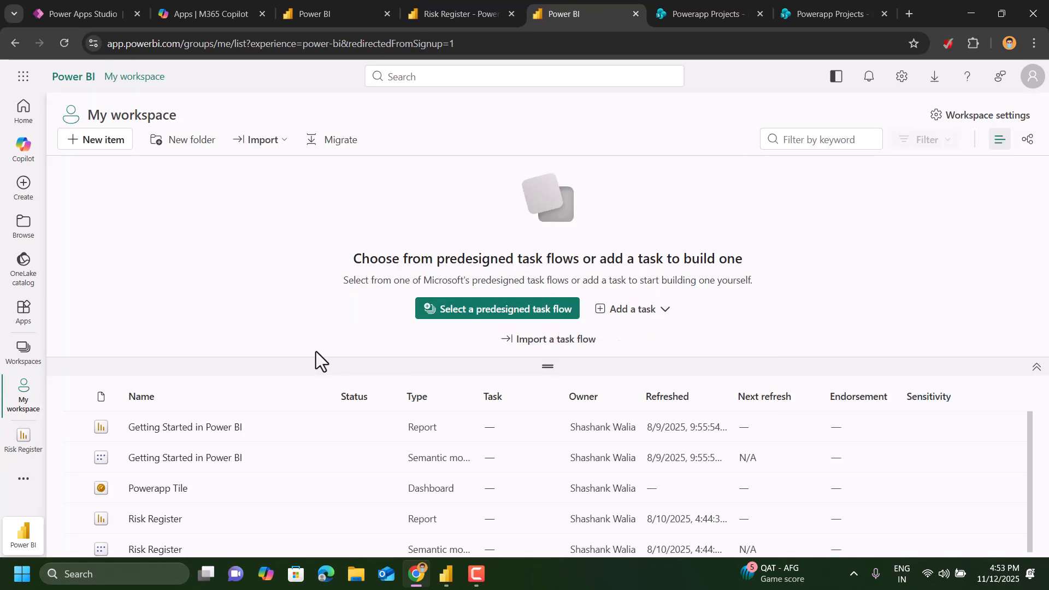
left_click(159, 489)
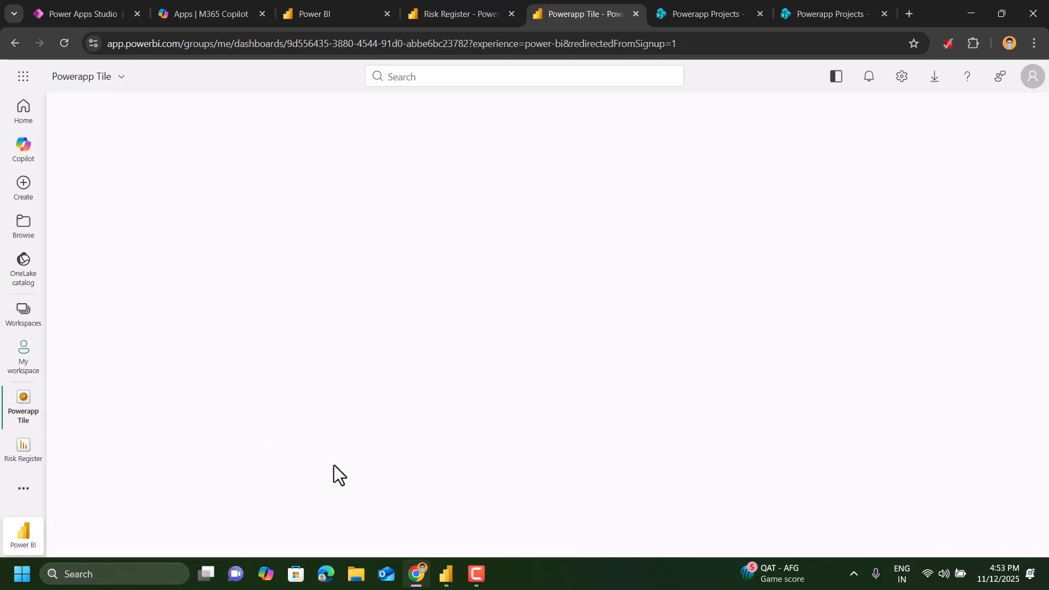
scroll(538, 332, "down", 2)
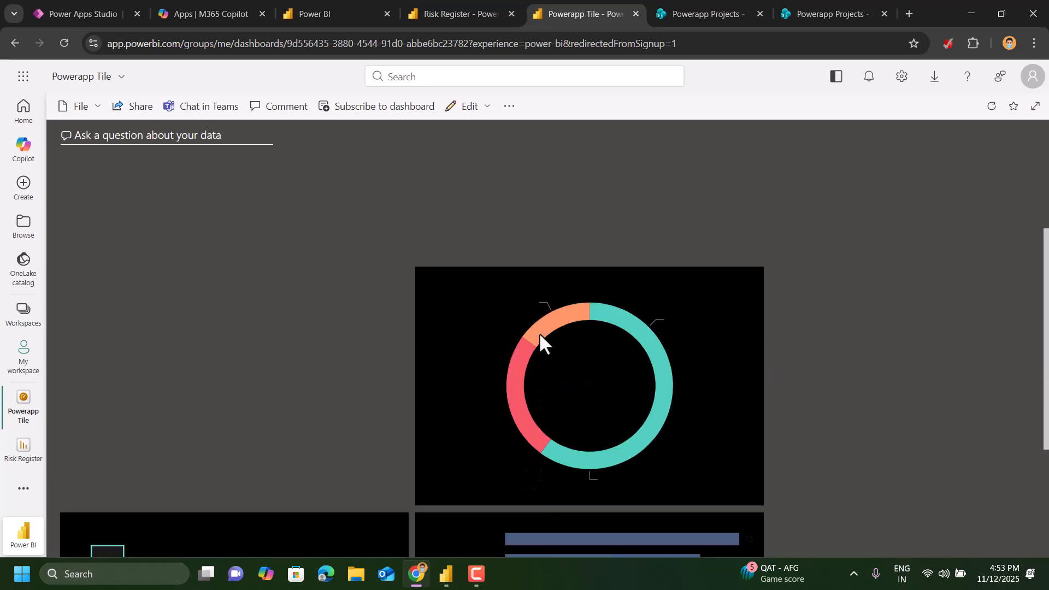
Pin the report's office average risk bar chart to a new dashboard named Test, and dismiss the notification.
left_click(453, 14)
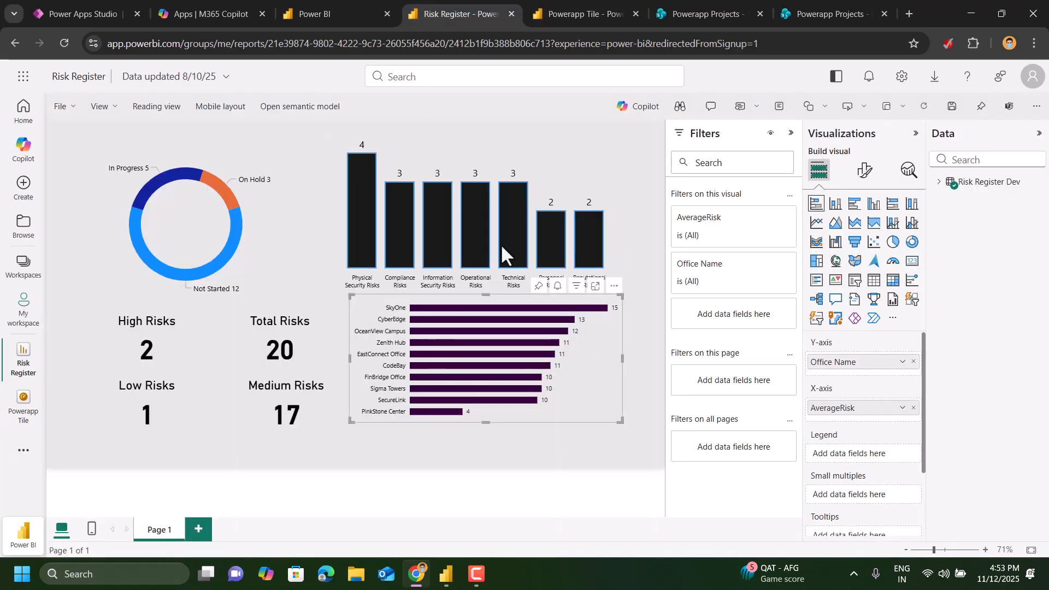
left_click(537, 286)
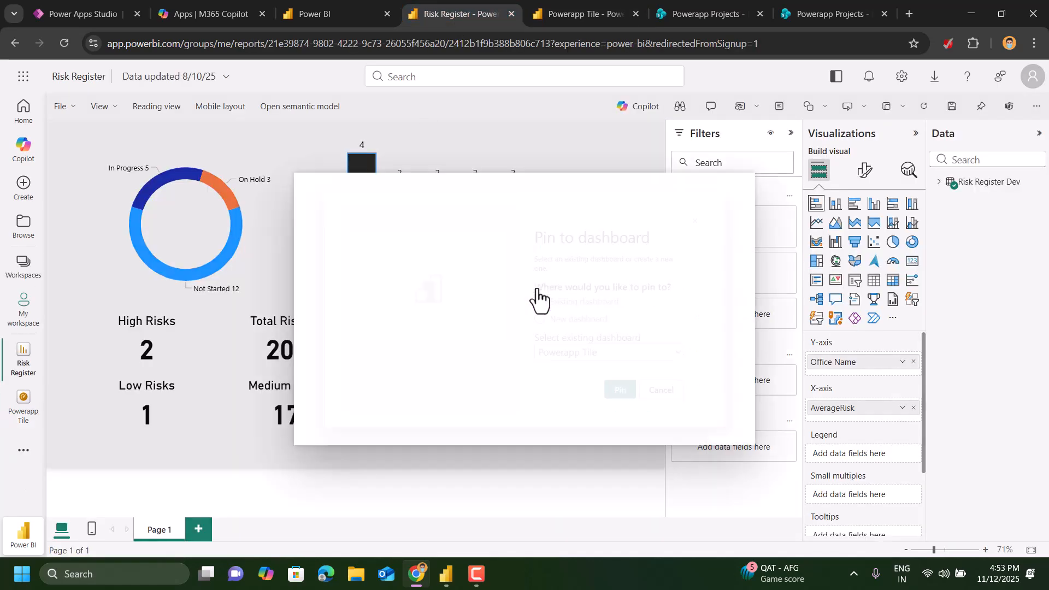
left_click(557, 323)
left_click(593, 357)
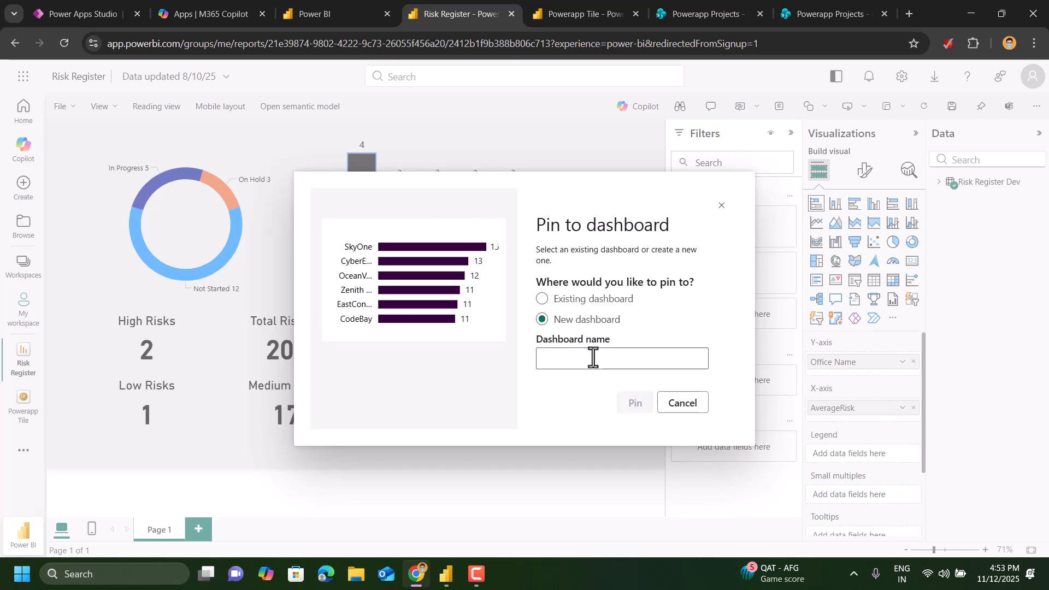
type("Test")
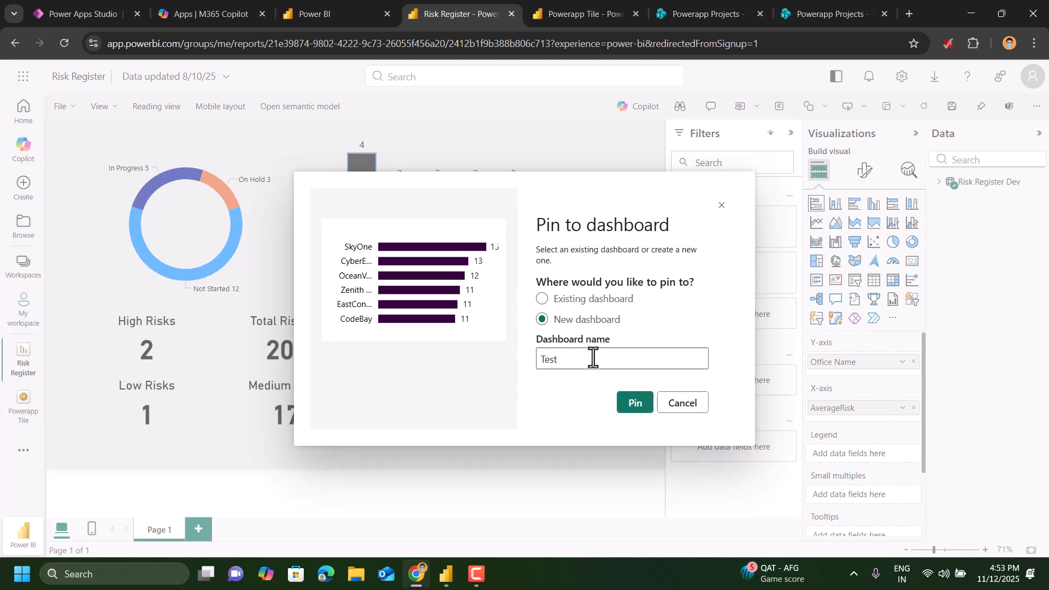
left_click(634, 402)
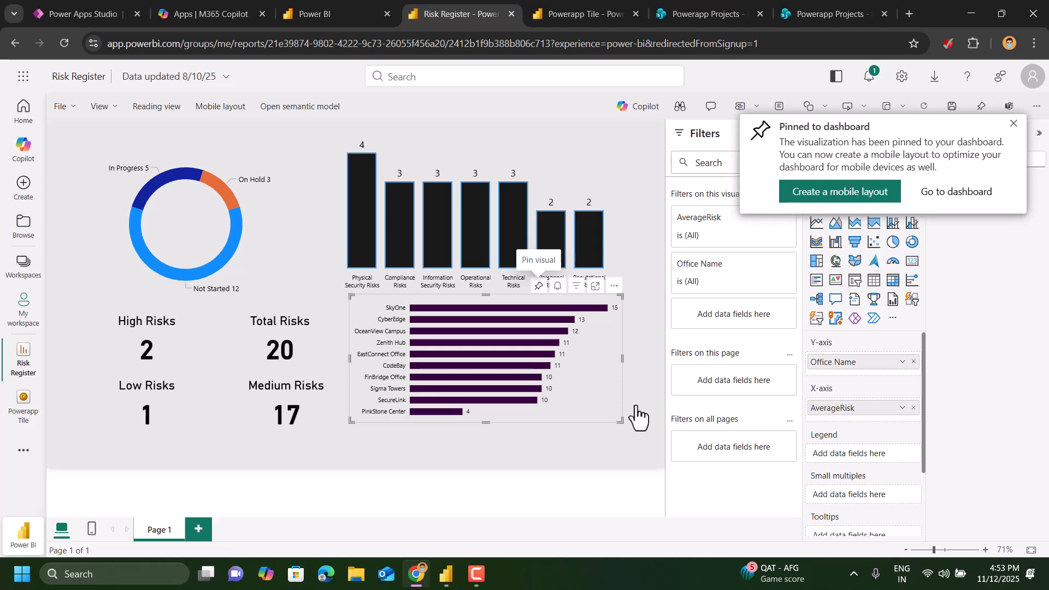
left_click(1013, 123)
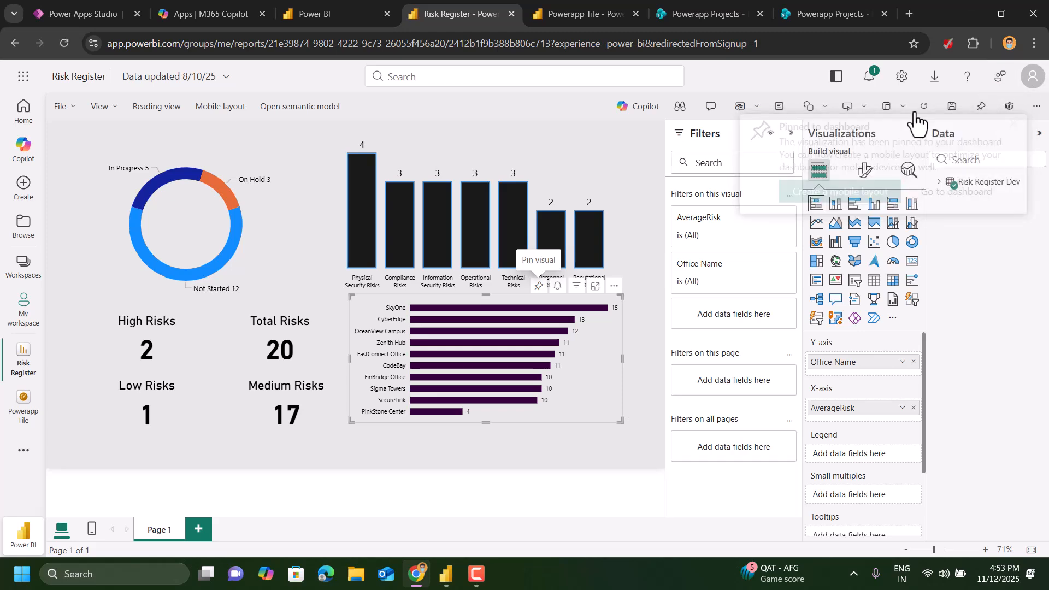
Refresh the Power BI home page and check its recent items for the new Test dashboard.
left_click(322, 15)
scroll(131, 404, "down", 4)
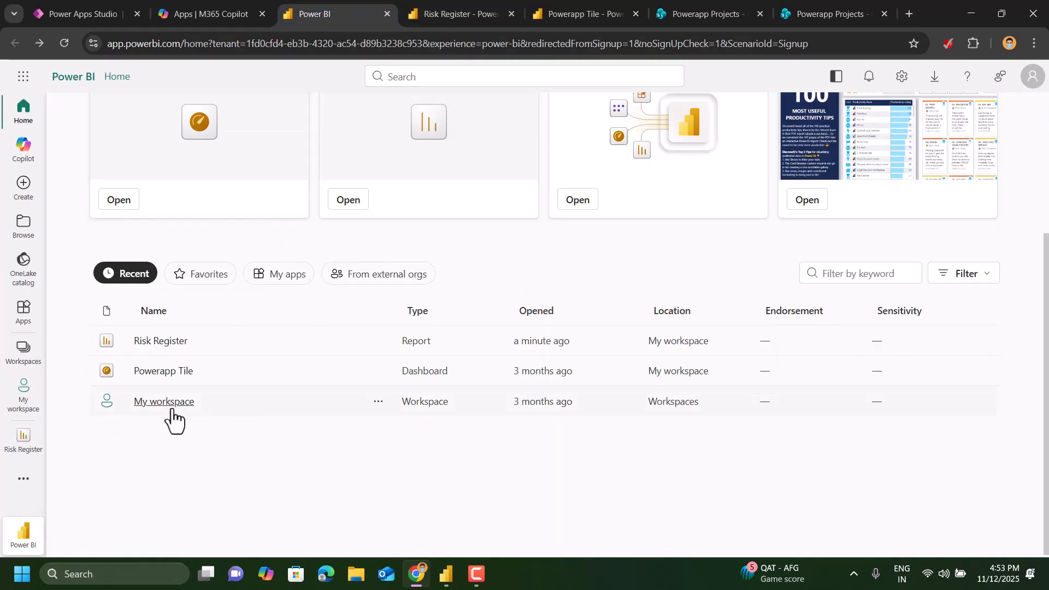
left_click(65, 47)
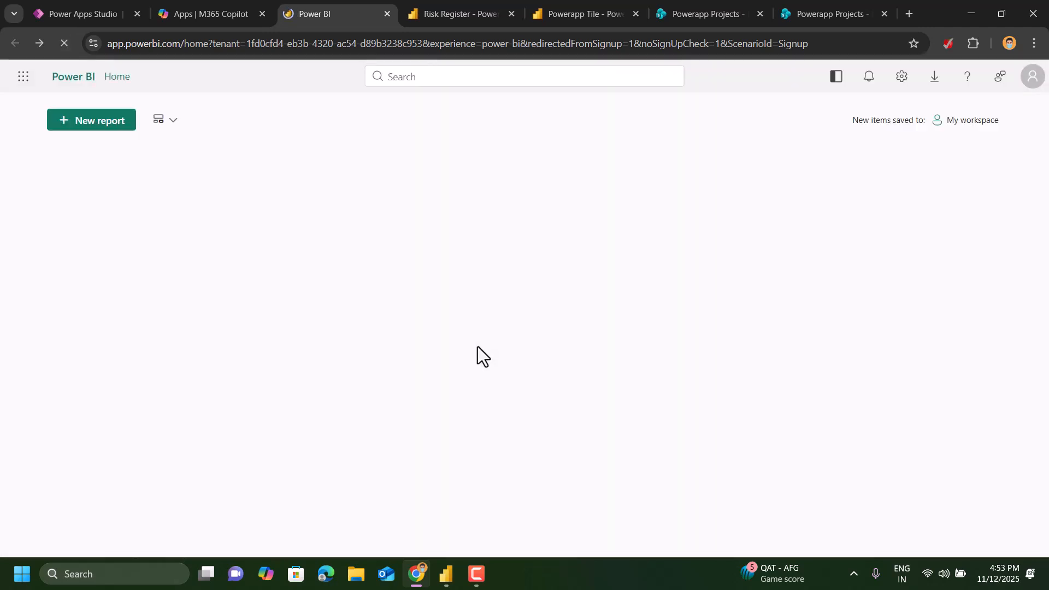
scroll(478, 346, "down", 3)
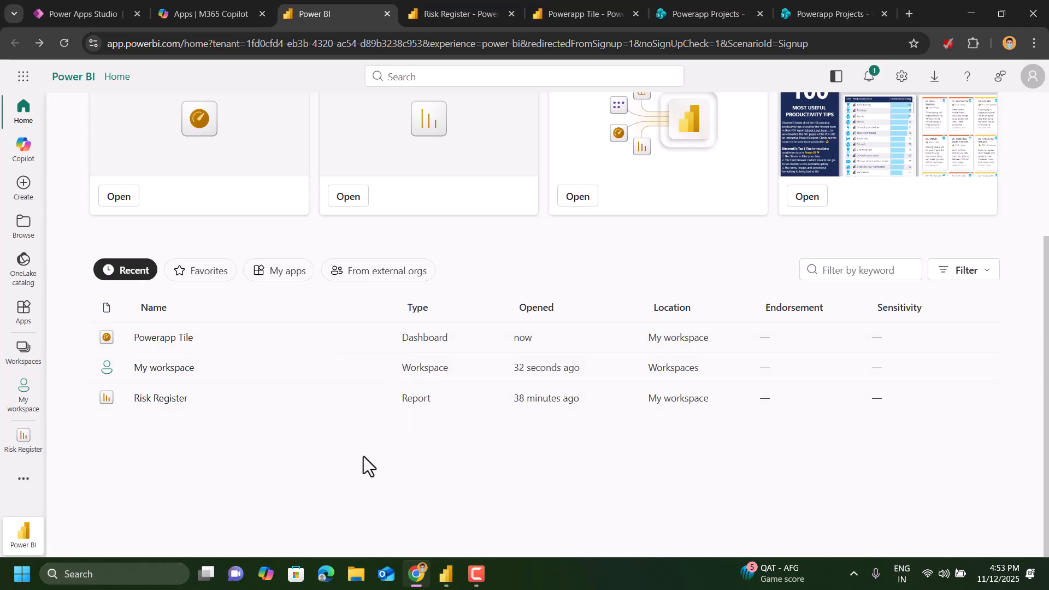
left_click(588, 17)
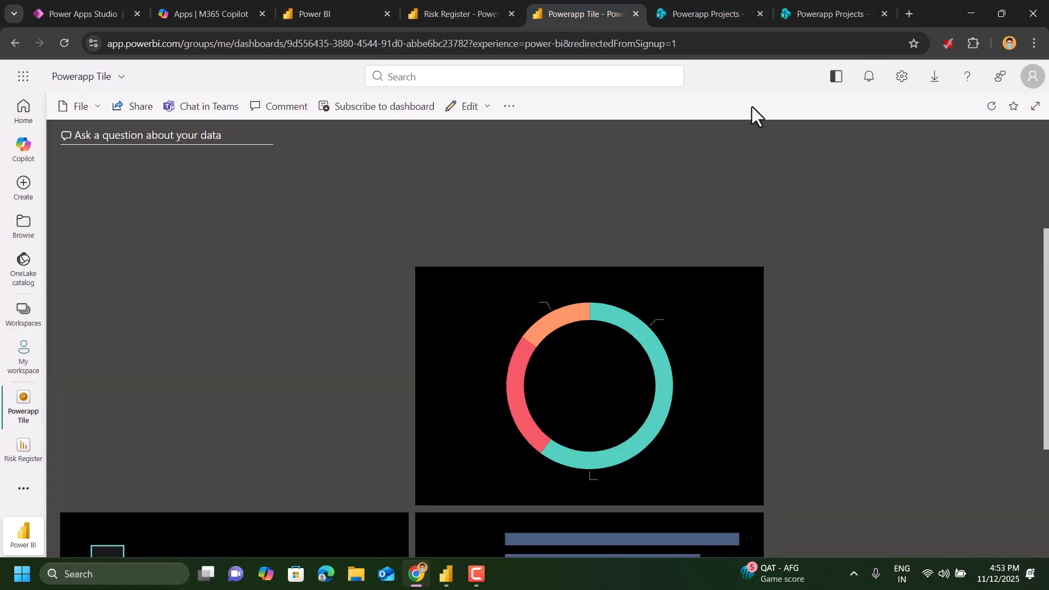
left_click(459, 18)
left_click(320, 13)
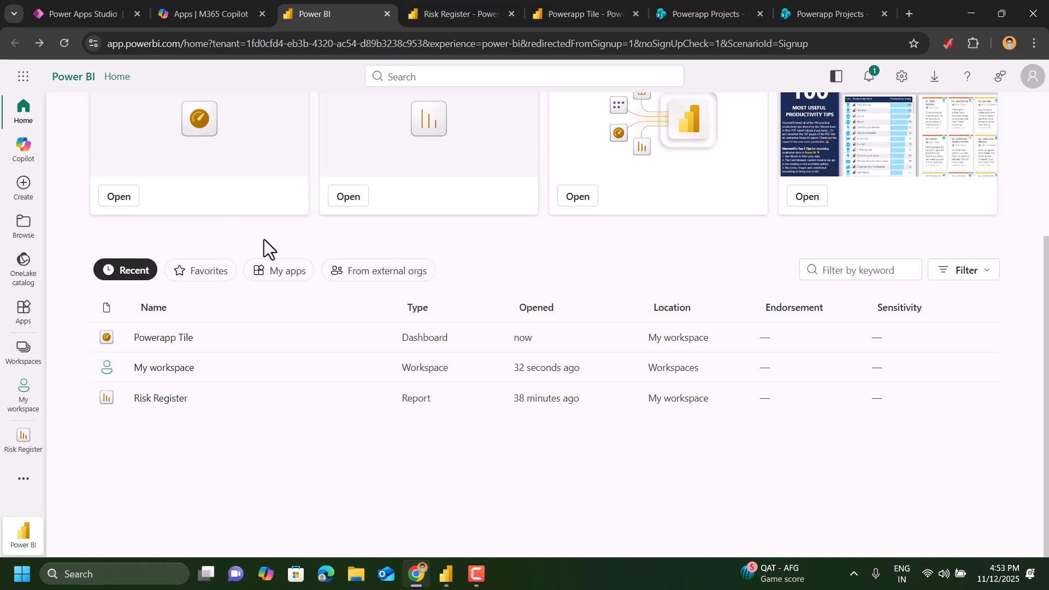
left_click(64, 43)
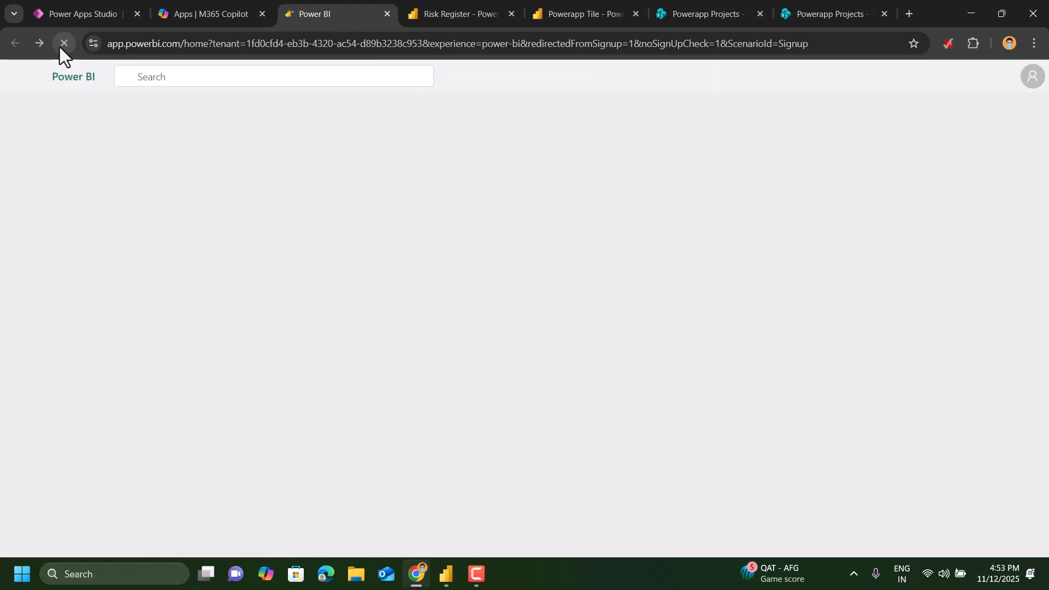
scroll(338, 361, "down", 4)
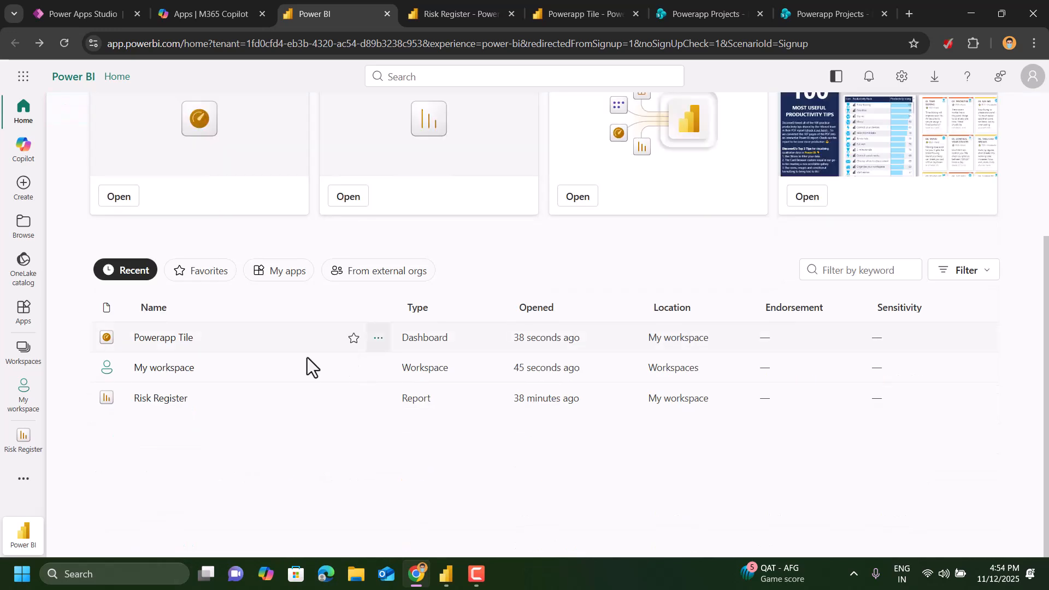
Open the Test dashboard from My workspace and view its pinned office average risk bar chart.
left_click(163, 372)
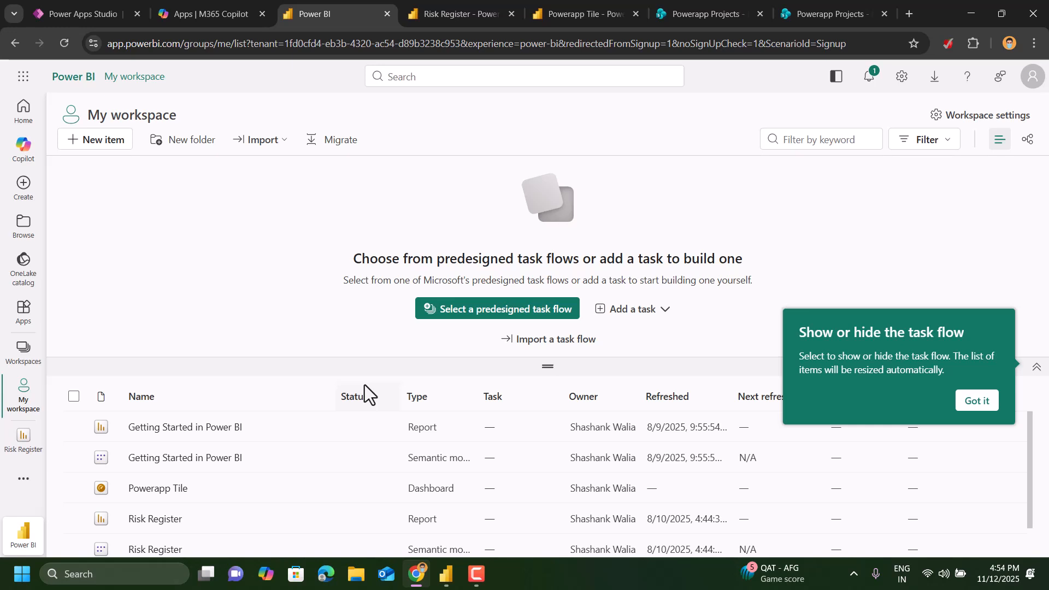
scroll(228, 494, "down", 1)
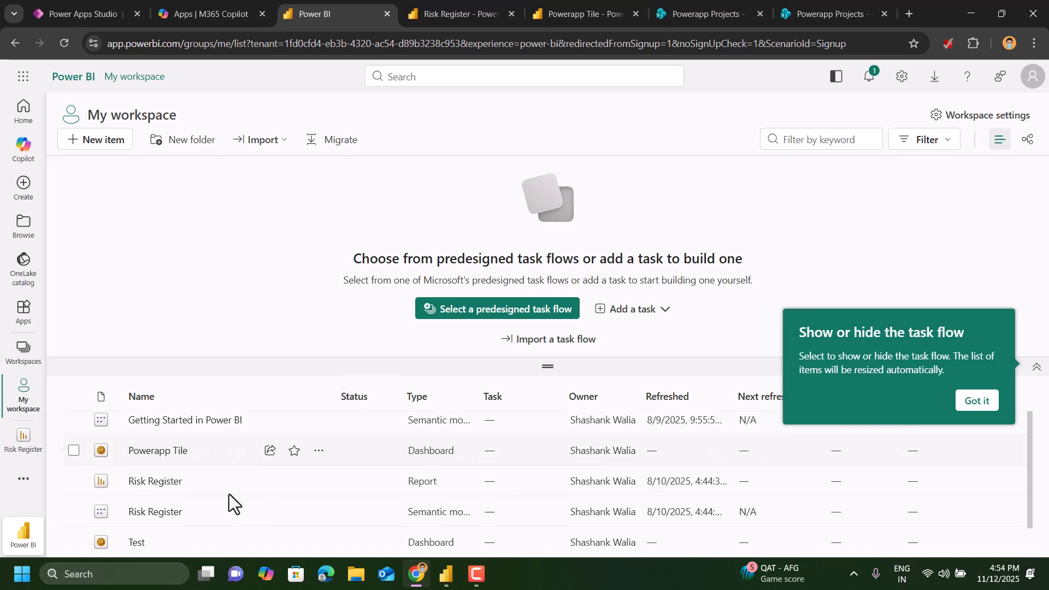
left_click(135, 542)
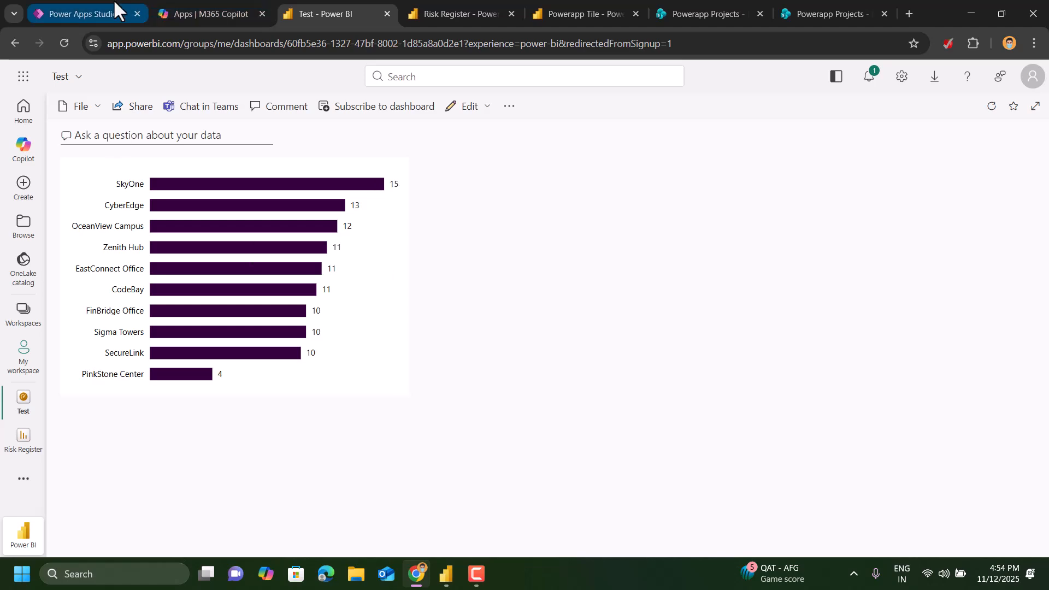
Switch to Power Apps Studio and replace the Home screen's Risk Status donut tile with a new Power BI tile.
left_click(71, 14)
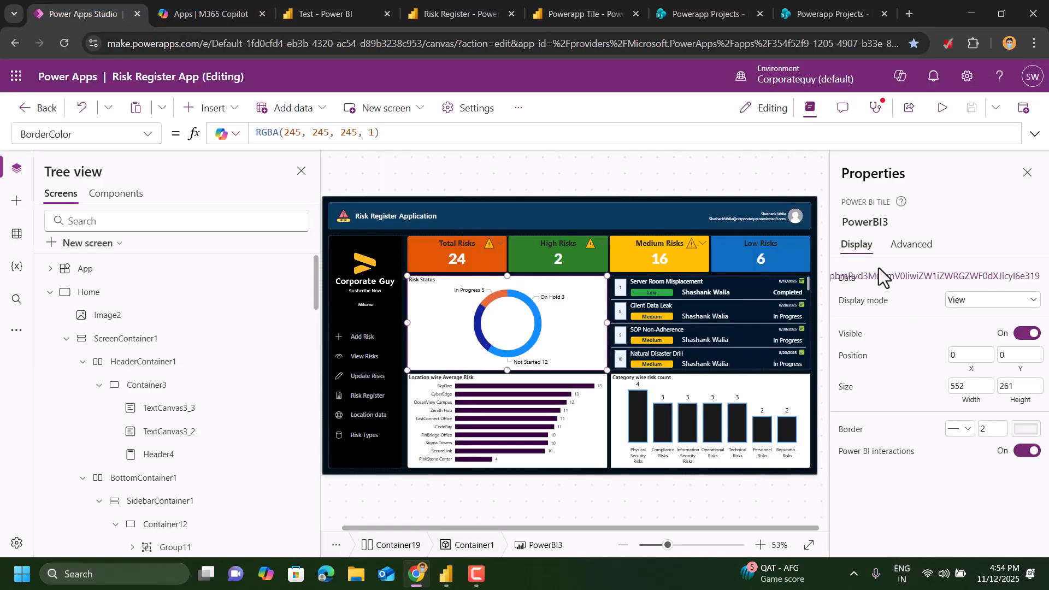
left_click(535, 290)
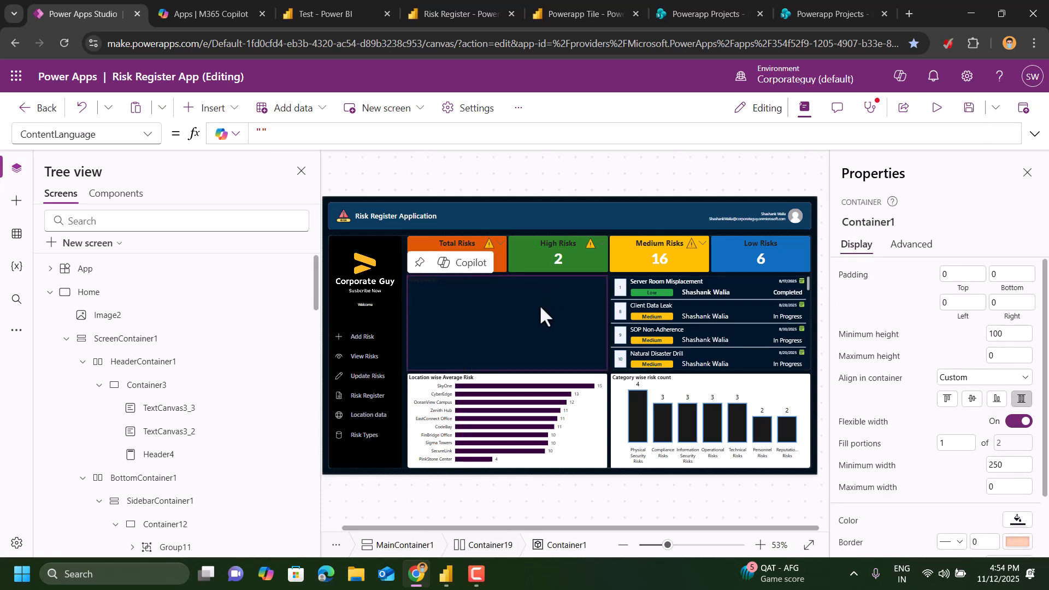
left_click(214, 109)
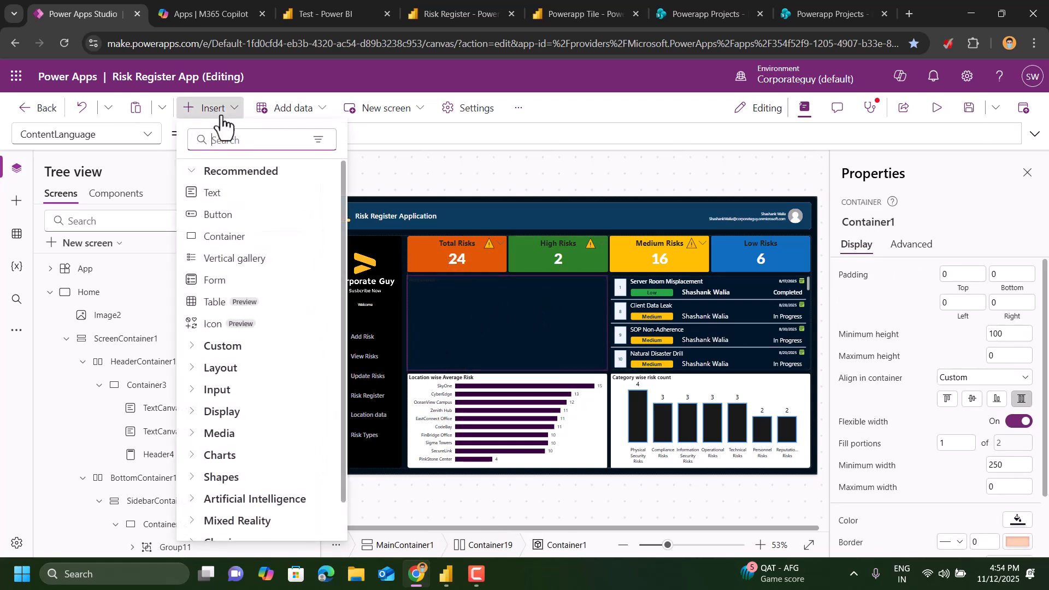
type("pow")
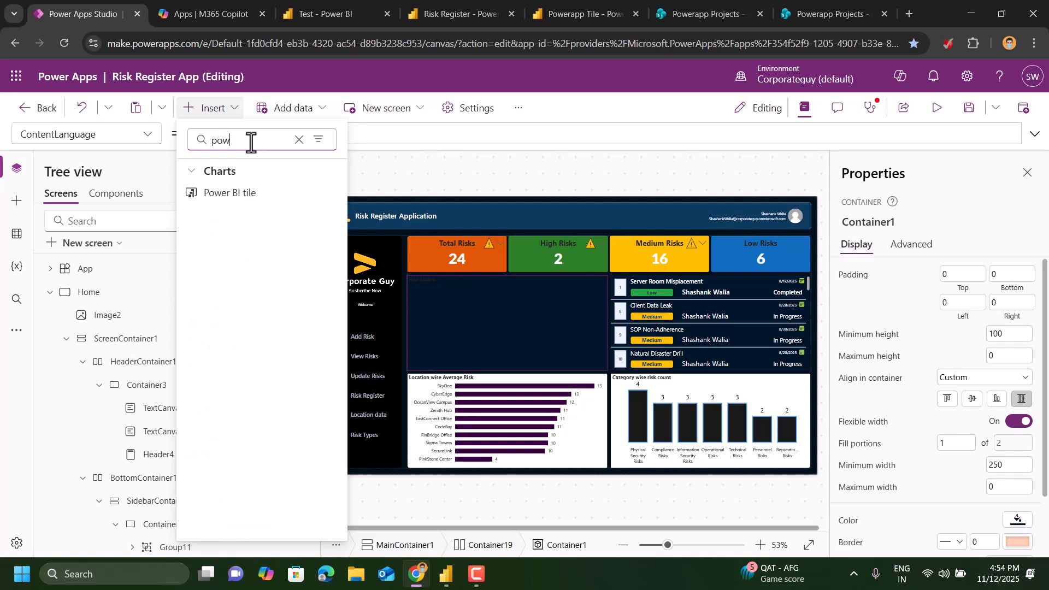
left_click(251, 194)
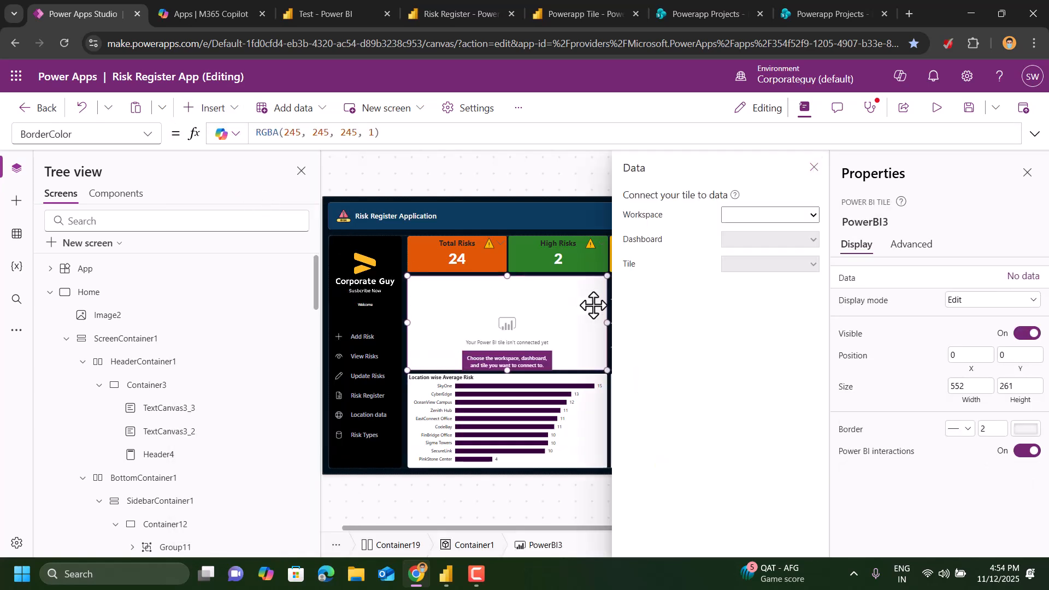
Set the new tile's workspace to My Workspace, and check the available dashboards against the open Power BI report and dashboard.
left_click(778, 217)
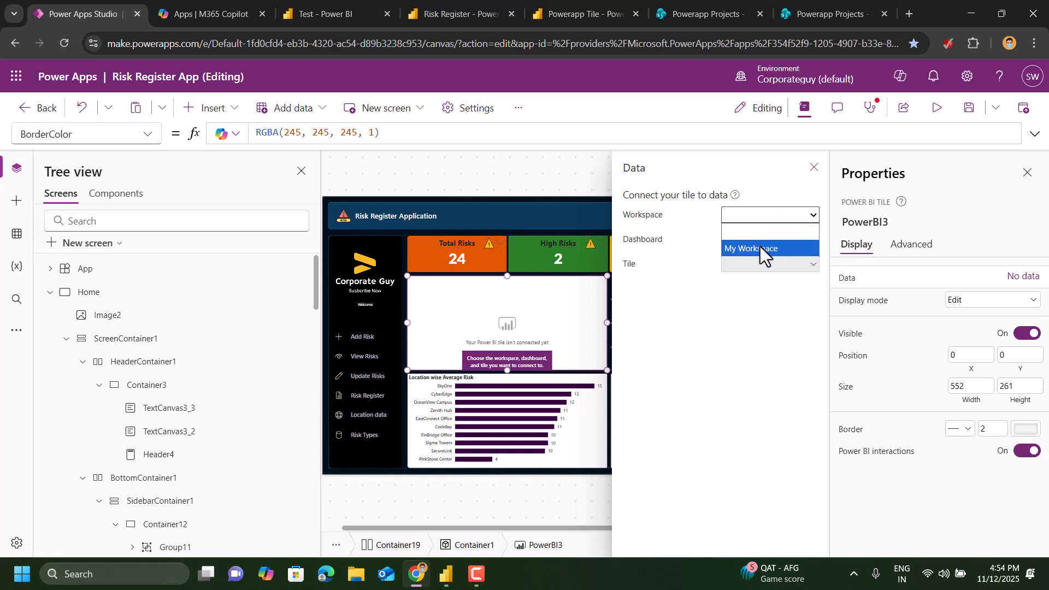
left_click(759, 247)
left_click(761, 238)
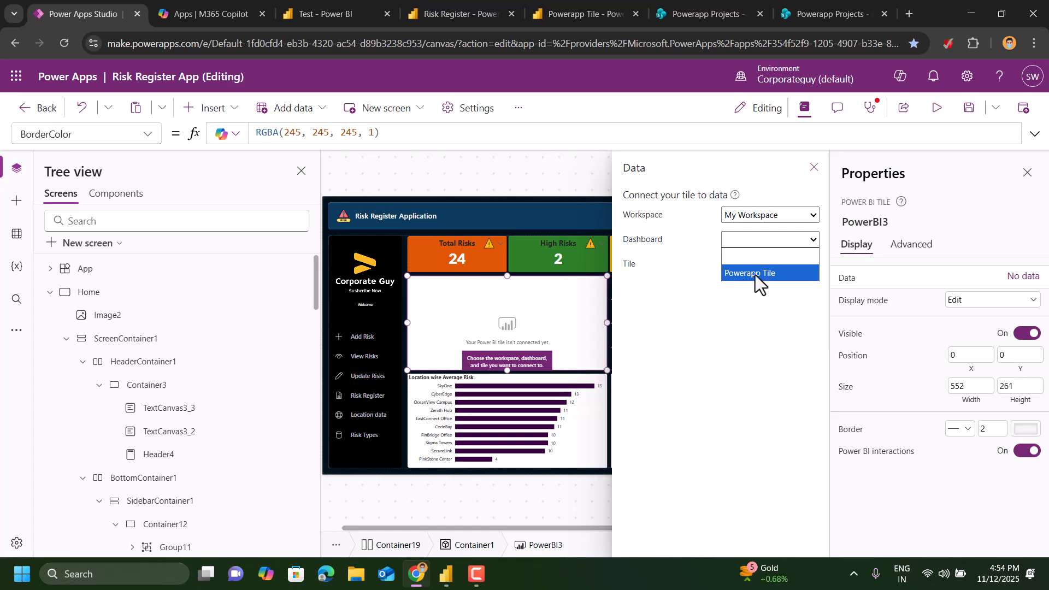
left_click(444, 14)
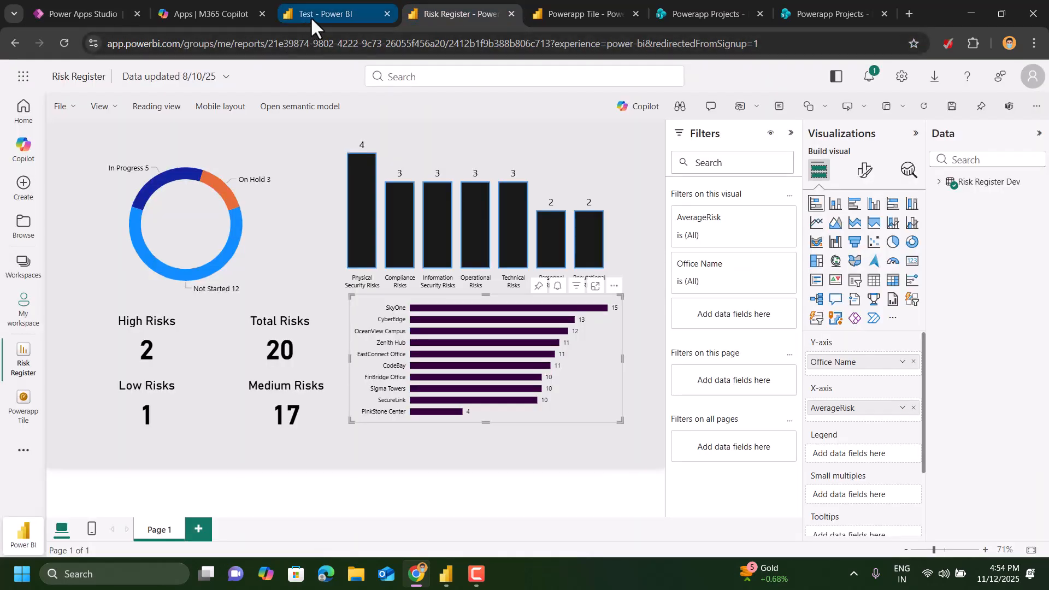
left_click(563, 11)
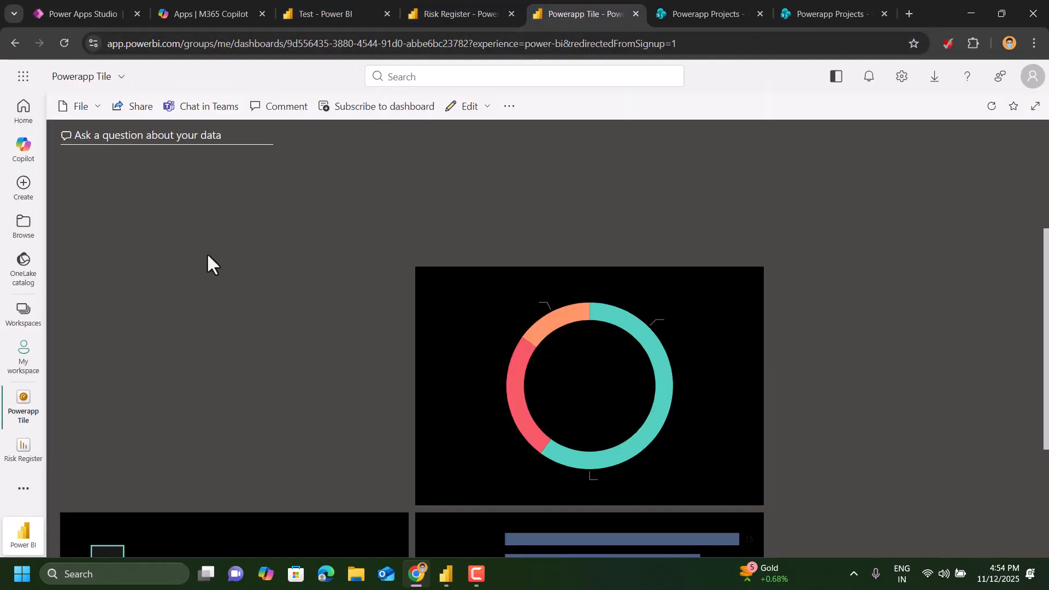
left_click(99, 12)
Connect the new tile to the Powerapp Tile dashboard's Risk Type visual, and close its settings to view the chart.
left_click(752, 242)
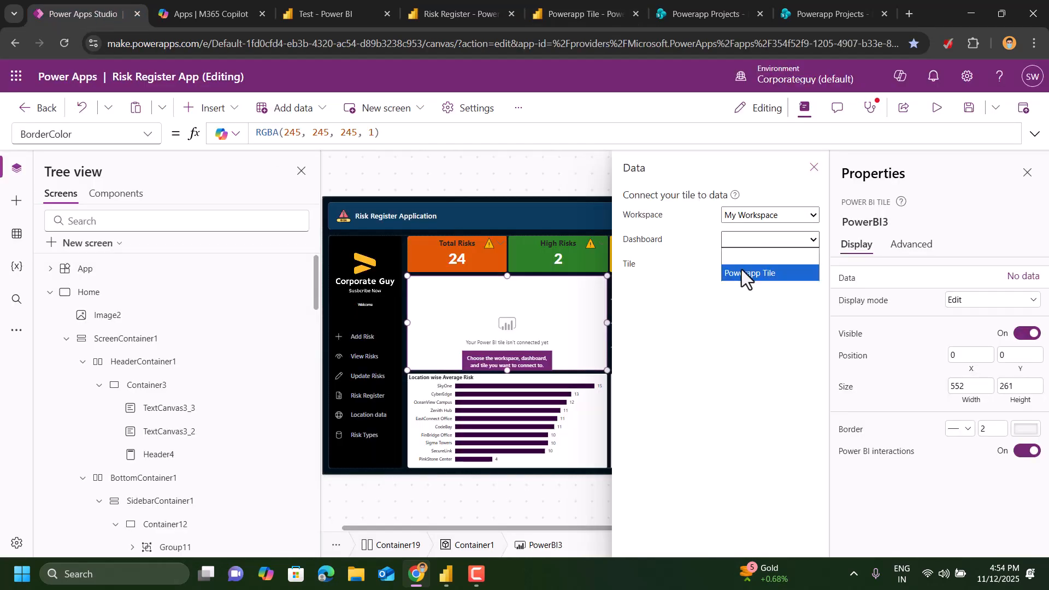
left_click(740, 271)
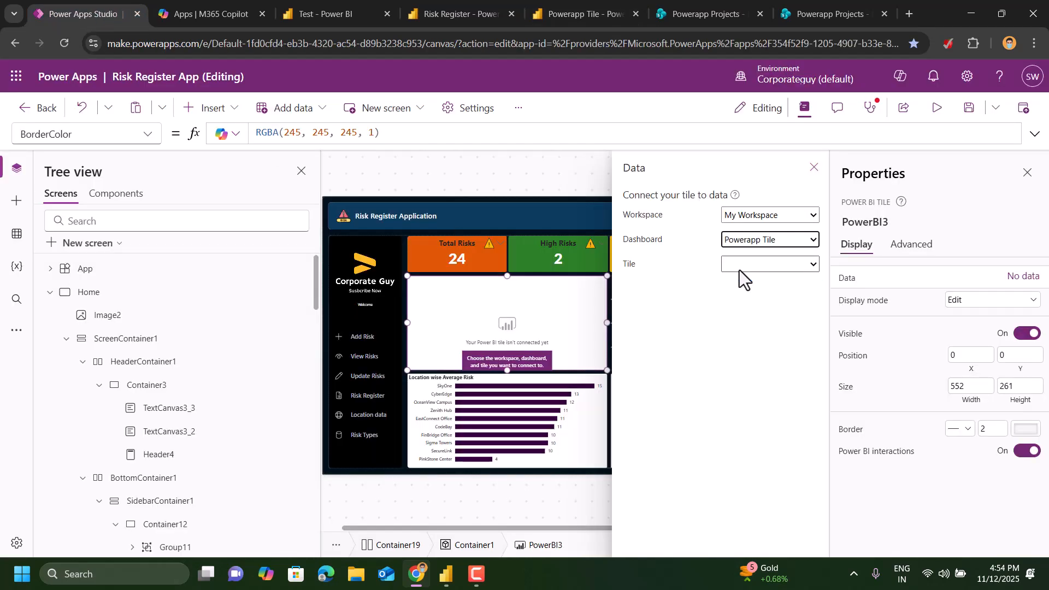
left_click(739, 269)
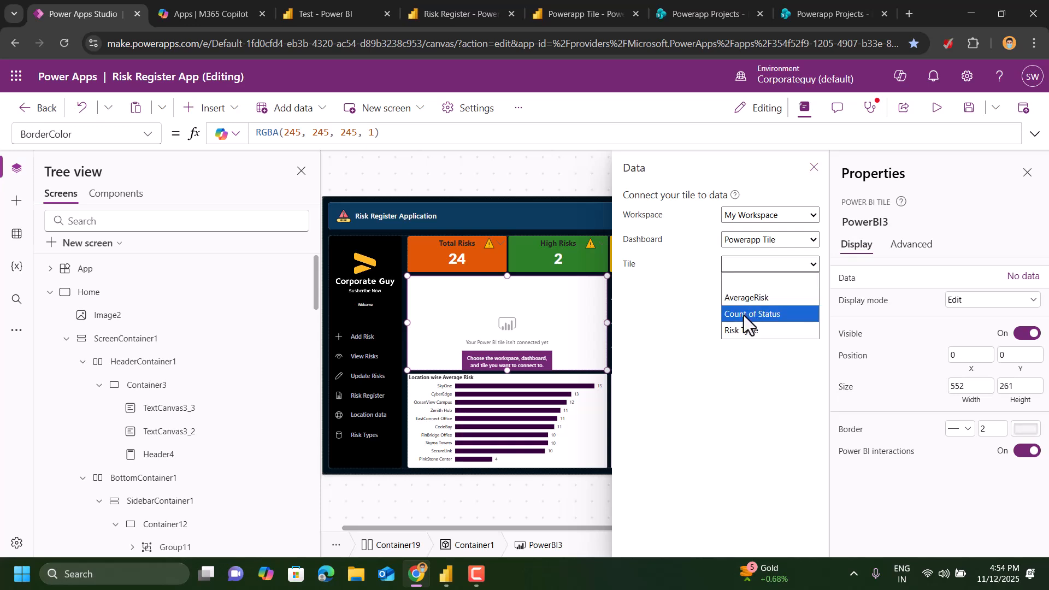
left_click(743, 331)
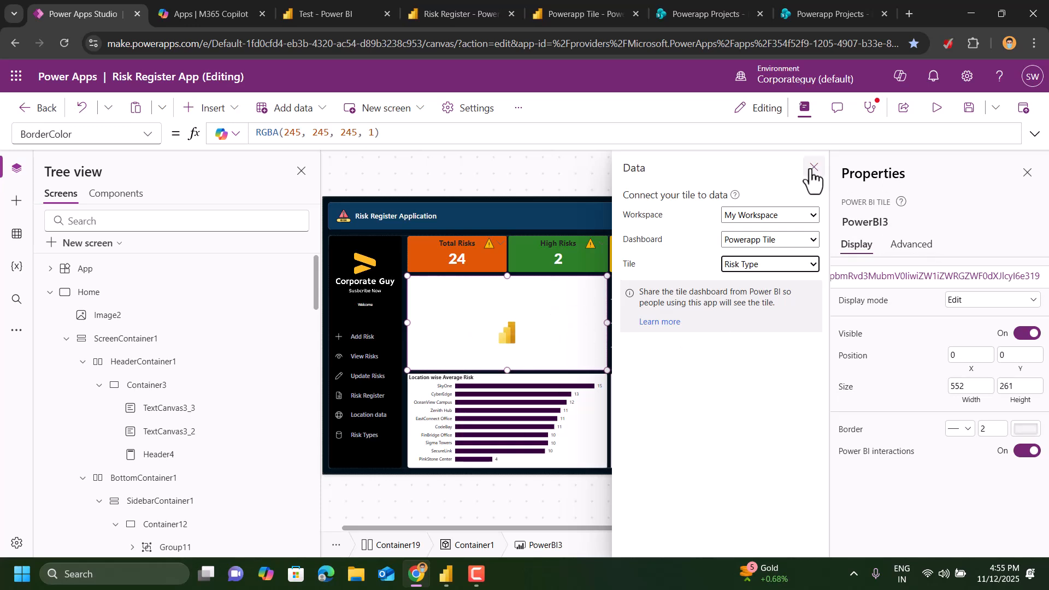
left_click(1028, 173)
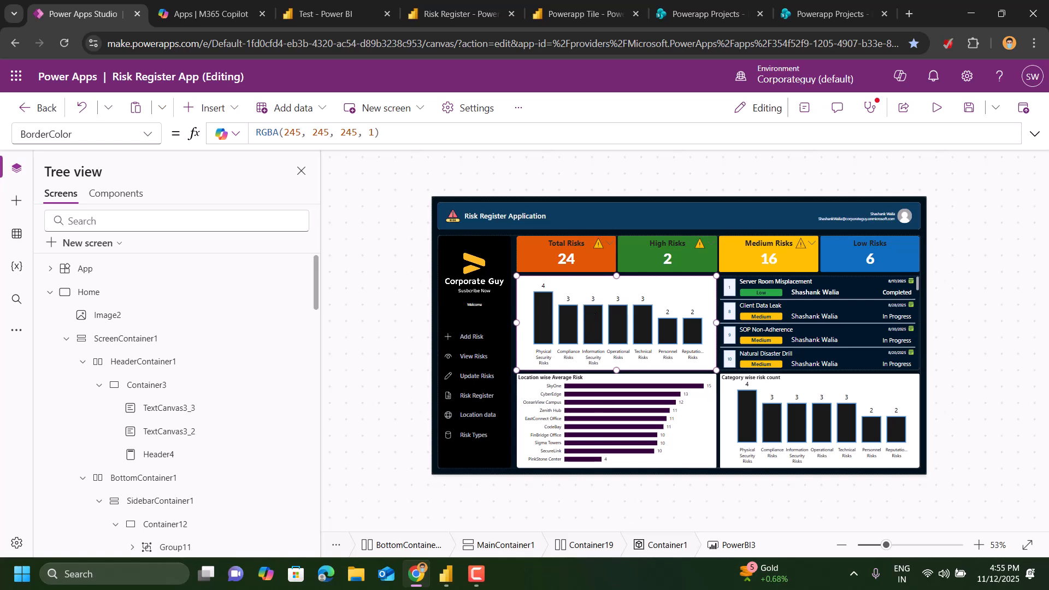
mouse_move(472, 578)
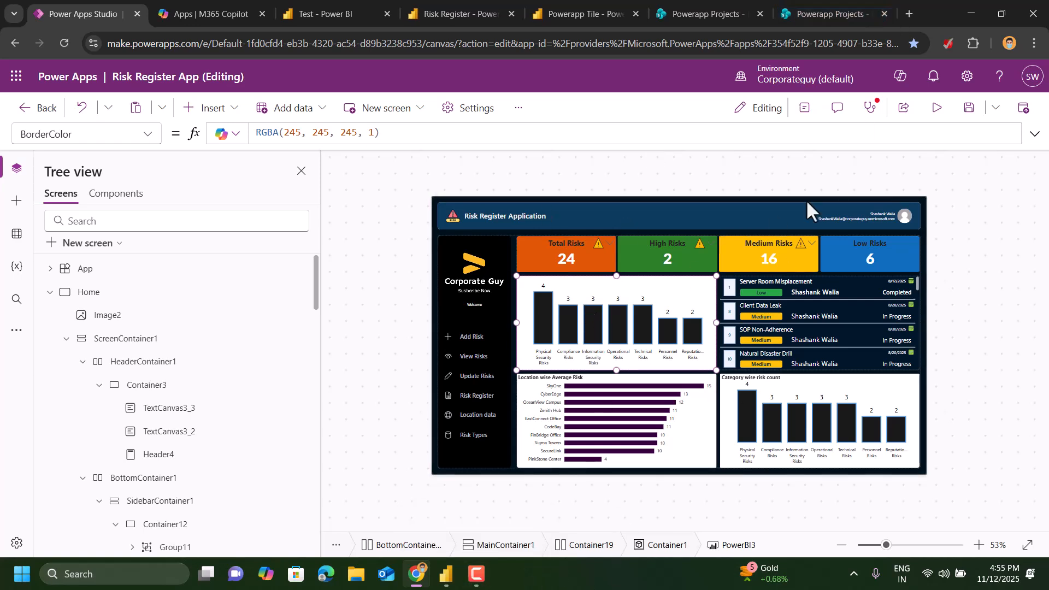